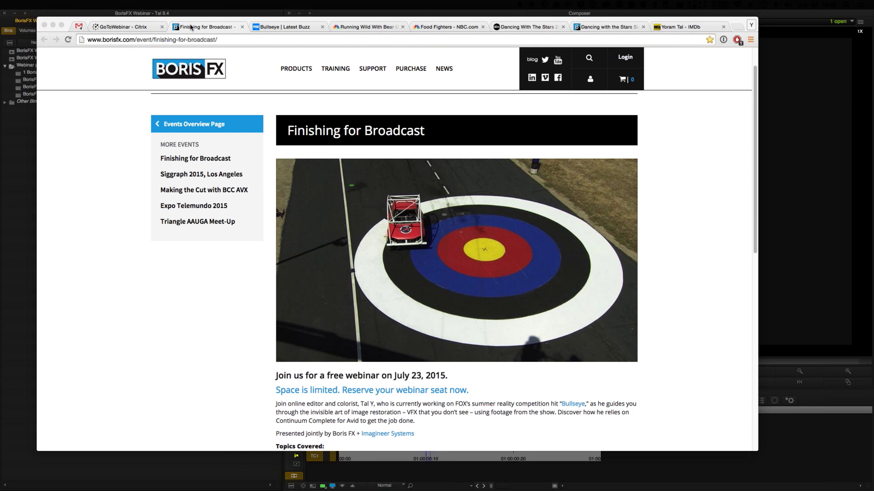
# Step: Look through the show pages for Bullseye, Running Wild with Bear Grylls, Food Fighters and Dancing with the Stars, plus the Boris FX customer story
pyautogui.click(291, 27)
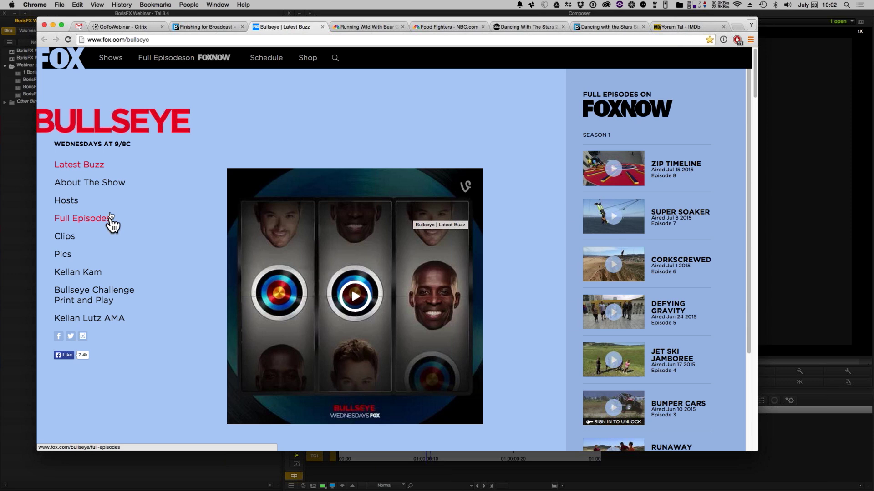
pyautogui.click(365, 28)
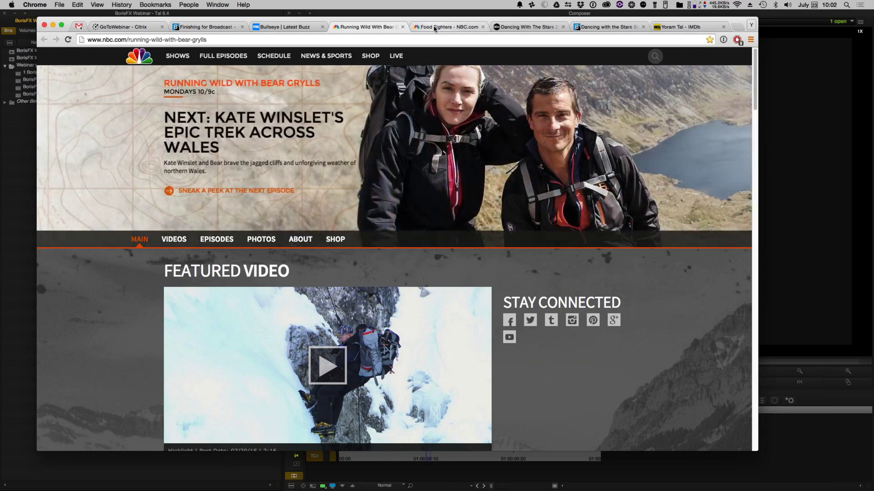
pyautogui.click(435, 28)
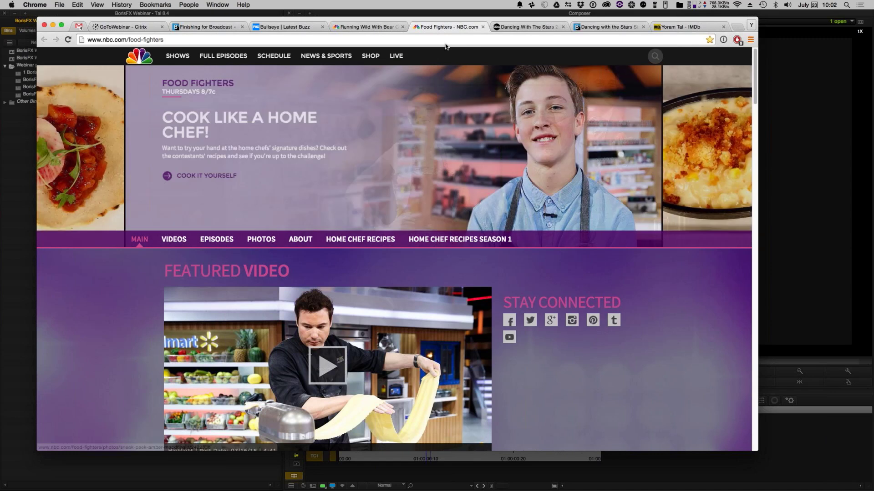
pyautogui.click(537, 28)
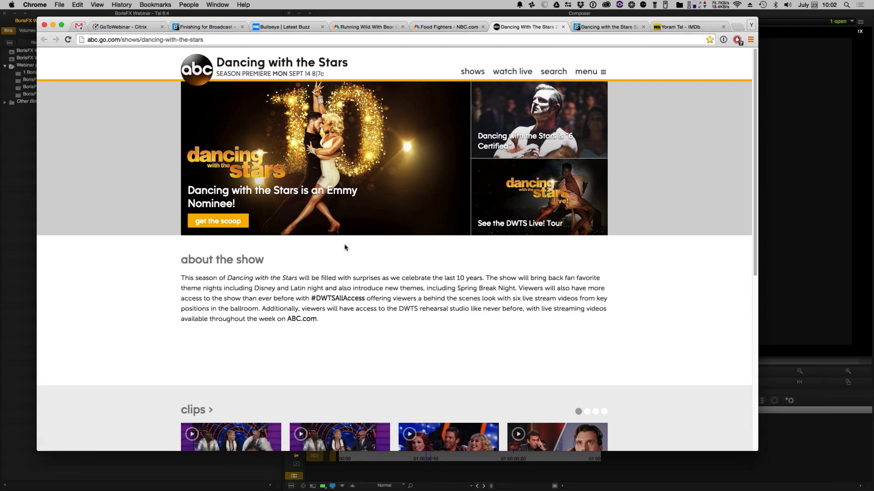
pyautogui.click(604, 28)
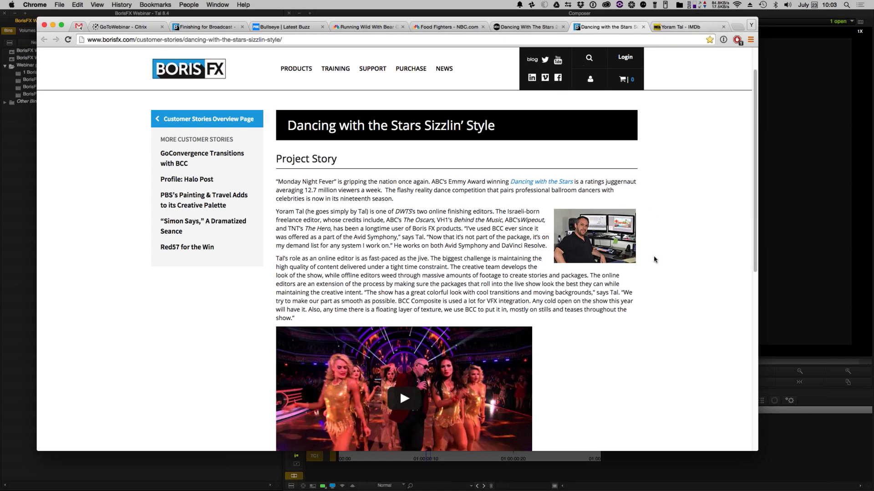
# Step: Review the editor's filmography on IMDb, and minimize the browser to switch to Avid Media Composer
pyautogui.click(678, 28)
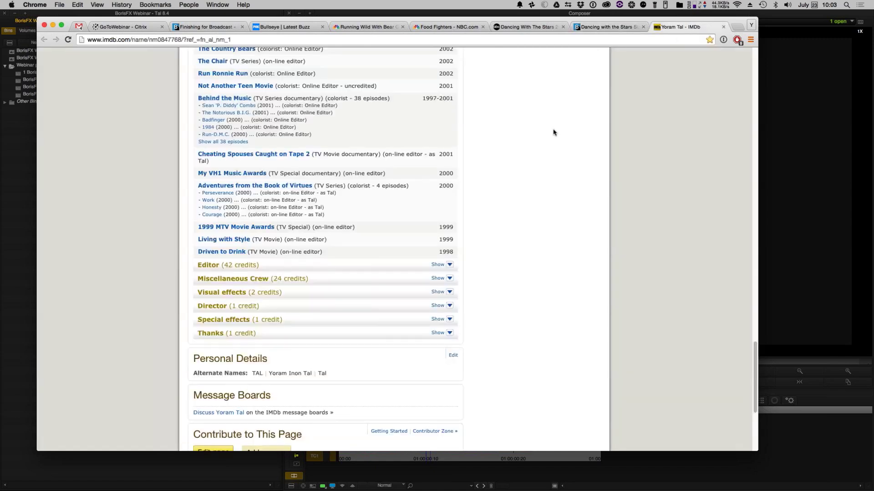
pyautogui.scroll(10, 554, 131)
pyautogui.scroll(15, 554, 131)
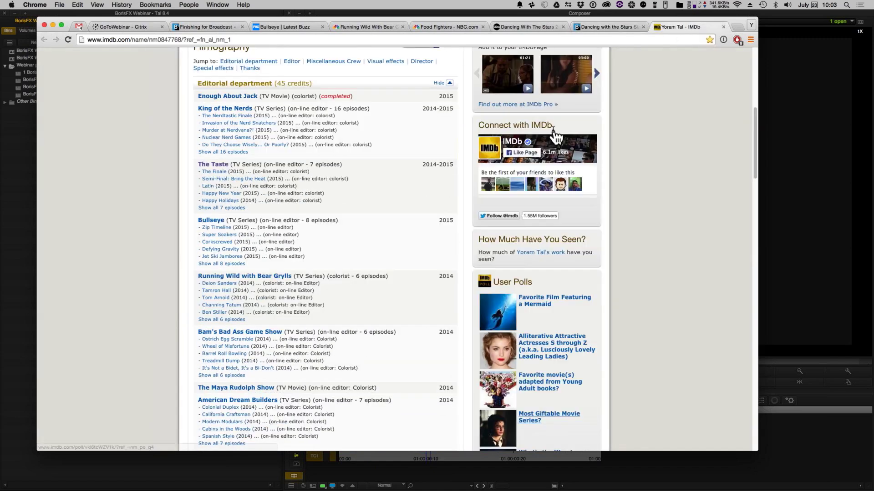
pyautogui.scroll(3, 327, 250)
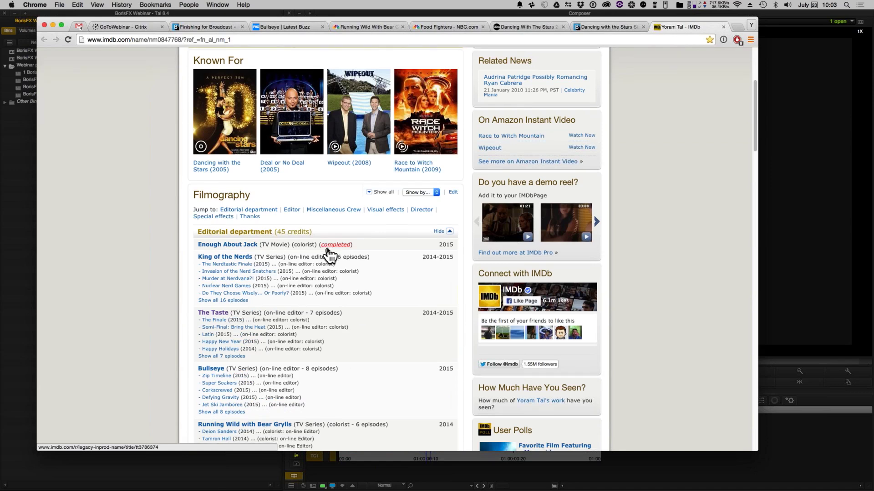
pyautogui.scroll(-4, 328, 250)
pyautogui.scroll(-3, 328, 250)
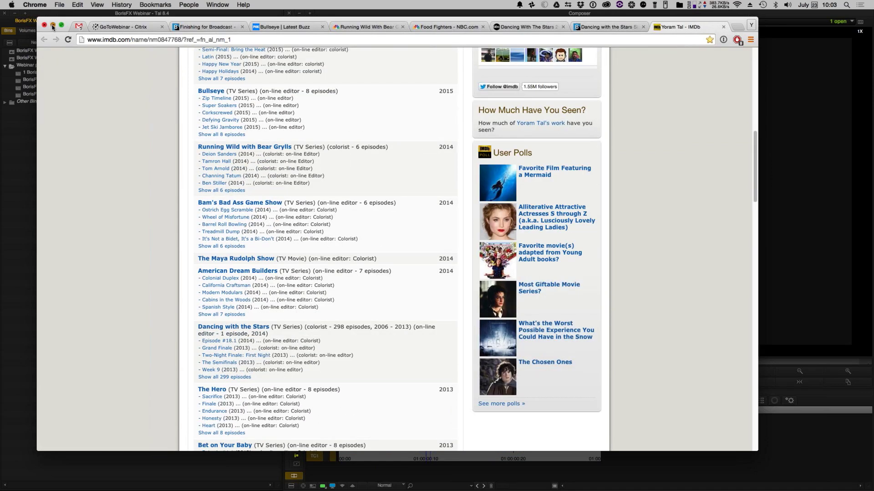
pyautogui.click(52, 26)
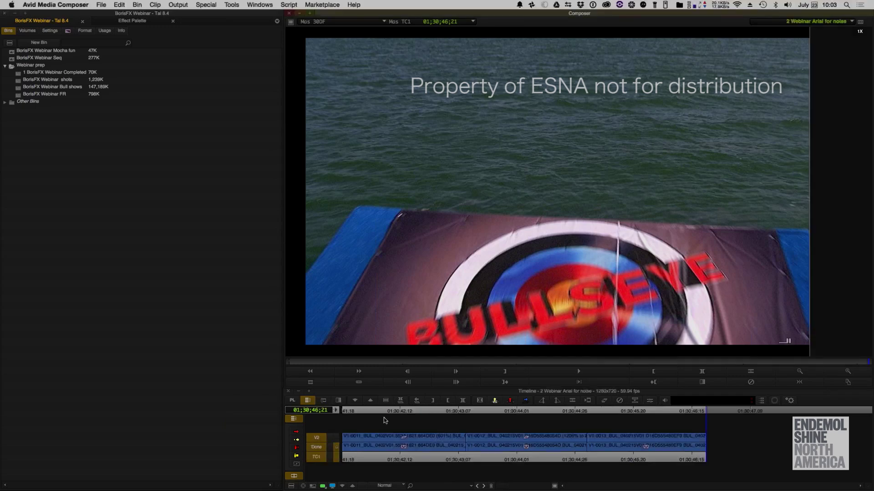
# Step: Play the aerial sequence from its first frame to review the shots
pyautogui.click(347, 454)
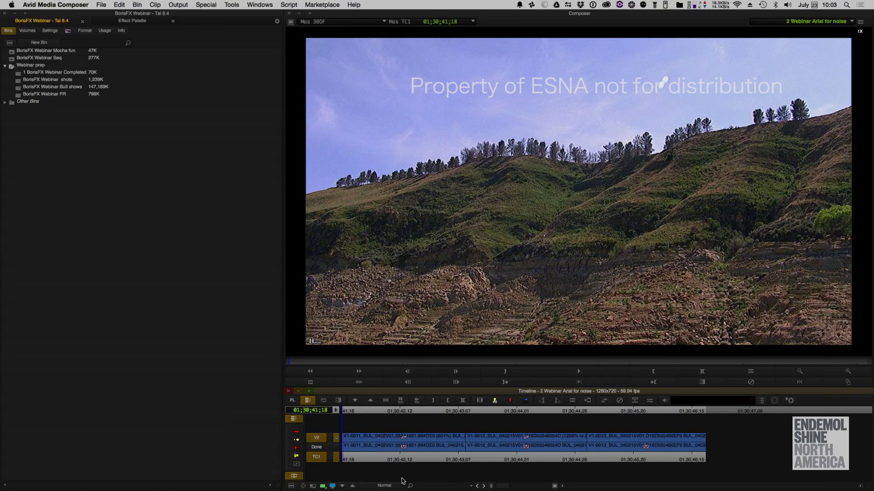
pyautogui.press('space')
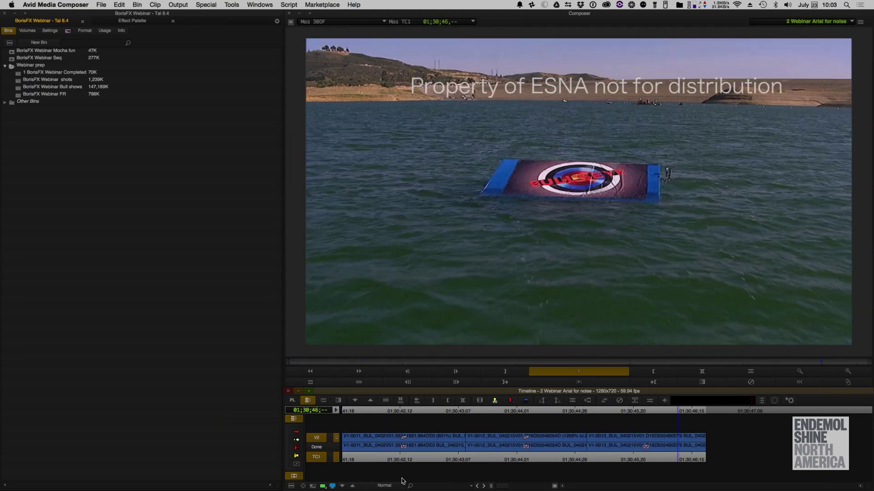
pyautogui.press('Home')
pyautogui.press('space')
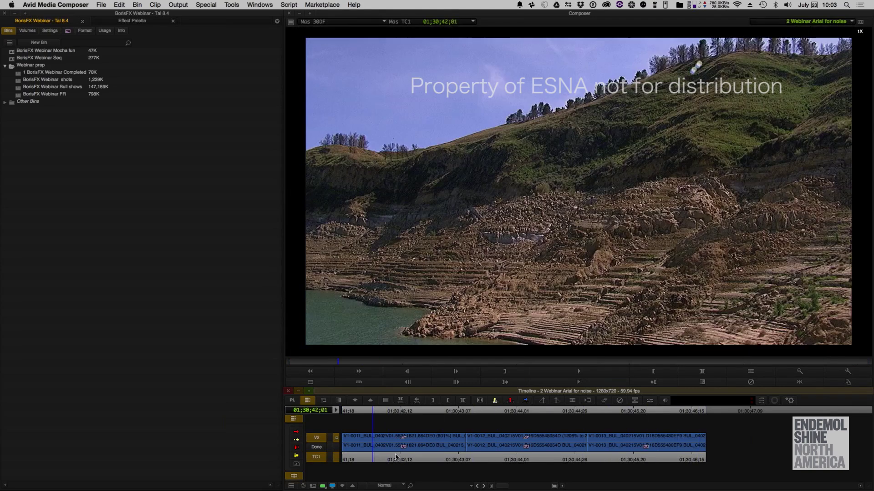
# Step: Magnify the sequence's last frame to 4X and examine the noise around the raft's corner
pyautogui.moveTo(532, 448); pyautogui.dragTo(708, 444)
pyautogui.click(849, 372)
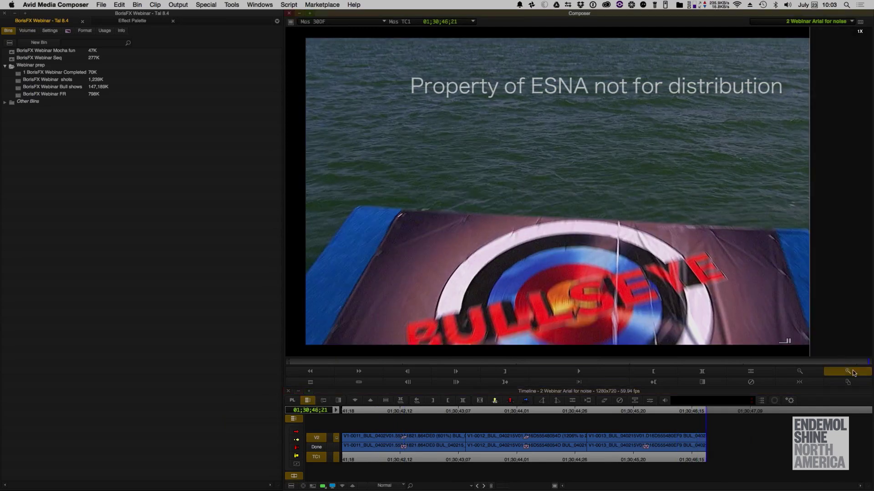
pyautogui.click(850, 372)
pyautogui.click(850, 372)
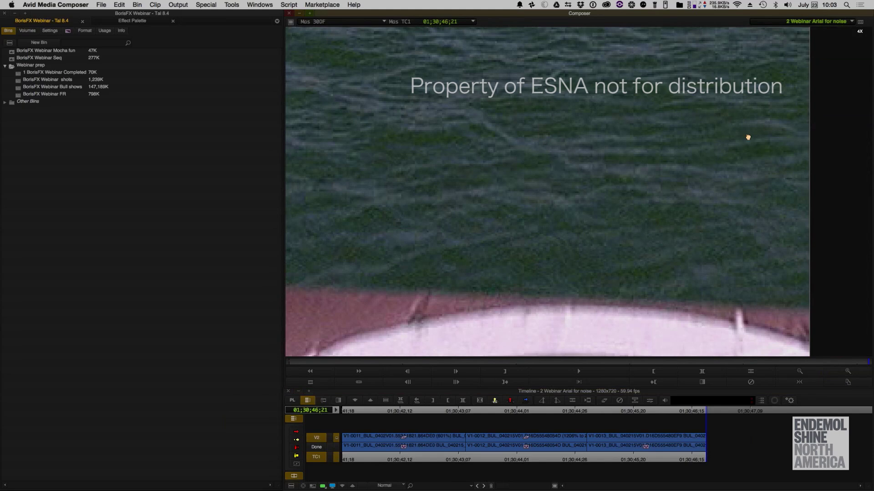
pyautogui.moveTo(747, 136); pyautogui.dragTo(618, 197)
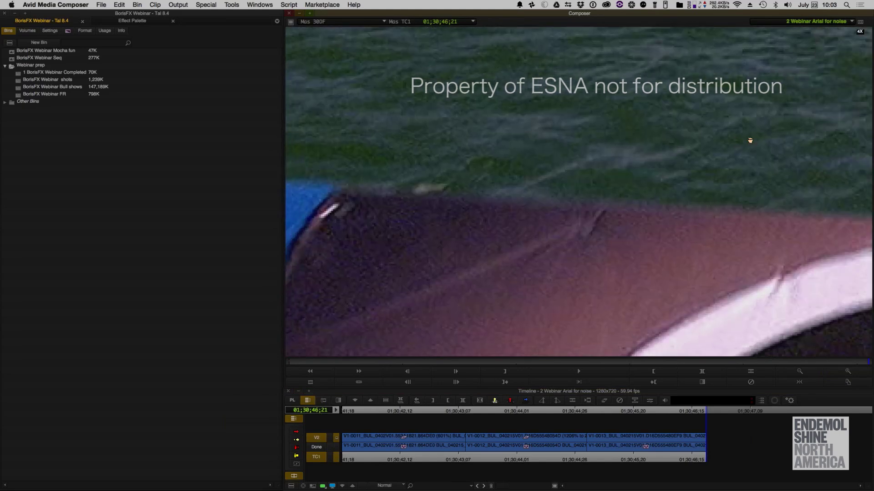
pyautogui.moveTo(751, 140); pyautogui.dragTo(405, 306)
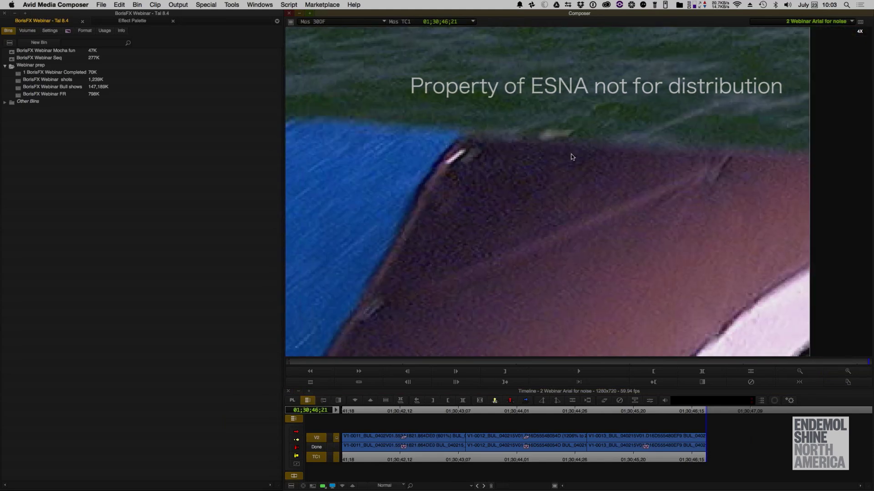
# Step: Reduce the magnification to show the whole frame and step back two frames to 01;30;46;19
pyautogui.click(804, 372)
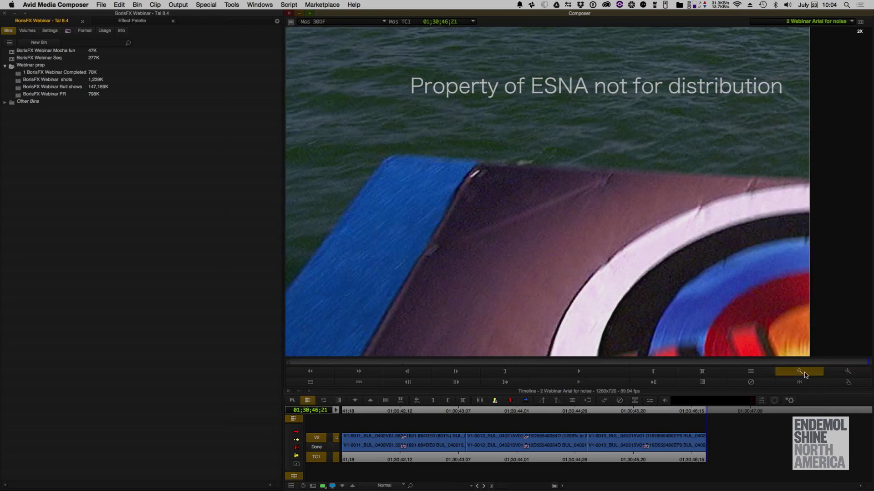
pyautogui.click(804, 373)
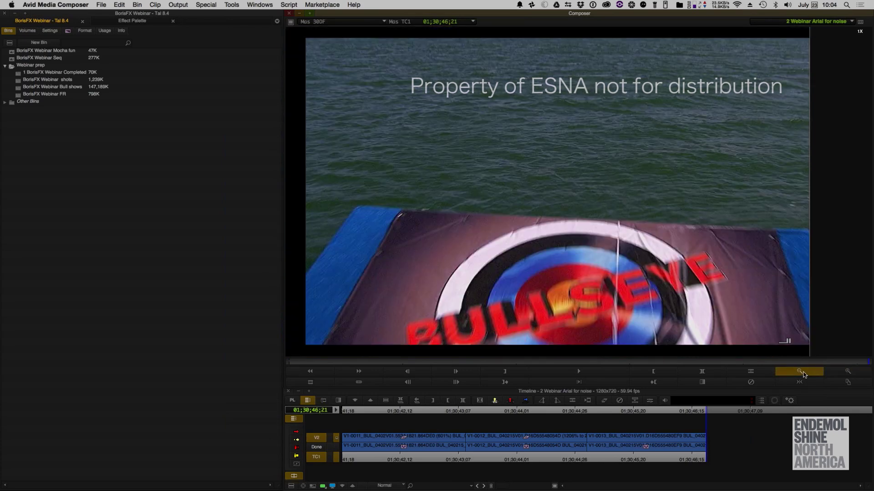
pyautogui.click(804, 374)
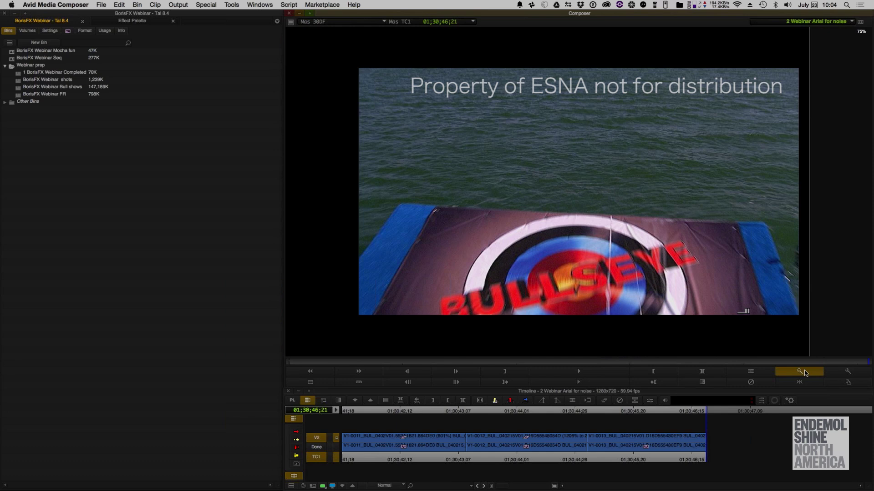
pyautogui.click(804, 373)
pyautogui.click(855, 373)
pyautogui.click(856, 373)
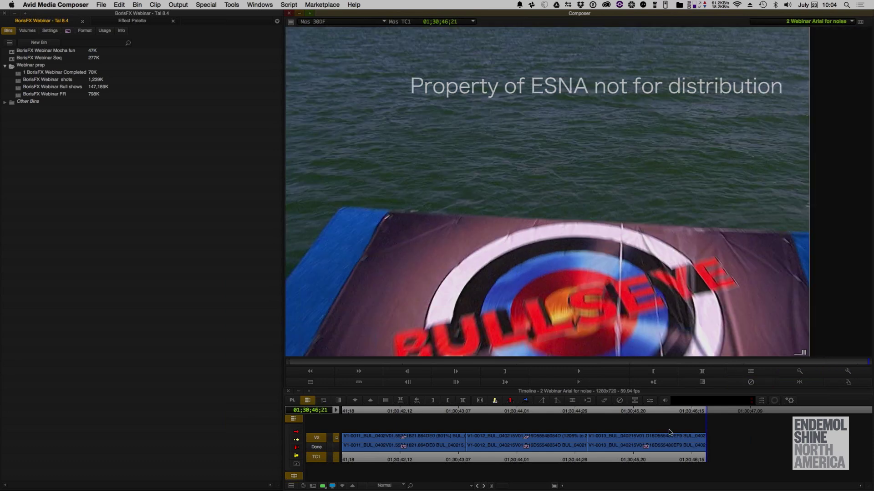
pyautogui.press('Left')
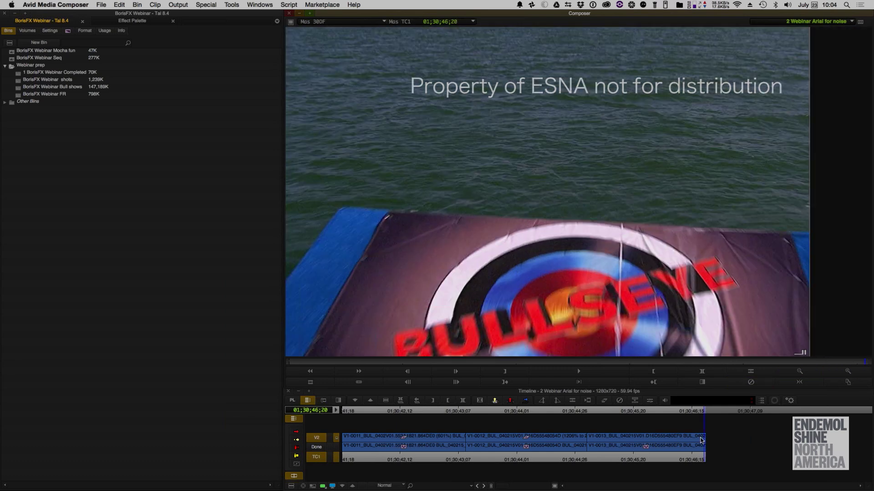
pyautogui.press('Left')
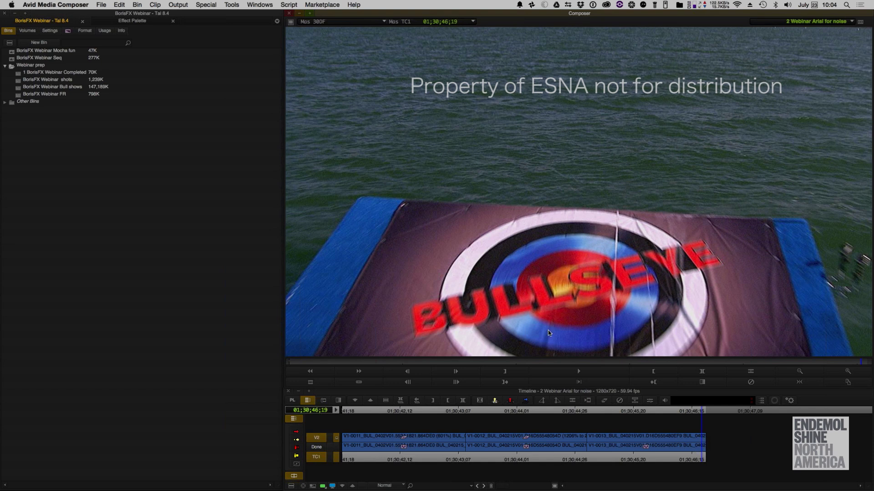
# Step: Apply the BCC Noise Reduction effect from the BCC Image Restoration category to the last clip on V2
pyautogui.click(68, 32)
pyautogui.click(68, 32)
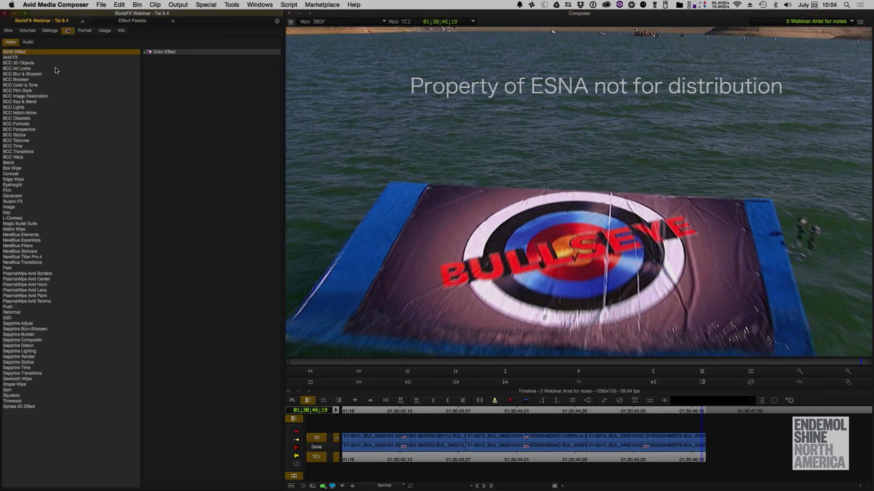
pyautogui.click(48, 97)
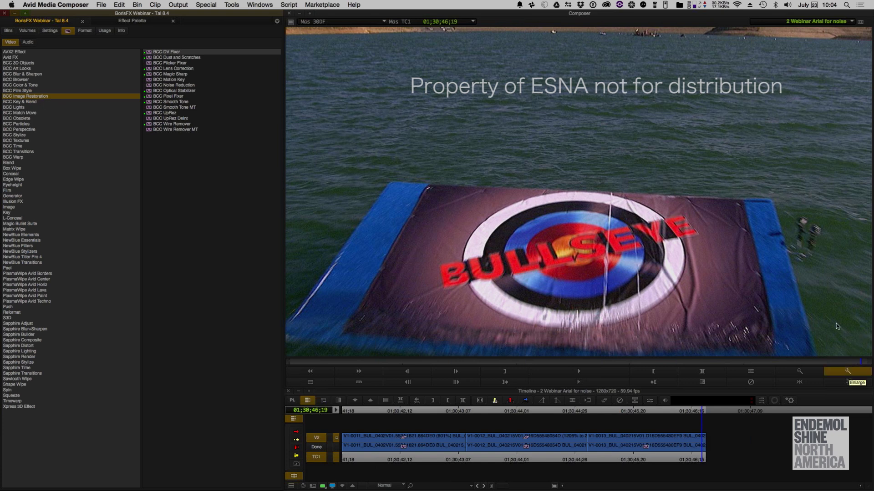
pyautogui.click(828, 371)
pyautogui.click(177, 85)
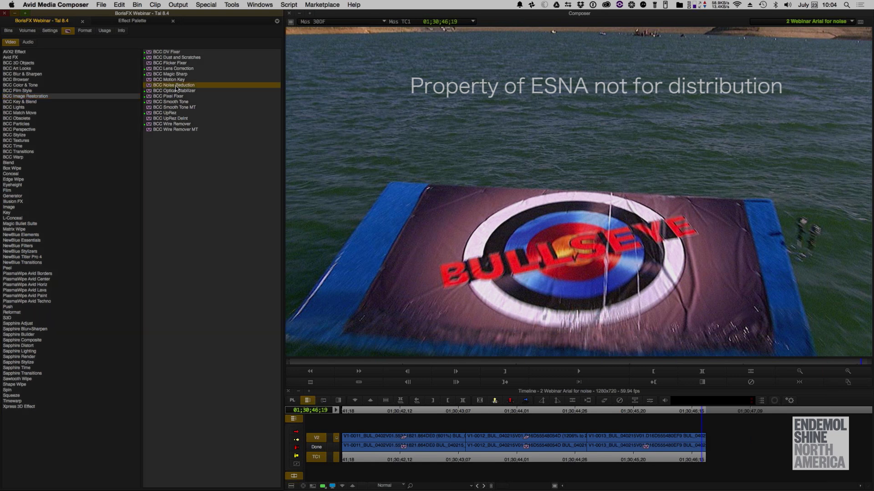
pyautogui.moveTo(177, 88); pyautogui.dragTo(657, 439)
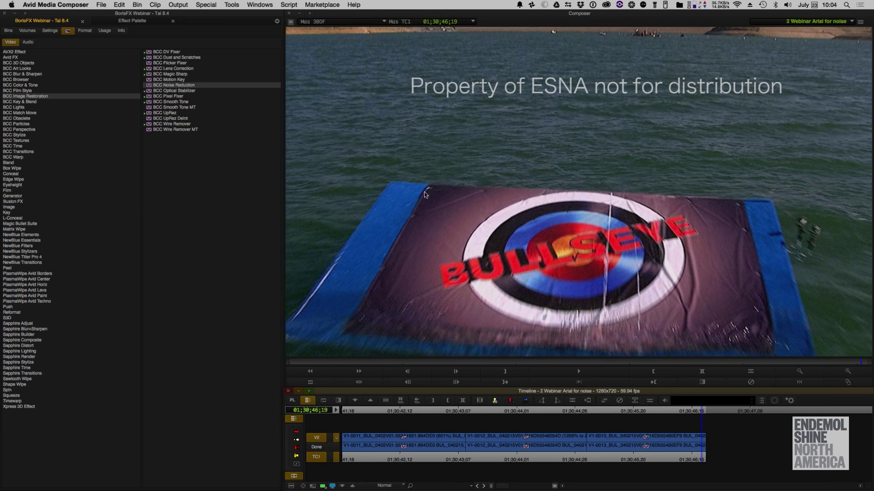
# Step: Inspect the last clip's frame at 2X, and step into its Noise Reduction effect and back out
pyautogui.click(849, 380)
pyautogui.click(848, 373)
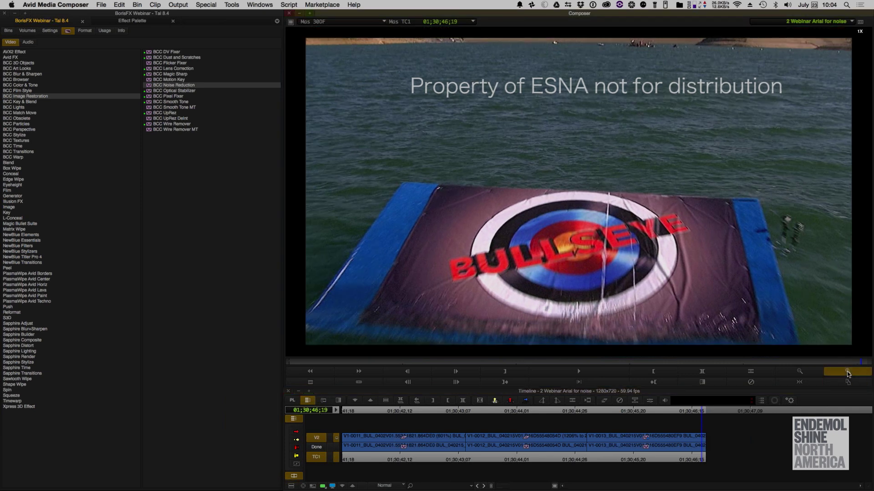
pyautogui.click(577, 189)
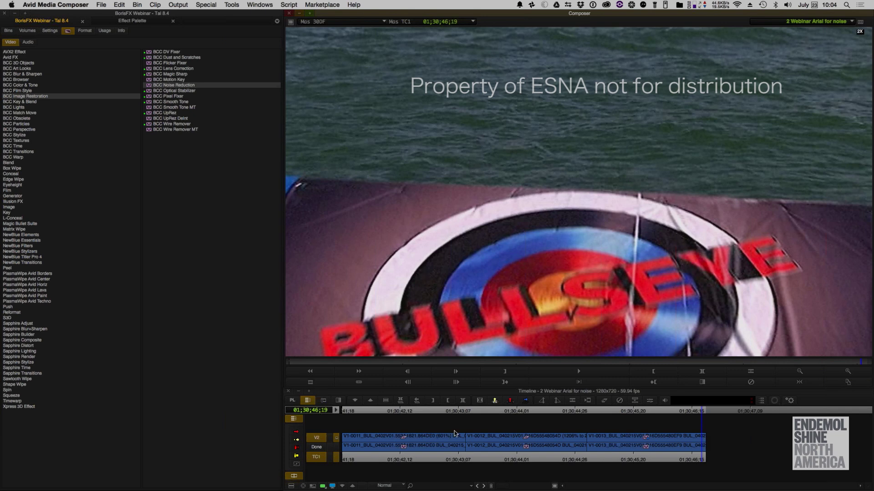
pyautogui.press('Down')
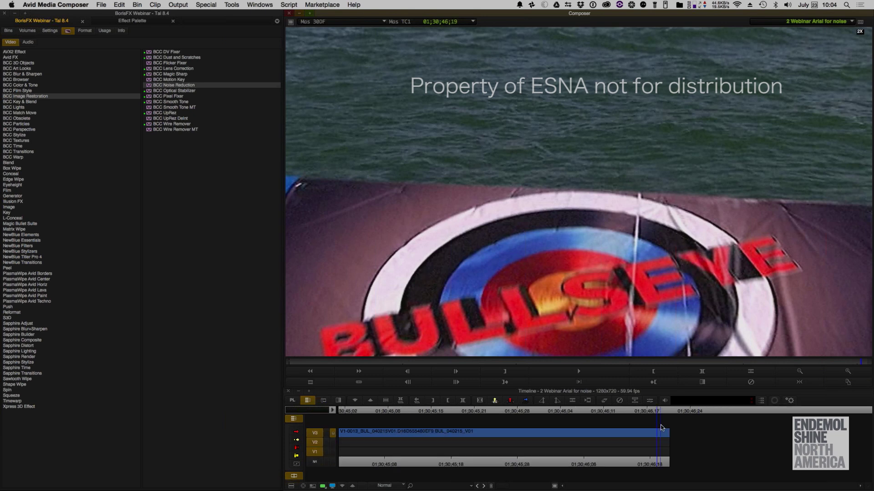
pyautogui.press('Up')
pyautogui.press('Down')
pyautogui.press('Up')
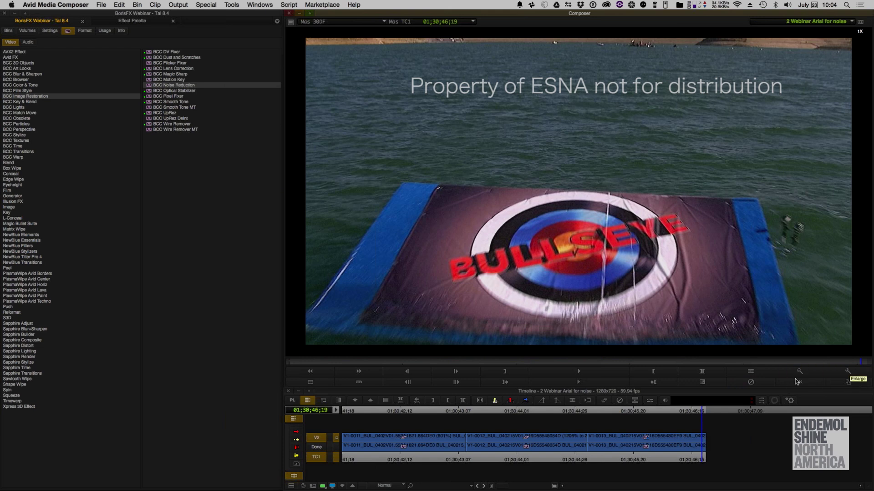
# Step: Open the last clip's Noise Reduction settings and adjust Spatial Smoothing to 4.0 and Spat. Color Range to 94.65
pyautogui.click(649, 402)
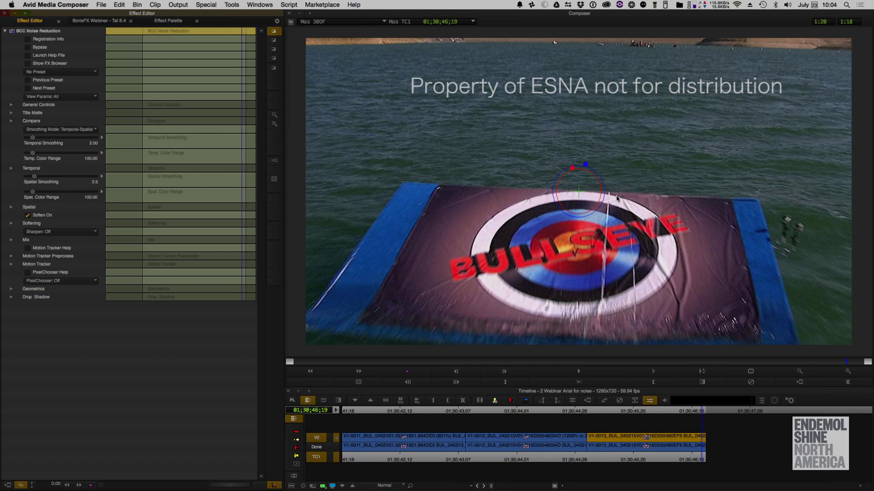
pyautogui.moveTo(587, 168)
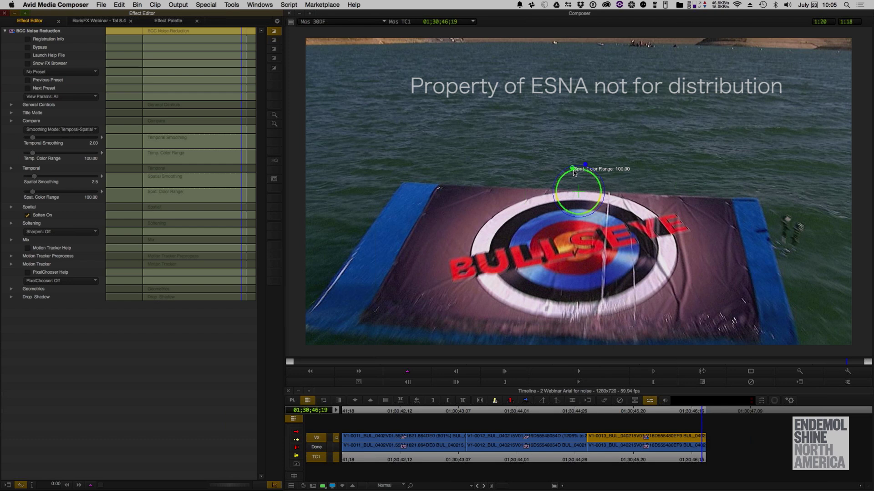
pyautogui.moveTo(585, 164)
pyautogui.mouseDown()
pyautogui.moveTo(588, 155)
pyautogui.moveTo(577, 182)
pyautogui.moveTo(572, 172)
pyautogui.mouseUp()
pyautogui.moveTo(572, 170); pyautogui.dragTo(572, 169)
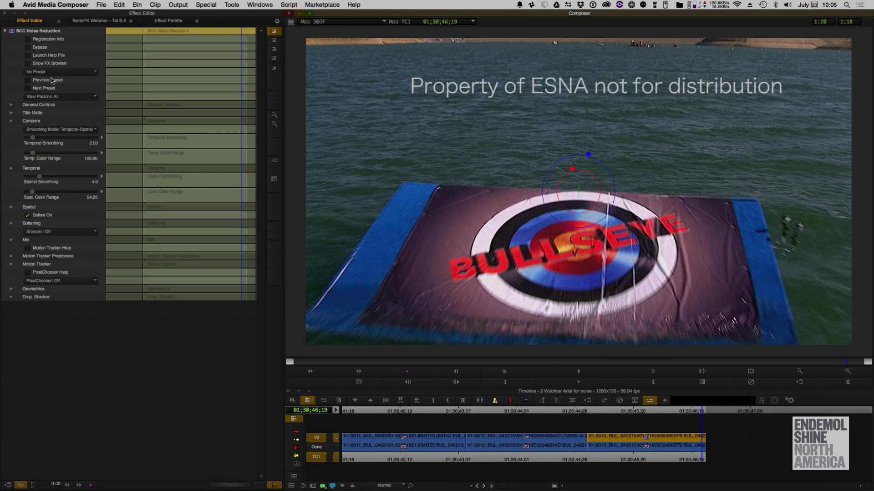
# Step: Apply the BCC Noise Reduction effect to the middle clip on V2 and park at 01;30;44;07
pyautogui.click(527, 440)
pyautogui.click(526, 441)
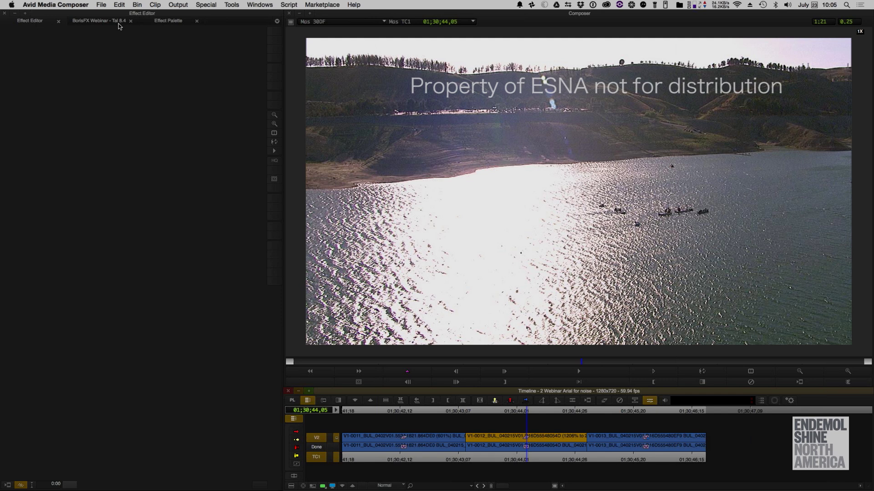
pyautogui.click(176, 21)
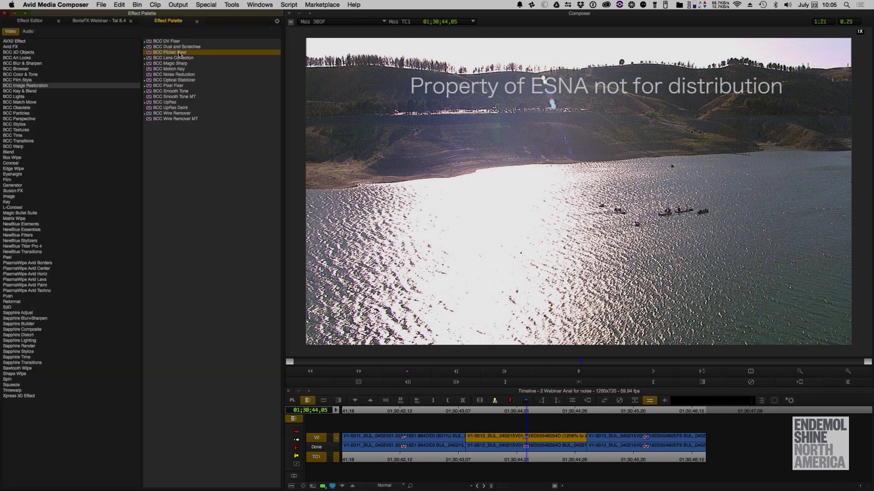
pyautogui.moveTo(178, 76); pyautogui.dragTo(531, 438)
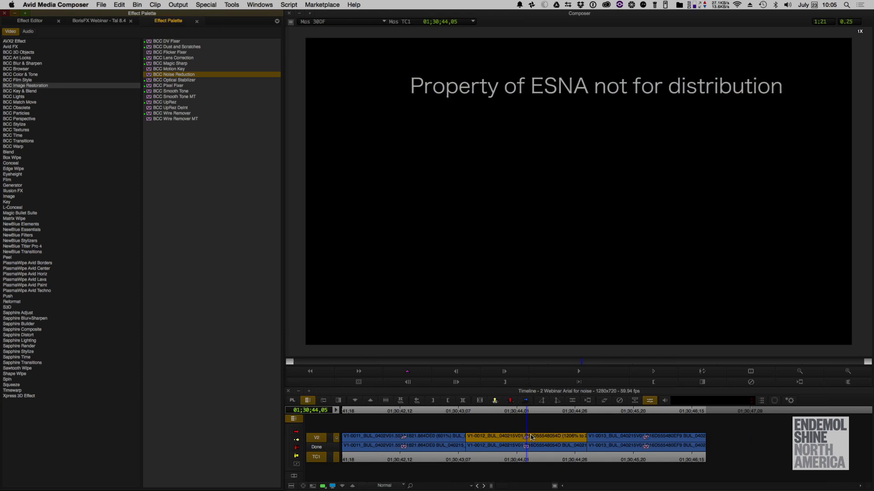
pyautogui.click(531, 438)
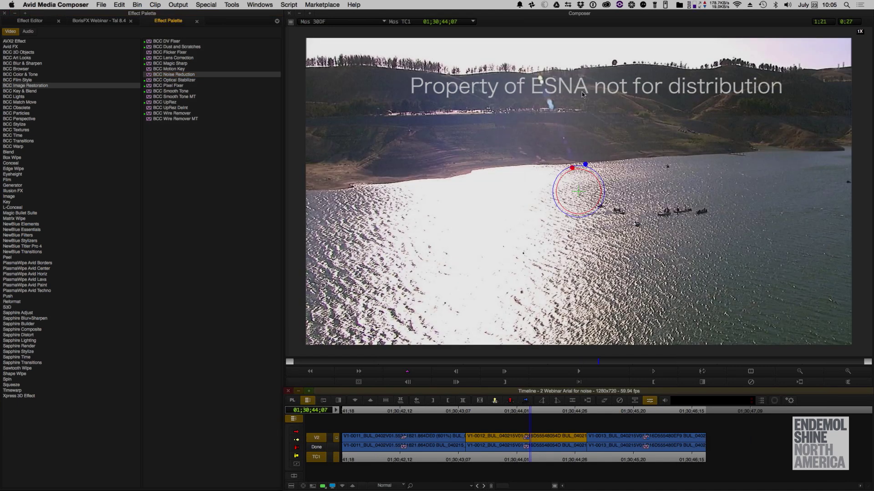
# Step: Open the middle clip's Noise Reduction settings and load the Increase Smoothing.bsp preset
pyautogui.click(96, 22)
pyautogui.click(39, 21)
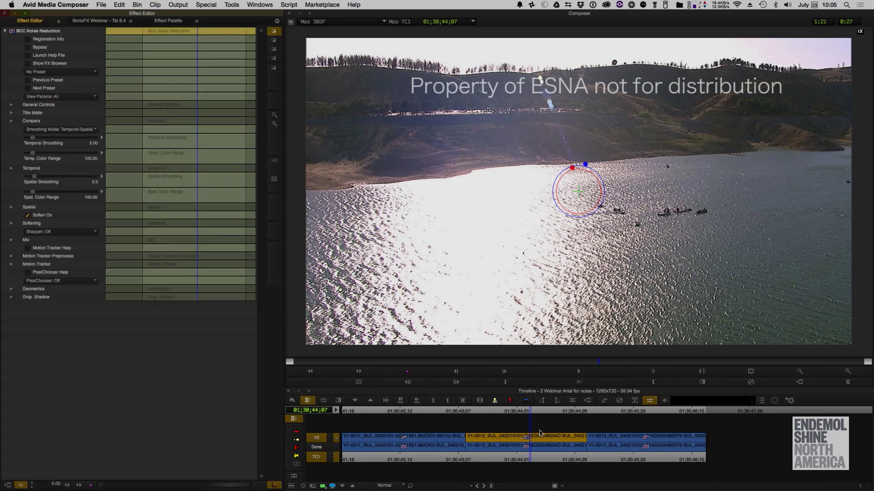
pyautogui.click(75, 72)
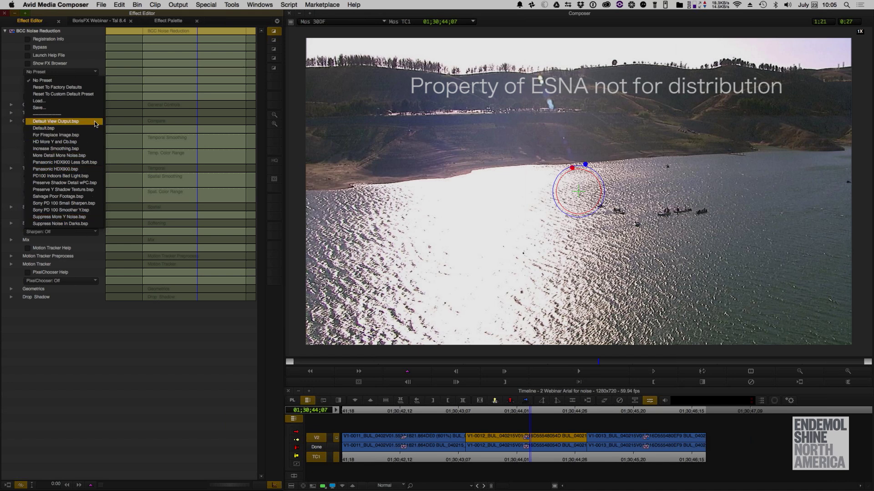
pyautogui.click(67, 149)
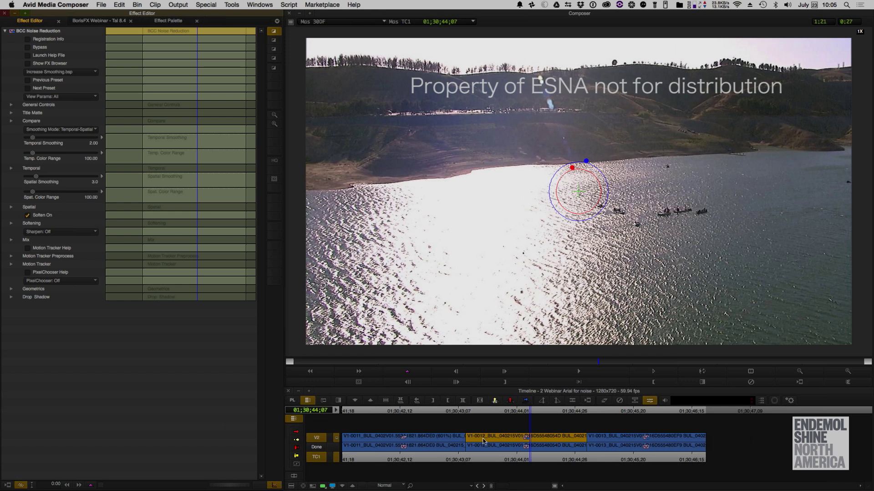
# Step: Check the middle clip's frame at 01;30;44;14 and look through the Sharpen options, leaving Sharpen off
pyautogui.click(548, 441)
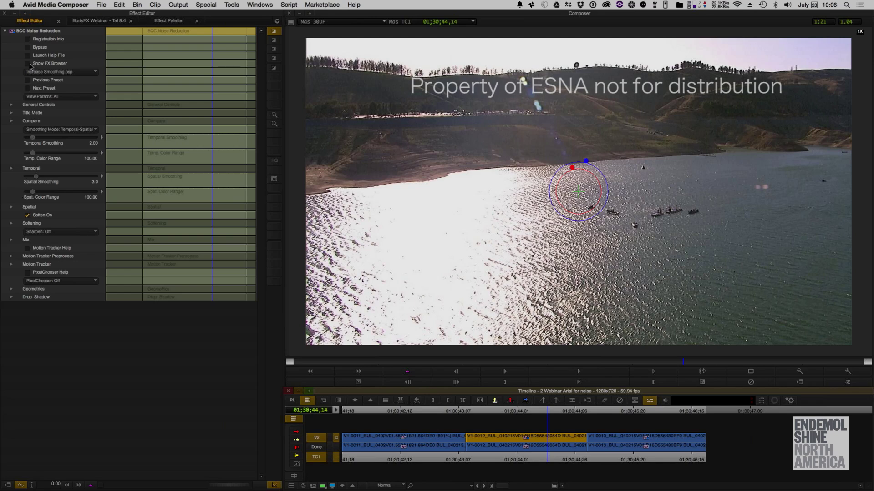
pyautogui.click(62, 232)
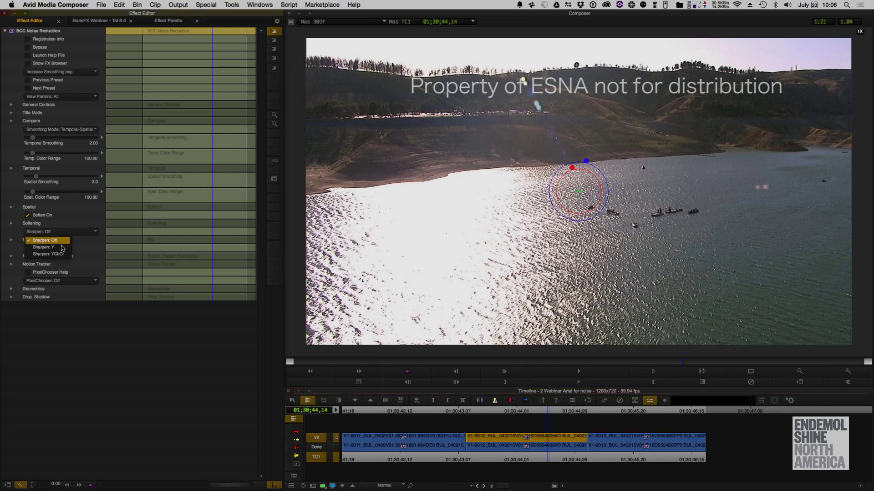
pyautogui.click(333, 408)
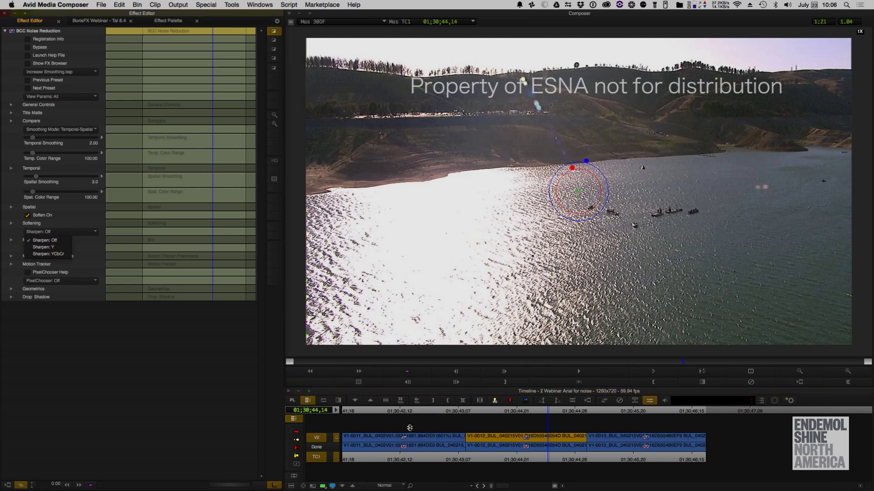
pyautogui.click(556, 448)
pyautogui.click(620, 444)
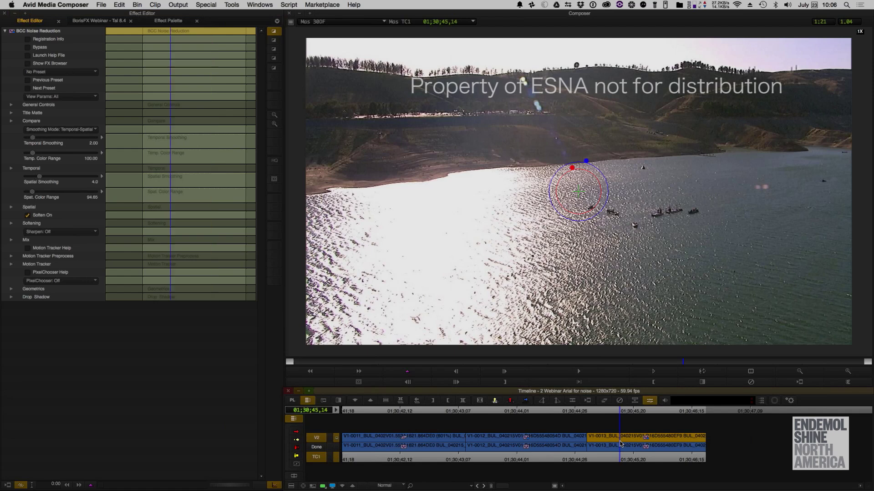
# Step: Return to the sequence start at 01;30;41;18 and play it with the Done track enabled in place of V2
pyautogui.click(418, 439)
pyautogui.click(337, 448)
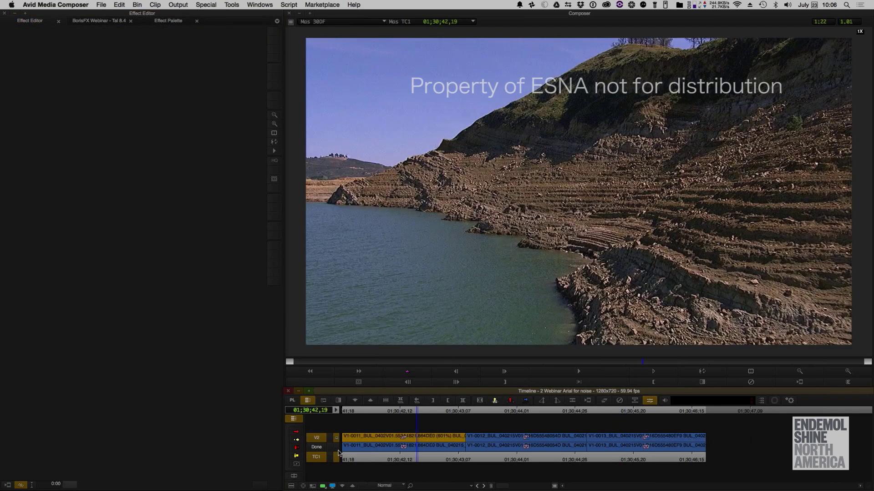
pyautogui.click(342, 455)
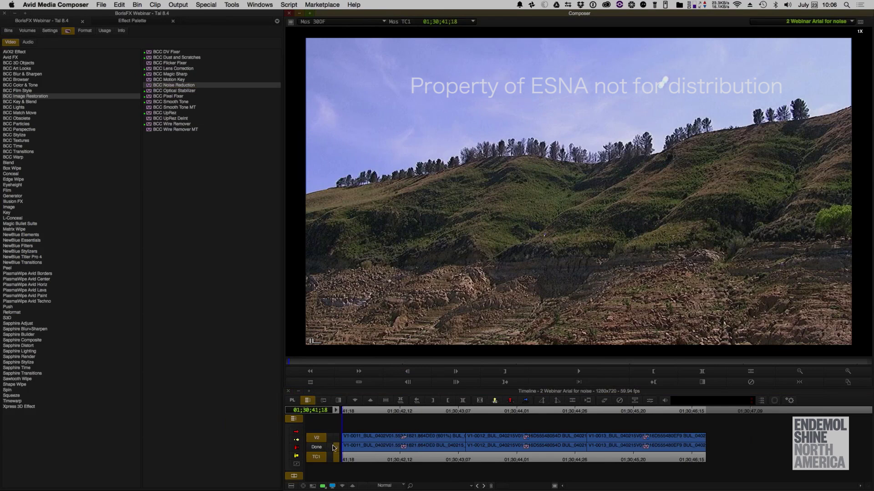
pyautogui.click(314, 438)
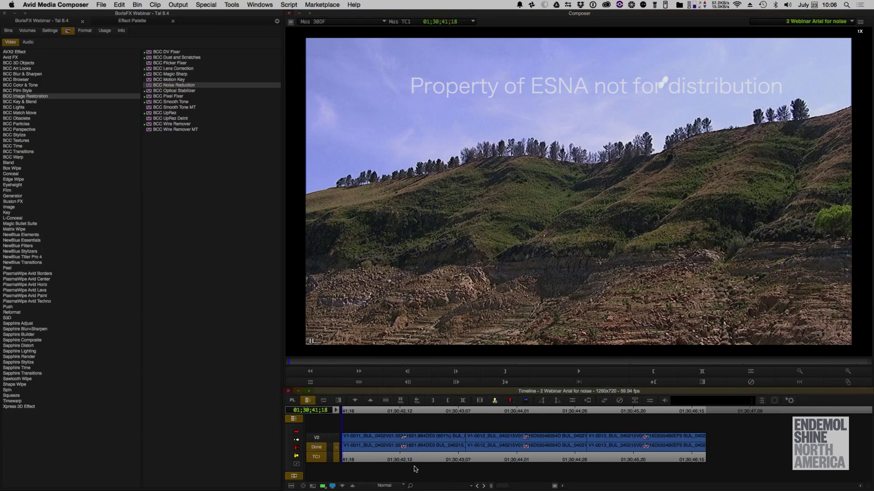
pyautogui.press('space')
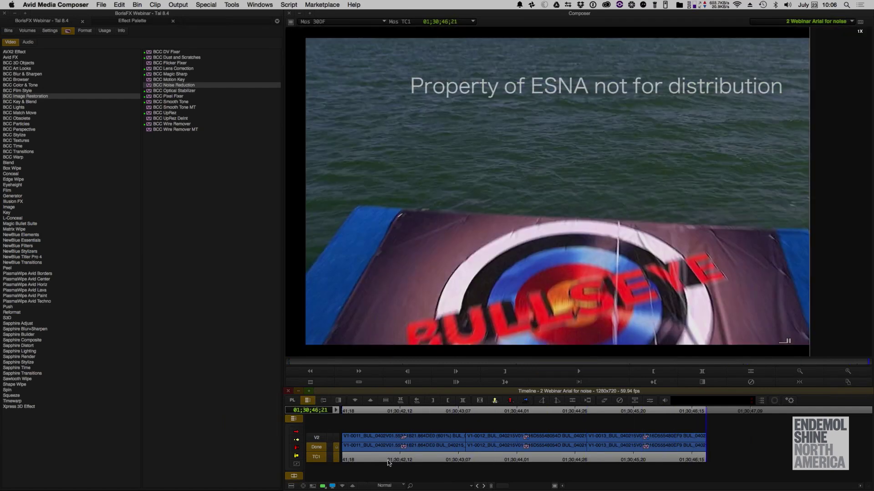
# Step: Replay the sequence from its beginning and re-enable the V2 track in place of the Done track
pyautogui.click(344, 454)
pyautogui.press('space')
pyautogui.click(337, 438)
pyautogui.click(317, 438)
pyautogui.click(316, 447)
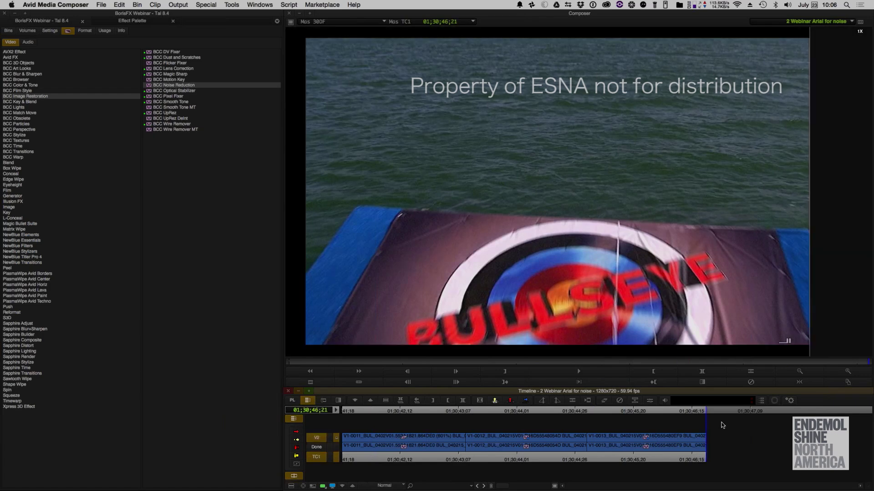
# Step: Load the 3 Go Pro Water 106 sequence and play it from its start at 01;34;12;15
pyautogui.click(697, 439)
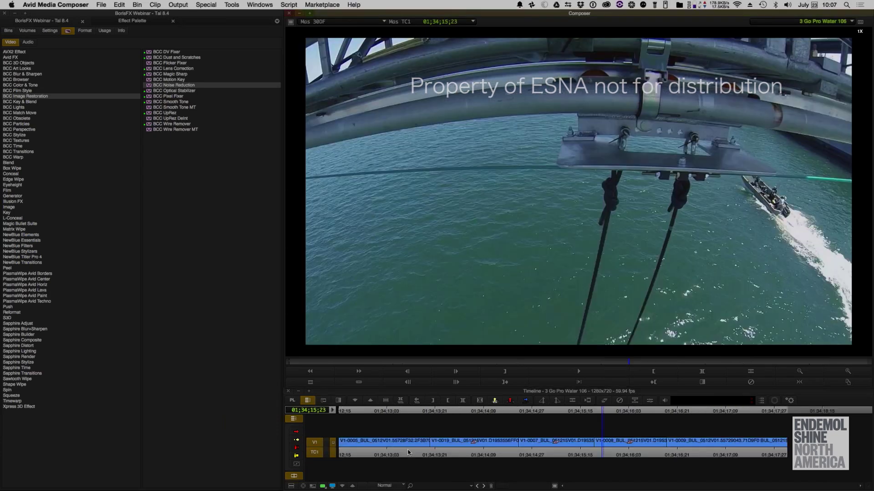
pyautogui.moveTo(406, 453); pyautogui.dragTo(305, 445)
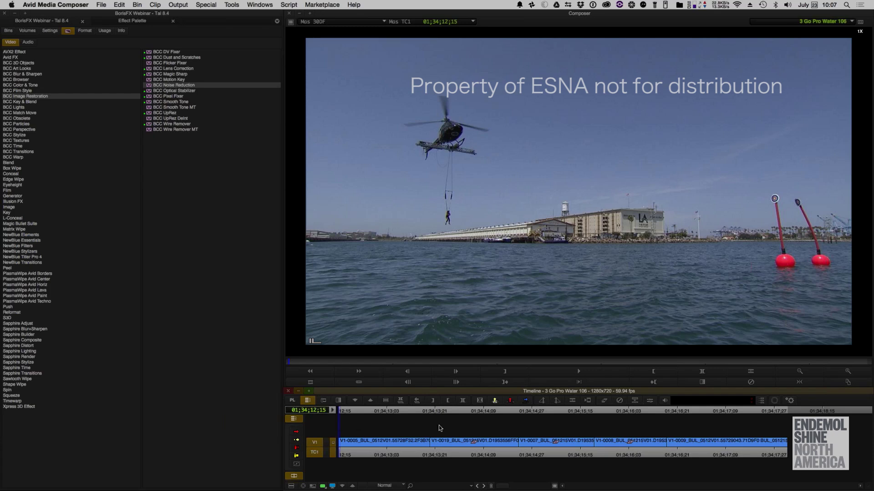
pyautogui.press('space')
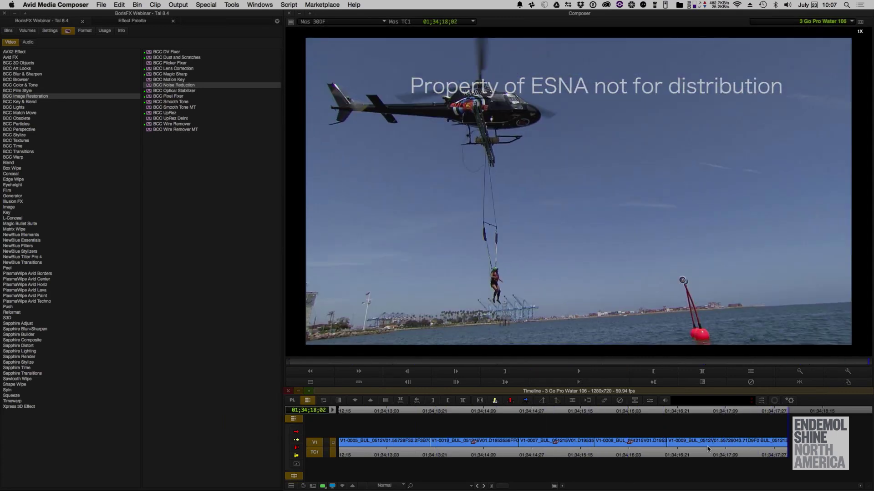
# Step: Park at 01;34;13;28, apply the BCC Lens Correction effect to the second clip, and open its settings
pyautogui.click(602, 454)
pyautogui.moveTo(540, 456); pyautogui.dragTo(456, 461)
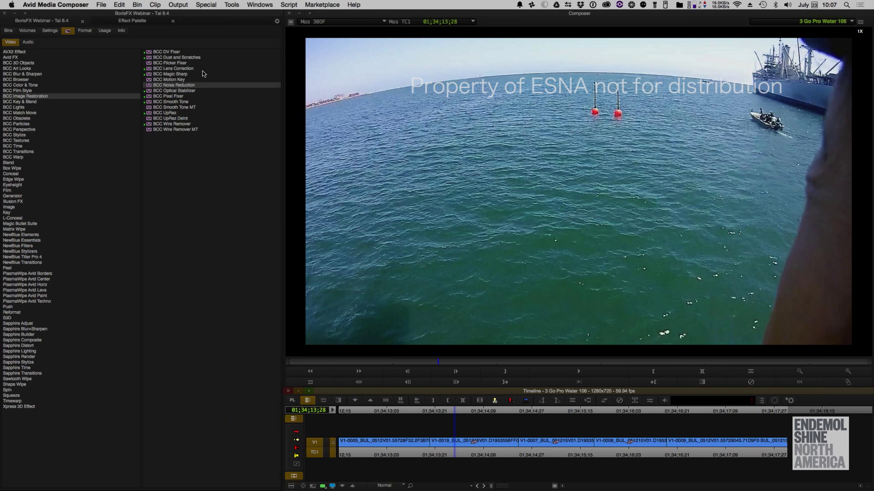
pyautogui.click(187, 69)
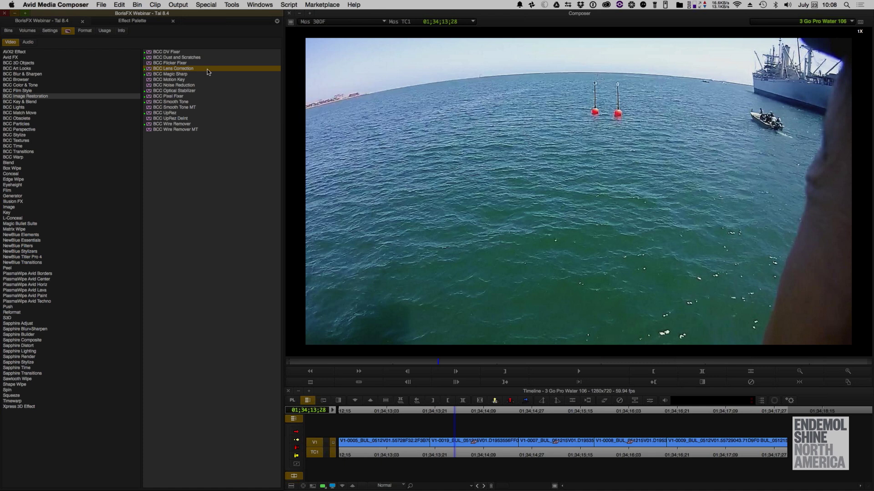
pyautogui.moveTo(157, 71); pyautogui.dragTo(460, 444)
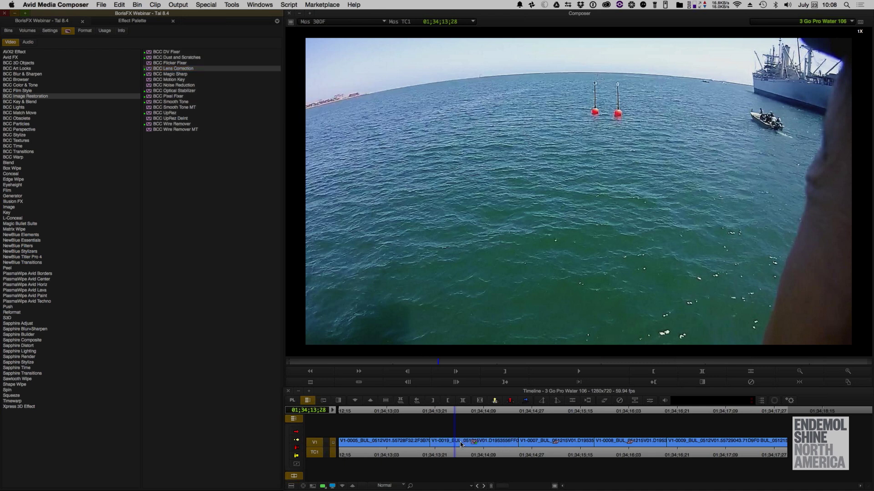
pyautogui.click(653, 401)
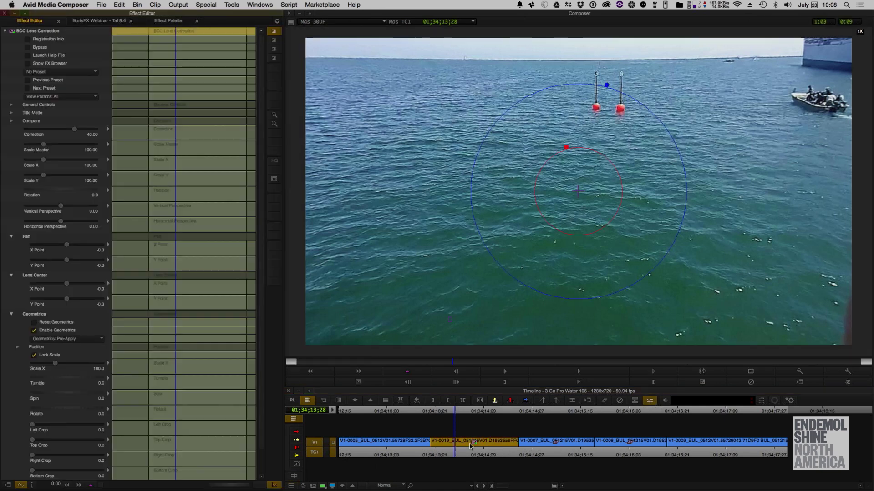
# Step: Load the Go Pro Medium.bsp lens correction preset and raise Correction to 35.79 to straighten the horizon
pyautogui.click(58, 73)
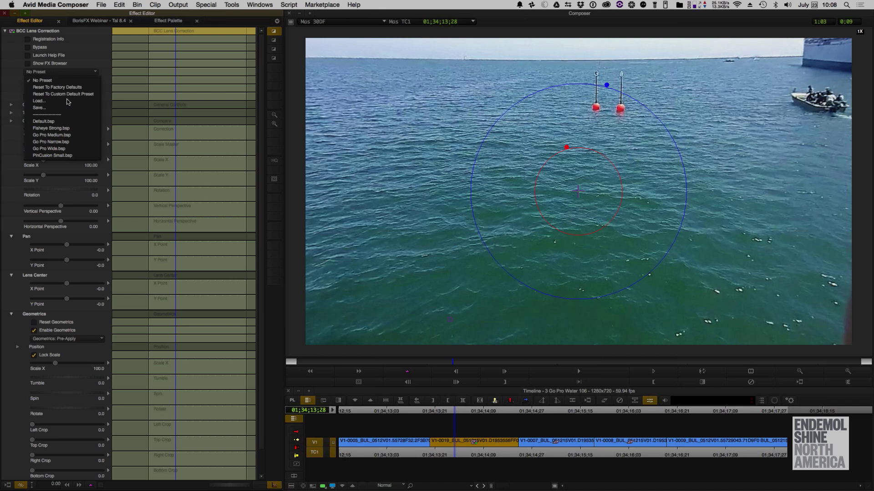
pyautogui.click(78, 136)
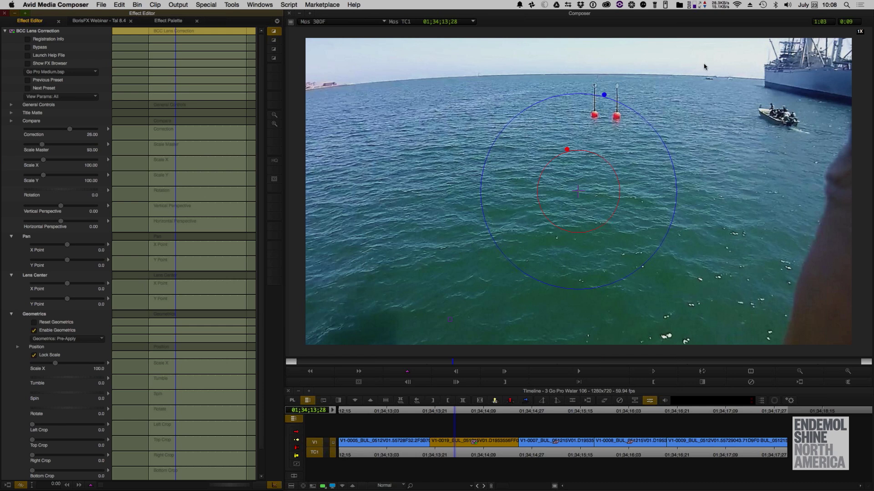
pyautogui.click(603, 95)
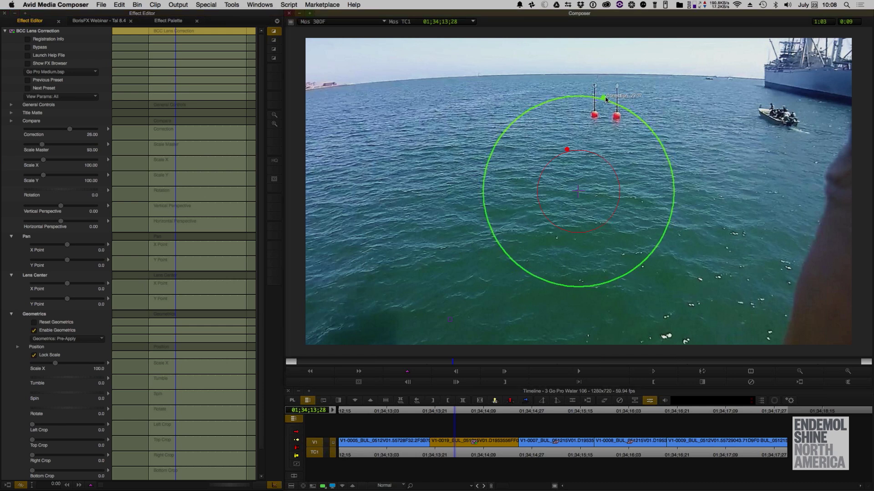
pyautogui.moveTo(603, 98); pyautogui.dragTo(606, 91)
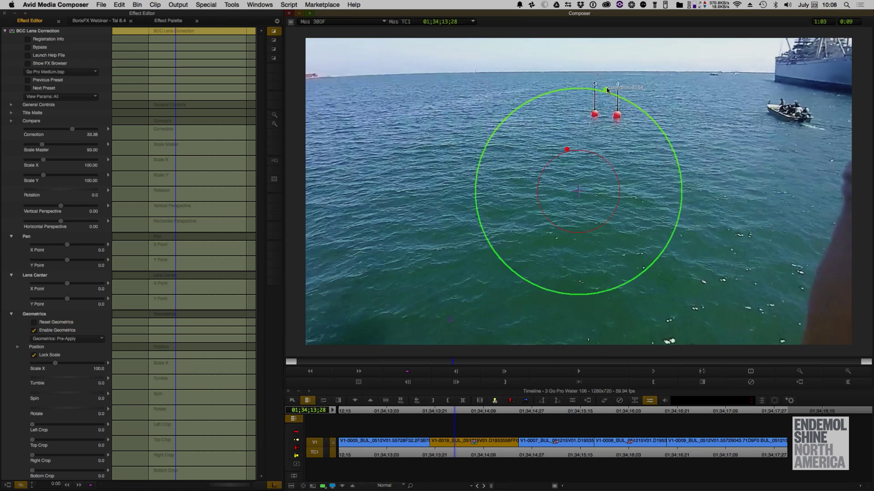
pyautogui.moveTo(607, 89); pyautogui.dragTo(608, 86)
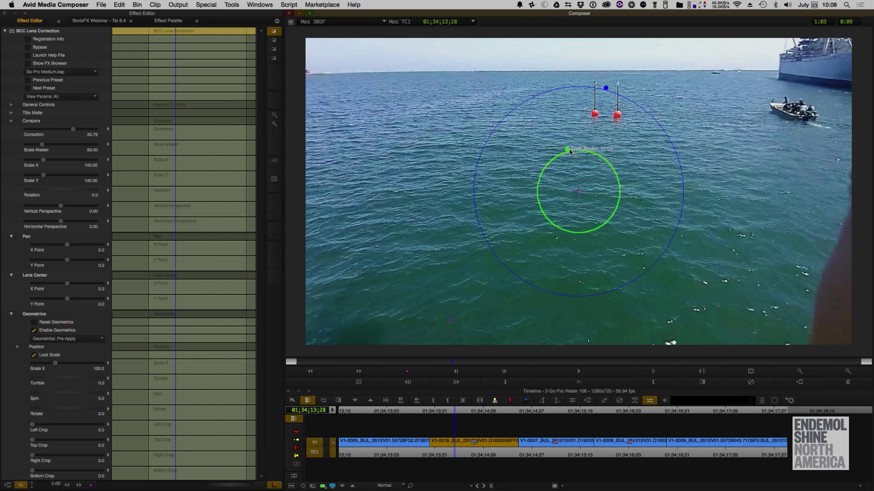
# Step: Adjust the lens correction's Scale Master to 91.83 so the image fills the frame
pyautogui.moveTo(569, 154); pyautogui.dragTo(573, 162)
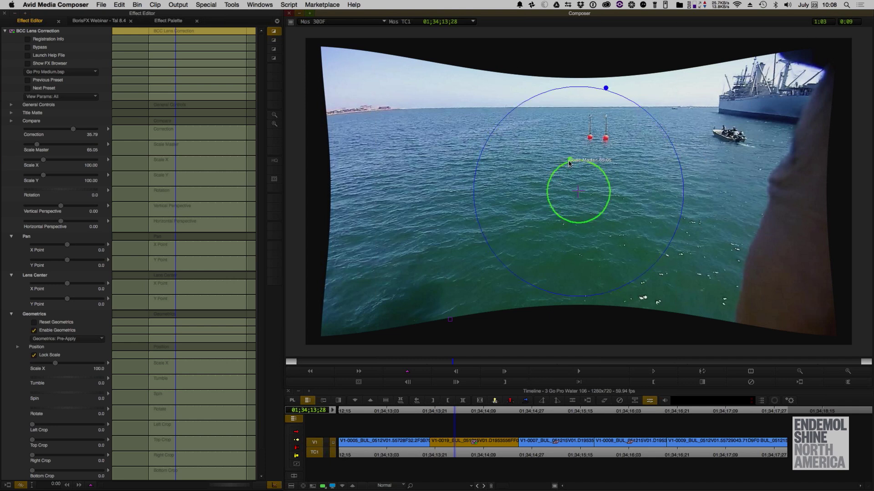
pyautogui.moveTo(570, 160)
pyautogui.mouseDown()
pyautogui.moveTo(567, 149)
pyautogui.moveTo(569, 158)
pyautogui.mouseUp()
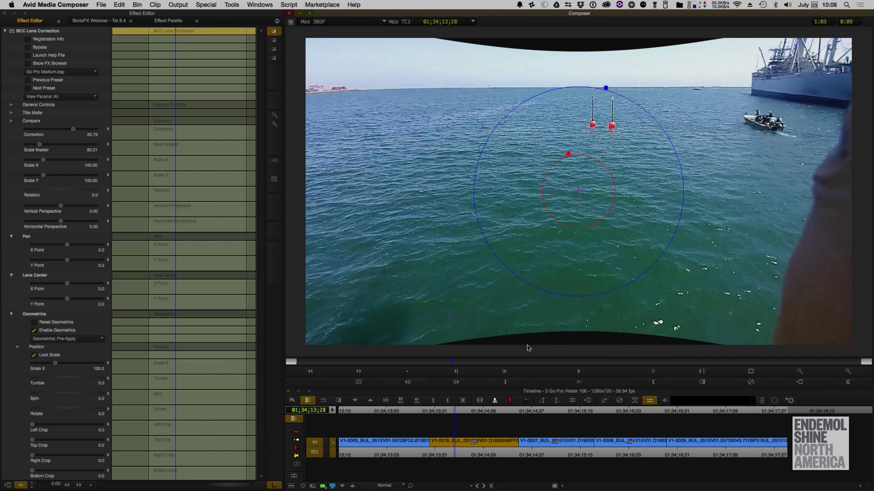
pyautogui.moveTo(568, 154); pyautogui.dragTo(567, 153)
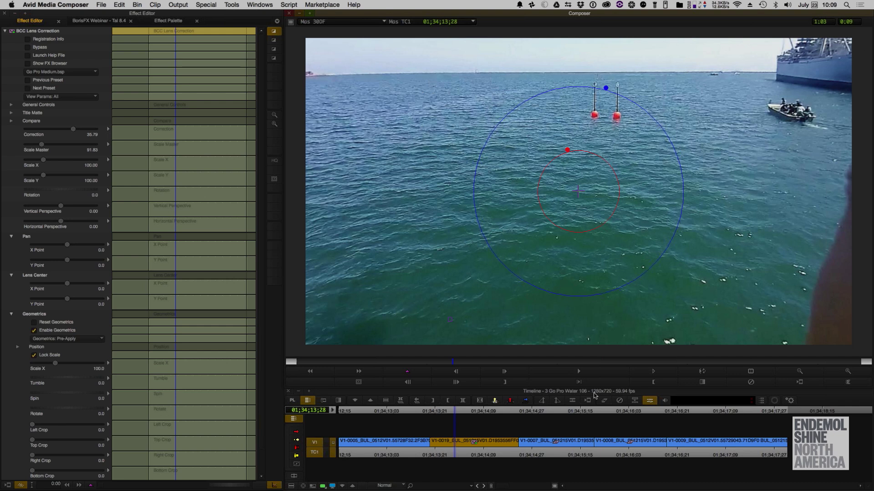
# Step: Leave effect mode and play the GoPro sequence from its first clip, stopping at 01;34;15;27 in the fourth clip
pyautogui.click(377, 453)
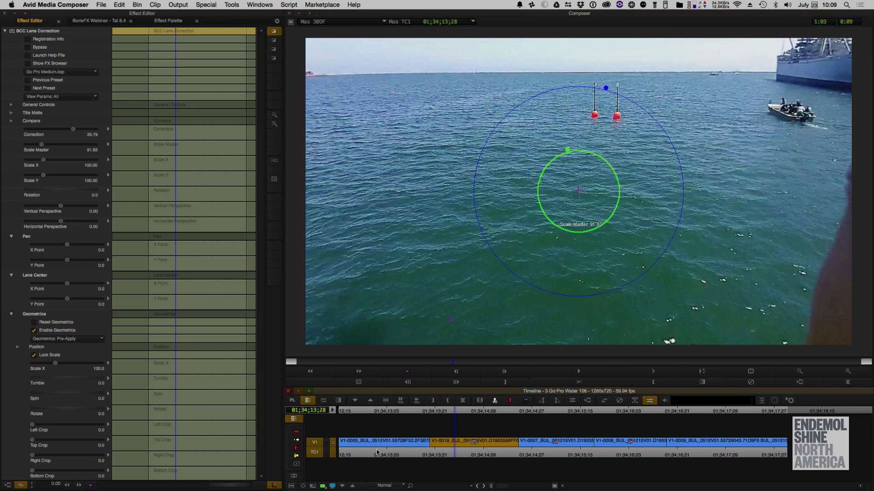
pyautogui.click(377, 452)
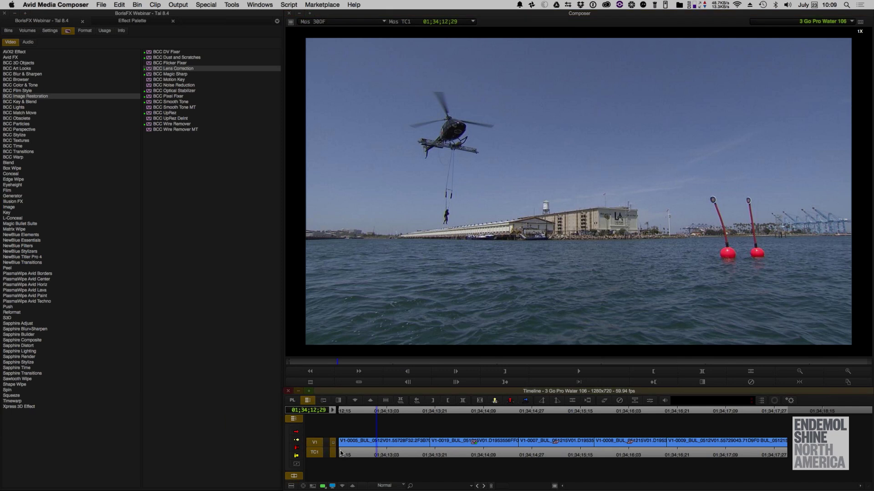
pyautogui.press('space')
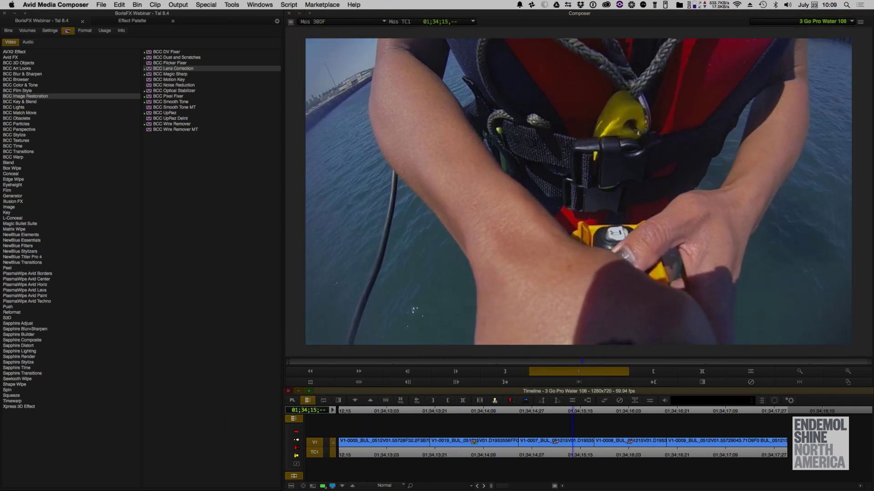
pyautogui.press('space')
pyautogui.press('space')
pyautogui.press('space')
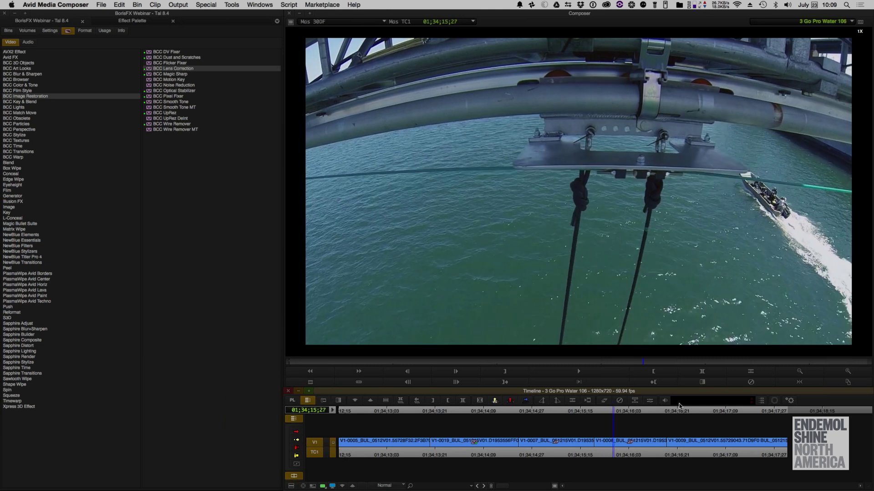
# Step: Raise the fourth clip's lens Correction to 39.91 and play the GoPro sequence from its first clip to the end
pyautogui.click(649, 400)
pyautogui.click(479, 441)
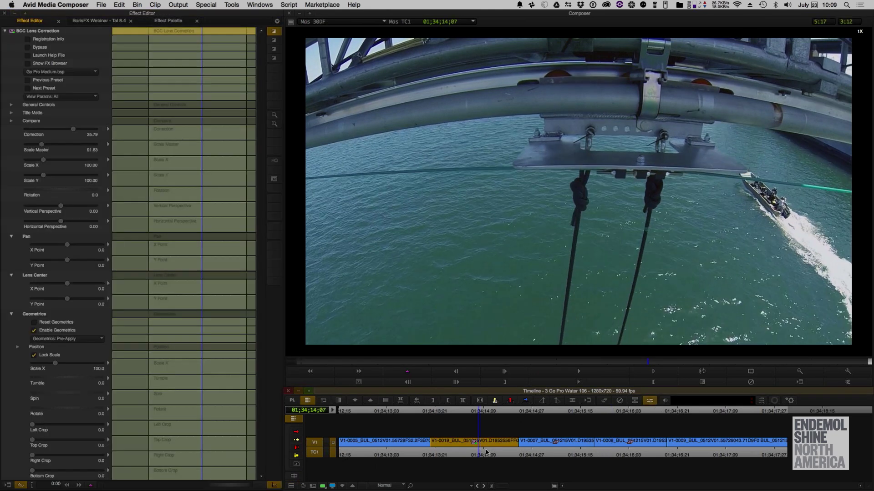
pyautogui.click(637, 440)
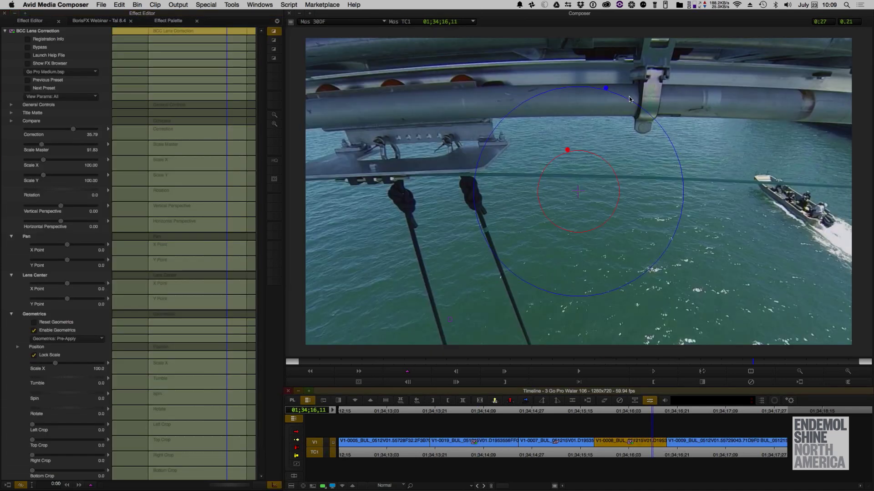
pyautogui.moveTo(609, 96); pyautogui.dragTo(606, 86)
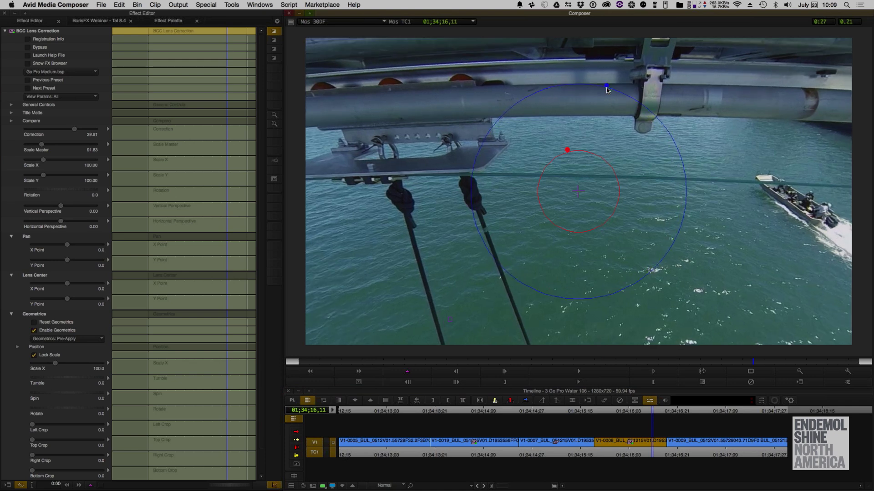
pyautogui.click(400, 453)
pyautogui.press('space')
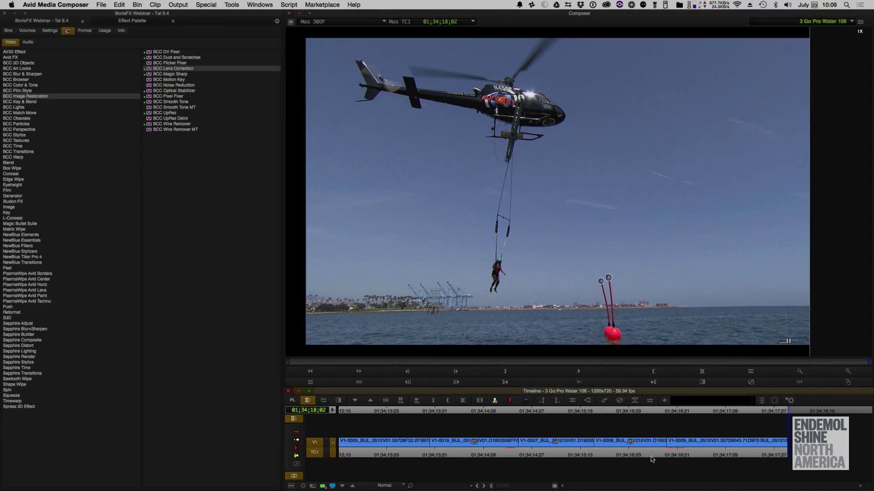
# Step: Park at 01;34;15;06 in the third clip and apply the BCC Lens Correction effect to it
pyautogui.moveTo(650, 457); pyautogui.dragTo(580, 461)
pyautogui.click(556, 455)
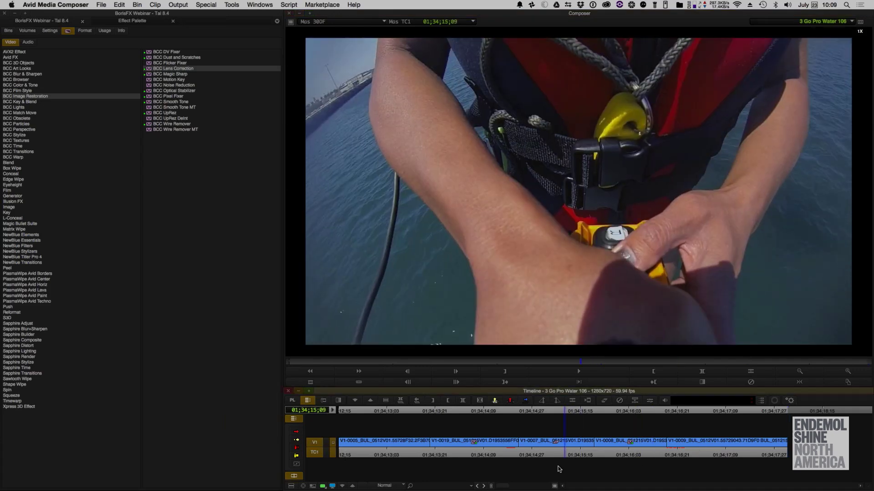
pyautogui.click(164, 70)
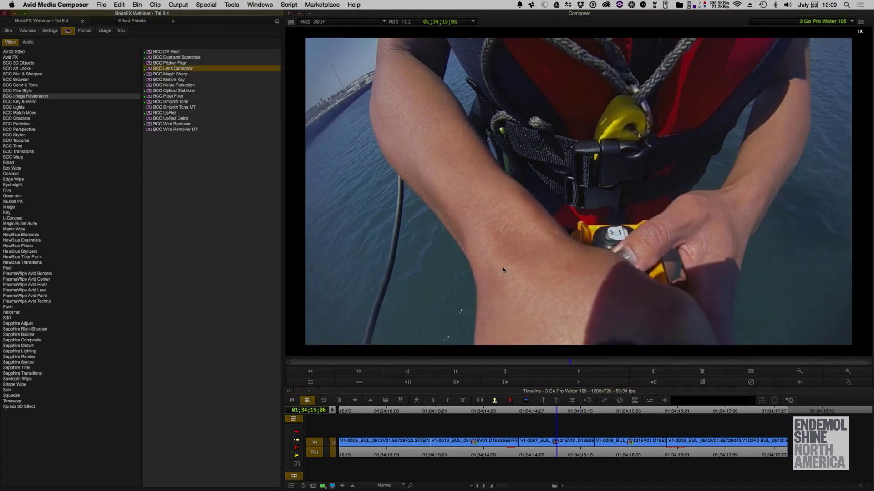
pyautogui.moveTo(573, 445); pyautogui.dragTo(573, 445)
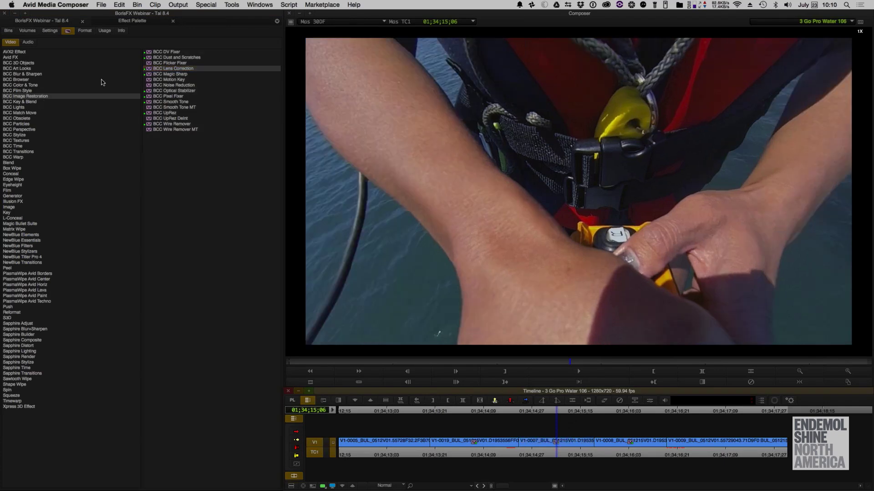
# Step: Reduce the third clip's lens correction Scale Master to 86.37 and play the effect to check the framing
pyautogui.click(650, 400)
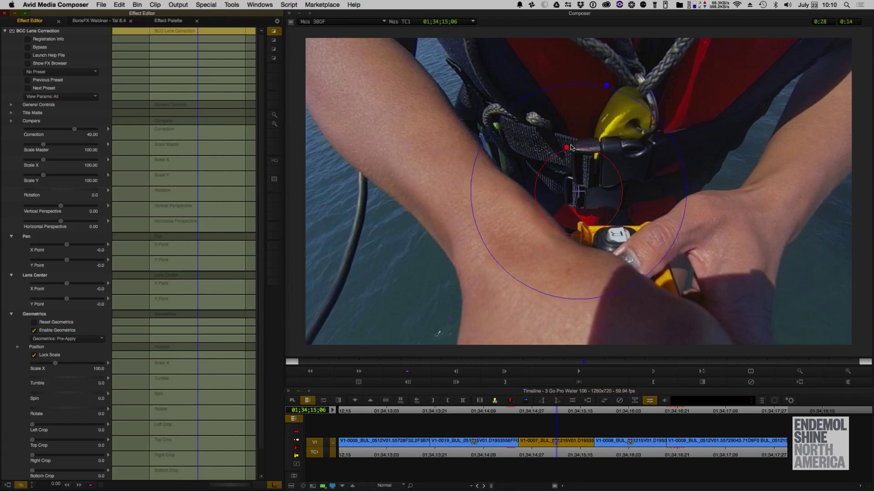
pyautogui.moveTo(571, 147); pyautogui.dragTo(569, 154)
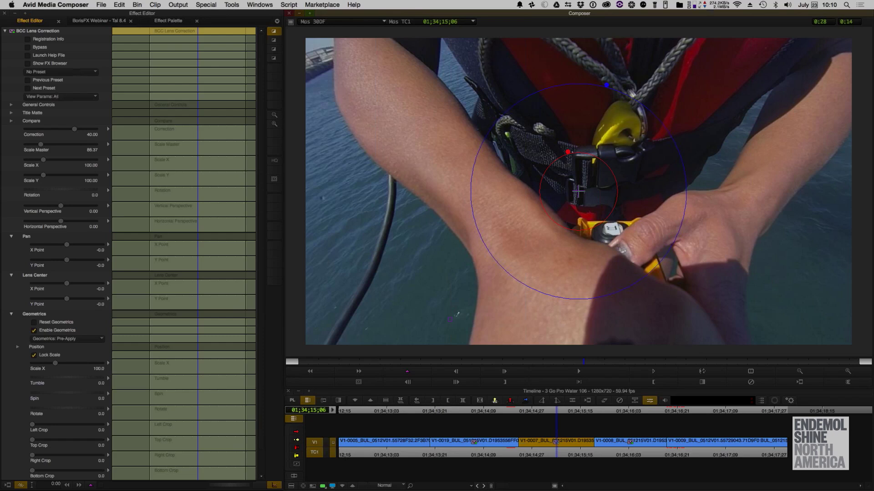
pyautogui.click(703, 372)
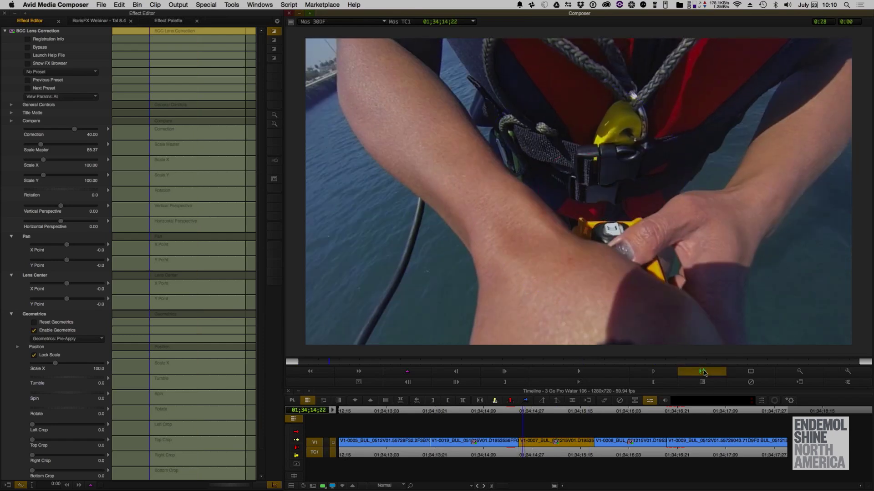
# Step: Select the second clip's lens correction, collapse its Geometrics parameters, and set Scale X to 117.50 and Scale Y to 90.00
pyautogui.click(474, 441)
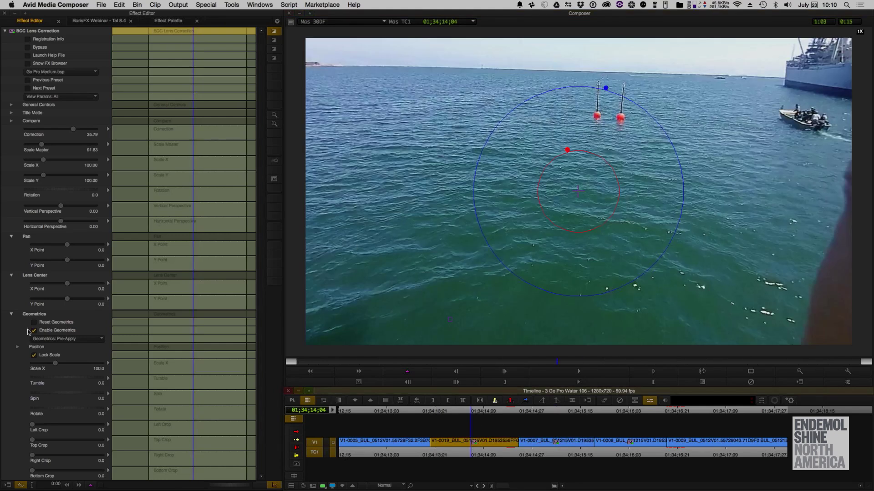
pyautogui.click(11, 314)
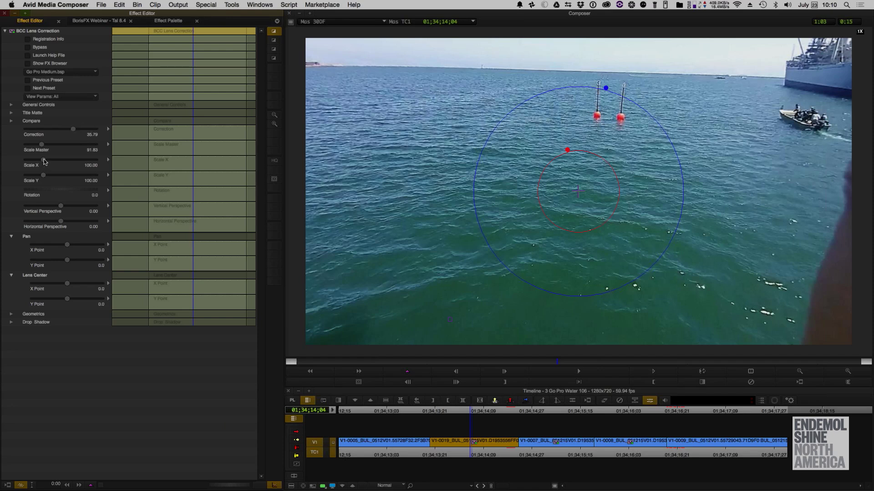
pyautogui.moveTo(46, 163); pyautogui.dragTo(42, 179)
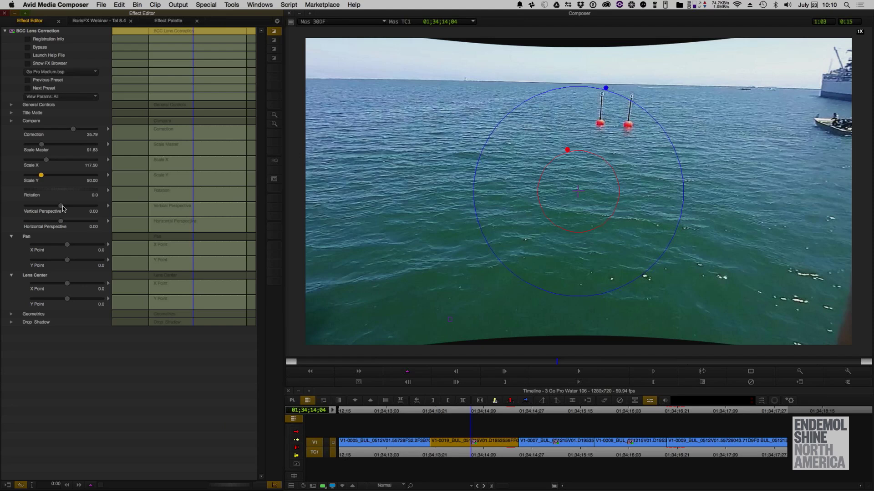
# Step: Set the second clip's Vertical Perspective to -13.75, Horizontal Perspective to -16.25 and Pan X to -99.9, and shift the Lens Center X point
pyautogui.moveTo(62, 208); pyautogui.dragTo(56, 224)
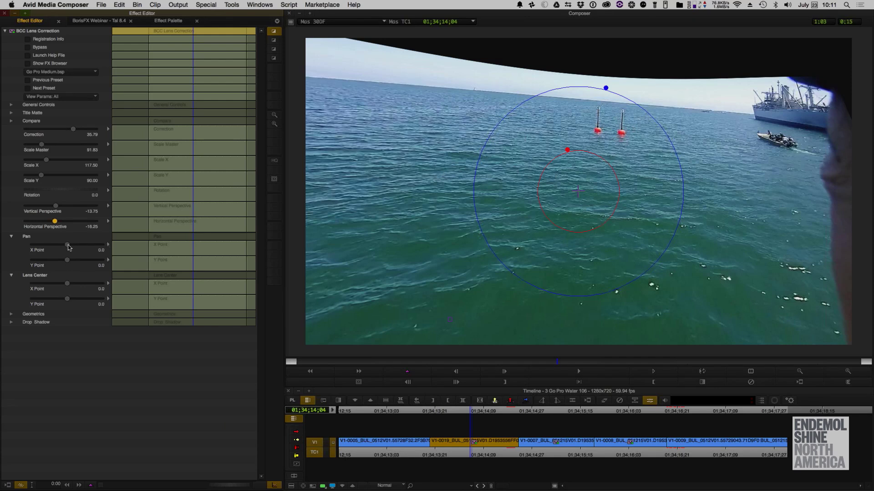
pyautogui.moveTo(69, 247); pyautogui.dragTo(65, 246)
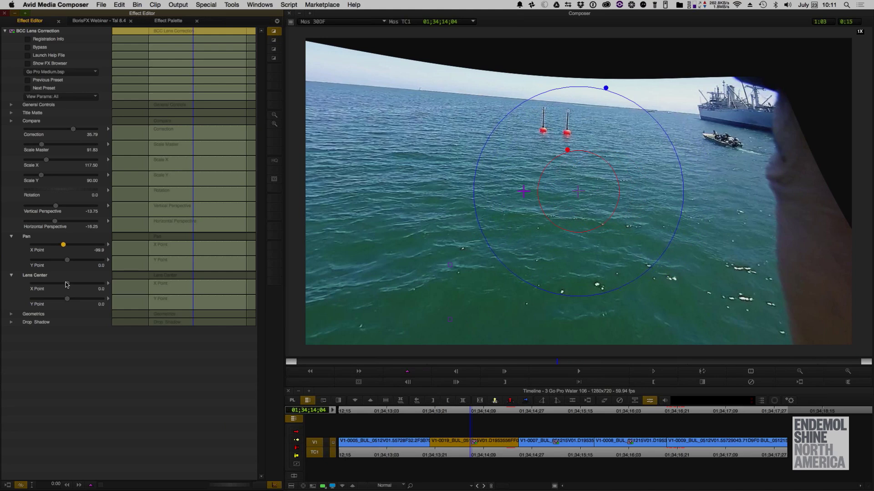
pyautogui.moveTo(68, 285); pyautogui.dragTo(63, 284)
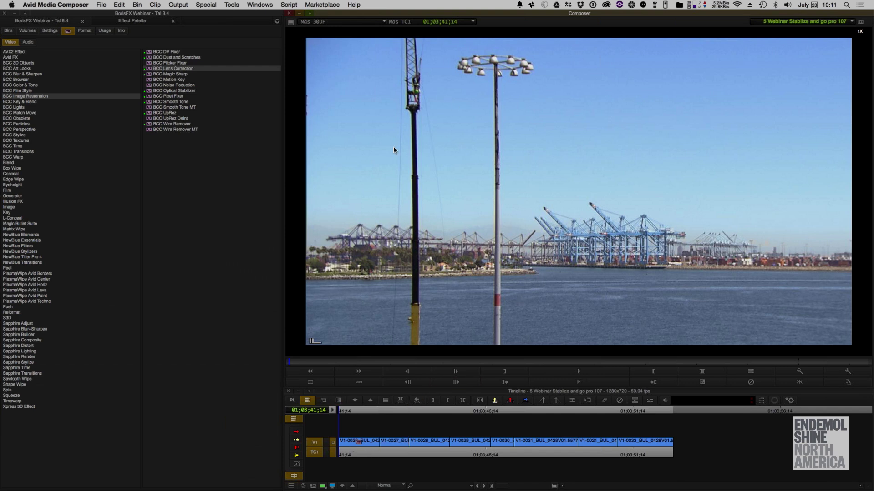
# Step: Play the 5 Webinar Stablize and go pro 107 sequence to its end and park on the upside-down GoPro shot at 01;03;50;27
pyautogui.press('space')
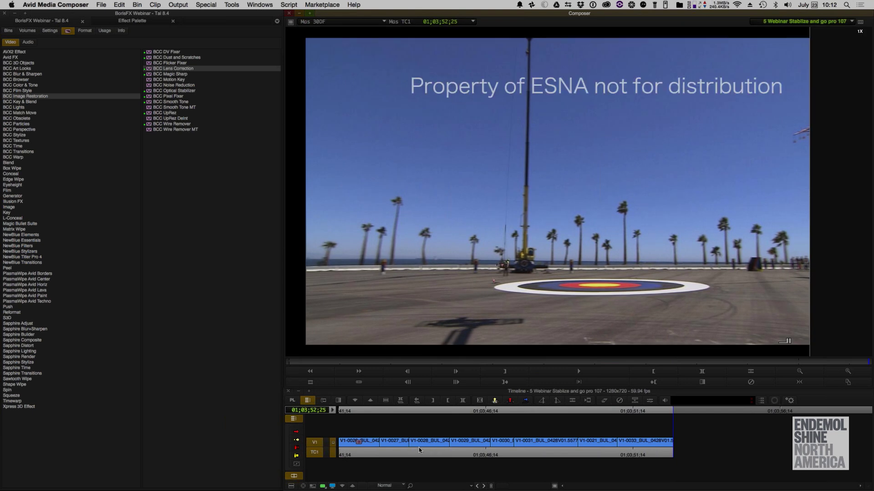
pyautogui.click(419, 448)
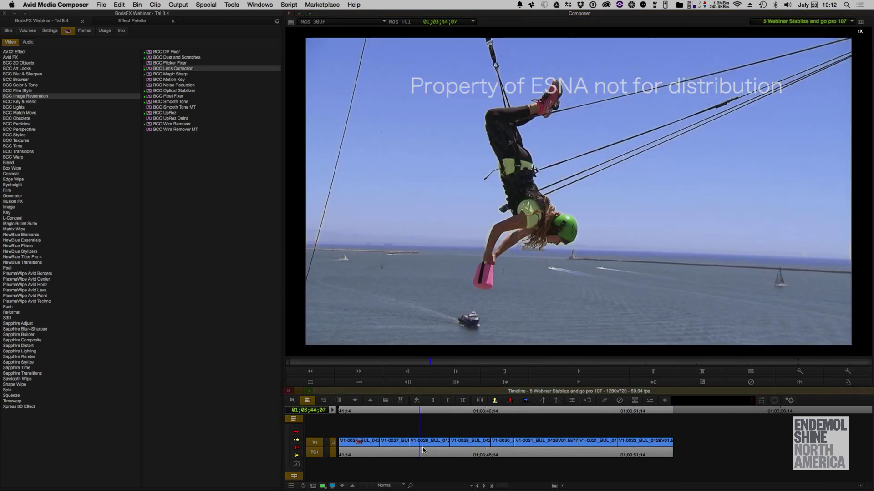
pyautogui.moveTo(422, 451); pyautogui.dragTo(616, 457)
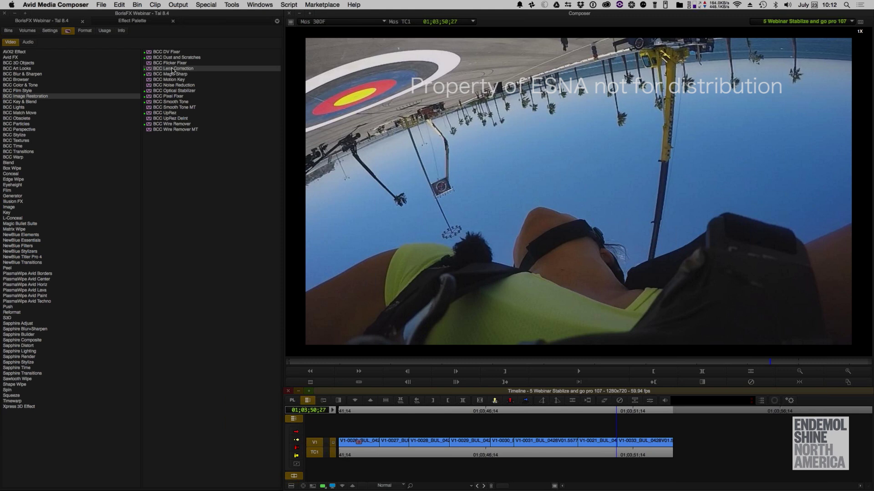
# Step: Apply BCC Lens Correction to the upside-down GoPro clip and load its Go Pro Medium.bsp preset
pyautogui.moveTo(173, 70); pyautogui.dragTo(604, 441)
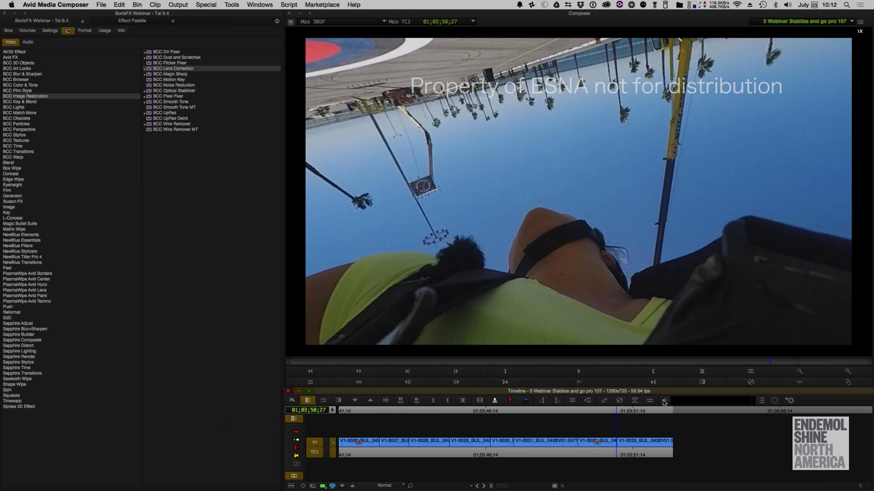
pyautogui.click(652, 401)
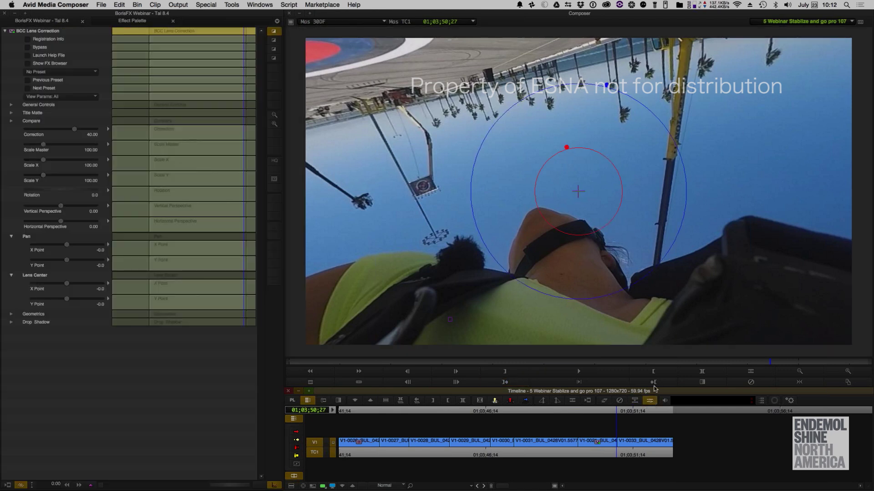
pyautogui.click(73, 71)
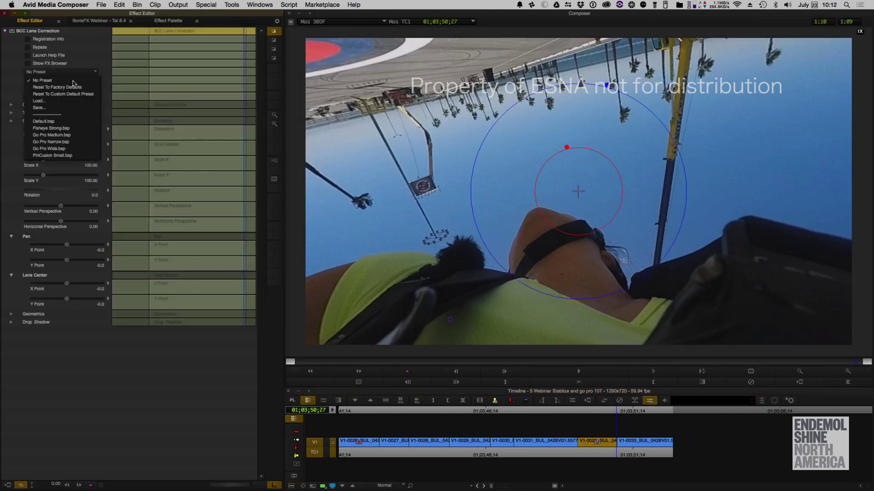
pyautogui.click(83, 133)
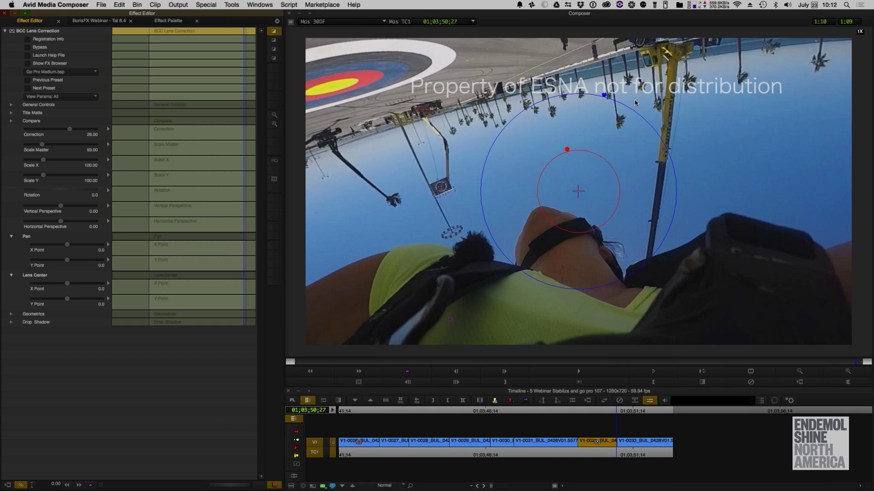
# Step: Set the clip's lens Correction to 27.86 and Scale Master to 91.65, and play the effect to check it
pyautogui.moveTo(607, 97); pyautogui.dragTo(606, 94)
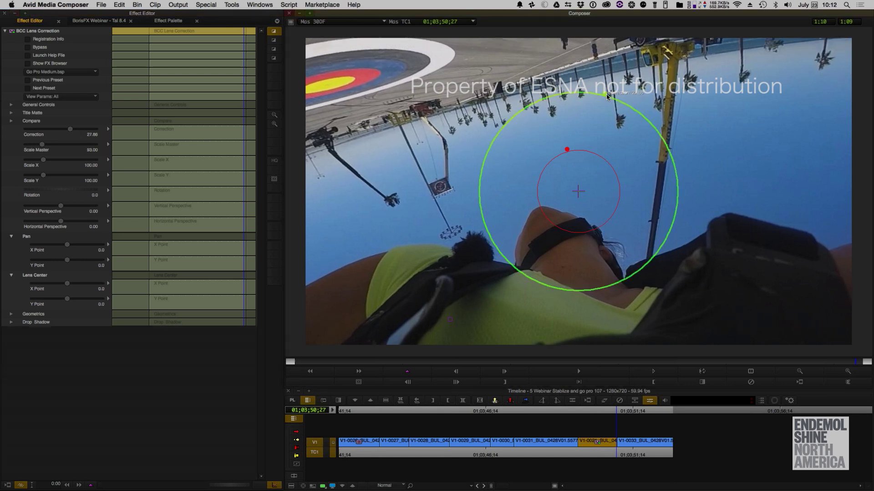
pyautogui.moveTo(566, 153); pyautogui.dragTo(567, 150)
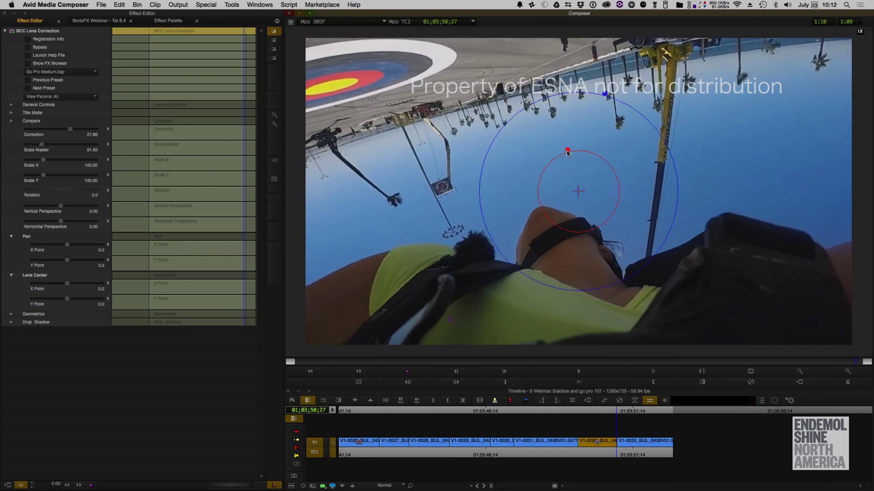
pyautogui.click(704, 370)
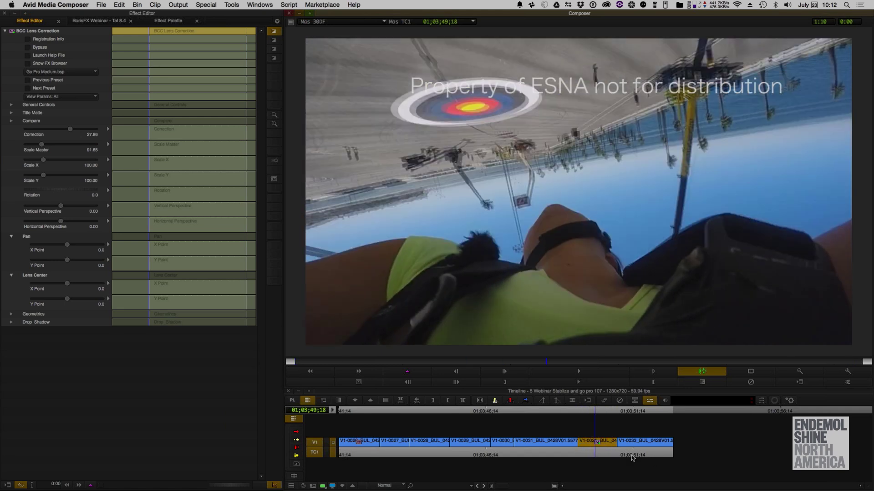
# Step: Set the lens correction's Geometrics Rotate value to 180 to turn the upside-down shot upright, and play the effect
pyautogui.click(619, 447)
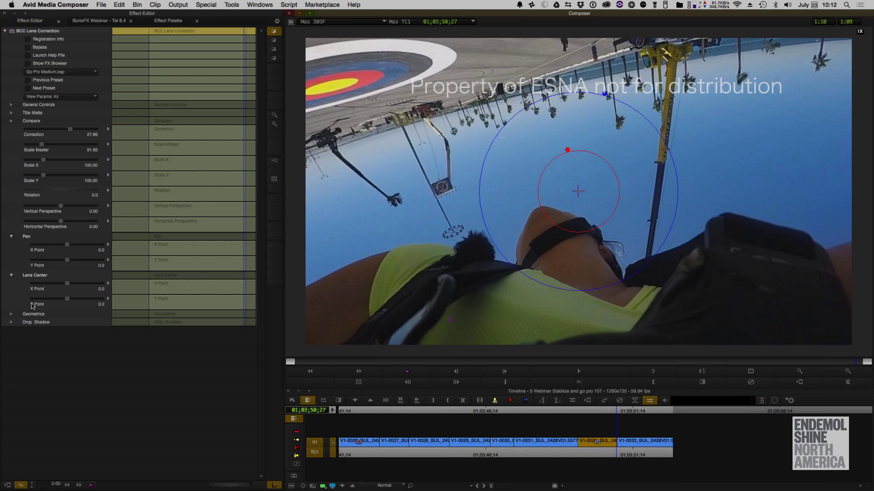
pyautogui.click(12, 315)
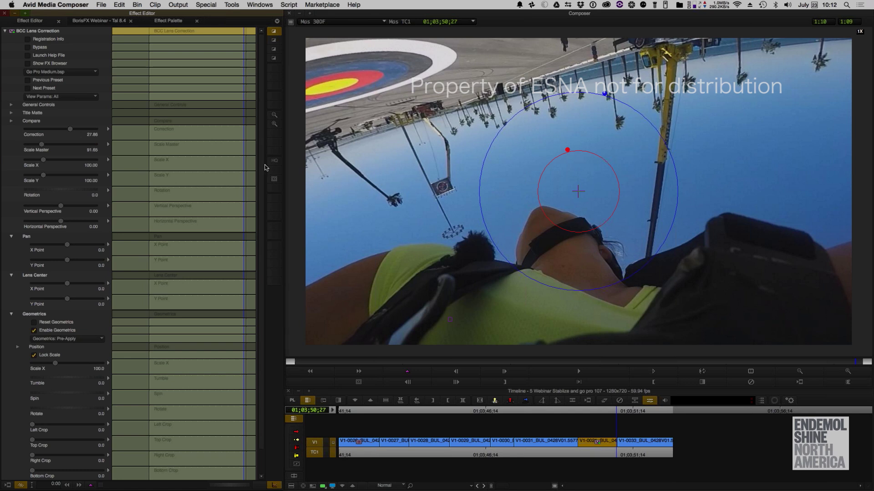
pyautogui.scroll(-1, 271, 205)
pyautogui.click(64, 384)
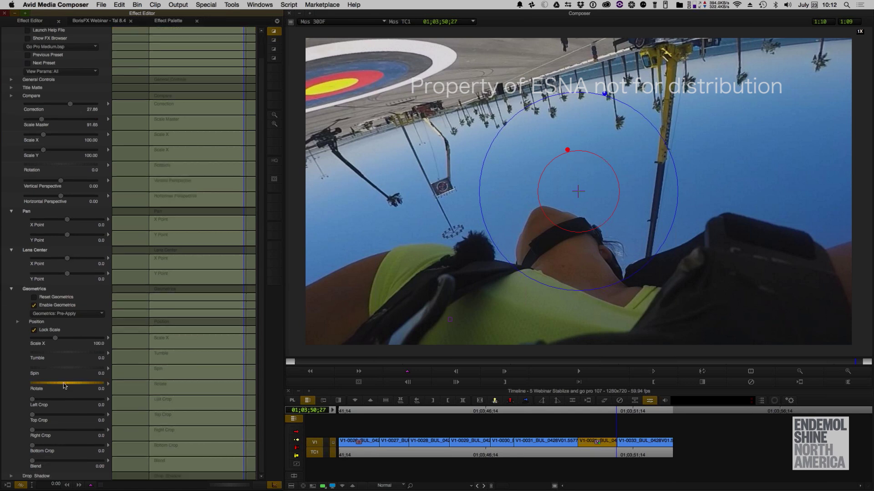
pyautogui.press('Right')
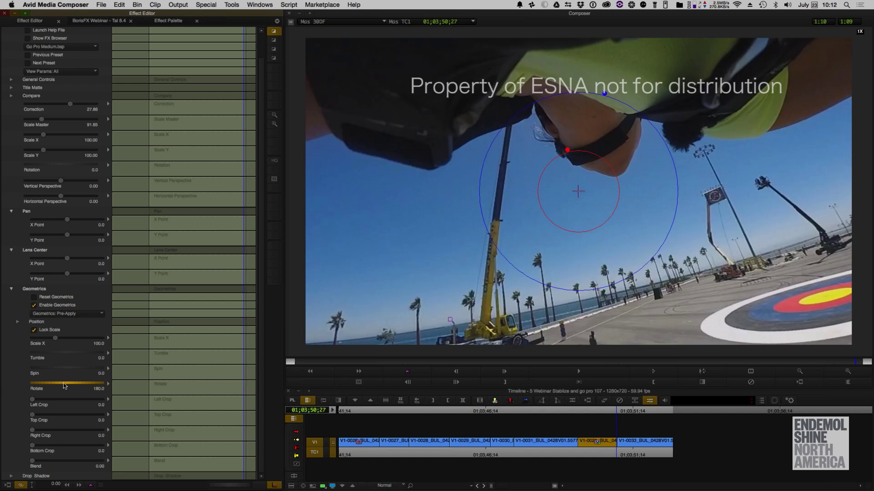
pyautogui.click(688, 374)
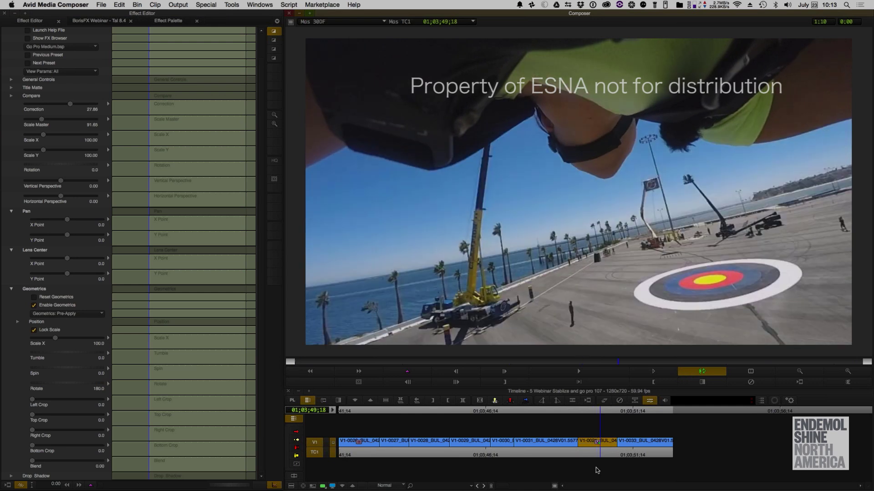
# Step: Park at 01;03;50;11, check the available effects, and reopen the rotated clip's lens correction to play it again
pyautogui.click(601, 449)
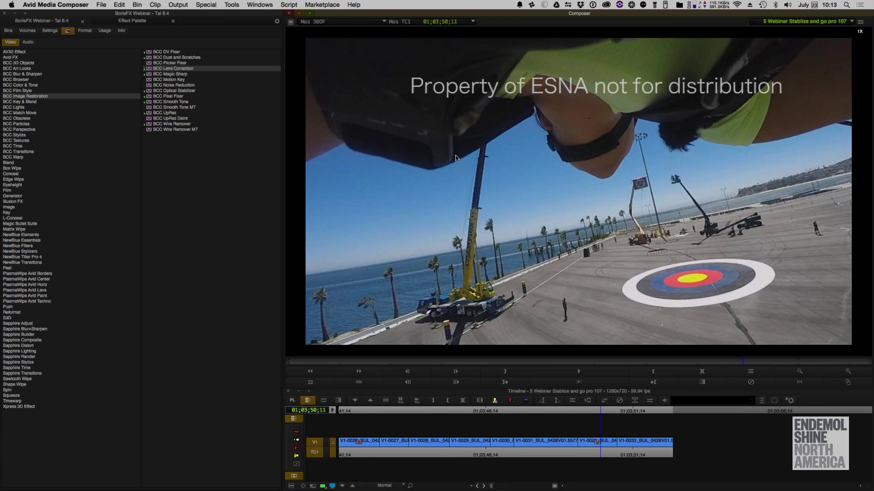
pyautogui.click(113, 22)
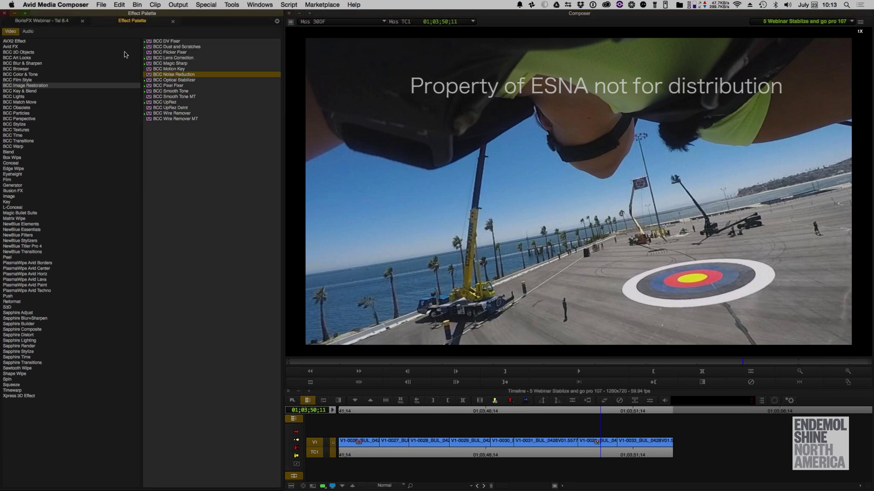
pyautogui.click(651, 400)
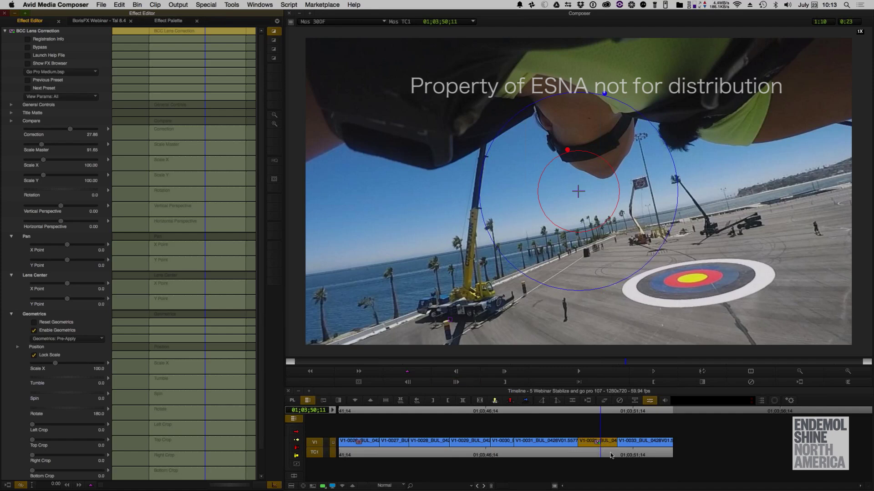
pyautogui.click(702, 372)
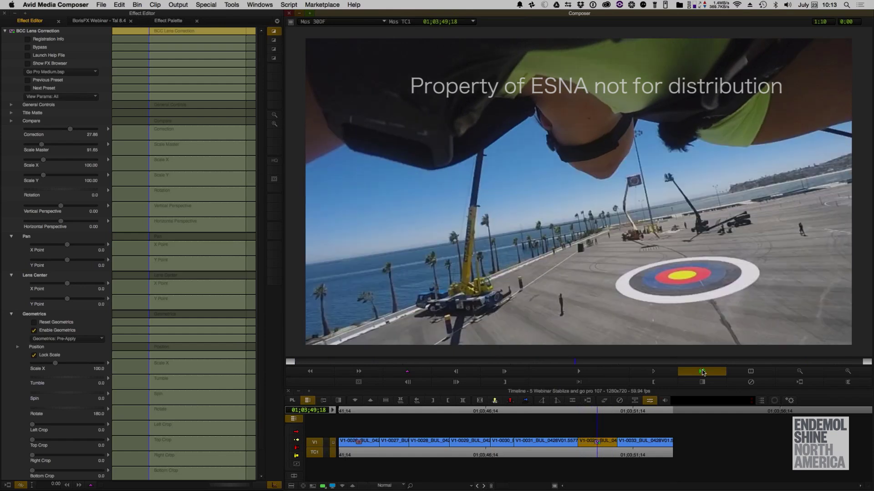
# Step: Compare the rotated GoPro shot with the uncorrected upside-down V1-0029 clip by playing and scrubbing the sequence
pyautogui.click(601, 451)
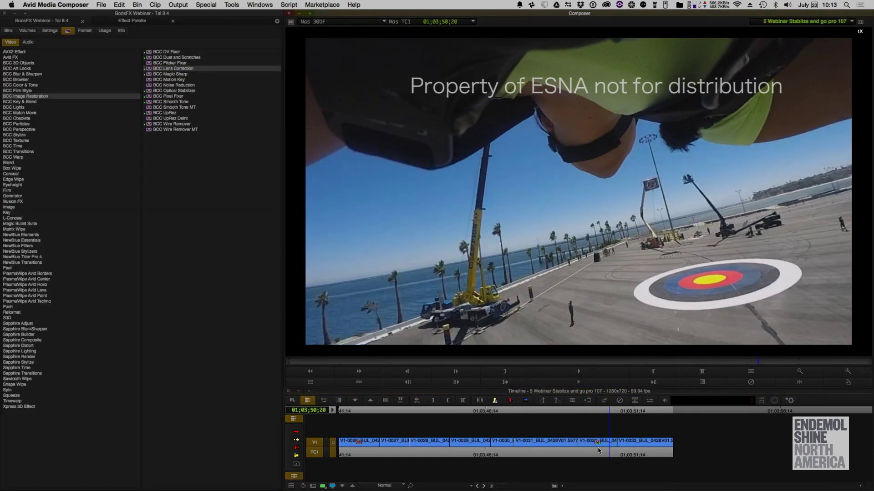
pyautogui.click(548, 446)
pyautogui.press('space')
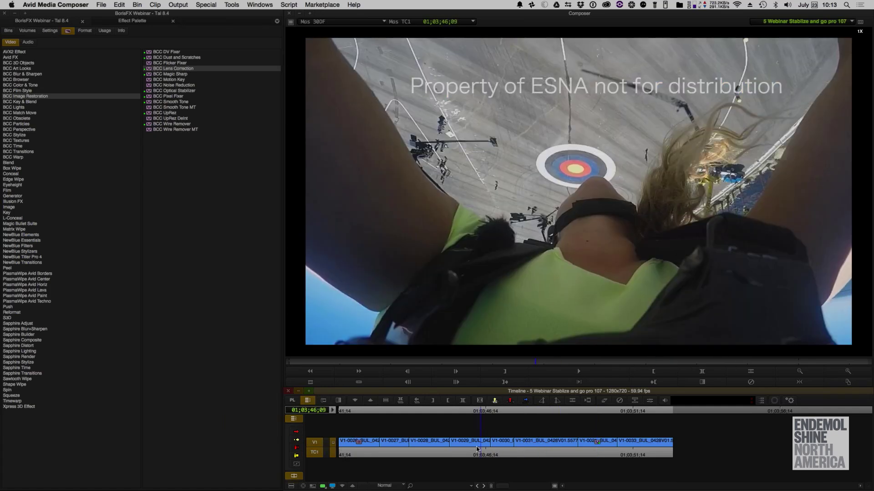
pyautogui.press('space')
pyautogui.click(650, 401)
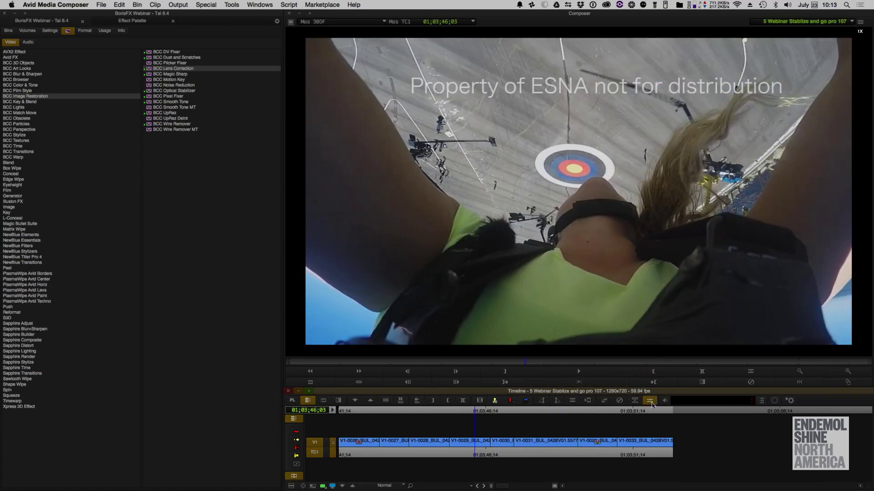
pyautogui.click(589, 443)
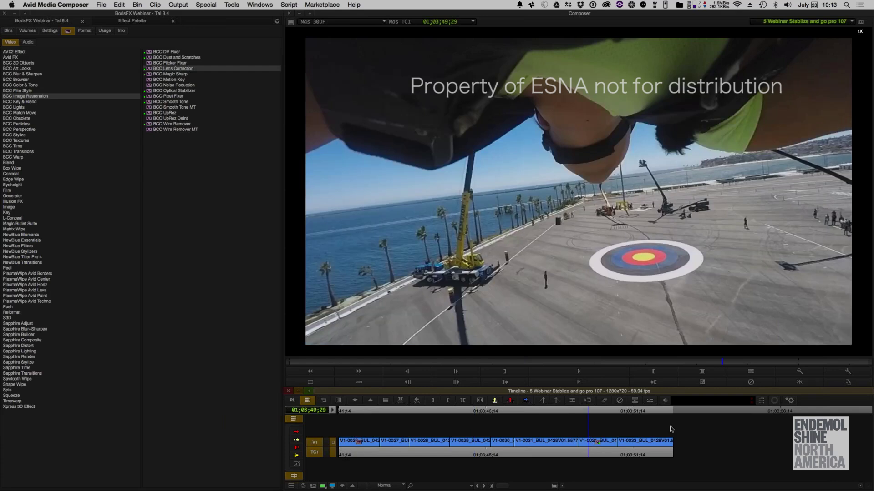
# Step: Reopen the rotated clip's BCC Lens Correction and save its settings as a preset named Tal Go Pro fix
pyautogui.click(649, 401)
pyautogui.click(597, 451)
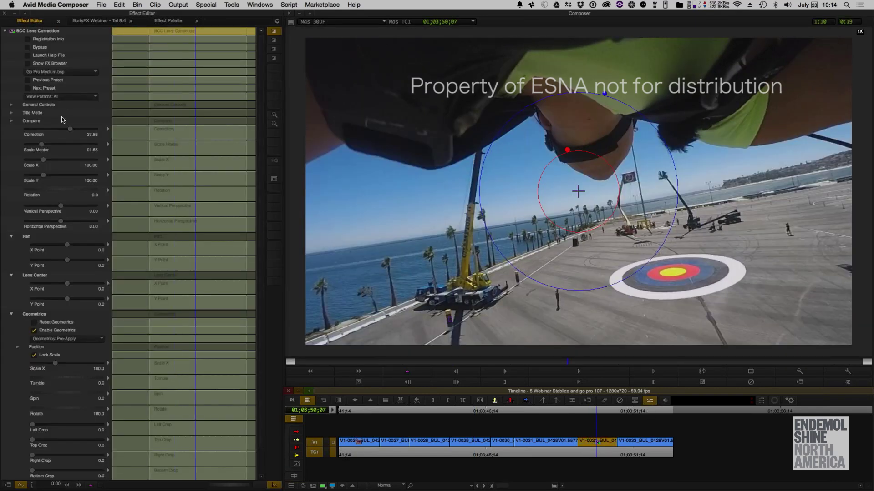
pyautogui.click(73, 72)
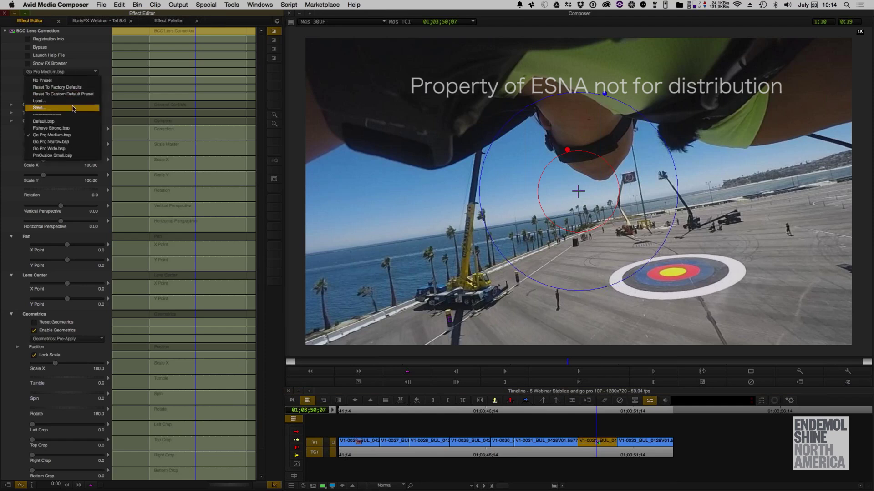
pyautogui.click(73, 109)
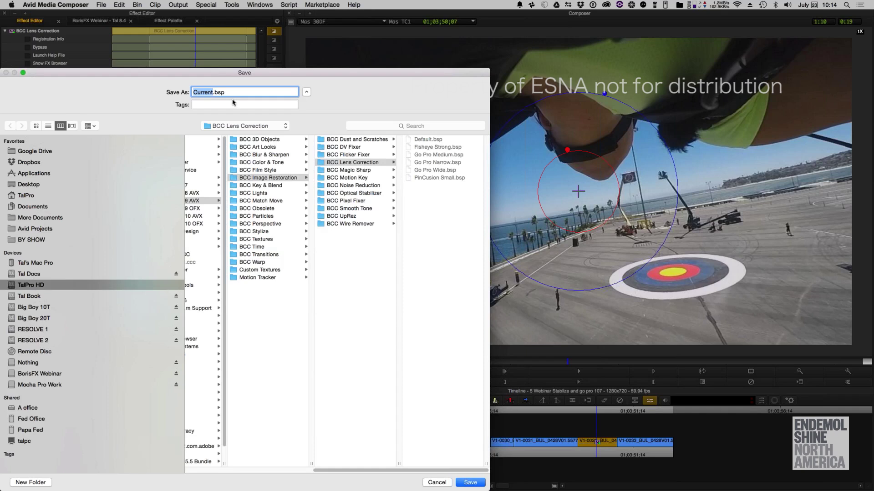
pyautogui.write('Tal Go Pro fix')
pyautogui.click(470, 483)
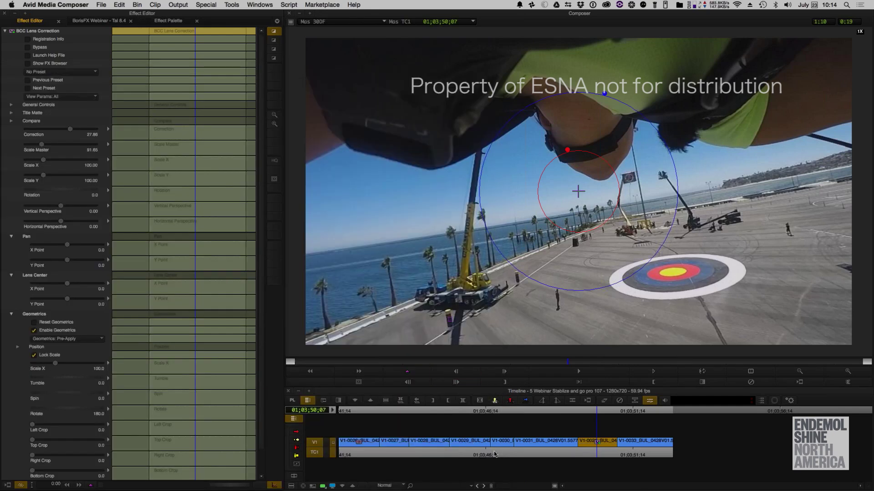
# Step: Apply BCC Lens Correction to the upside-down GoPro clip V1-0029
pyautogui.click(480, 445)
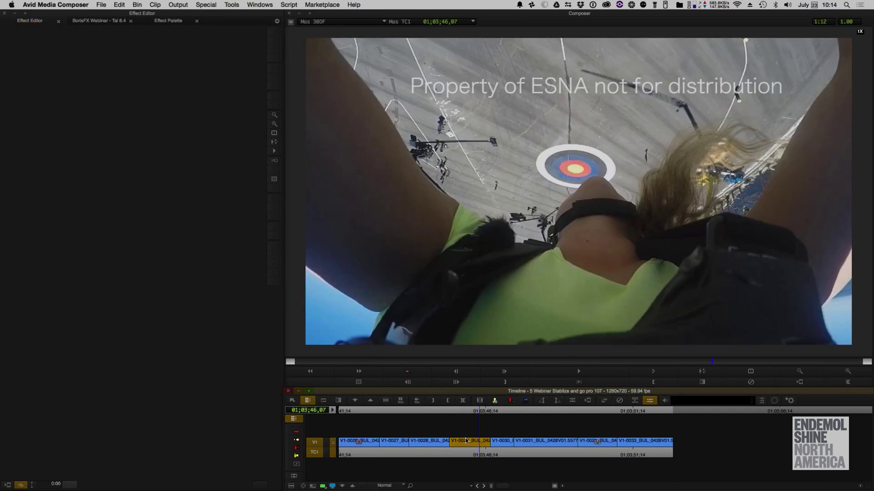
pyautogui.click(165, 22)
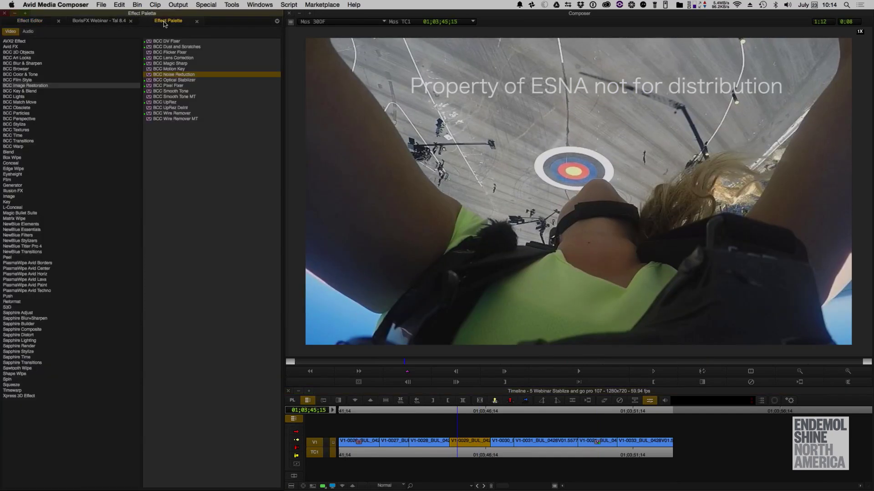
pyautogui.click(182, 60)
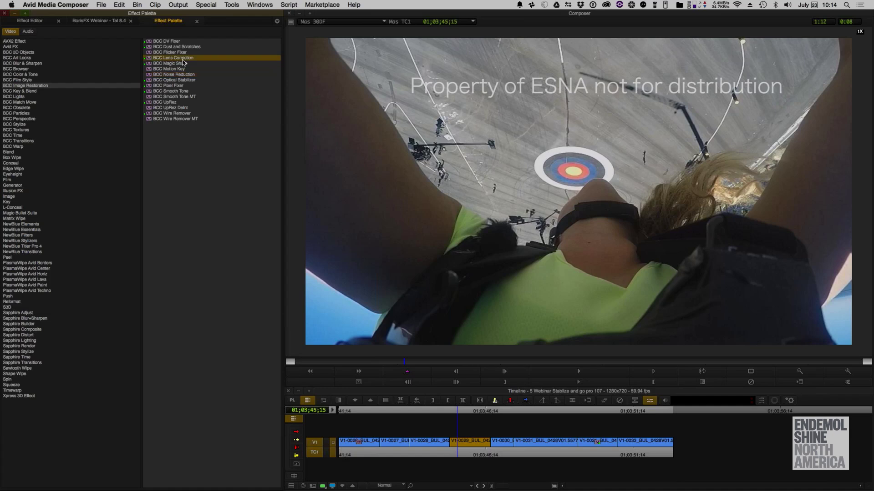
pyautogui.doubleClick(182, 61)
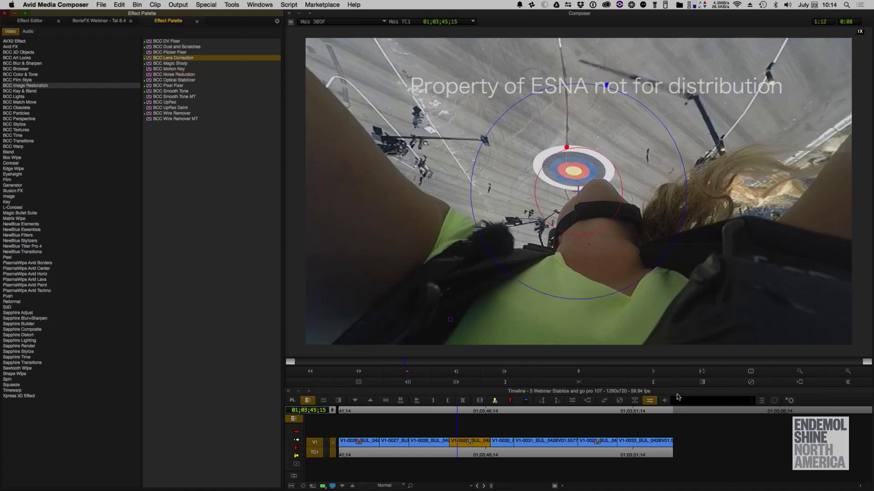
# Step: Load the saved Tal Go Pro fix.bsp preset into the V1-0029 clip's lens correction and scrub the clip to check it
pyautogui.click(41, 23)
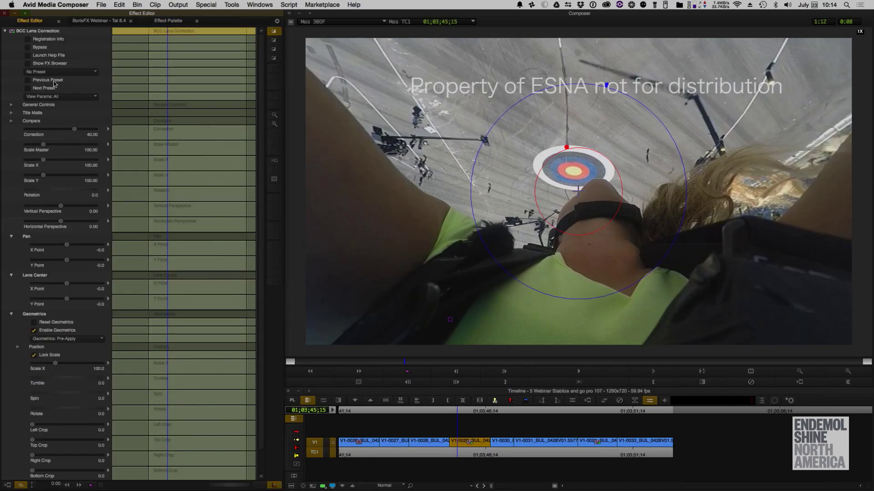
pyautogui.click(54, 73)
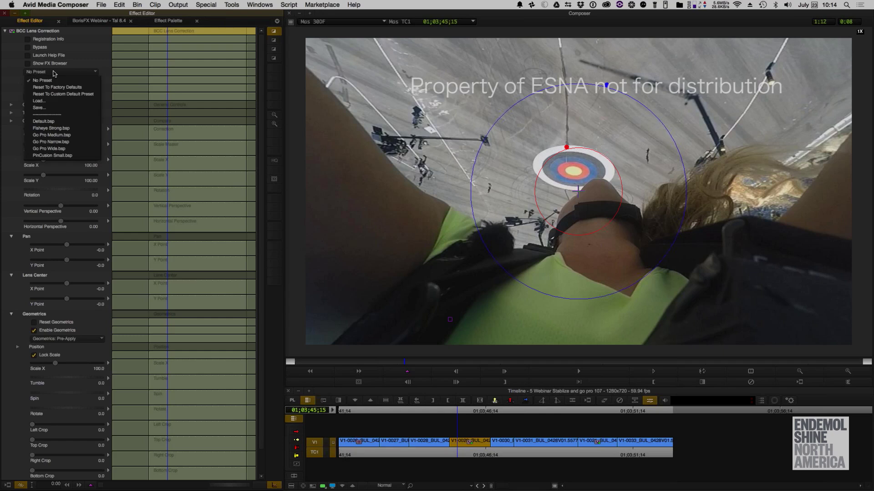
pyautogui.click(57, 101)
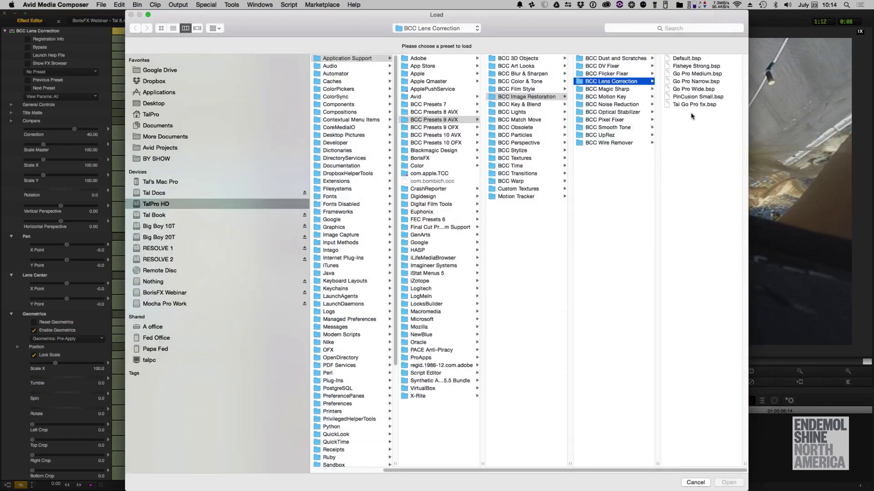
pyautogui.click(687, 105)
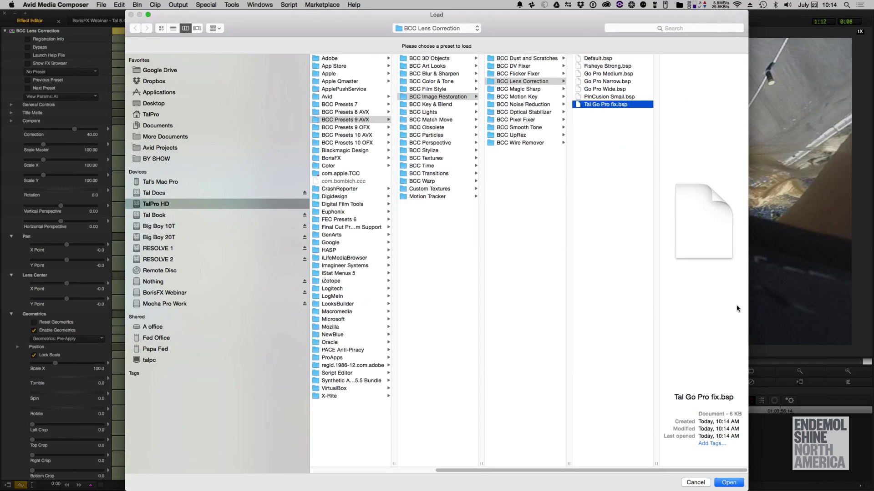
pyautogui.click(728, 483)
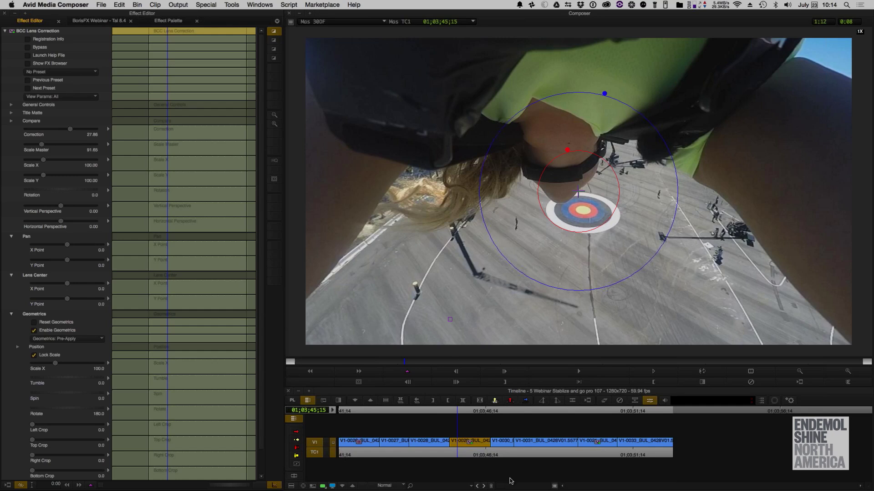
pyautogui.click(476, 448)
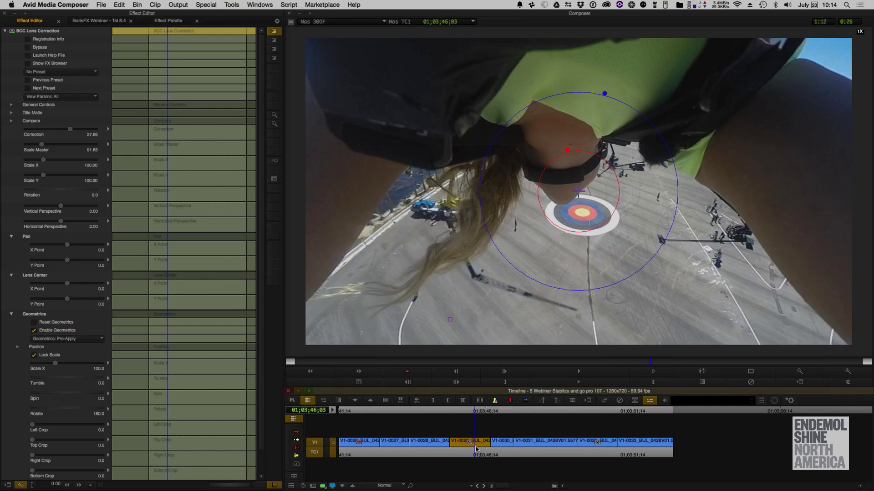
pyautogui.click(457, 449)
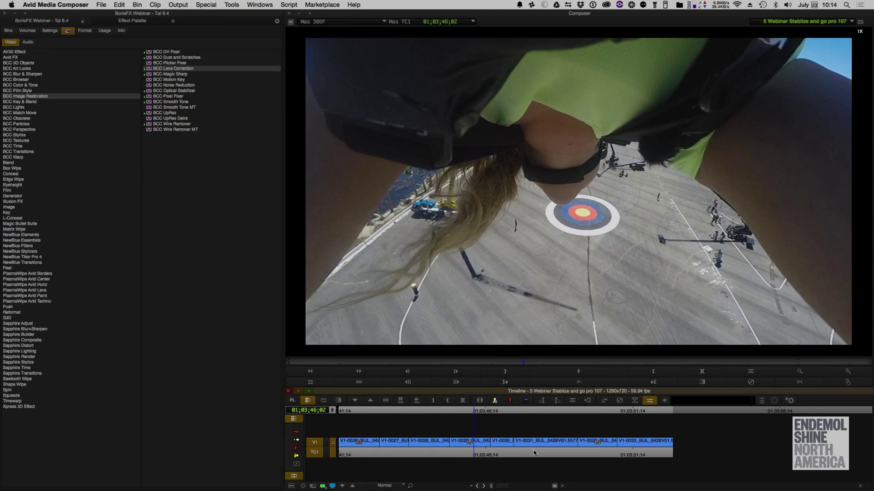
# Step: Preview the lens correction presets for V1-0029 in the FX Browser and apply Tal Go Pro fix.bsp
pyautogui.click(480, 441)
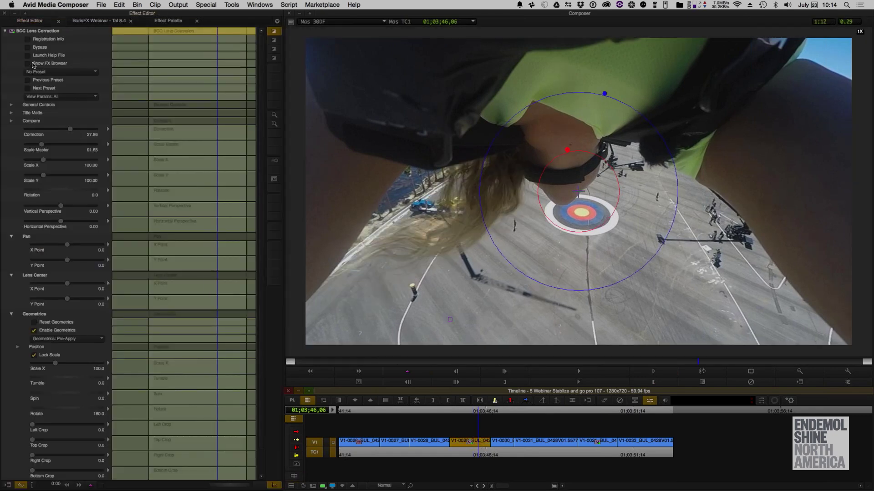
pyautogui.click(51, 65)
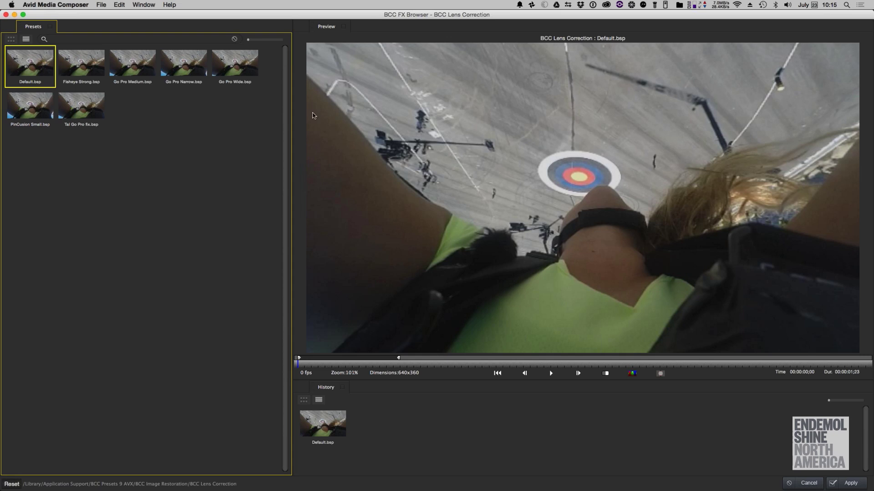
pyautogui.click(552, 373)
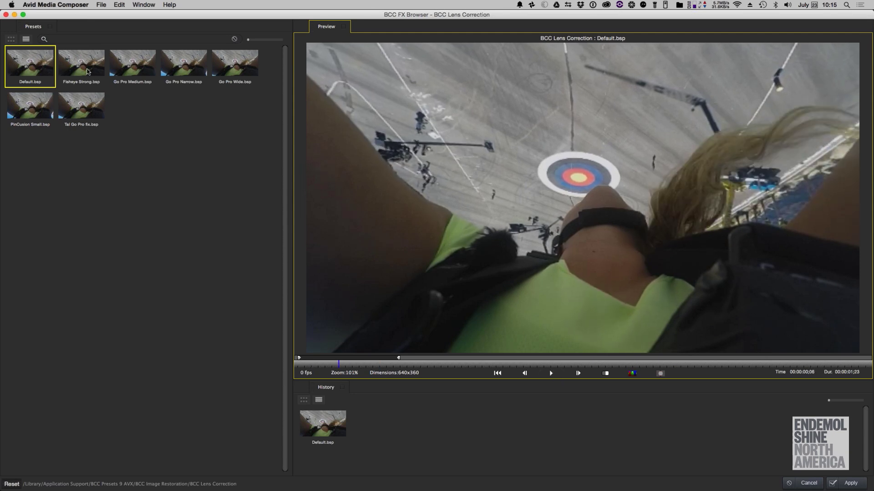
pyautogui.click(87, 72)
pyautogui.click(132, 67)
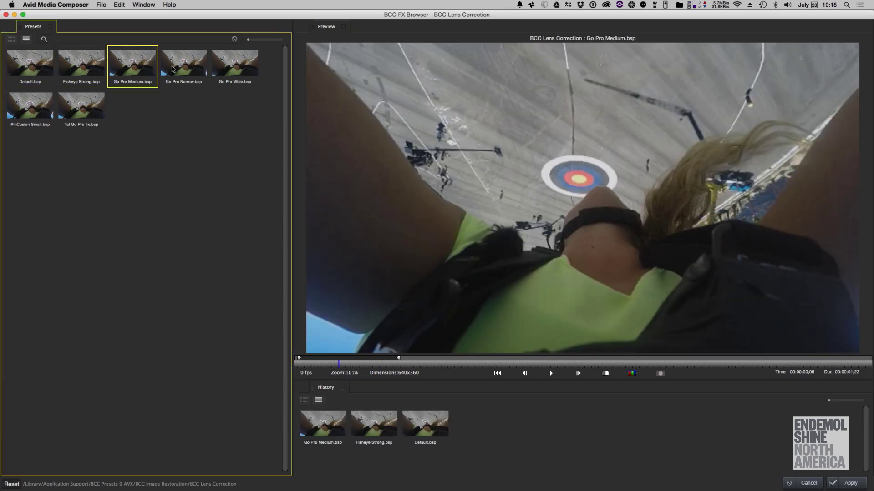
pyautogui.click(178, 69)
pyautogui.click(230, 66)
pyautogui.click(39, 108)
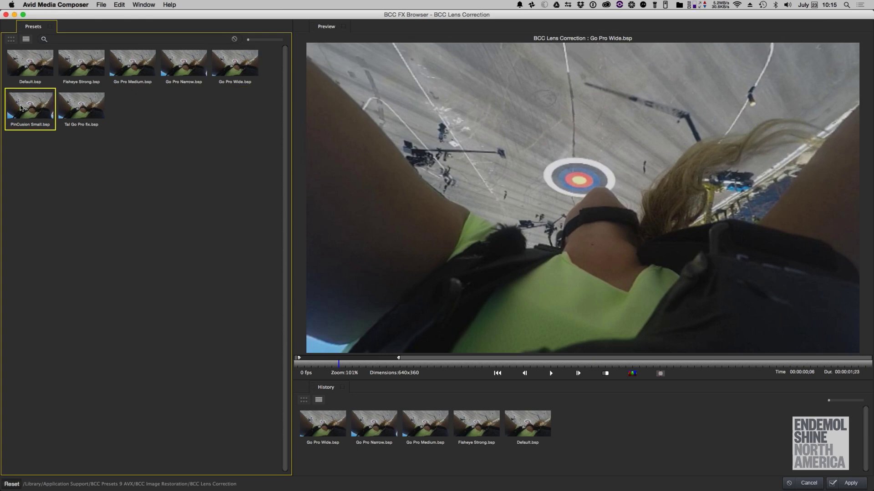
pyautogui.click(83, 111)
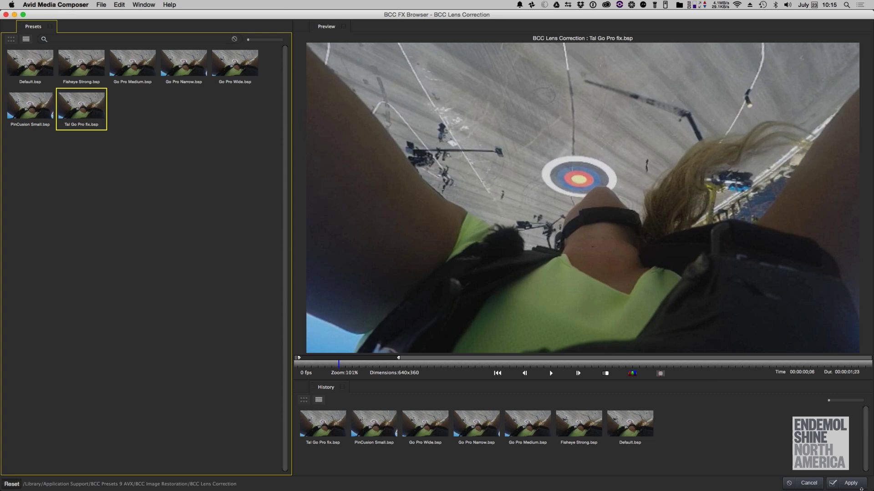
pyautogui.click(851, 485)
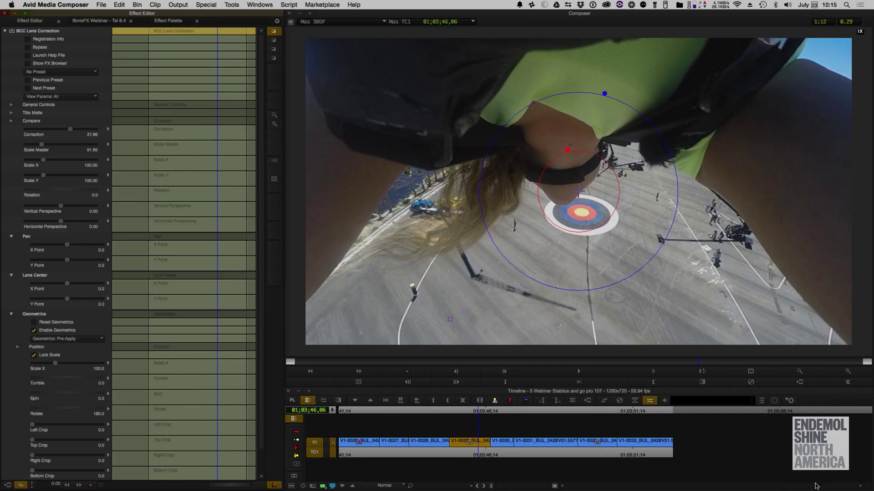
# Step: Leave the effect, scrub back through the corrected clip, and play the sequence from the V1-0026 clip
pyautogui.click(464, 449)
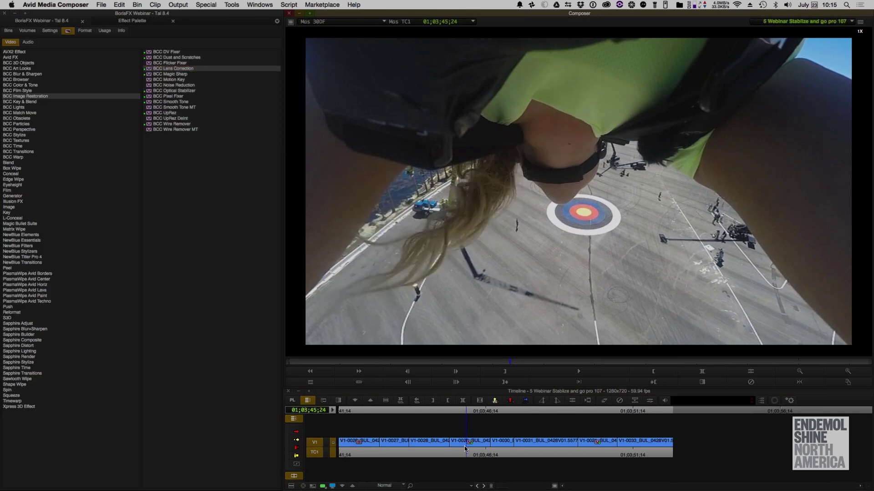
pyautogui.press('Left')
pyautogui.press('Left')
pyautogui.moveTo(459, 446); pyautogui.dragTo(419, 450)
pyautogui.click(336, 451)
pyautogui.press('space')
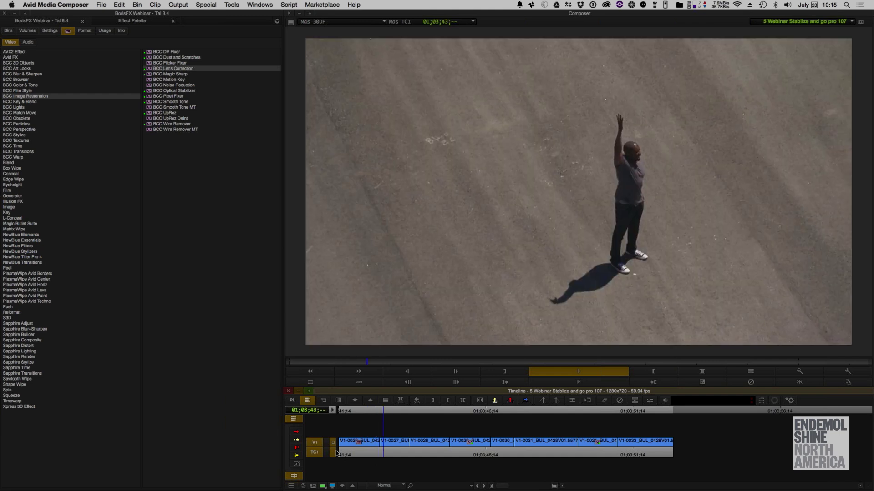
# Step: Mark the V1-0027 clip of the man raising his arm with in and out points, and play the sequence from the following clip
pyautogui.press('a')
pyautogui.press('a')
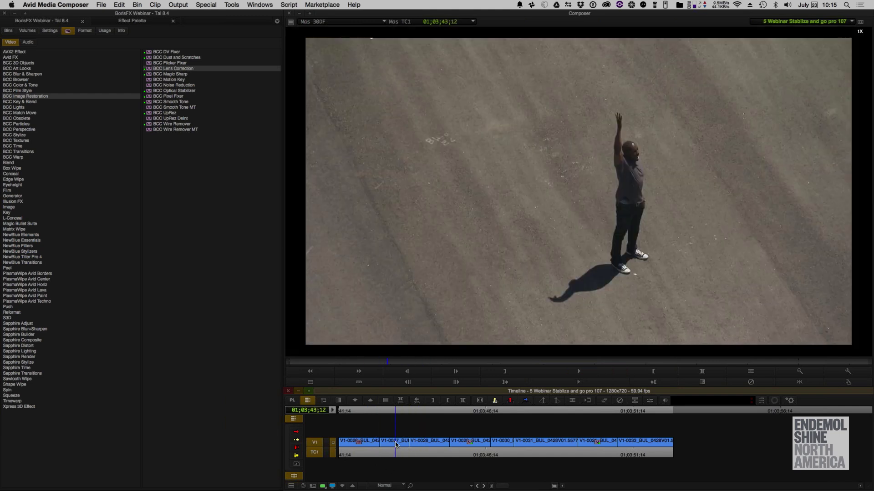
pyautogui.press('t')
pyautogui.click(601, 384)
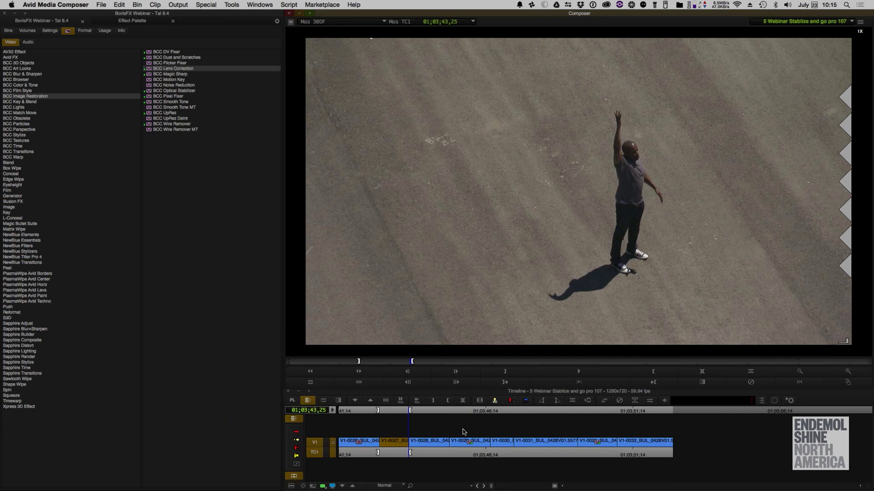
pyautogui.click(413, 452)
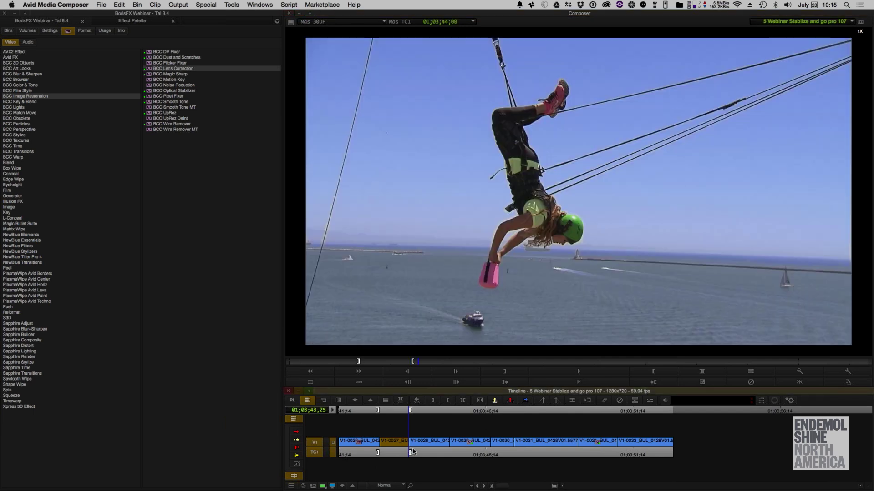
pyautogui.press('space')
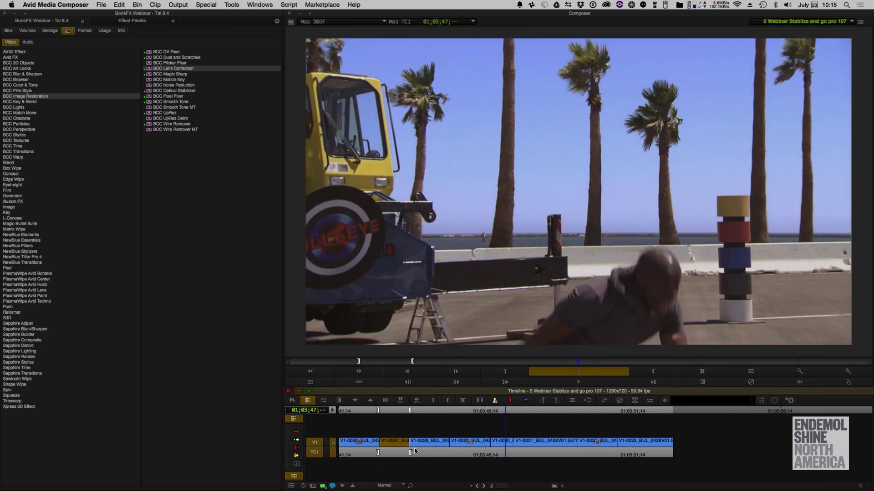
# Step: Park at 01;03;43;04 in the V1-0027 clip and apply BCC Optical Stabilizer to it
pyautogui.click(389, 448)
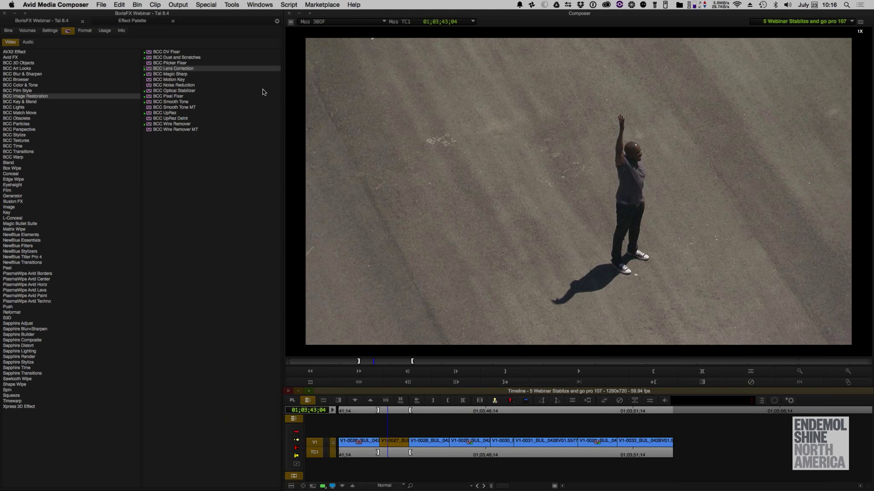
pyautogui.click(196, 91)
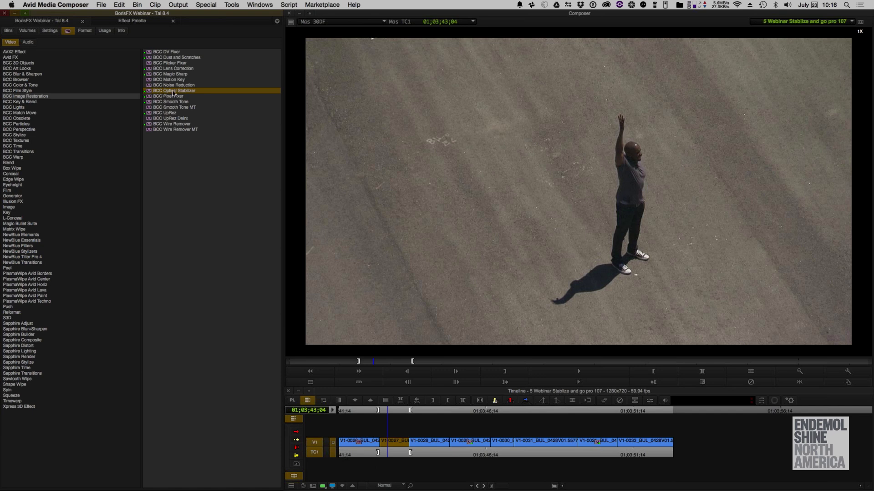
pyautogui.moveTo(190, 93); pyautogui.dragTo(399, 445)
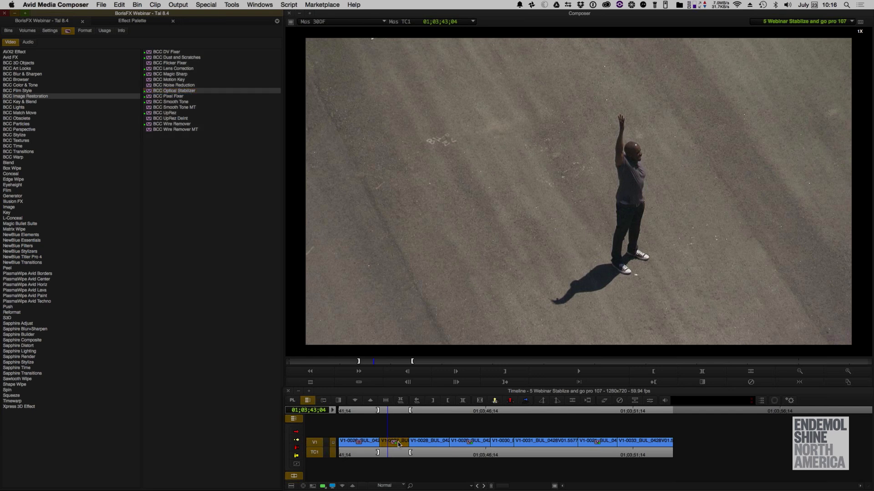
# Step: Open the BCC Optical Stabilizer settings on the V1-0027 clip, analyze its motion, and loop the clip to preview the stabilization
pyautogui.click(658, 402)
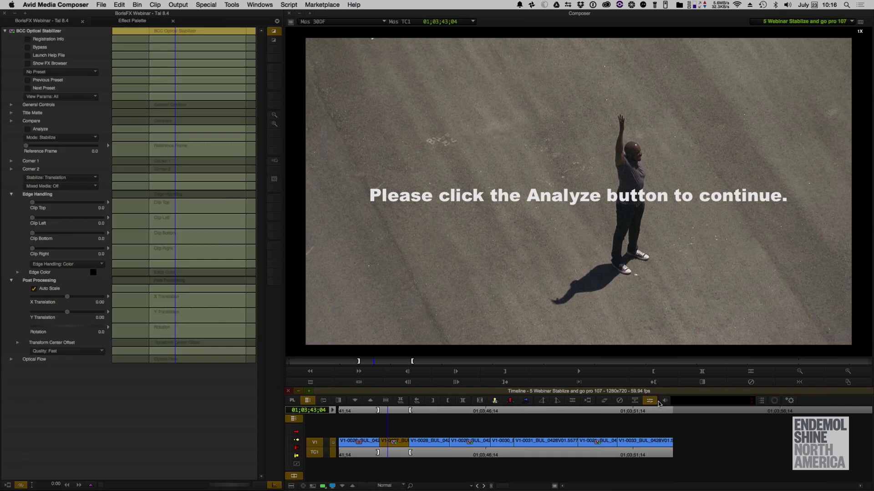
pyautogui.click(27, 131)
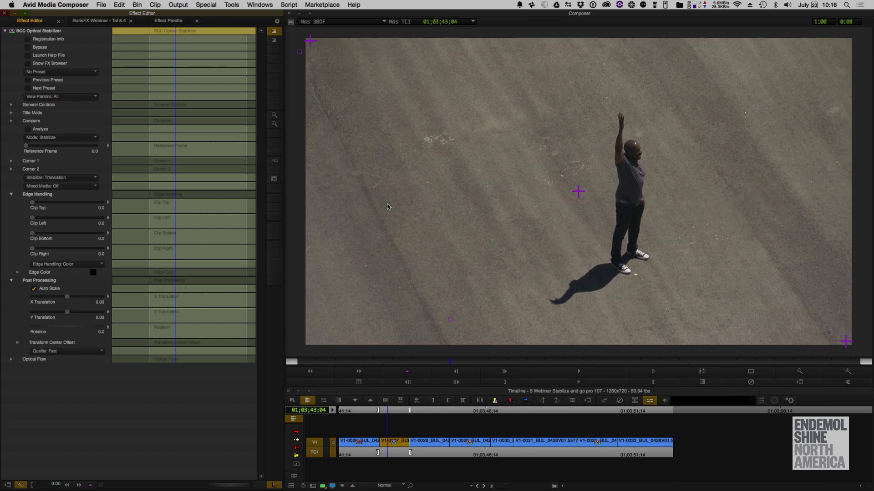
pyautogui.click(703, 372)
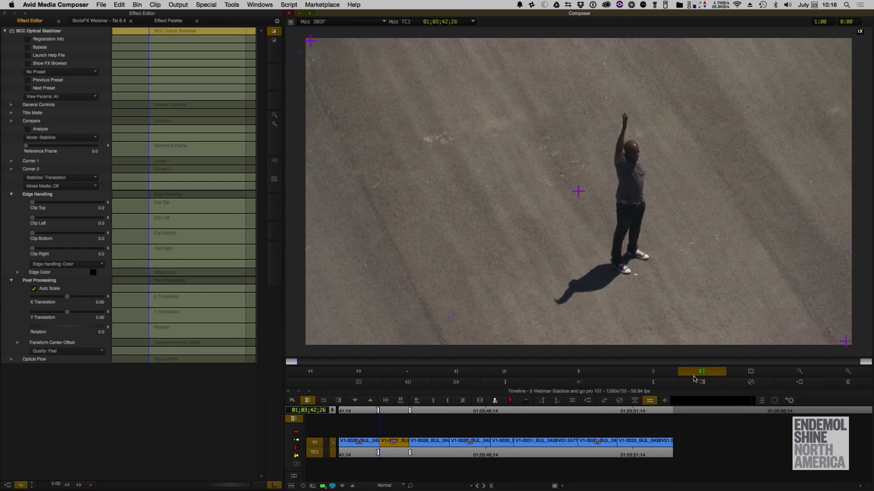
pyautogui.click(694, 375)
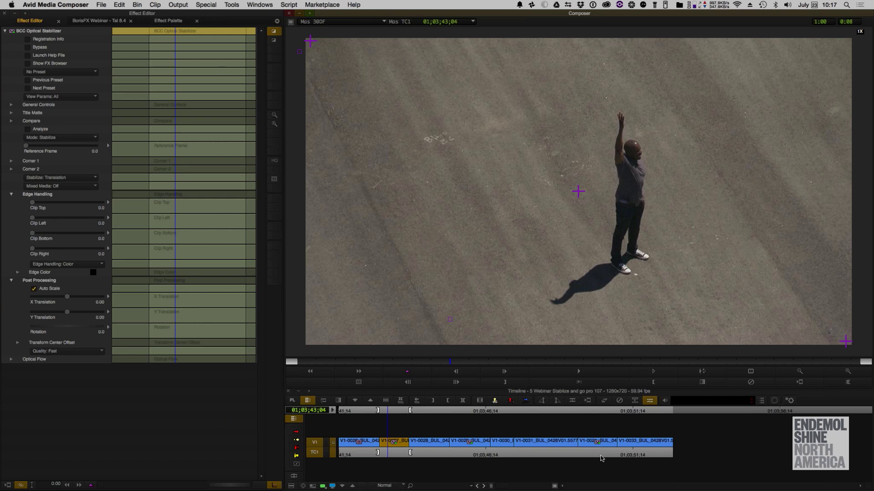
# Step: Leave the effect selection, loop the V1-0027 clip for comparison, and return to the Image Restoration effects list
pyautogui.click(464, 461)
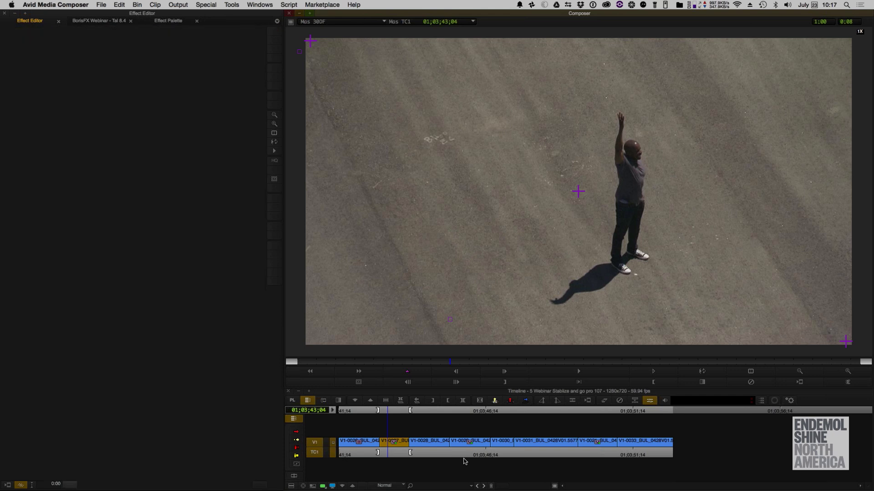
pyautogui.click(703, 373)
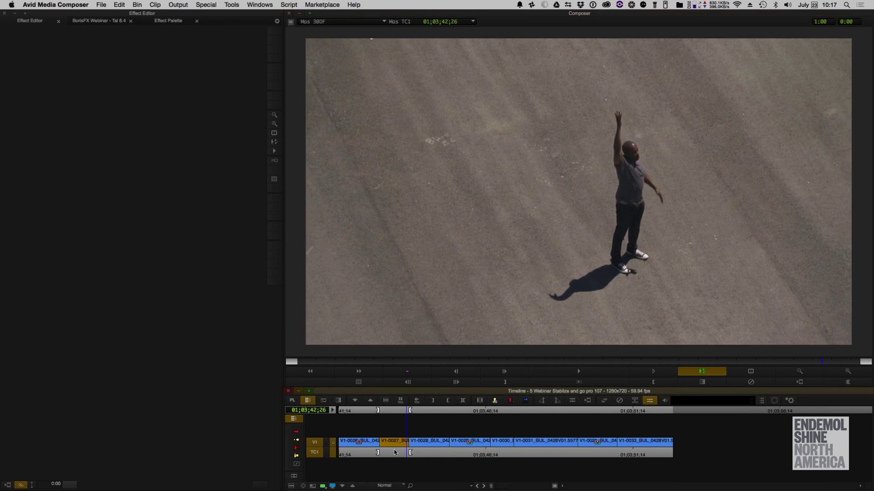
pyautogui.press('super+8')
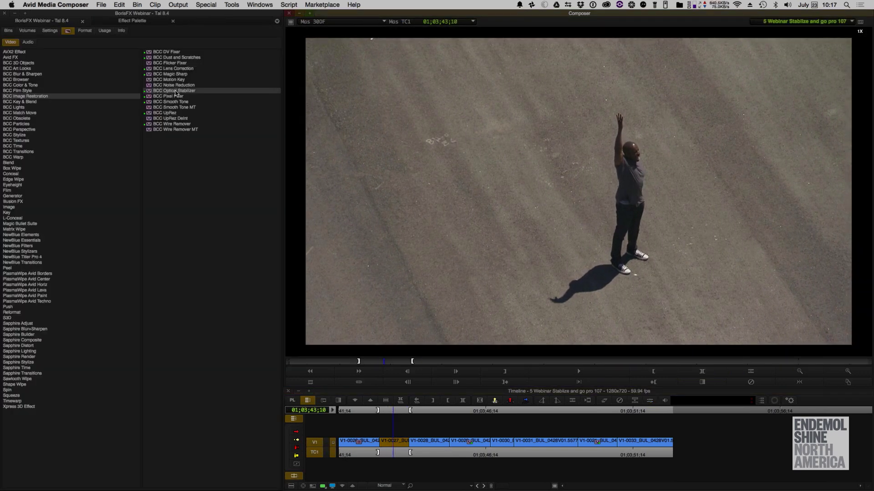
# Step: Reapply BCC Optical Stabilizer to the V1-0027 clip, analyze its motion, and preview the result in a loop
pyautogui.moveTo(176, 92); pyautogui.dragTo(386, 442)
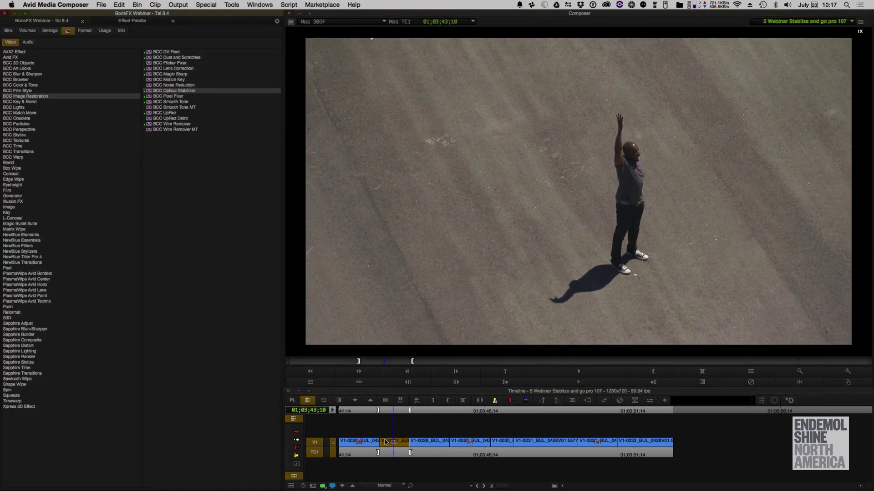
pyautogui.click(651, 401)
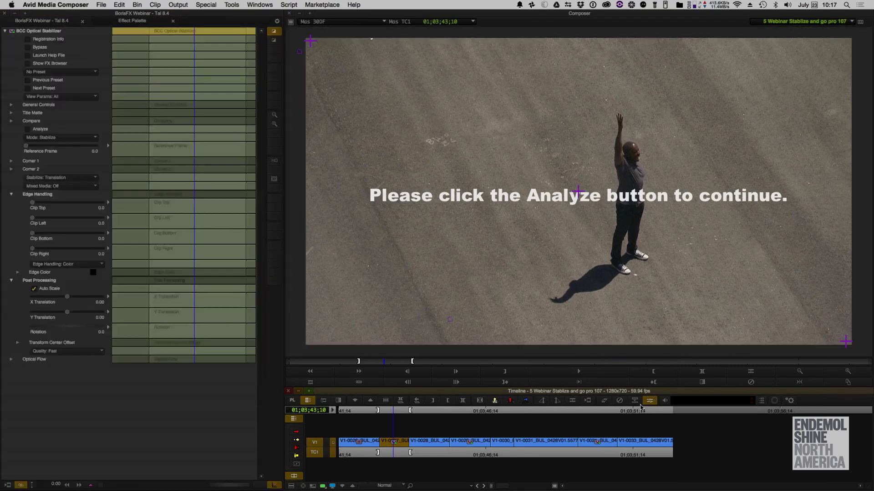
pyautogui.click(32, 132)
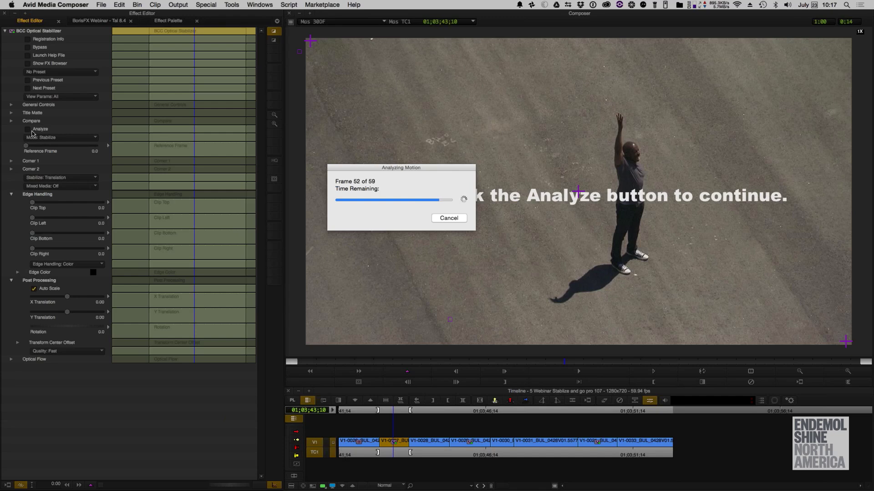
pyautogui.click(703, 372)
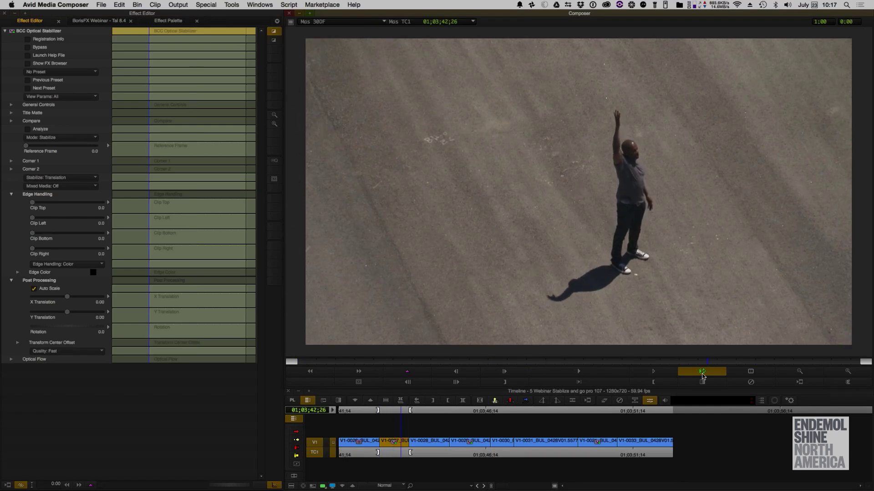
pyautogui.click(386, 456)
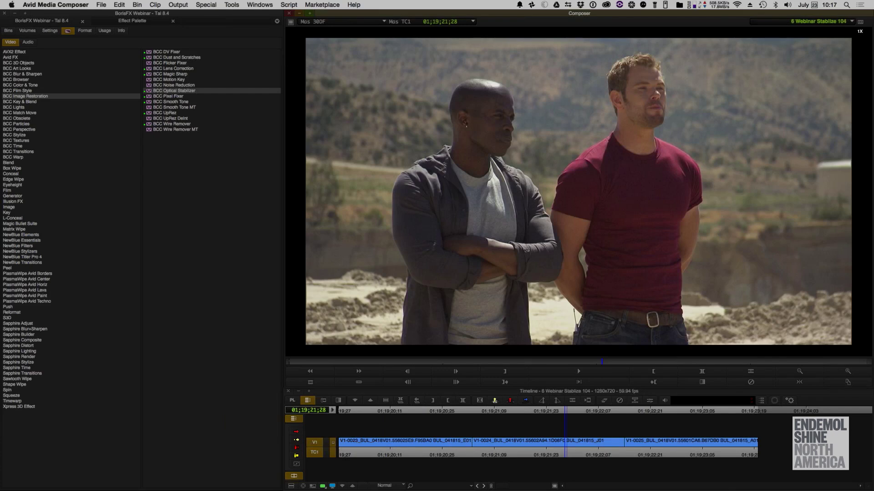
# Step: Play the 6 Webinar Stabilize 104 sequence from its start twice to examine the camera shake
pyautogui.moveTo(535, 451); pyautogui.dragTo(325, 451)
pyautogui.press('space')
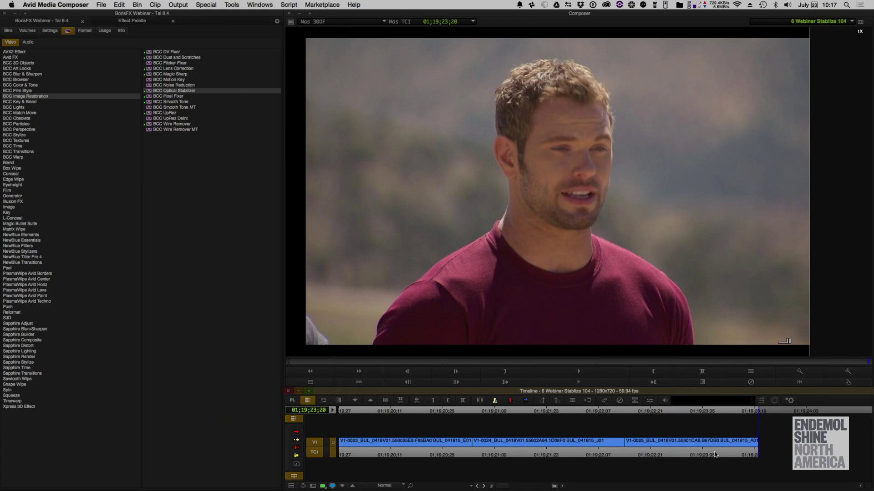
pyautogui.moveTo(715, 454); pyautogui.dragTo(333, 455)
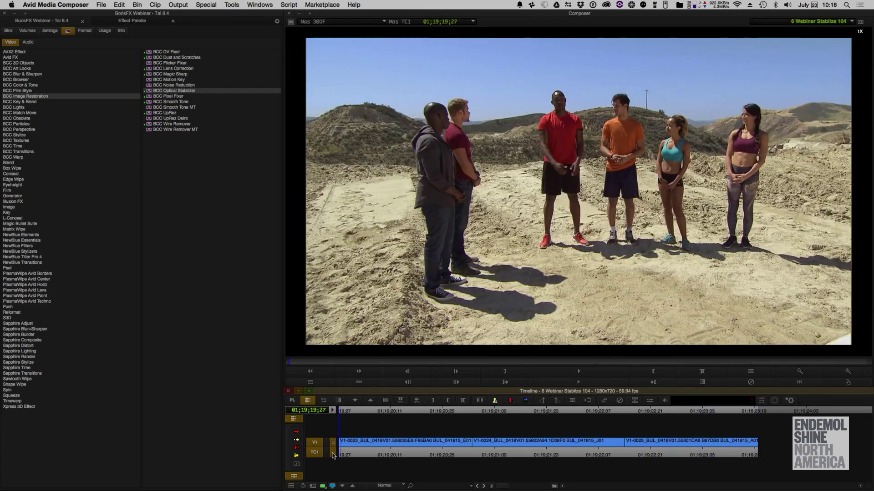
pyautogui.press('space')
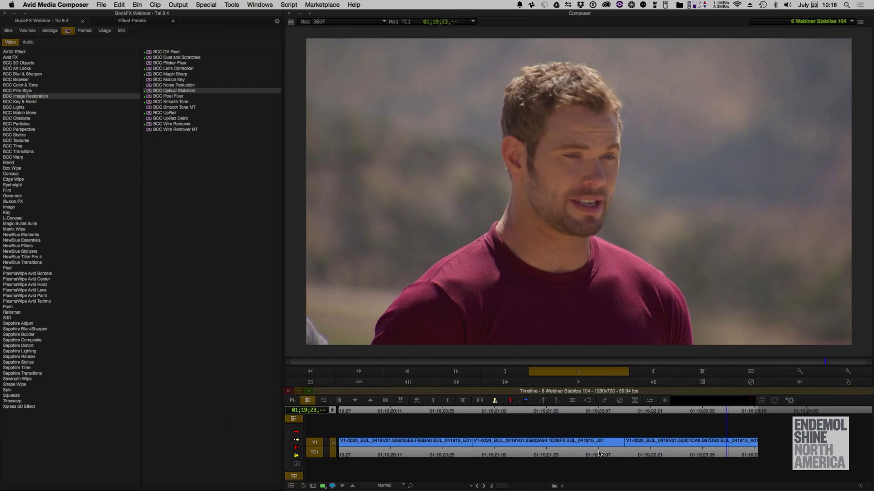
# Step: Apply BCC Optical Stabilizer to the V1-0024 clip of the two men and analyze its motion
pyautogui.click(546, 454)
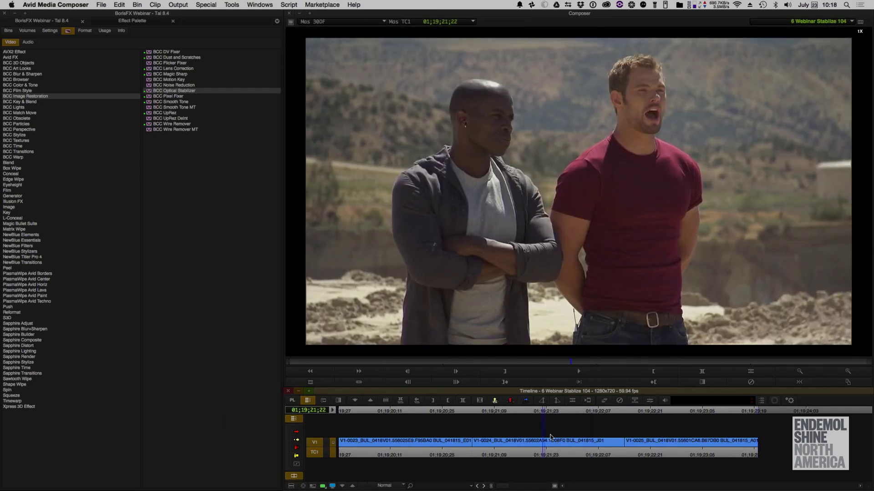
pyautogui.click(521, 443)
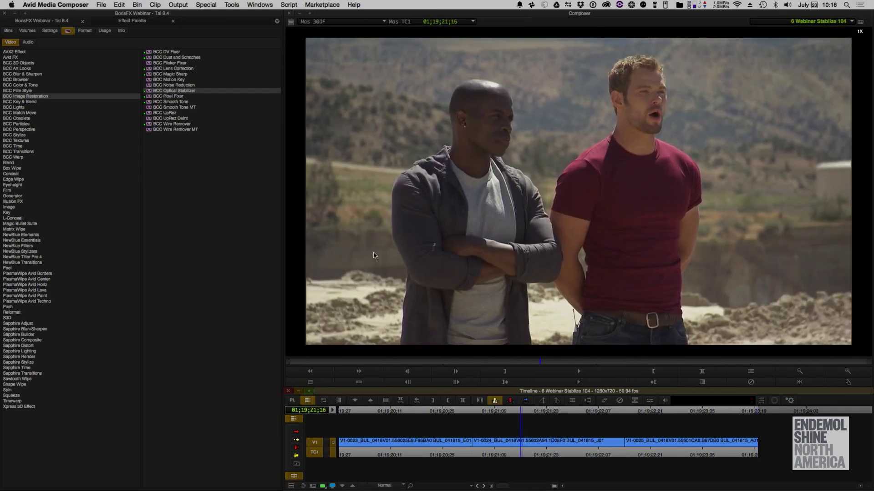
pyautogui.click(201, 93)
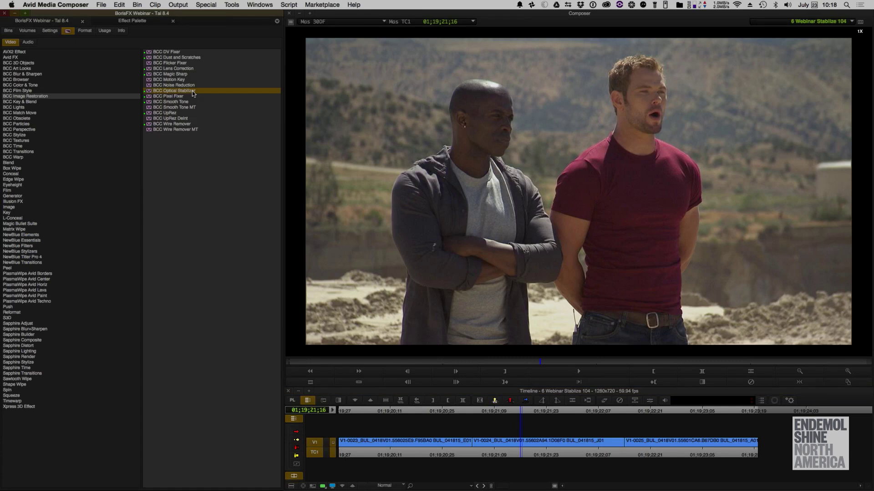
pyautogui.moveTo(495, 296); pyautogui.dragTo(536, 444)
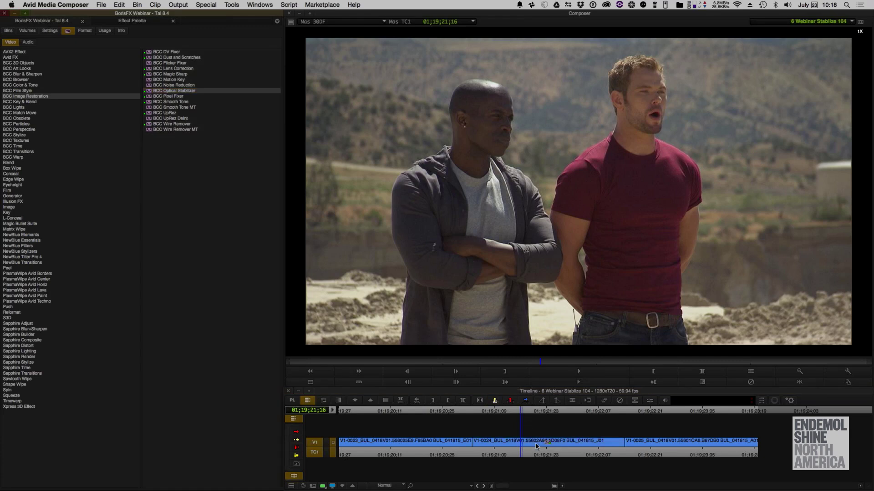
pyautogui.click(649, 401)
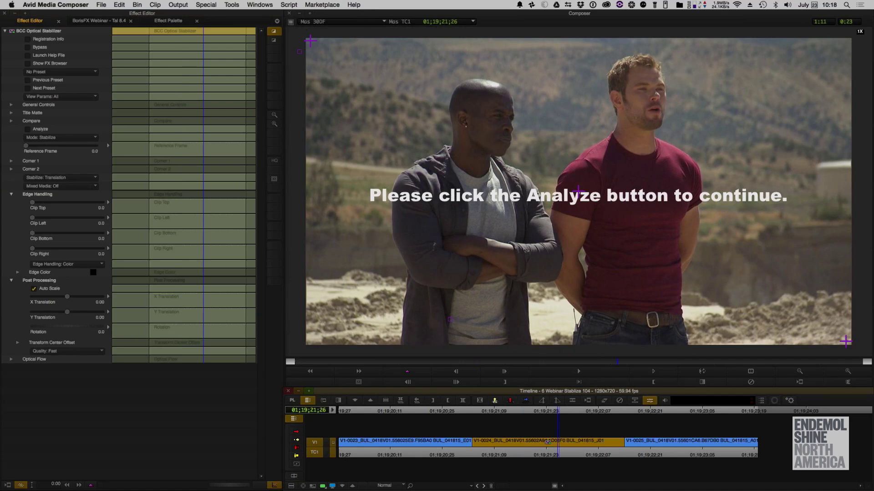
pyautogui.click(57, 131)
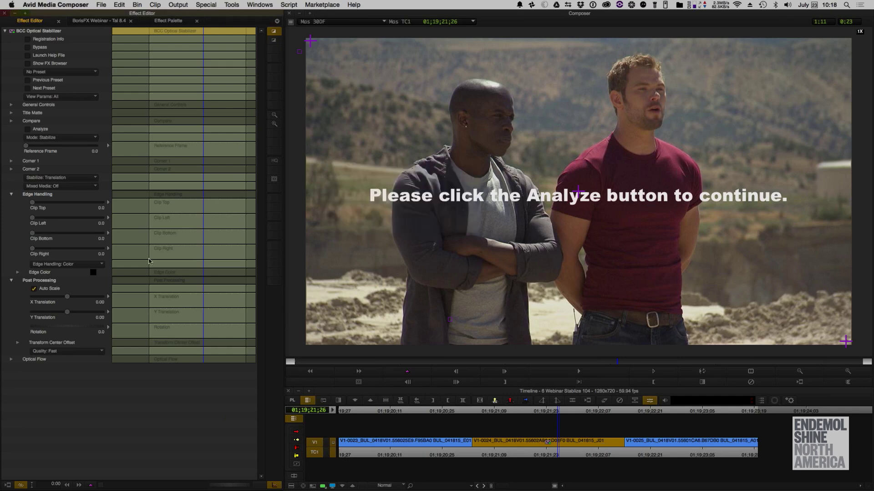
# Step: Play the sequence through the V1-0024 clip and reopen that clip's BCC Optical Stabilizer settings at 01;19;21;28
pyautogui.click(439, 449)
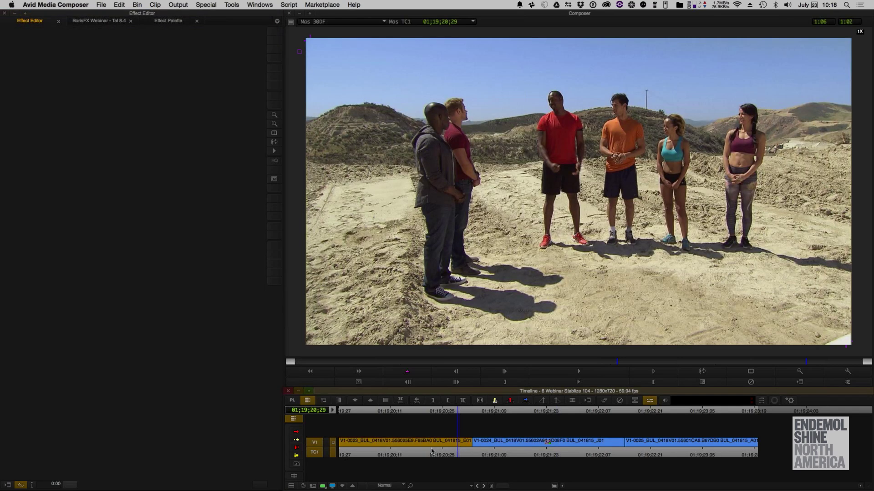
pyautogui.press('space')
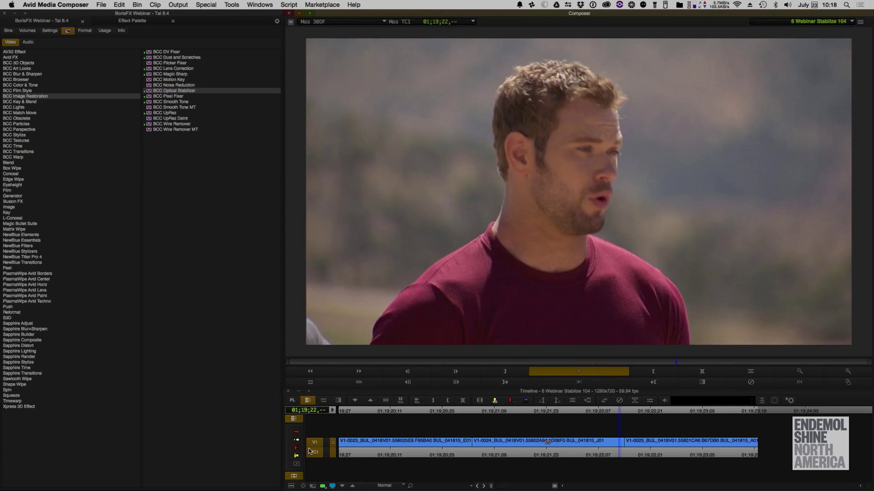
pyautogui.click(556, 442)
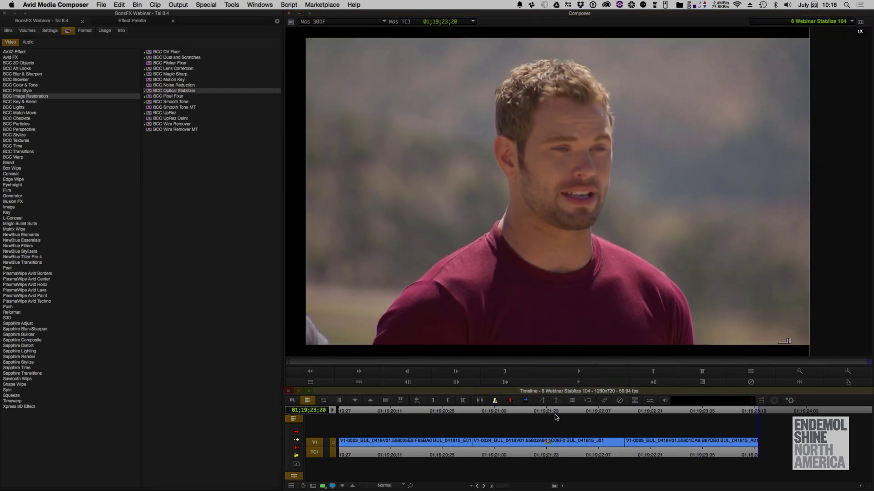
pyautogui.press('e')
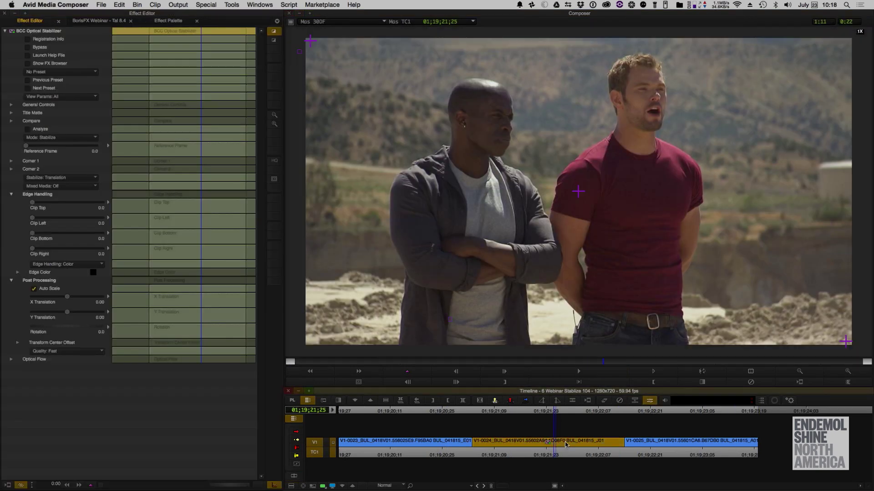
pyautogui.click(565, 445)
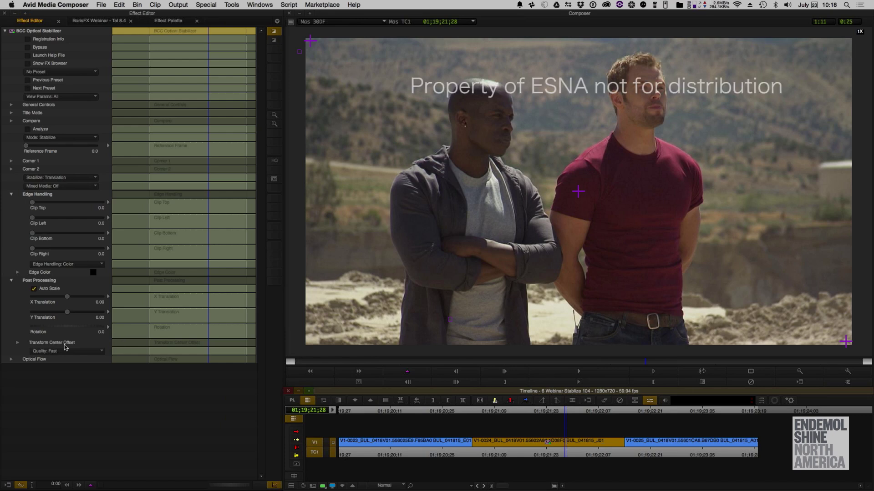
# Step: Expand the Transform Center Offset parameters to examine the X and Y points, and collapse them again
pyautogui.click(19, 344)
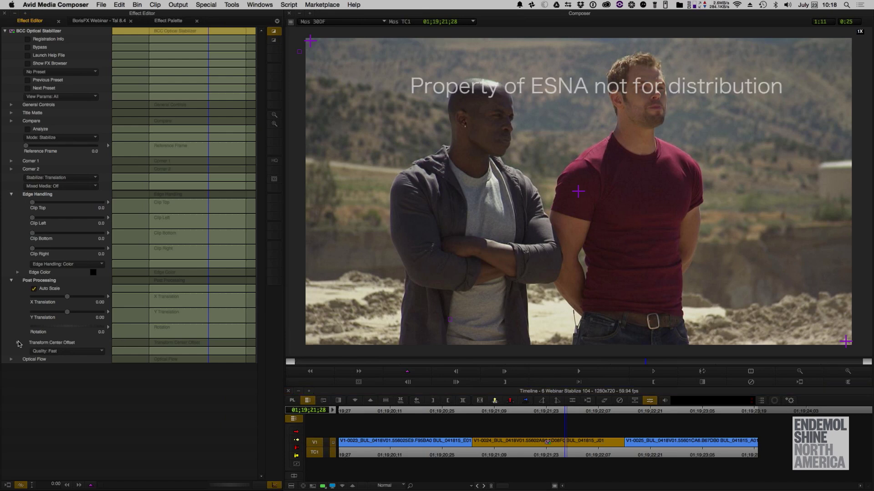
pyautogui.click(18, 344)
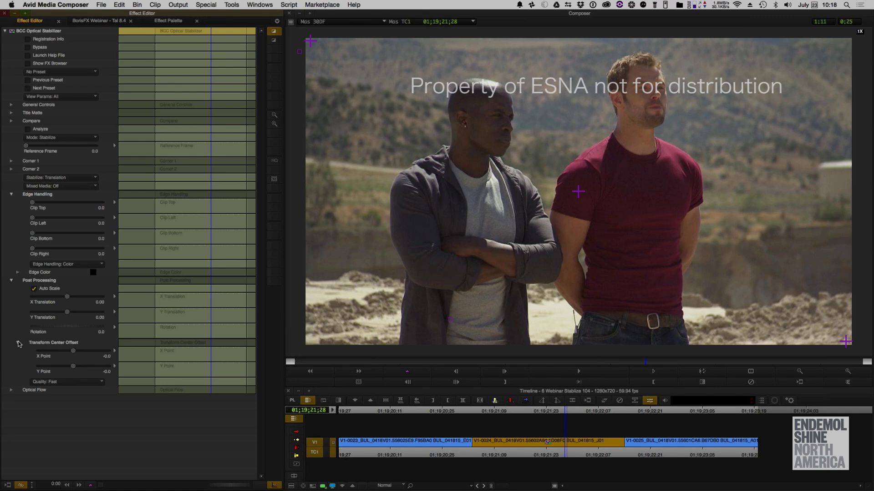
pyautogui.click(18, 343)
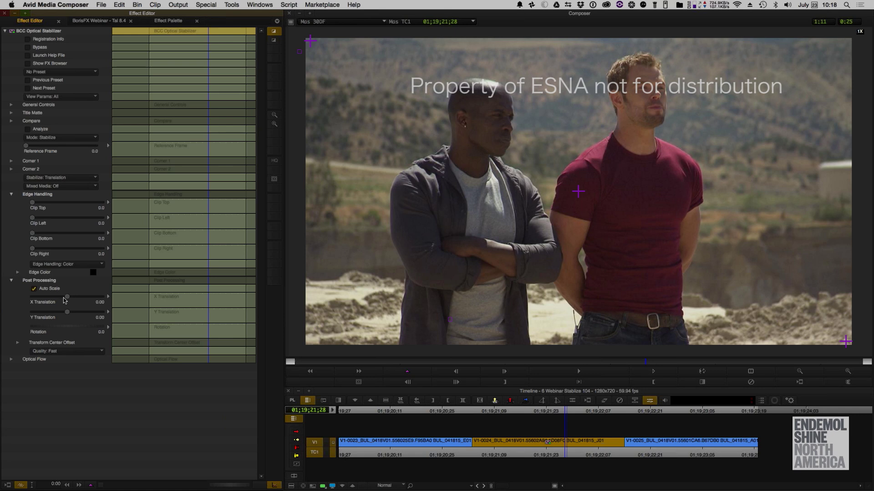
# Step: Loop the V1-0024 clip with Auto Scale on, turn Auto Scale off, and loop the clip again to compare
pyautogui.click(699, 371)
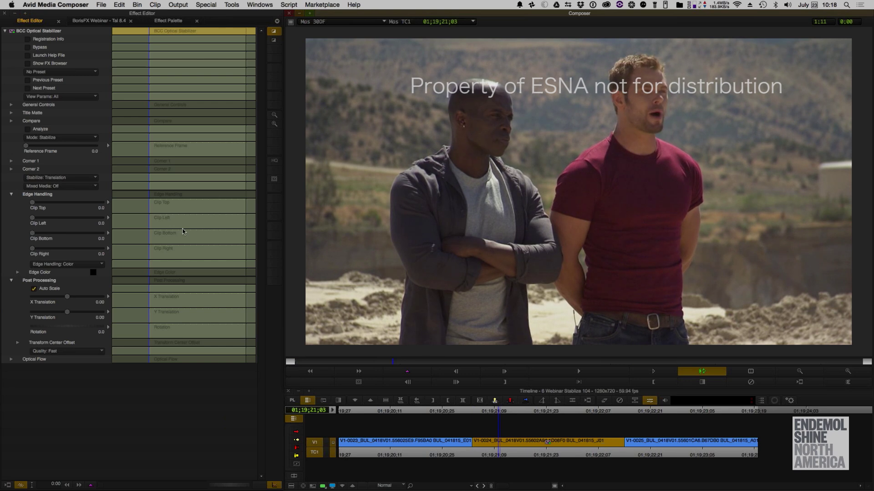
pyautogui.click(699, 372)
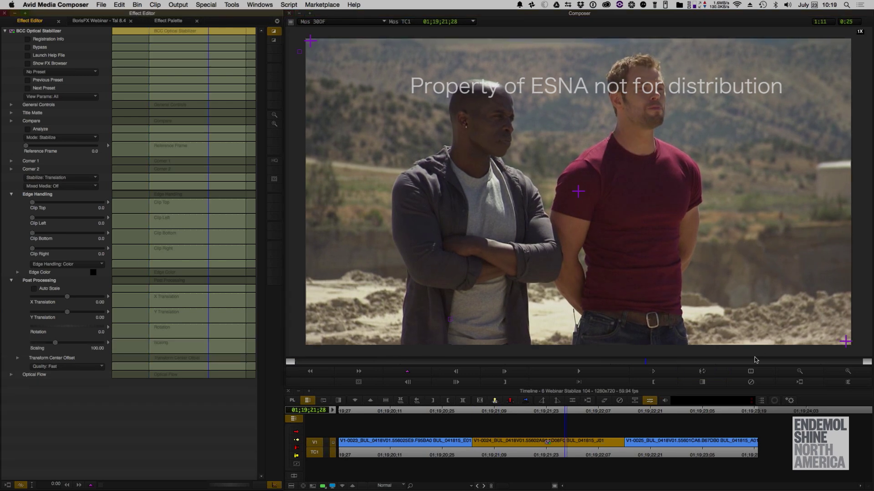
pyautogui.click(708, 372)
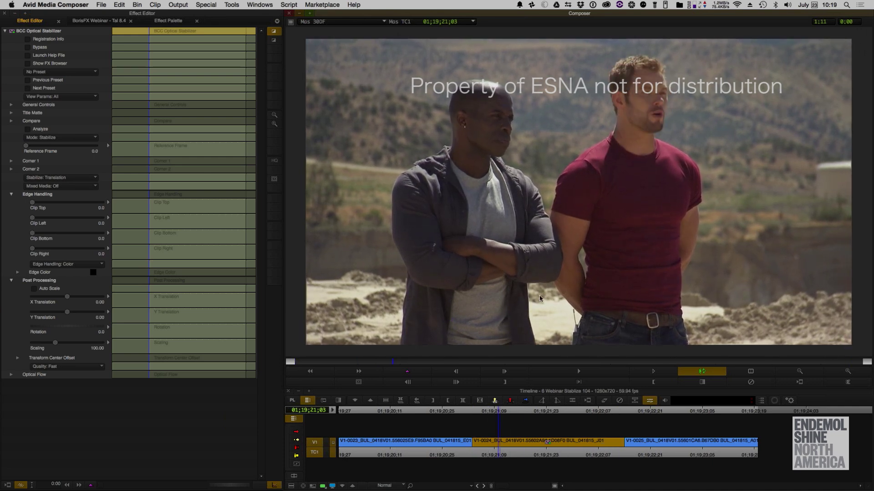
# Step: Stop the preview, close the effect settings, and reopen the V1-0024 clip's BCC Optical Stabilizer parameters
pyautogui.press('l')
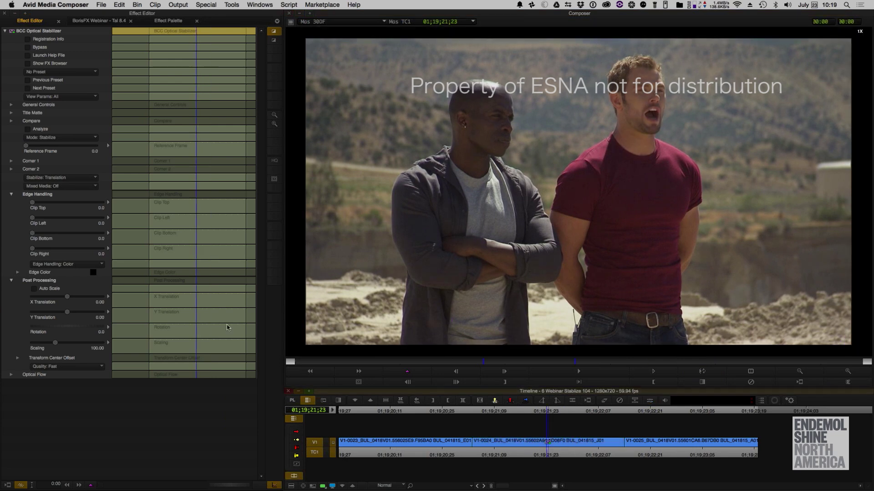
pyautogui.click(58, 21)
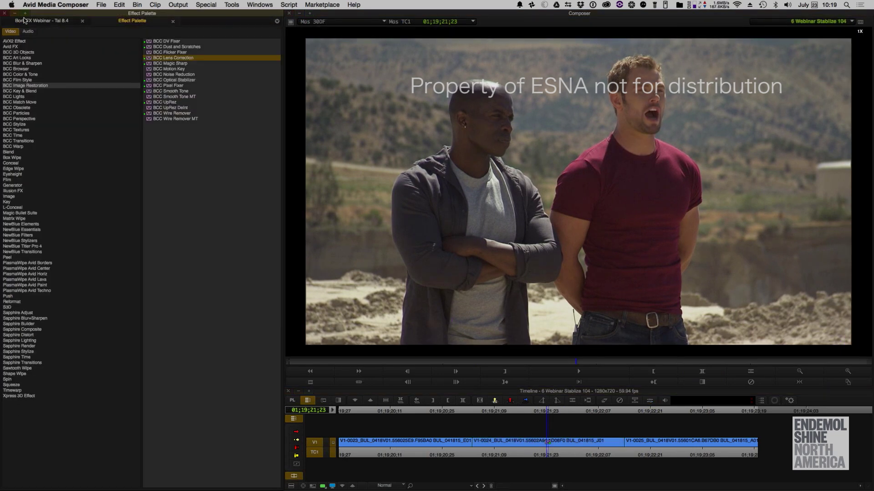
pyautogui.click(650, 400)
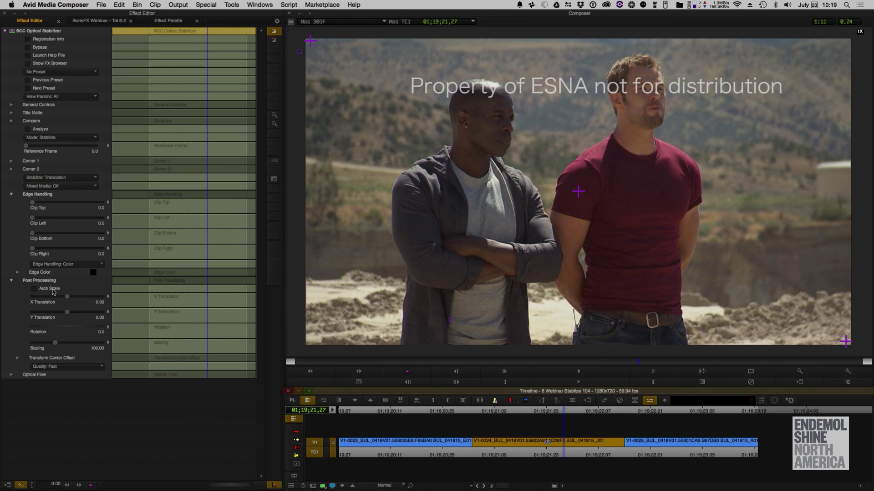
# Step: Turn Auto Scale back on for the V1-0024 clip's BCC Optical Stabilizer and review the available Stabilize modes
pyautogui.click(53, 290)
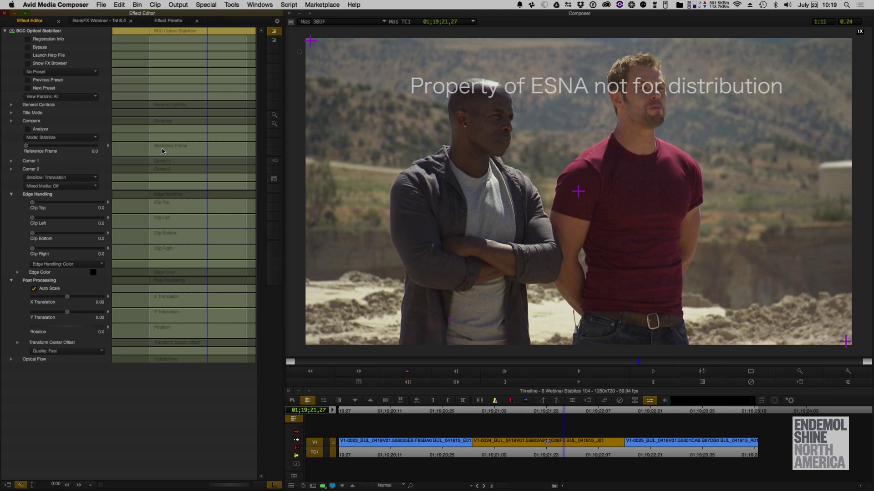
pyautogui.click(78, 178)
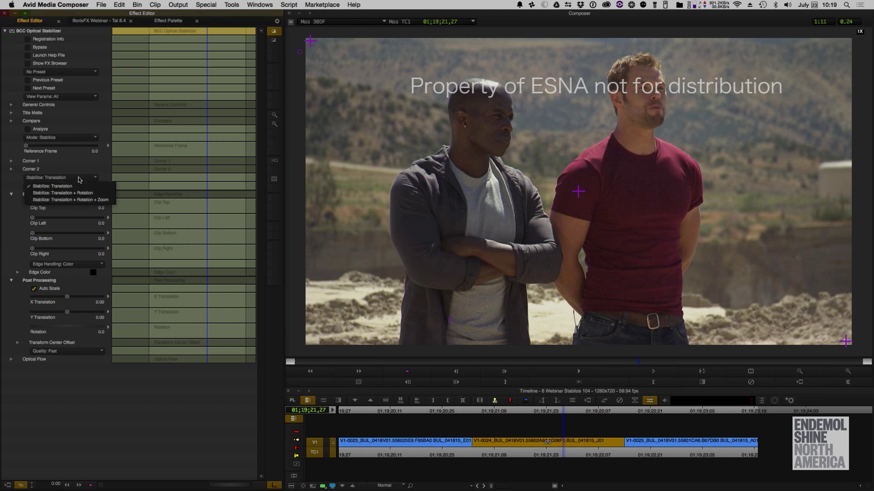
pyautogui.click(114, 200)
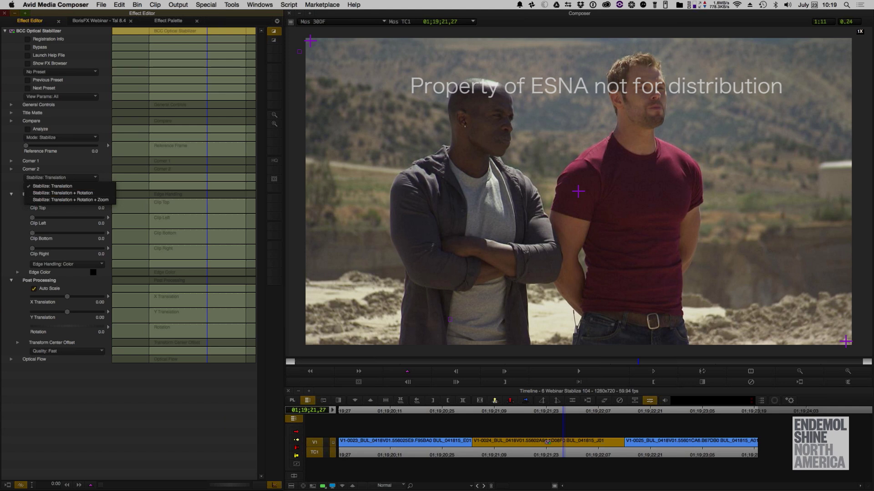
# Step: Switch to the 5 Webinar Stablize and go pro 107 sequence and loop the untreated V1-0028 clip in effect mode
pyautogui.press('super+Tab')
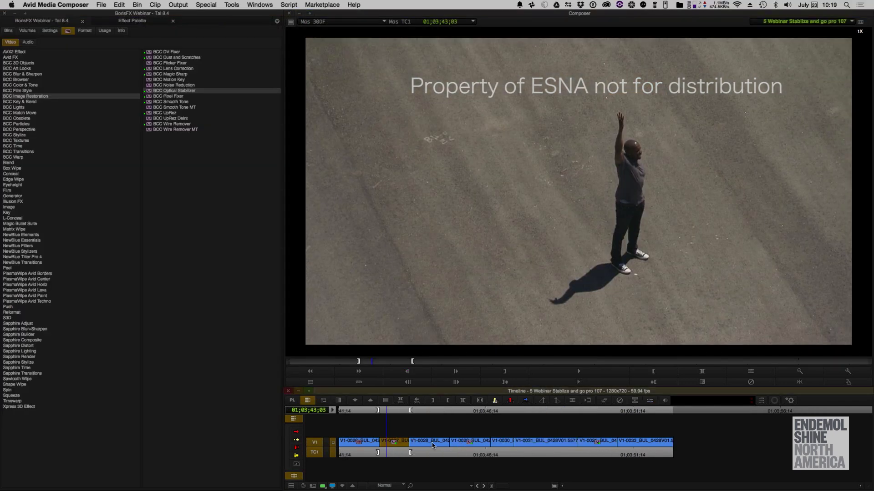
pyautogui.click(432, 444)
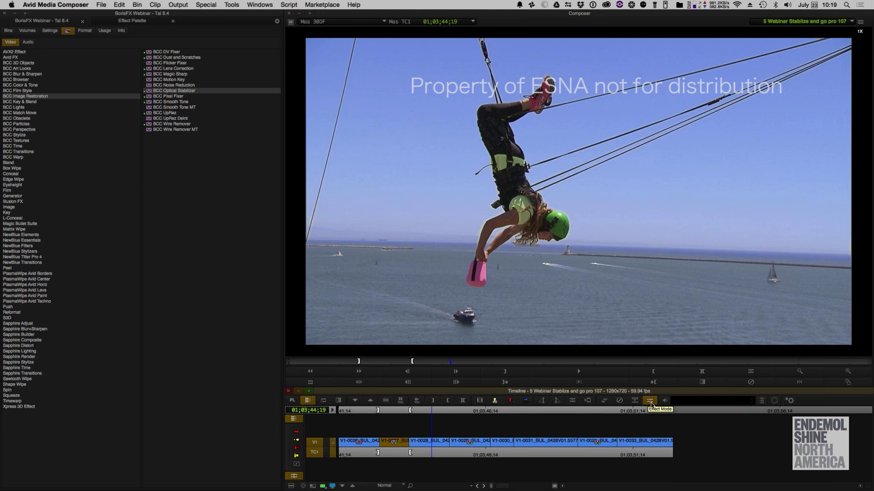
pyautogui.click(650, 401)
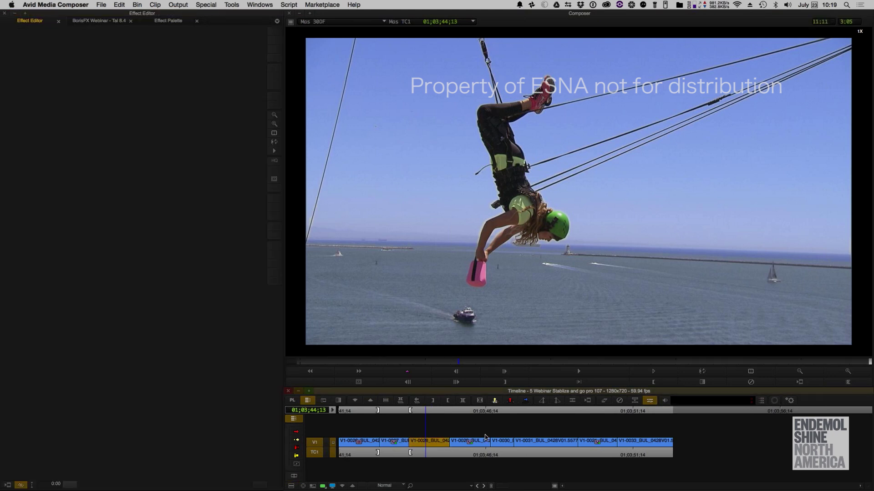
pyautogui.click(703, 372)
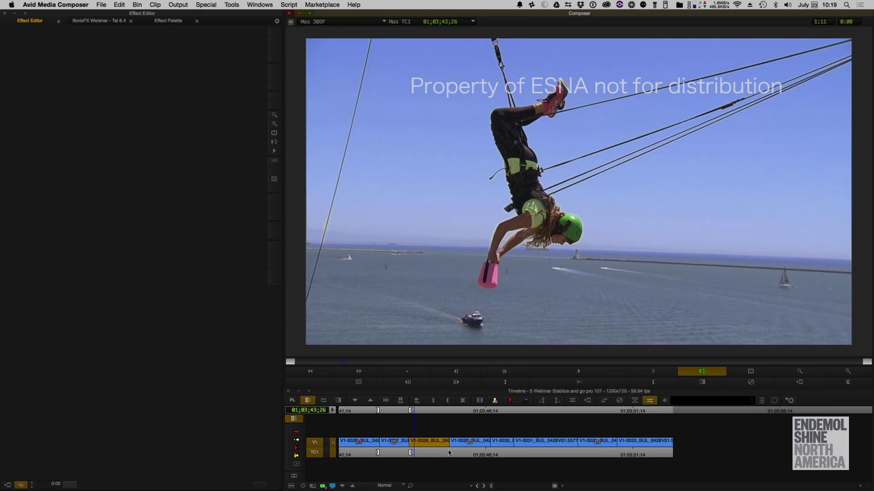
# Step: Apply BCC Optical Stabilizer from the BCC Image Restoration effects to the V1-0028 clip
pyautogui.click(168, 21)
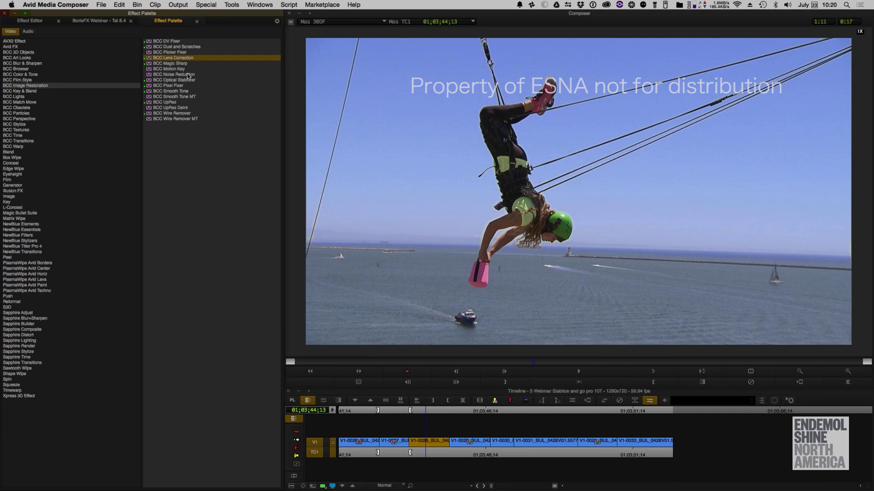
pyautogui.click(188, 75)
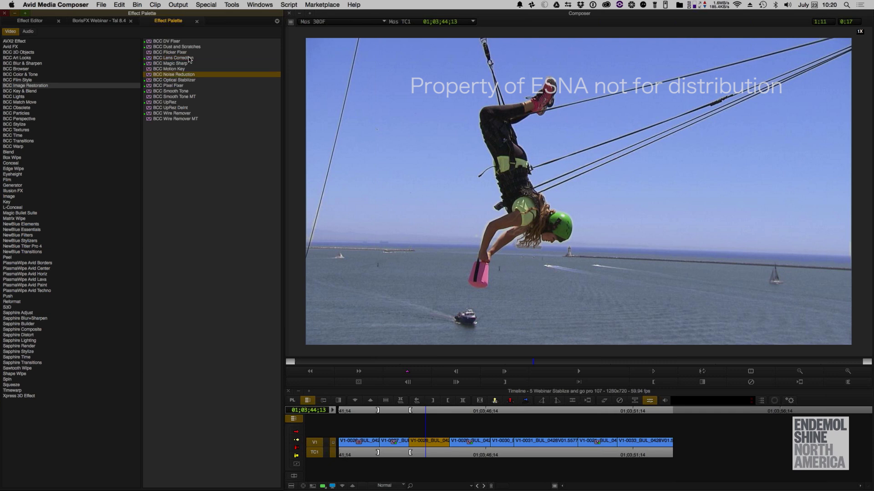
pyautogui.click(192, 80)
pyautogui.moveTo(192, 81); pyautogui.dragTo(437, 441)
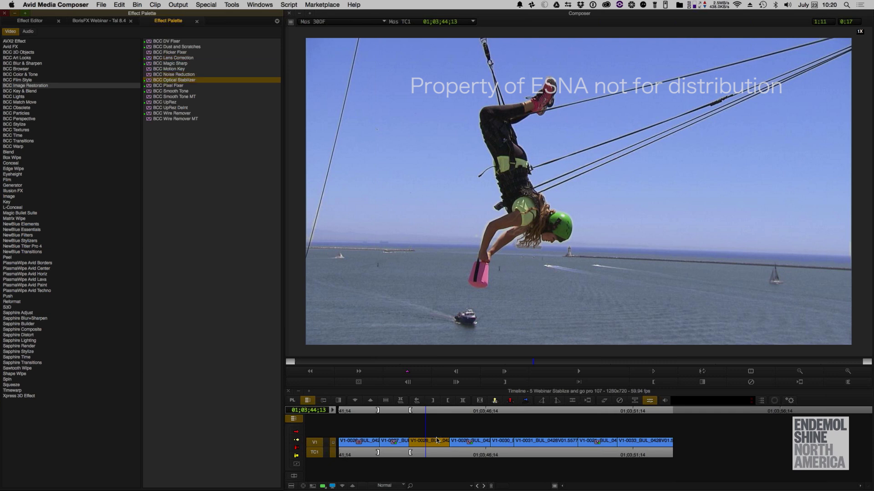
pyautogui.doubleClick(164, 81)
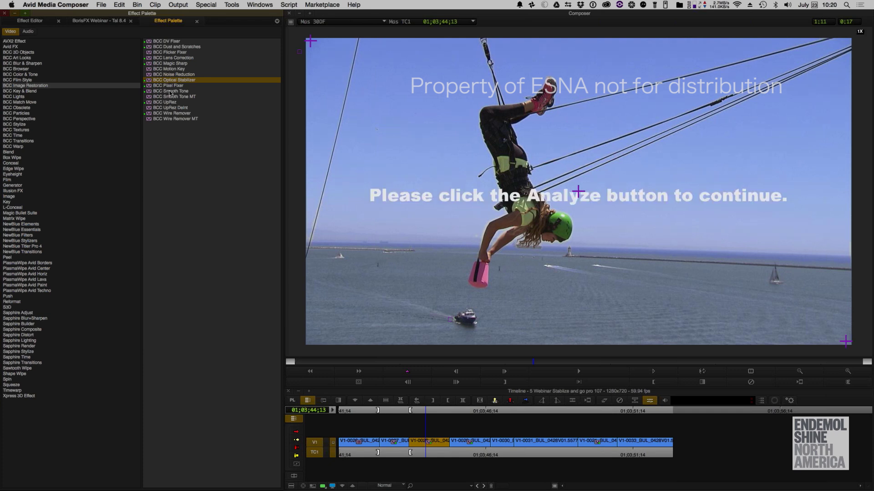
# Step: Analyze the V1-0028 clip with the Optical Stabilizer and loop it to preview the stabilized motion
pyautogui.click(653, 405)
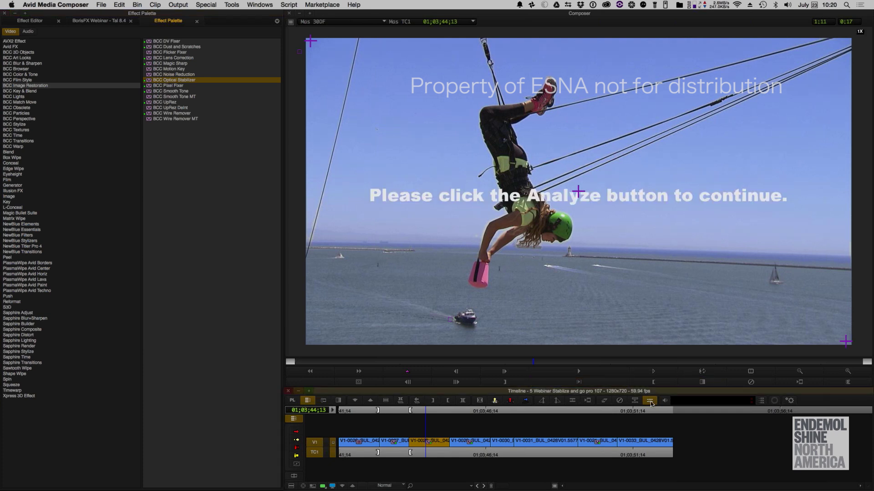
pyautogui.click(29, 21)
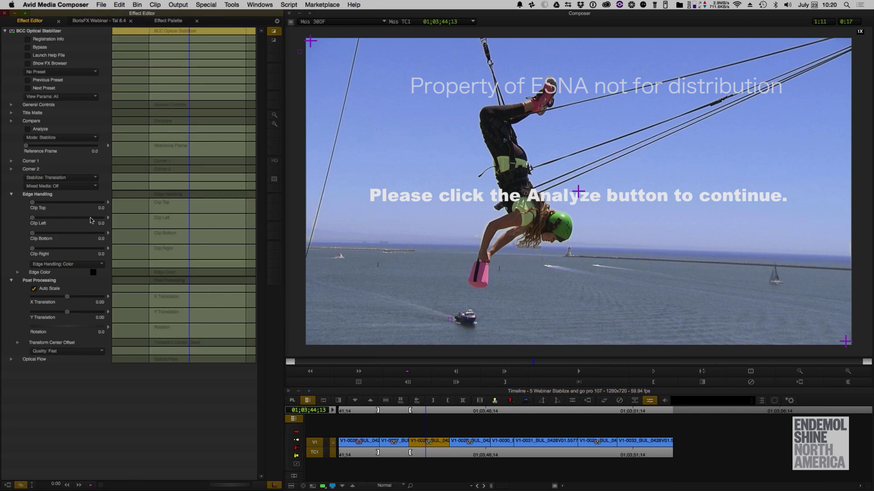
pyautogui.click(28, 130)
pyautogui.click(700, 372)
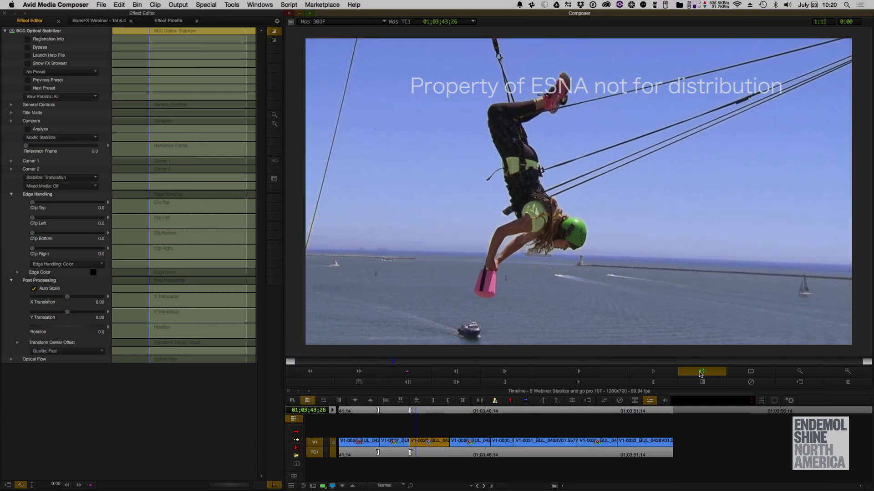
# Step: Remove the Optical Stabilizer from the V1-0028 clip and leave effect mode
pyautogui.click(428, 451)
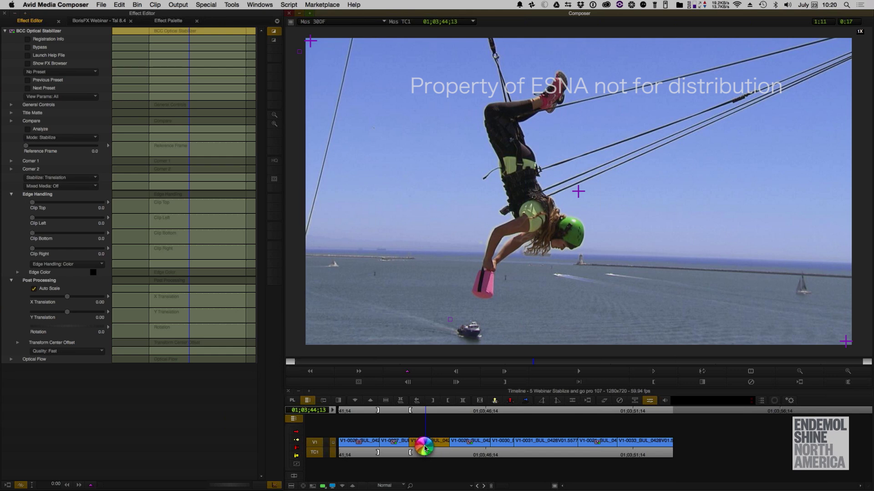
pyautogui.click(426, 448)
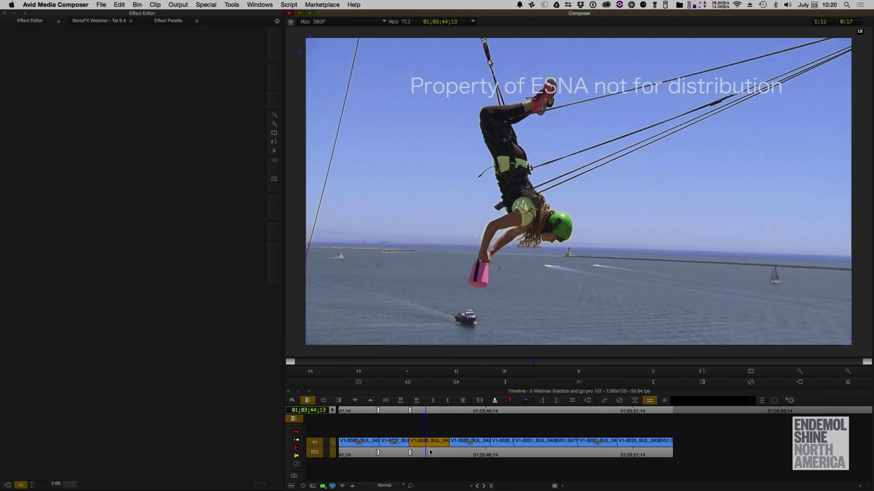
pyautogui.click(430, 452)
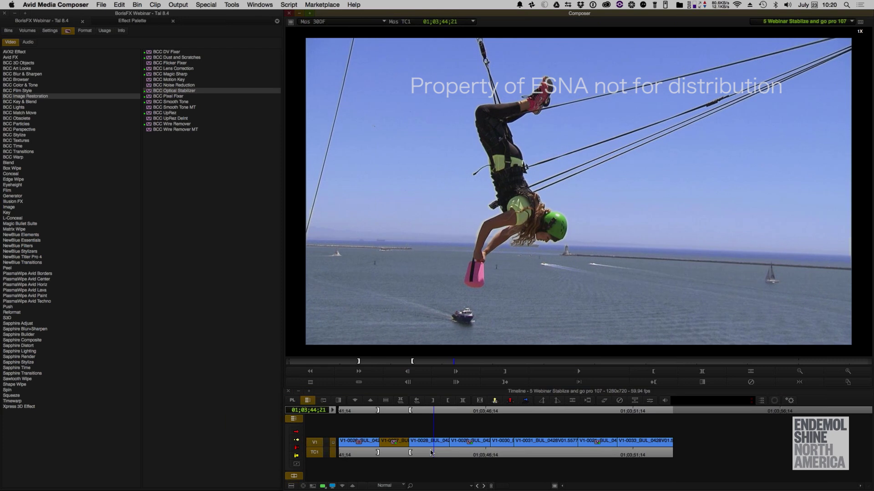
# Step: Step back frame by frame through the unstabilized V1-0028 clip to 01;03;44;08 to inspect its camera motion
pyautogui.press('Left')
pyautogui.press('Left')
pyautogui.press('Left')
pyautogui.press('Left')
pyautogui.press('Left')
pyautogui.press('Left')
pyautogui.press('Left')
pyautogui.press('Left')
pyautogui.press('Left')
pyautogui.press('Left')
pyautogui.press('Left')
pyautogui.press('Left')
pyautogui.press('Left')
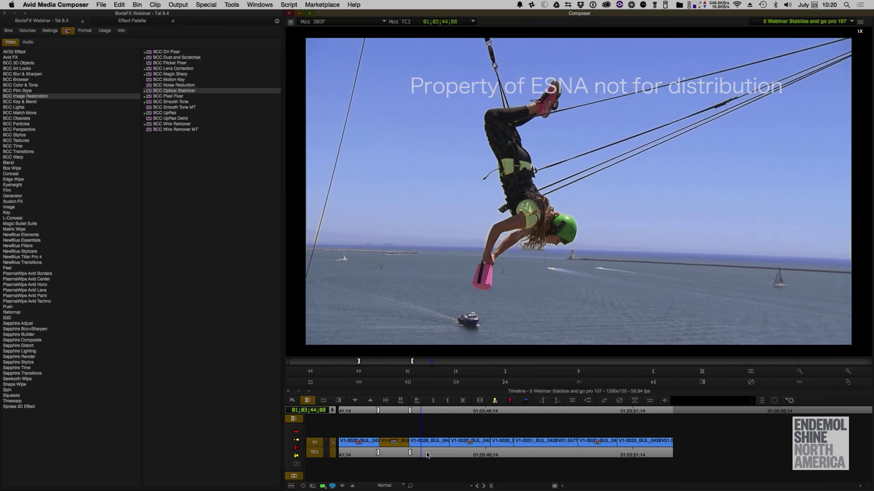
# Step: Play the 7 Webinar Focus optional friday 105 and dead pixel sequence from its start
pyautogui.press('space')
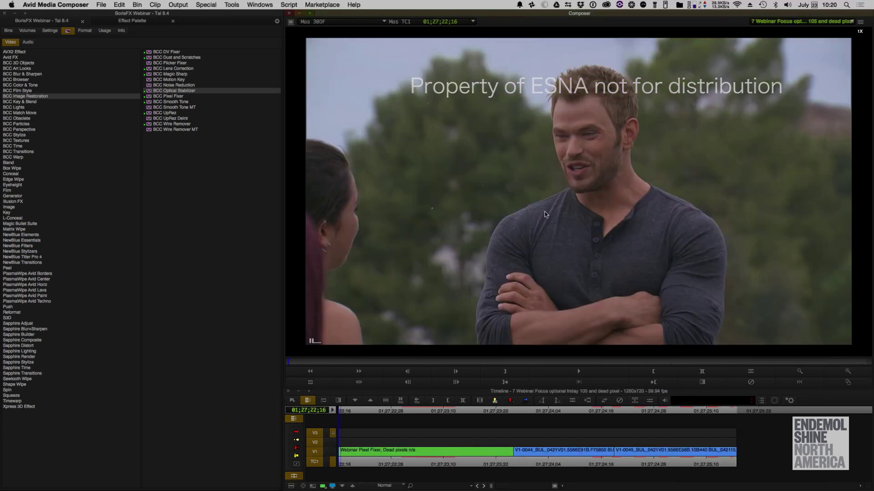
pyautogui.press('space')
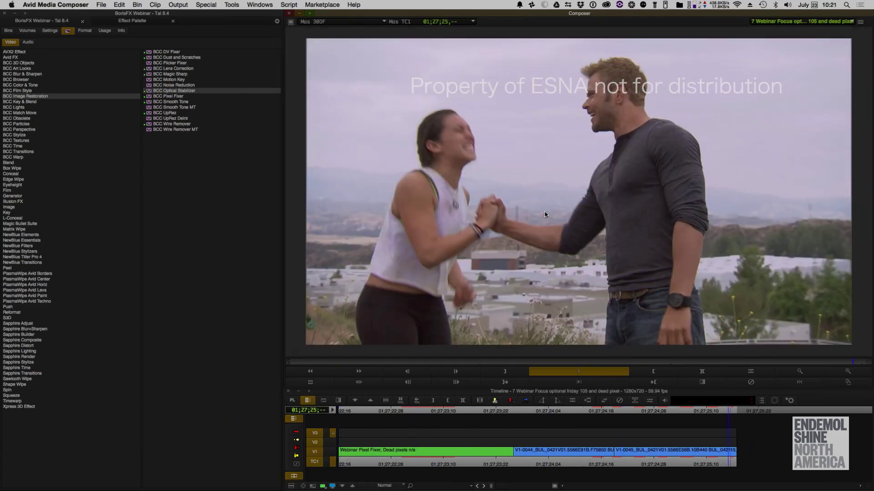
pyautogui.press('space')
# Step: Go to 01;27;24;04 in the V1-0044 clip and enlarge the picture to 2X to check focus, and reduce it again
pyautogui.click(566, 455)
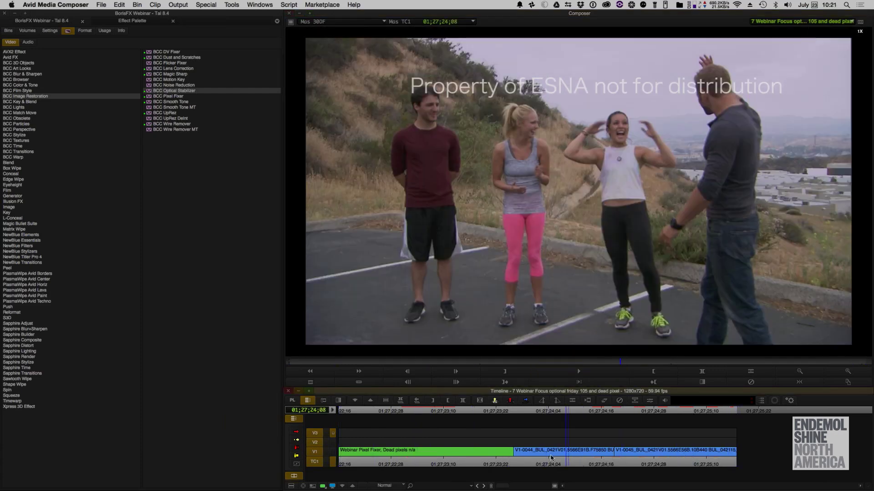
pyautogui.click(551, 457)
pyautogui.click(847, 371)
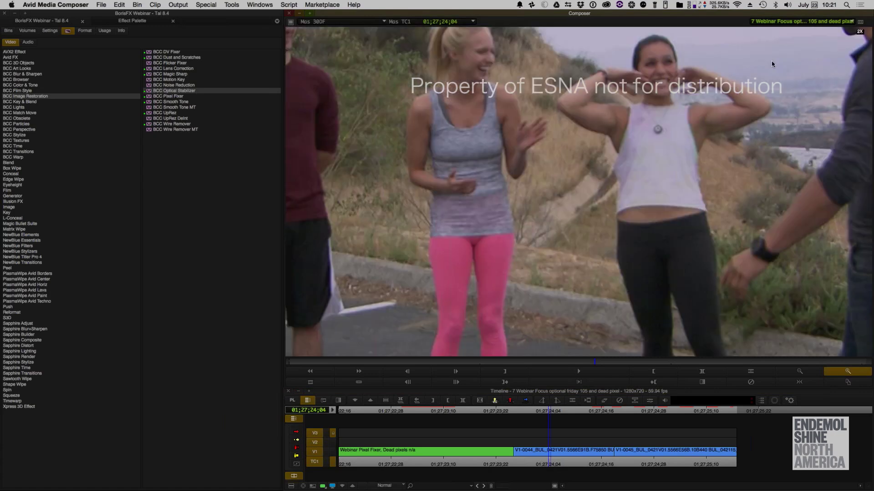
pyautogui.click(800, 371)
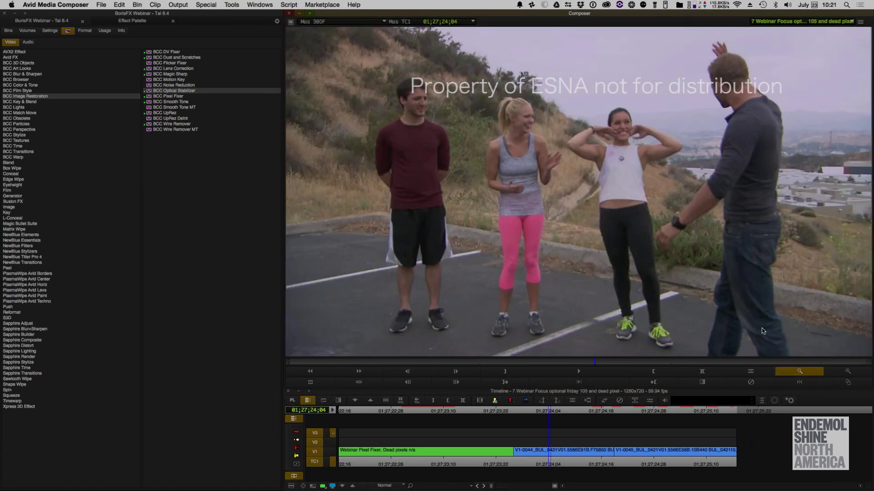
# Step: Replay the sequence twice from the dead-pixel clip and stop in the V1-0044 clip at 01;27;24;14
pyautogui.moveTo(393, 467); pyautogui.dragTo(308, 457)
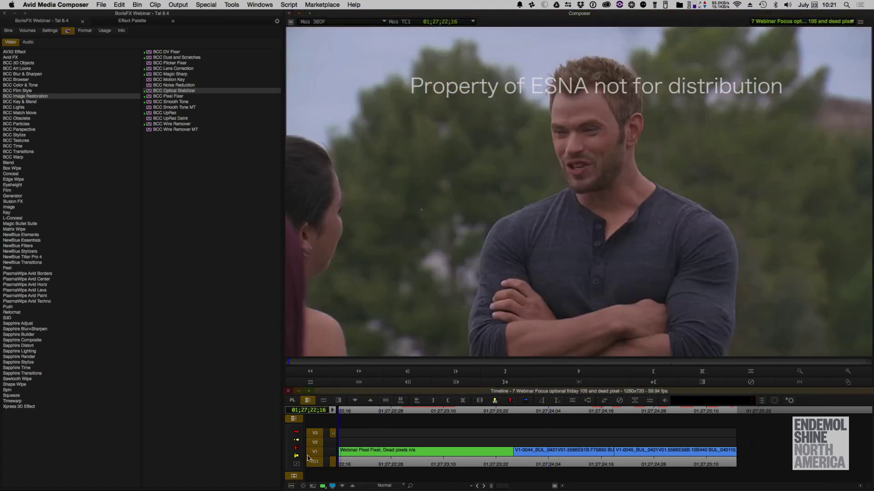
pyautogui.press('space')
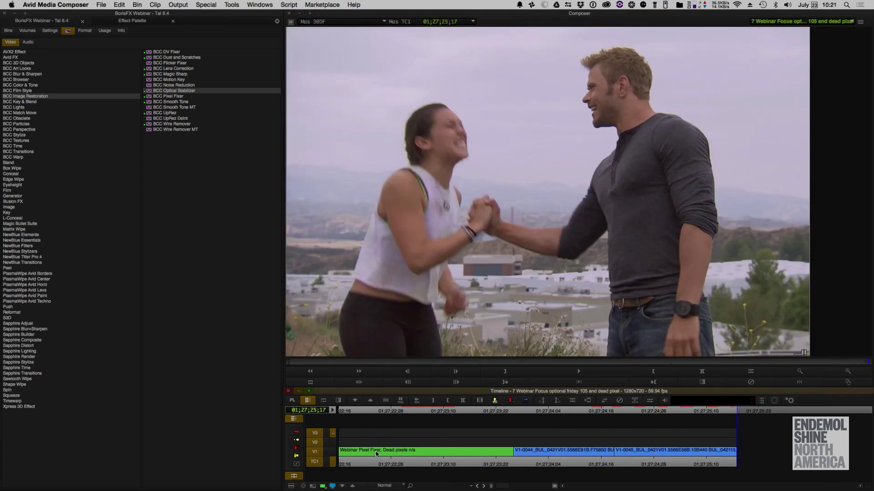
pyautogui.moveTo(370, 459); pyautogui.dragTo(337, 463)
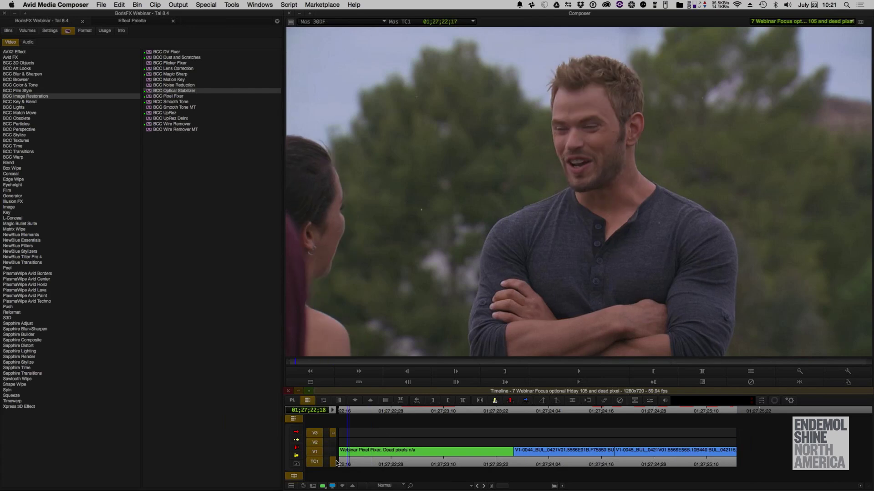
pyautogui.press('space')
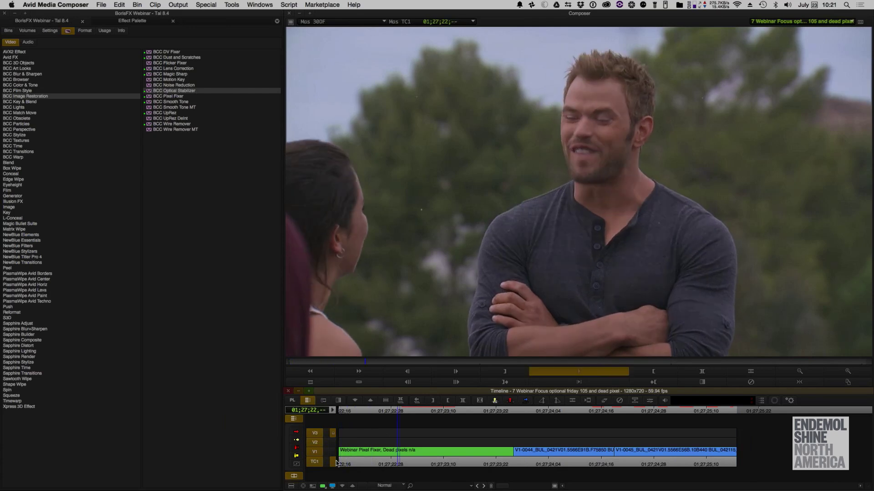
pyautogui.press('space')
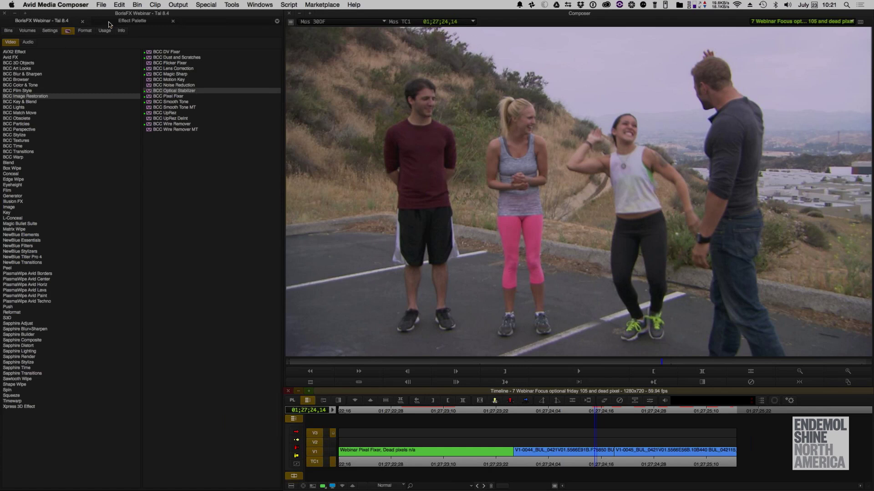
# Step: Apply BCC Magic Sharp from the BCC Image Restoration effects to the V1-0044 clip
pyautogui.click(43, 96)
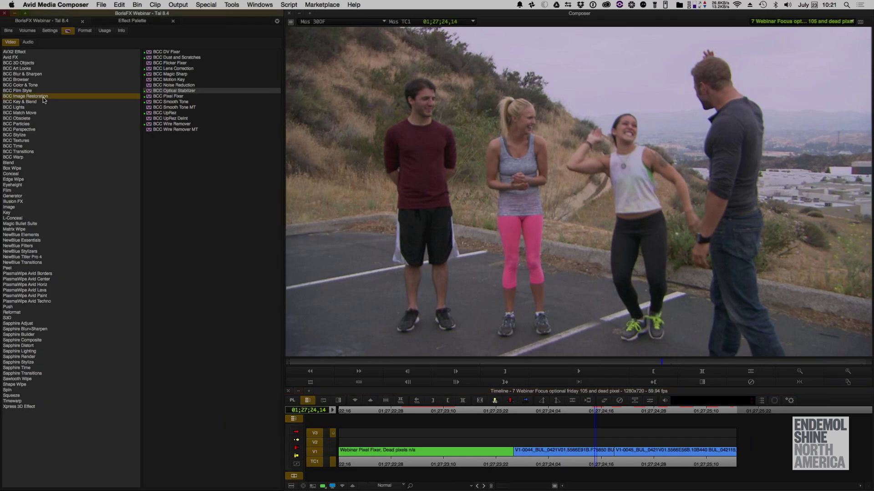
pyautogui.click(189, 75)
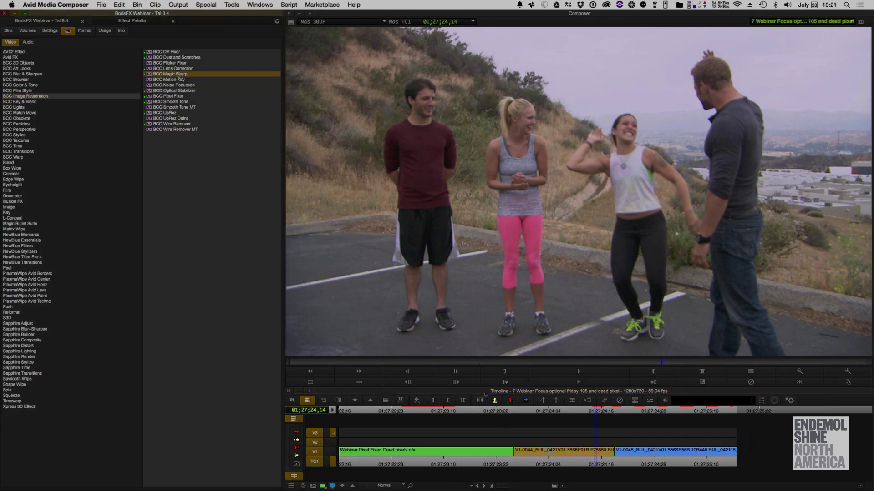
pyautogui.doubleClick(180, 76)
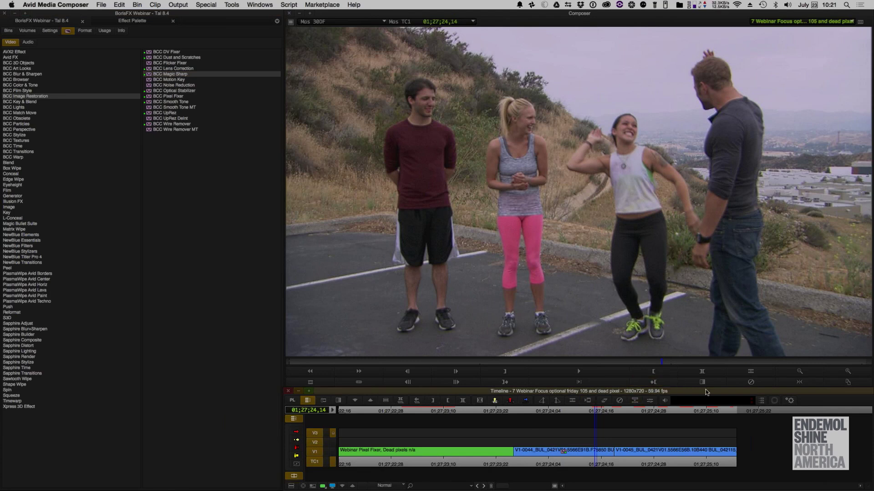
# Step: Mark the V1-0044 clip's full length, play it between the marks, and park at 01;27;24;04
pyautogui.click(570, 454)
pyautogui.press('t')
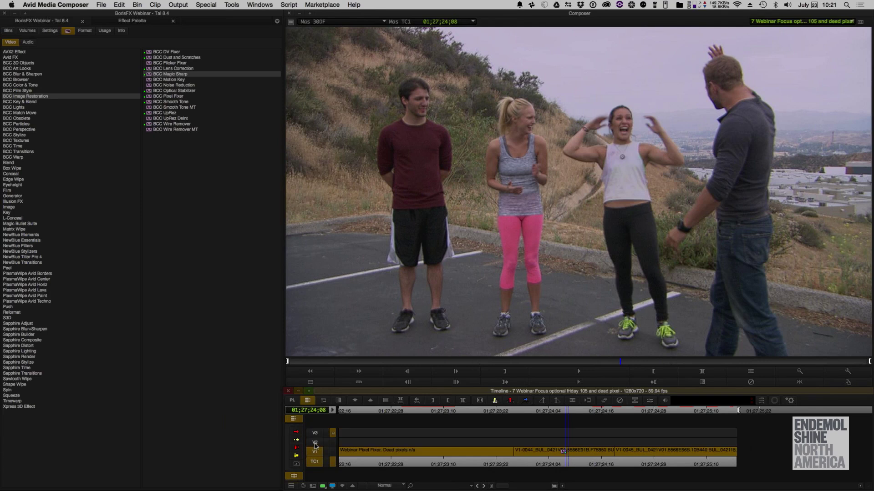
pyautogui.click(601, 382)
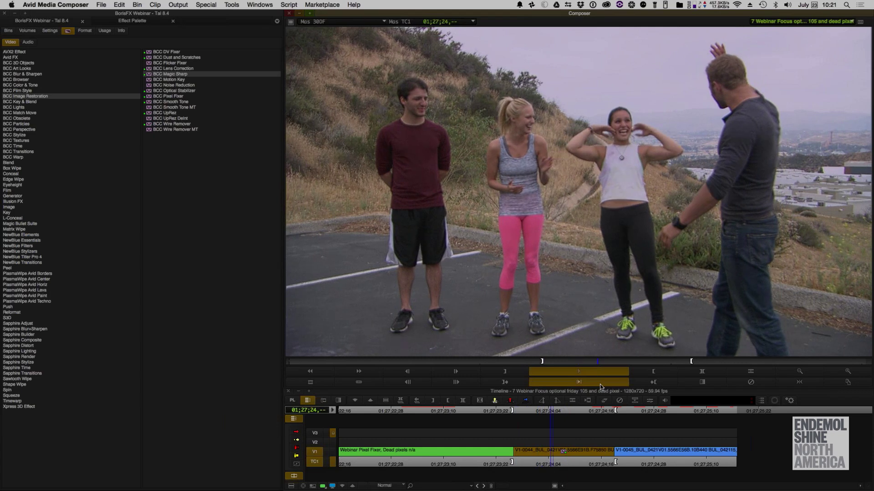
pyautogui.click(561, 458)
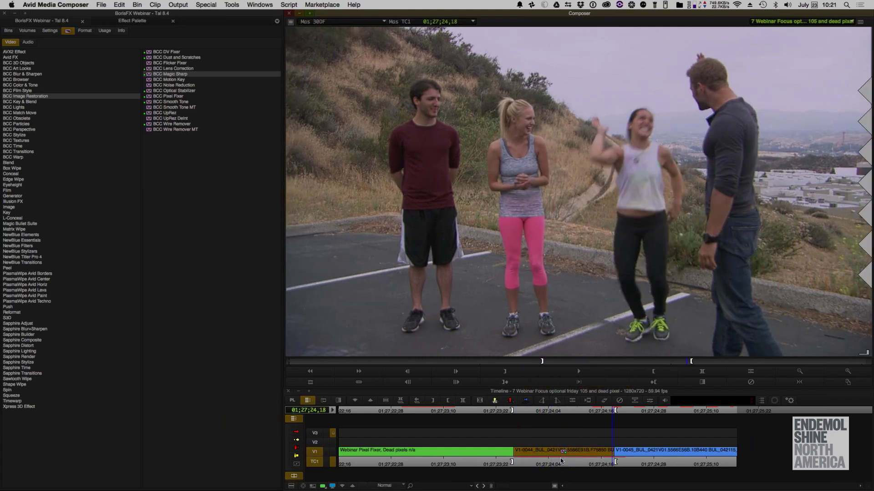
pyautogui.press('Left')
pyautogui.press('Left')
pyautogui.press('Left')
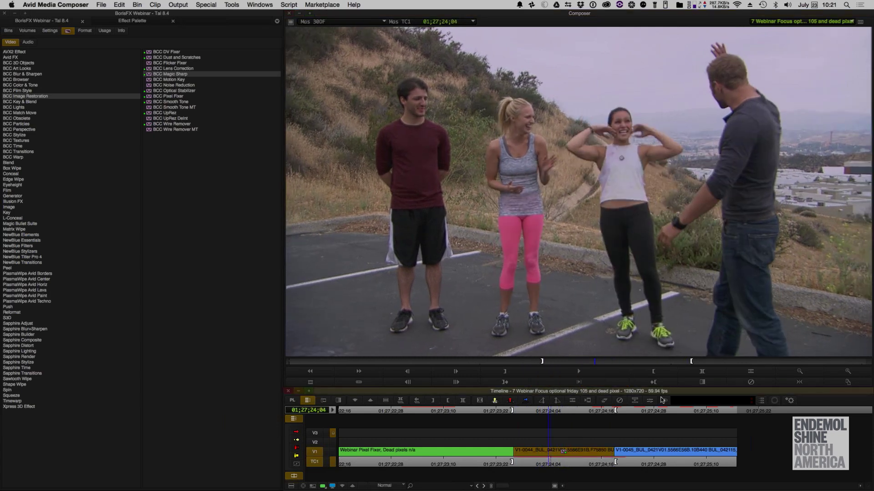
# Step: Open the Magic Sharp settings of the V1-0044 clip, check the preset list, and launch the FX Browser
pyautogui.click(648, 401)
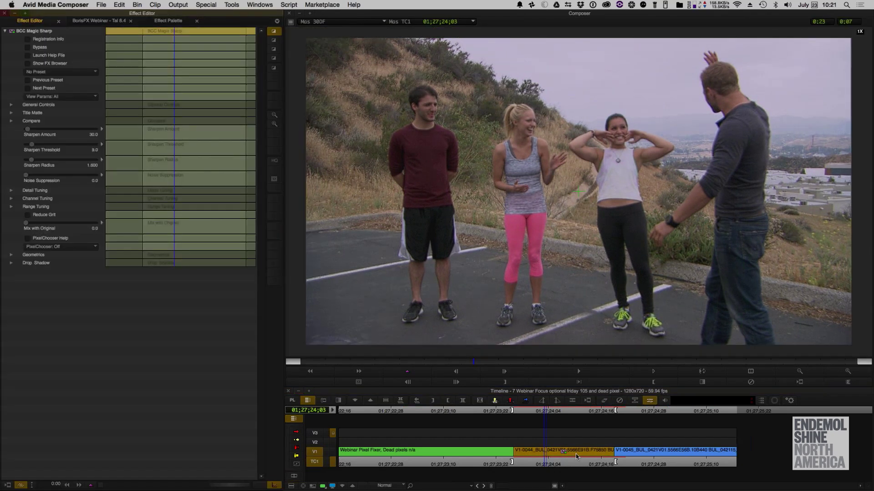
pyautogui.click(42, 73)
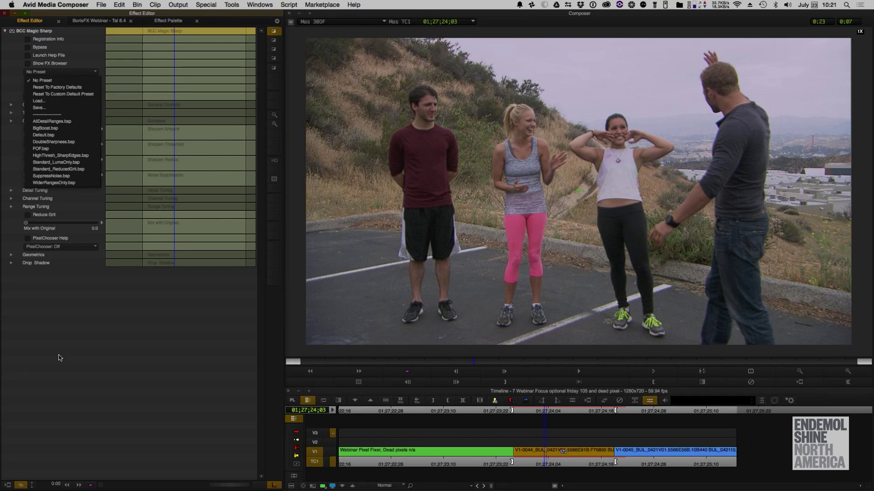
pyautogui.click(82, 407)
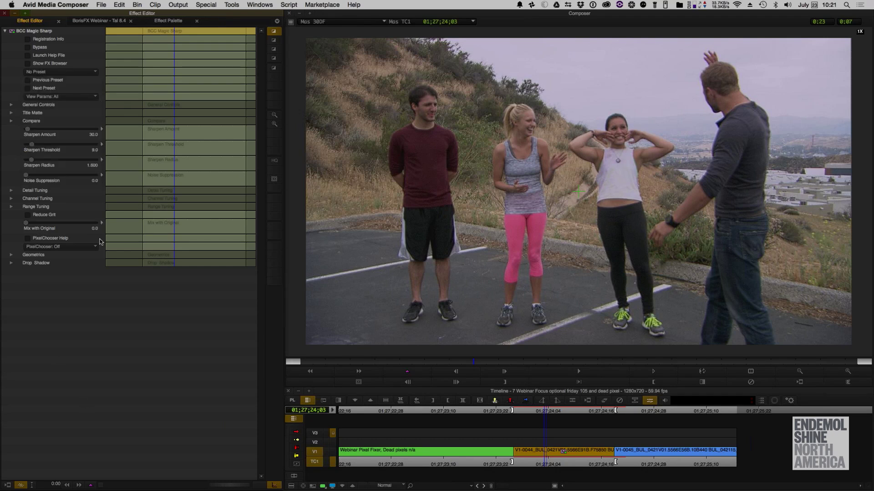
pyautogui.click(43, 67)
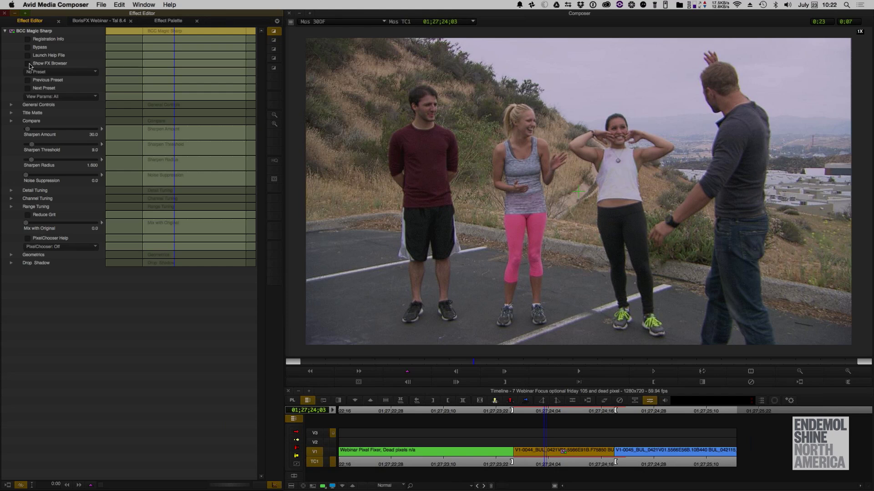
pyautogui.click(29, 65)
pyautogui.click(47, 68)
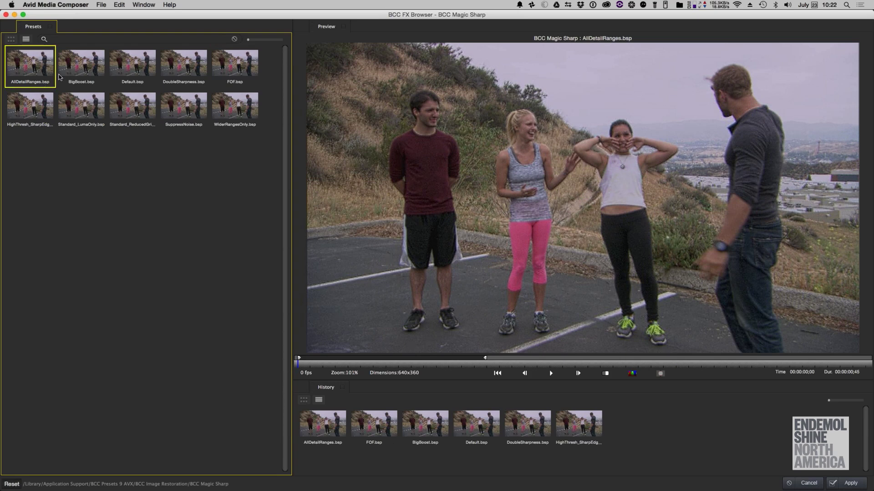
# Step: Preview the Magic Sharp presets one by one in the FX Browser and apply SuppressNoise.bsp
pyautogui.click(96, 64)
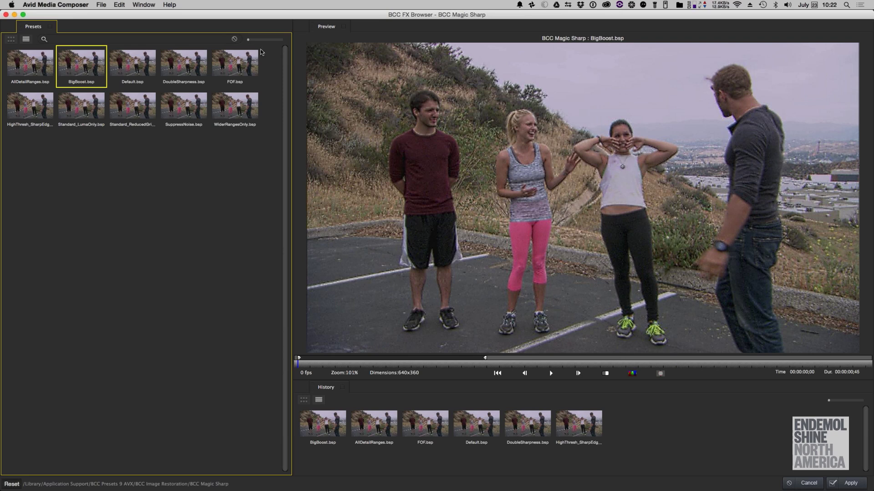
pyautogui.click(134, 72)
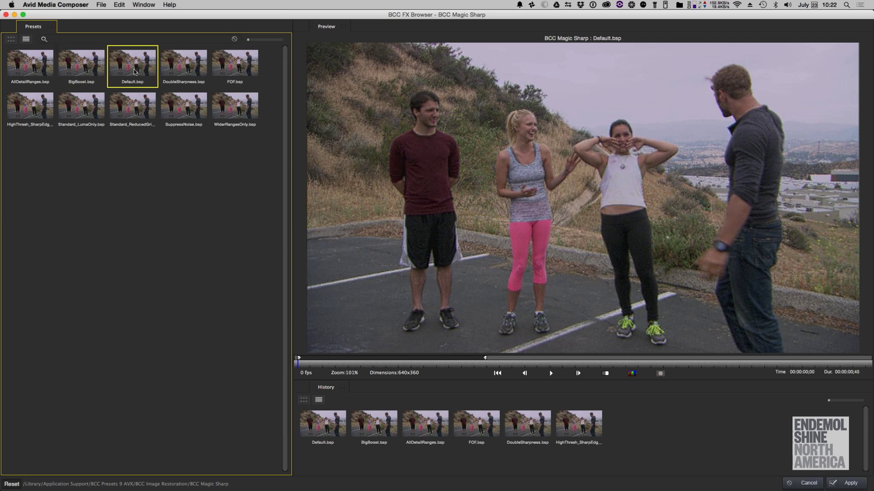
pyautogui.click(198, 66)
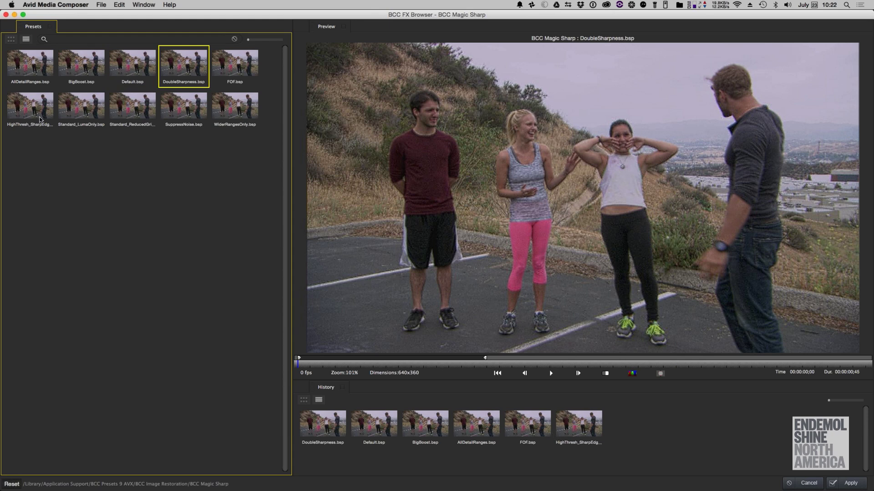
pyautogui.click(37, 111)
pyautogui.click(62, 112)
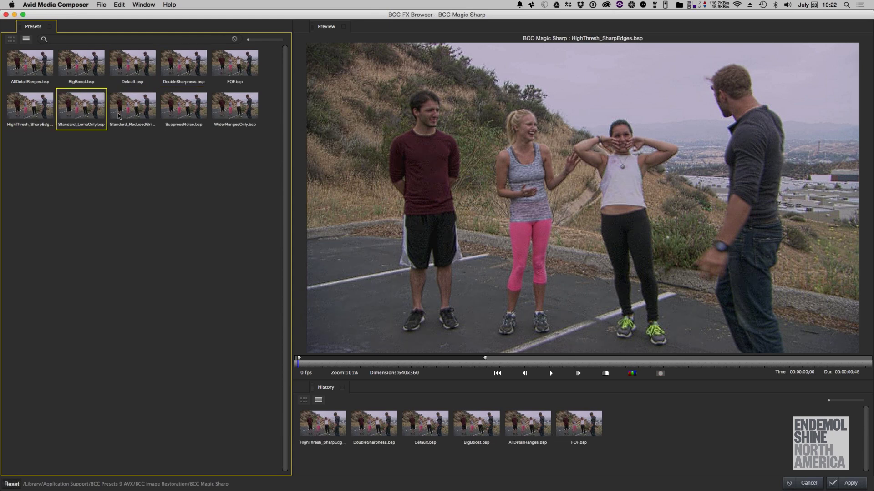
pyautogui.click(137, 114)
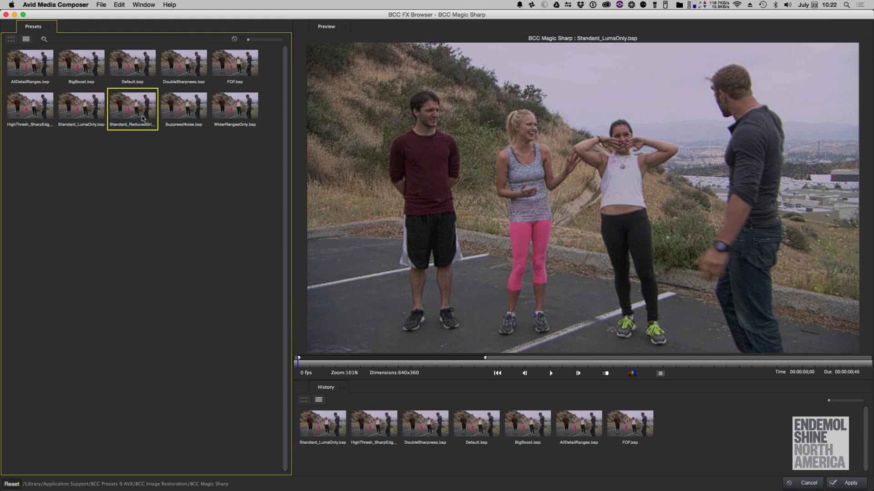
pyautogui.click(166, 118)
pyautogui.click(124, 111)
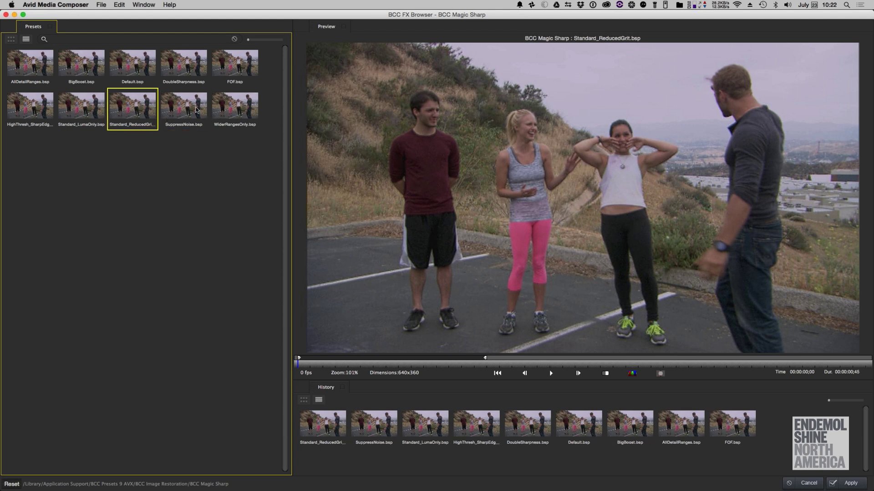
pyautogui.click(197, 109)
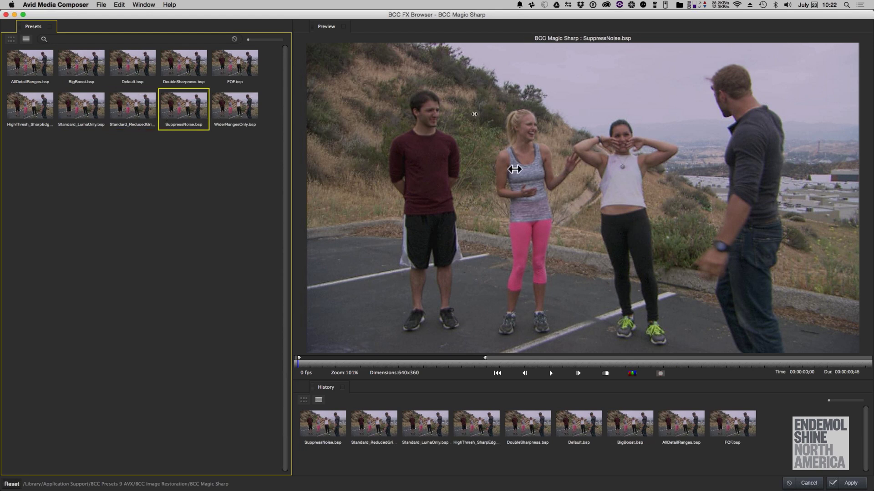
pyautogui.click(851, 483)
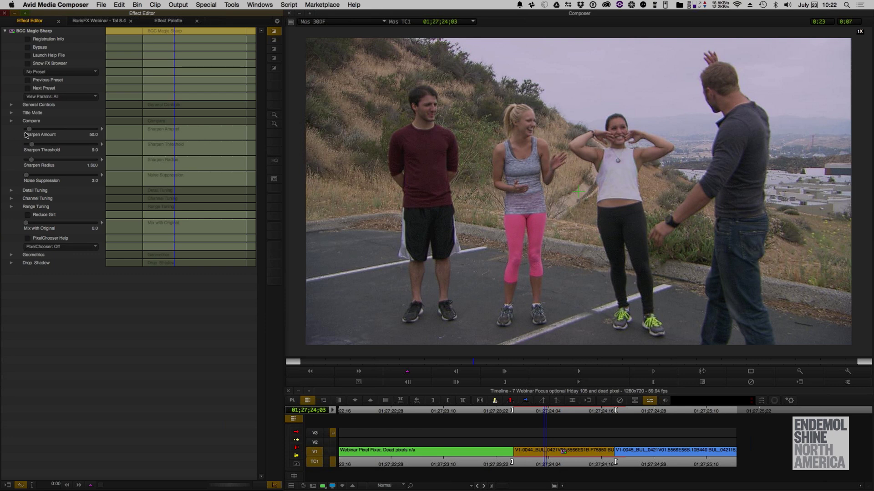
# Step: Try stronger Magic Sharp values: Sharpen Amount 137.5, Threshold 15.7, Radius 2.750 and Noise Suppression 20.7
pyautogui.moveTo(29, 129); pyautogui.dragTo(36, 130)
pyautogui.moveTo(34, 132); pyautogui.dragTo(31, 131)
pyautogui.moveTo(31, 129); pyautogui.dragTo(40, 164)
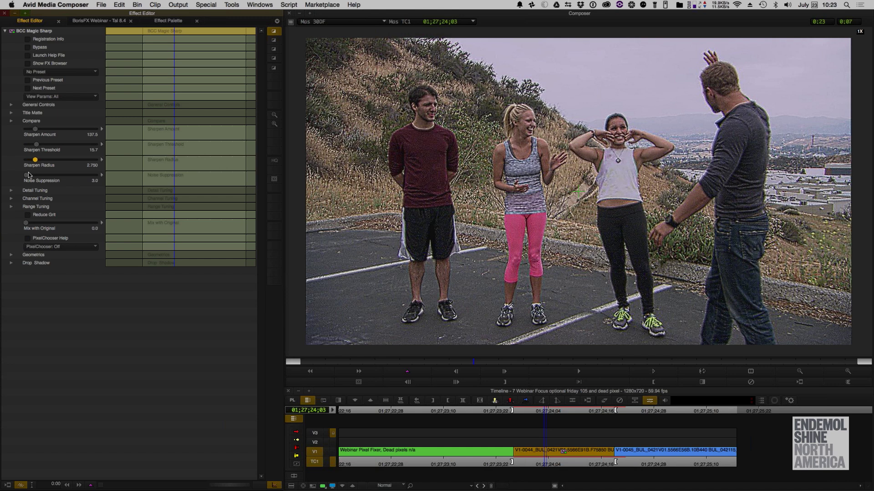
pyautogui.moveTo(28, 177); pyautogui.dragTo(32, 180)
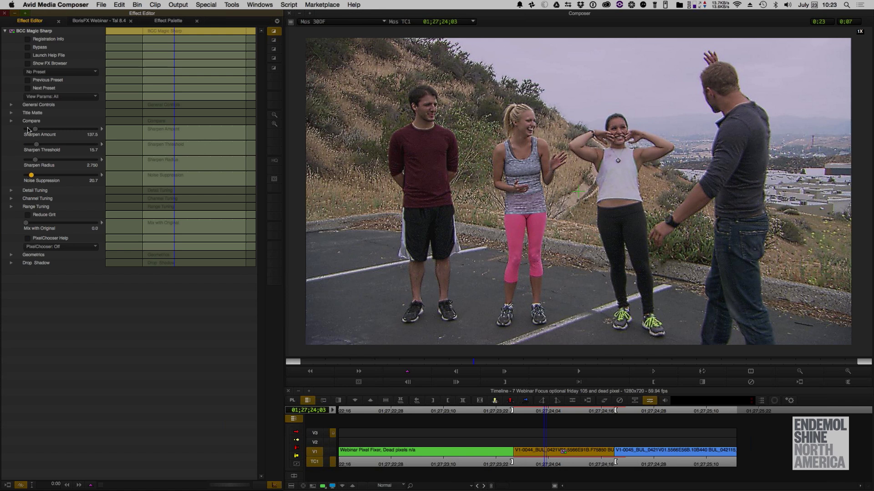
# Step: Load the Default.bsp preset for Magic Sharp and raise Sharpen Amount to 56.2
pyautogui.click(70, 73)
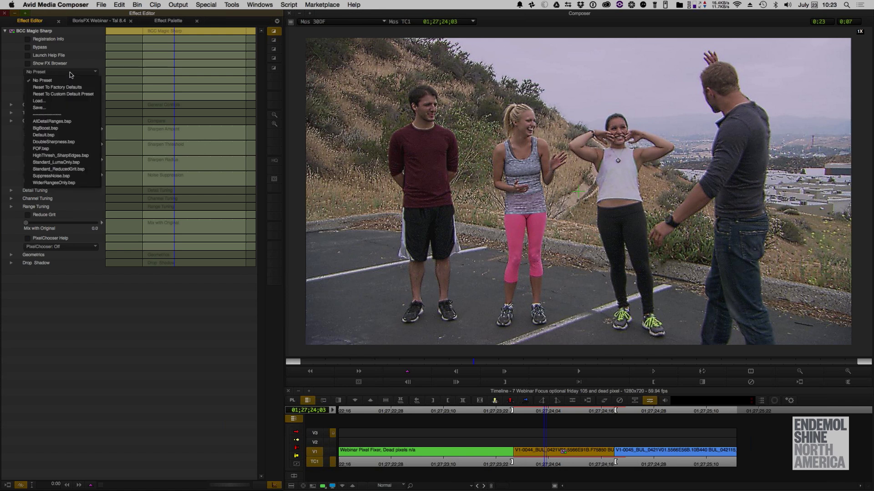
pyautogui.click(75, 135)
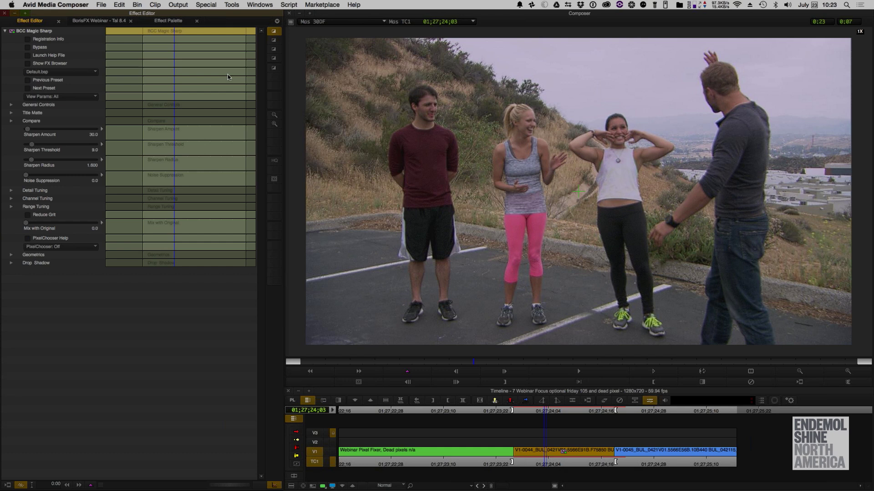
pyautogui.moveTo(27, 129); pyautogui.dragTo(32, 132)
# Step: Render the Magic Sharp effect on the V1-0044 clip
pyautogui.click(653, 371)
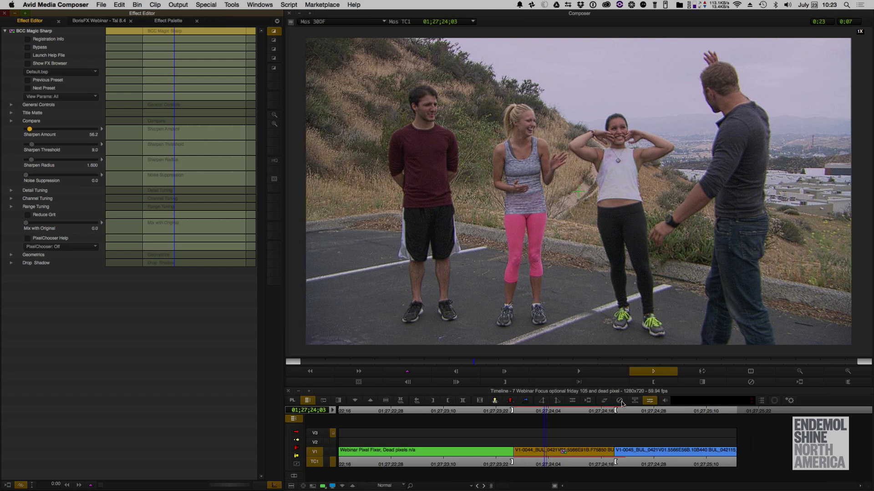
pyautogui.press('space')
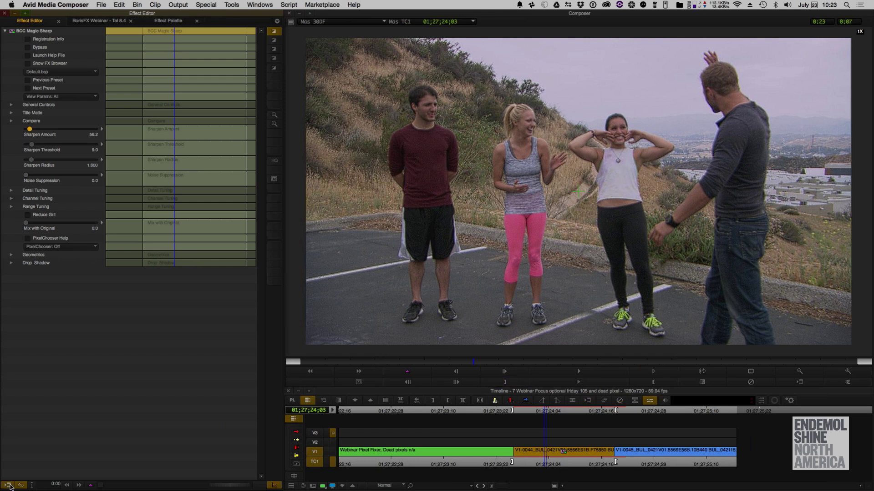
pyautogui.click(9, 485)
pyautogui.click(444, 265)
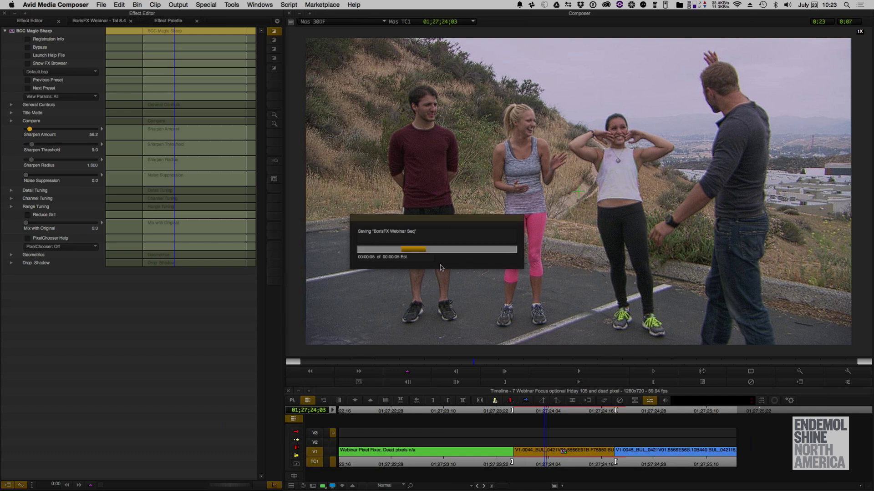
# Step: Play the sequence twice from the dead-pixel clip to review the cut into the sharpened V1-0044 clip
pyautogui.click(488, 461)
pyautogui.click(440, 459)
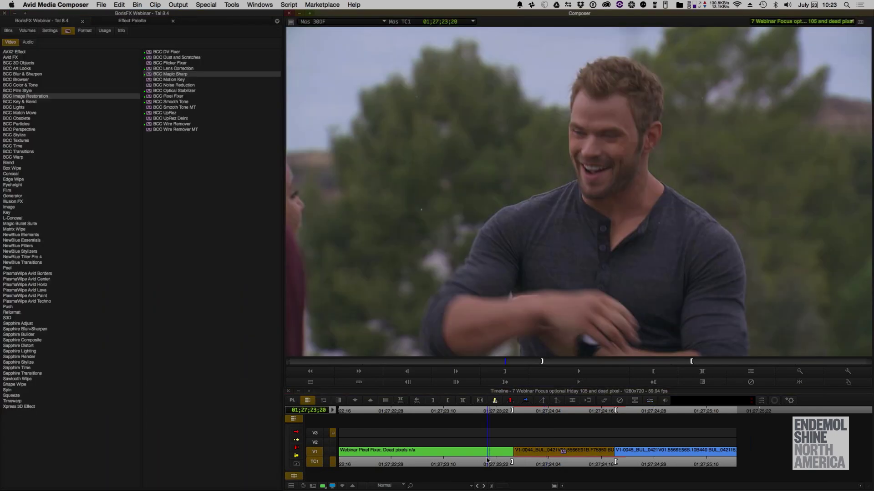
pyautogui.press('space')
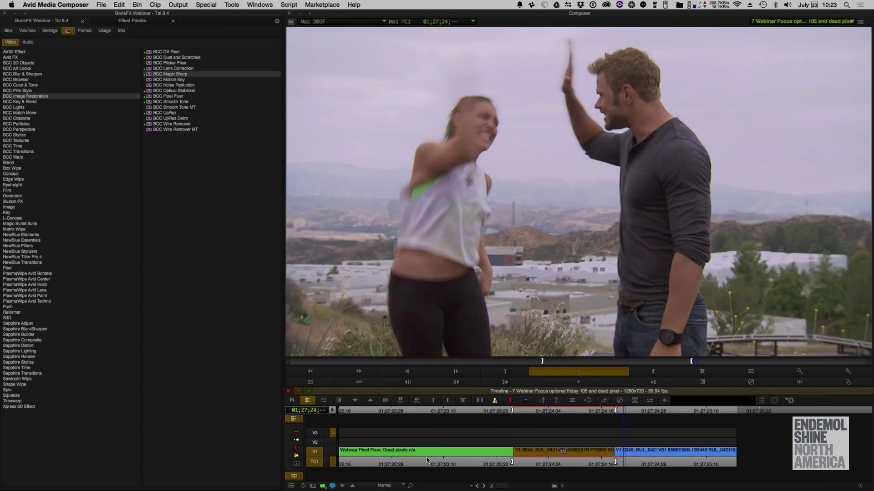
pyautogui.click(427, 457)
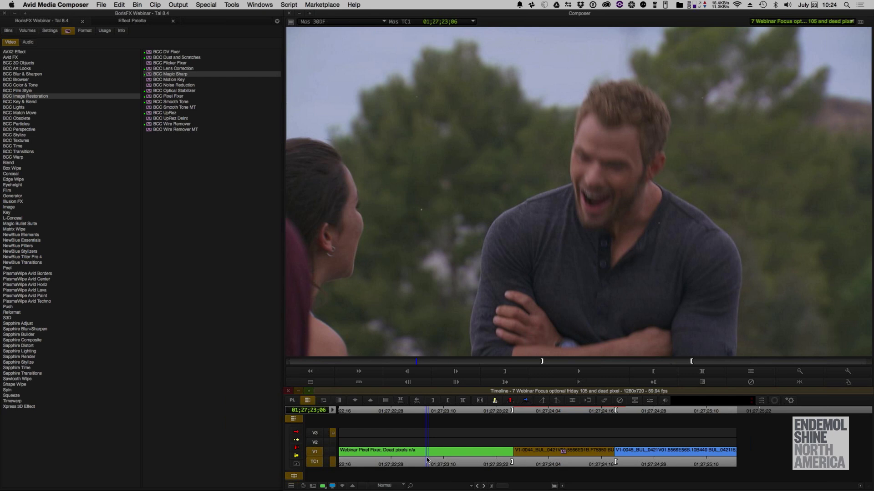
pyautogui.press('space')
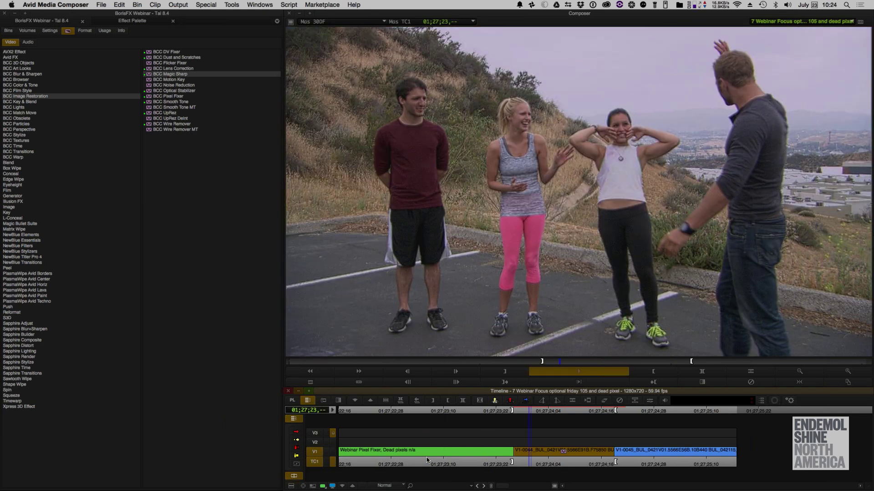
pyautogui.press('space')
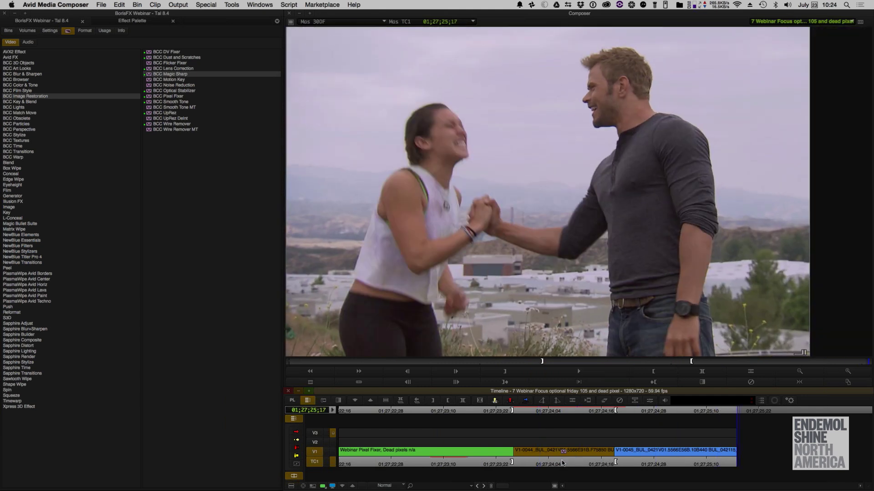
# Step: Check frames of the V1-0044 clip between 01;27;24;01 and 01;27;24;07, and play on into the V1-0045 clip
pyautogui.click(562, 455)
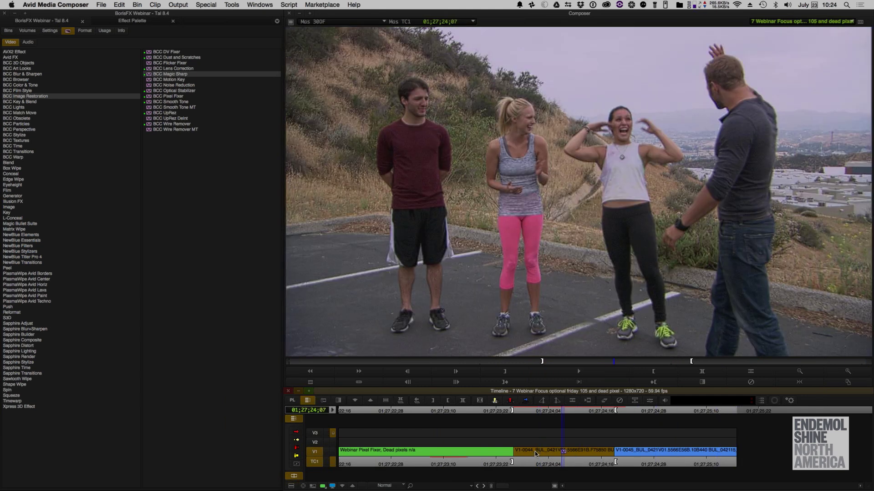
pyautogui.click(536, 453)
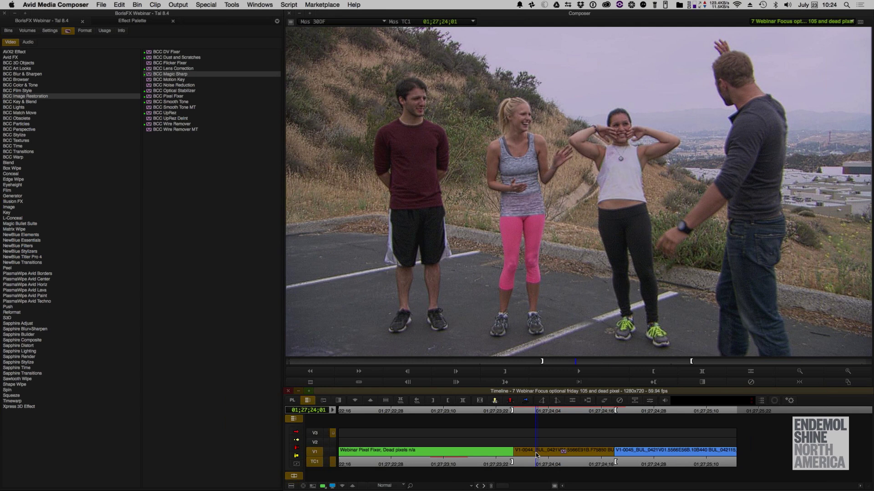
pyautogui.press('Right')
pyautogui.press('Right')
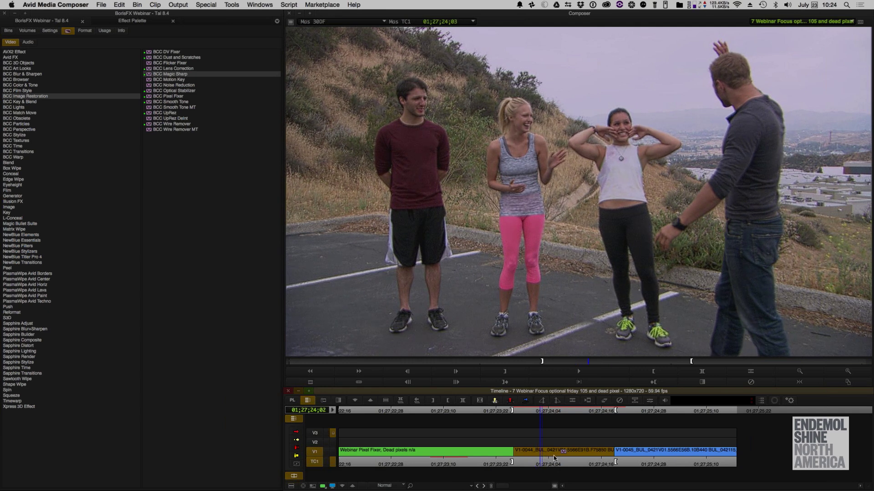
pyautogui.click(554, 455)
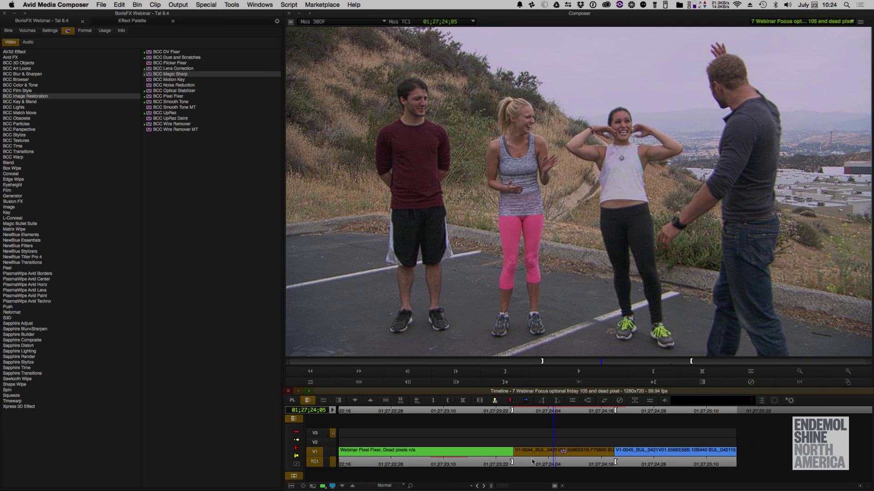
pyautogui.press('space')
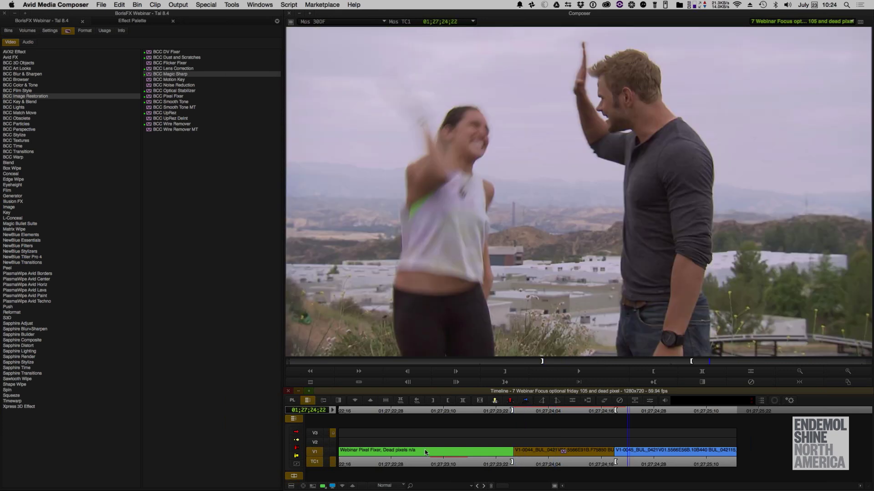
# Step: Replay the sequence from near the start of the dead-pixel clip and park at 01;27;22;26 in that clip
pyautogui.click(356, 462)
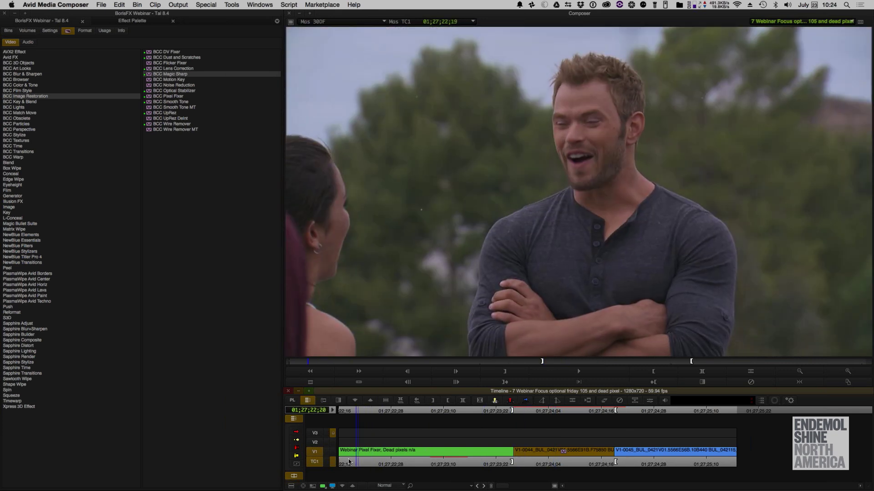
pyautogui.press('space')
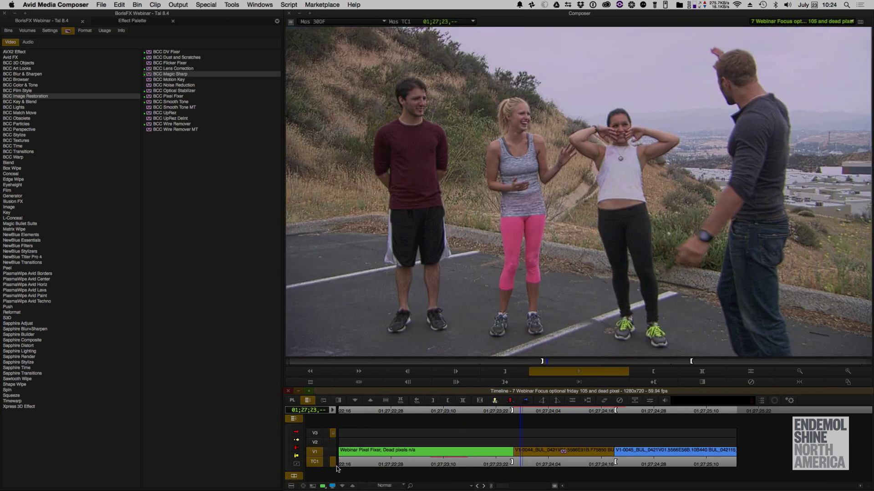
pyautogui.click(375, 461)
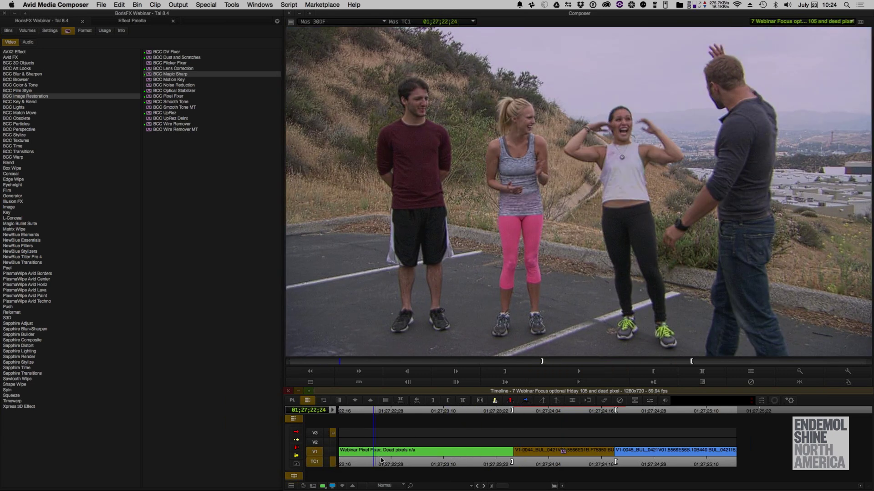
pyautogui.click(381, 460)
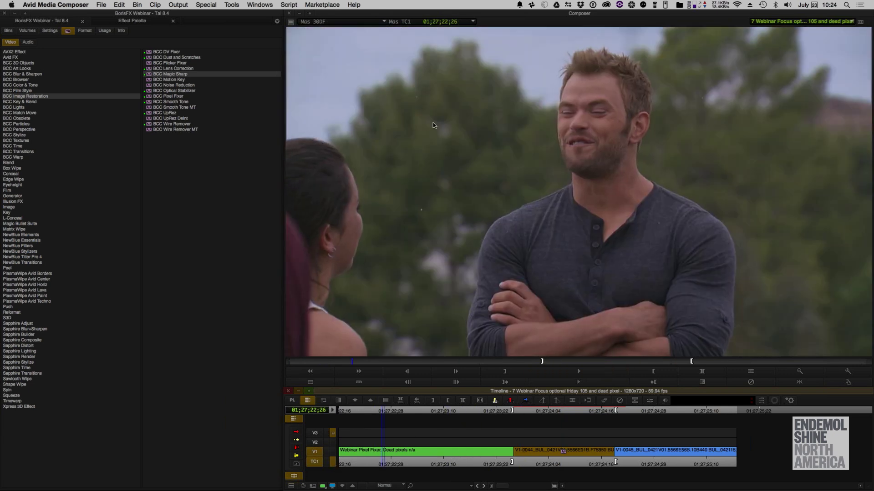
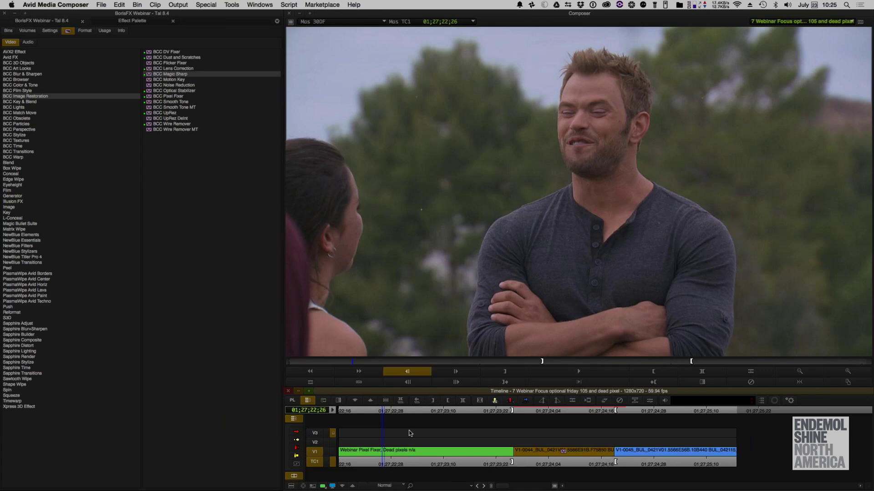
# Step: Apply BCC Pixel Fixer to the dead-pixel clip and place Point 1 on the dead pixel in the trees between the two people
pyautogui.click(649, 401)
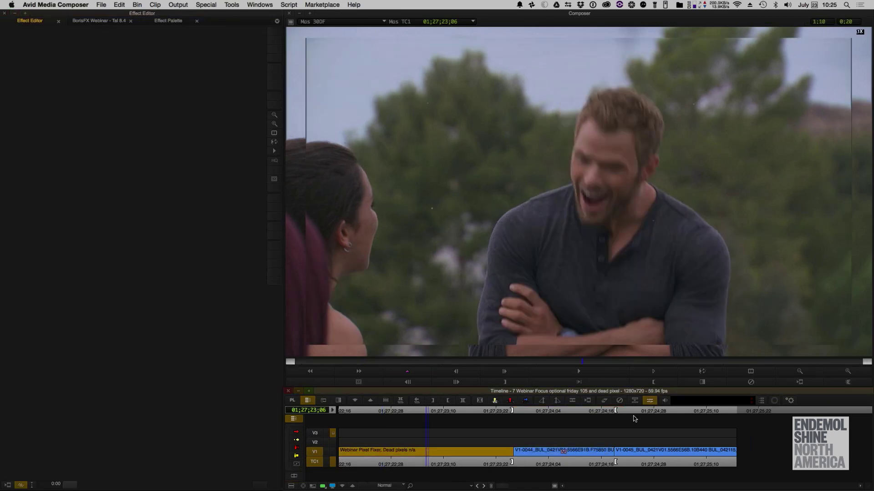
pyautogui.click(802, 374)
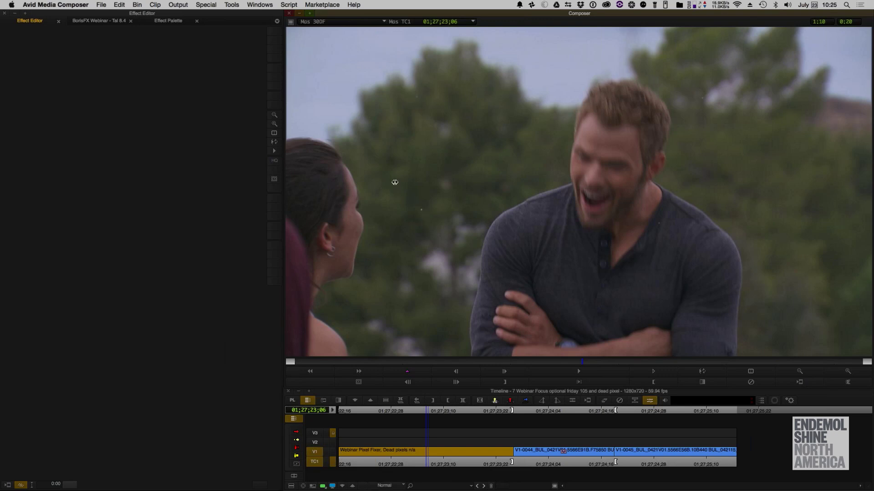
pyautogui.click(155, 22)
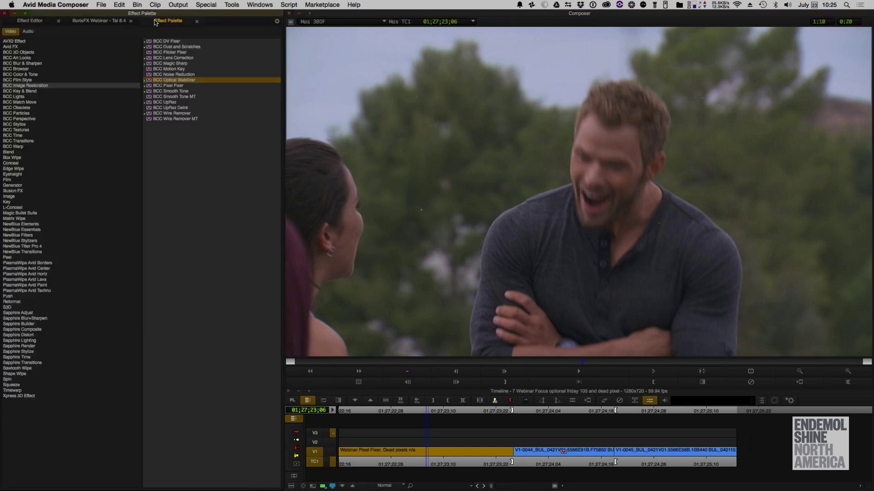
pyautogui.click(196, 86)
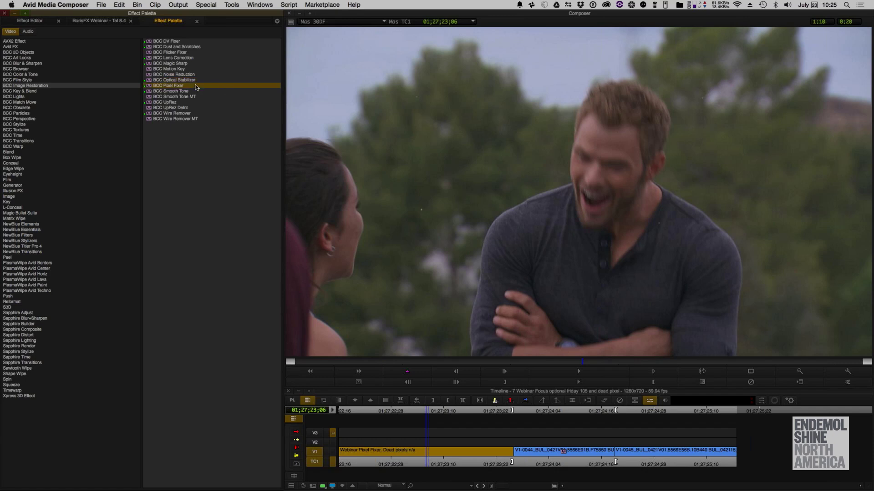
pyautogui.doubleClick(148, 88)
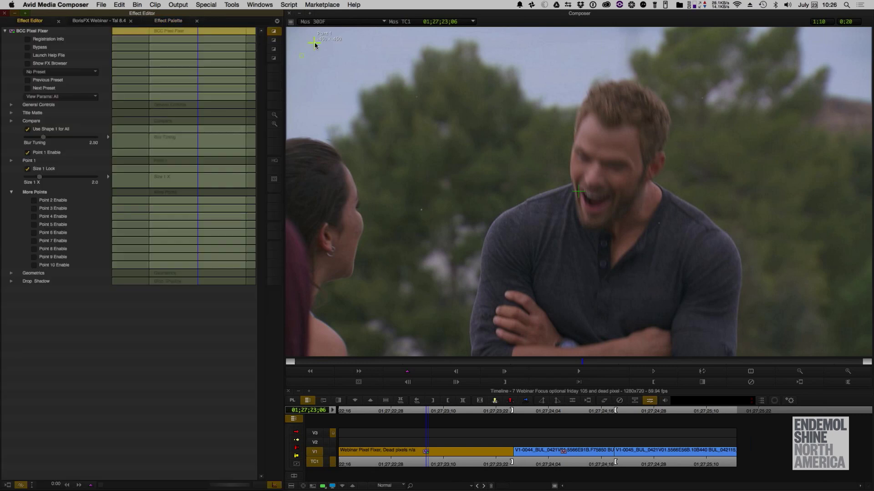
pyautogui.moveTo(312, 46); pyautogui.dragTo(422, 209)
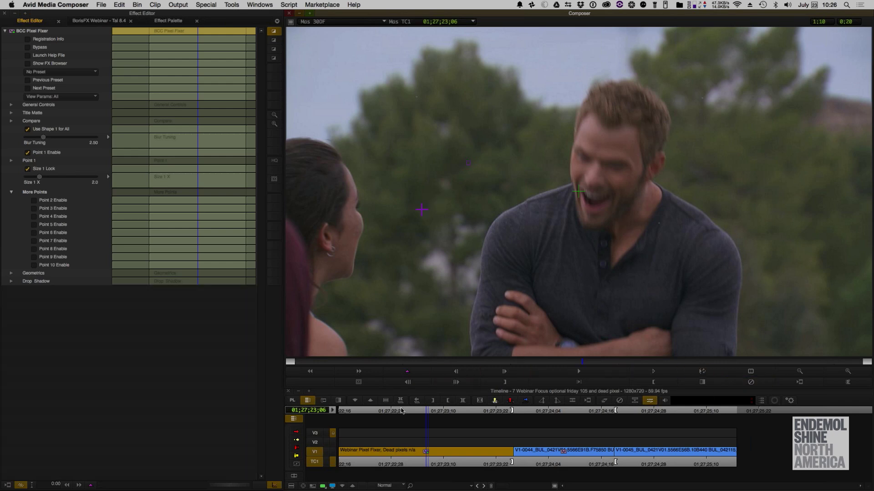
# Step: Inspect an enlarged view of the frame at 01;27;23;07 around Point 1, both outside and inside effect mode
pyautogui.click(655, 401)
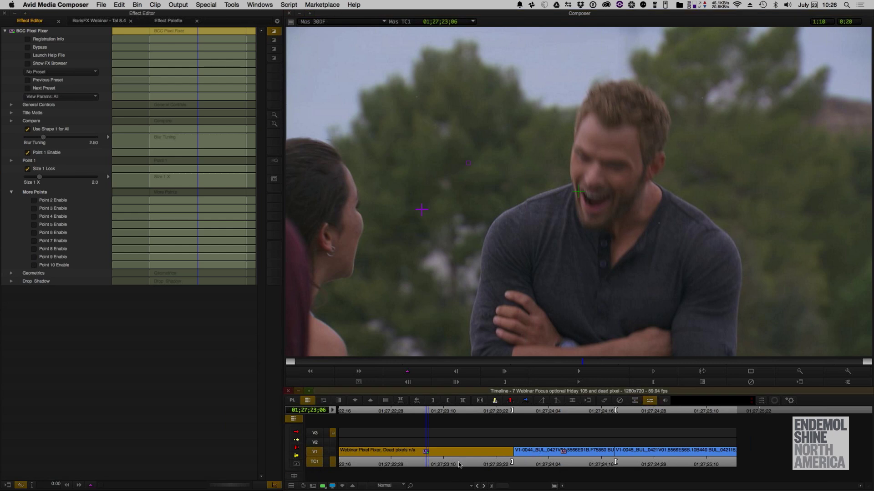
pyautogui.click(432, 463)
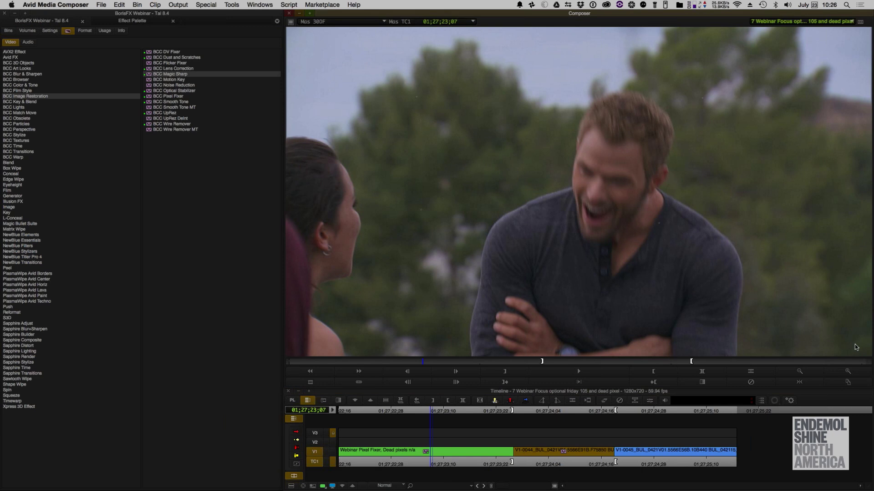
pyautogui.click(848, 371)
pyautogui.click(577, 193)
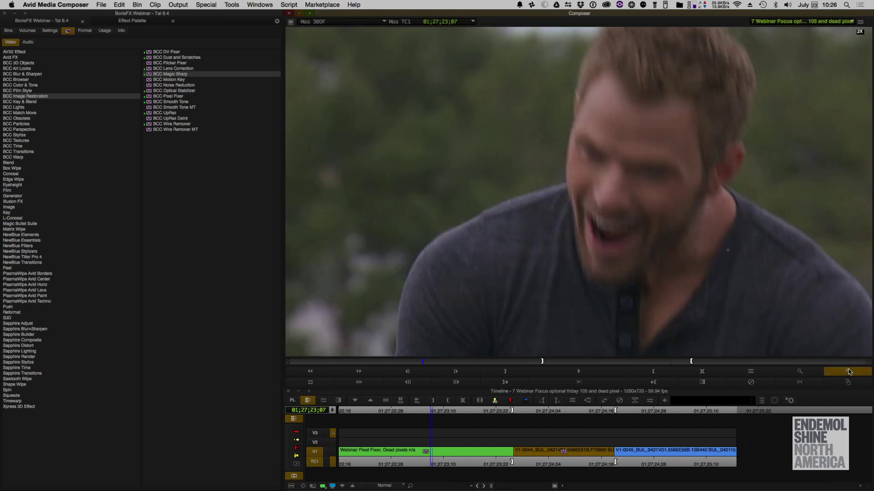
pyautogui.moveTo(541, 178); pyautogui.dragTo(655, 175)
pyautogui.click(642, 405)
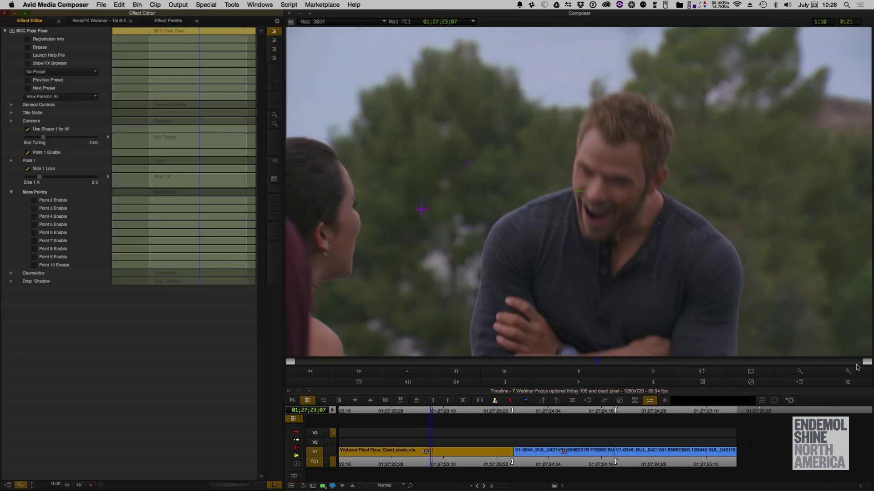
pyautogui.click(854, 371)
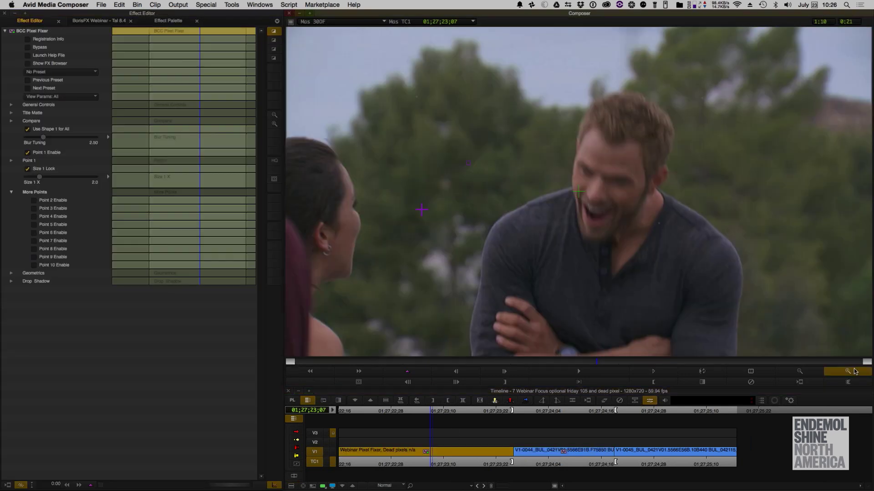
pyautogui.click(403, 252)
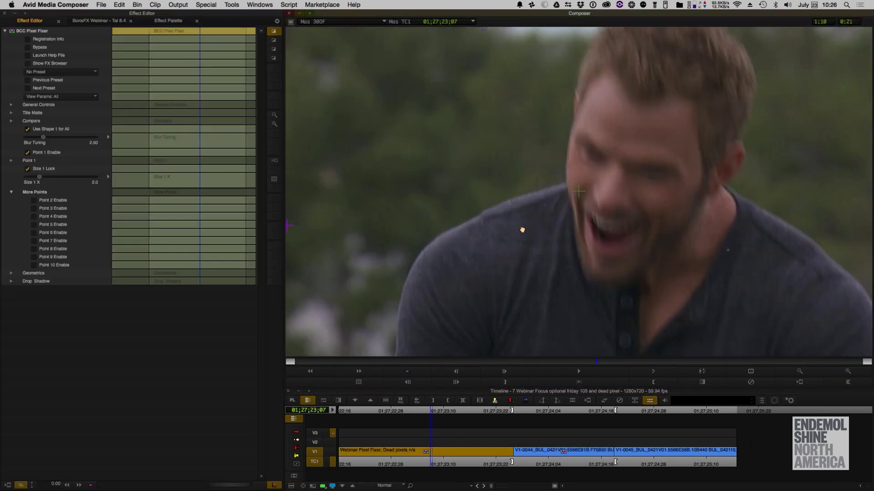
pyautogui.hscroll(-5, 530, 233)
pyautogui.click(436, 236)
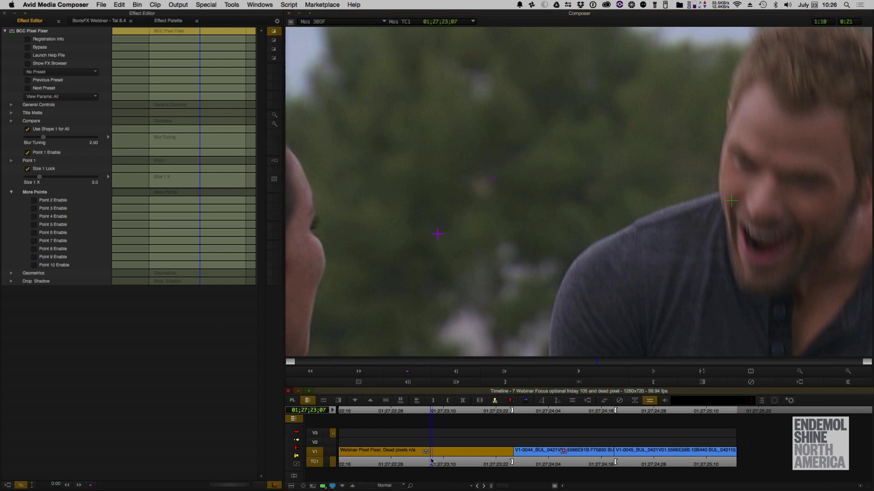
pyautogui.press('super+w')
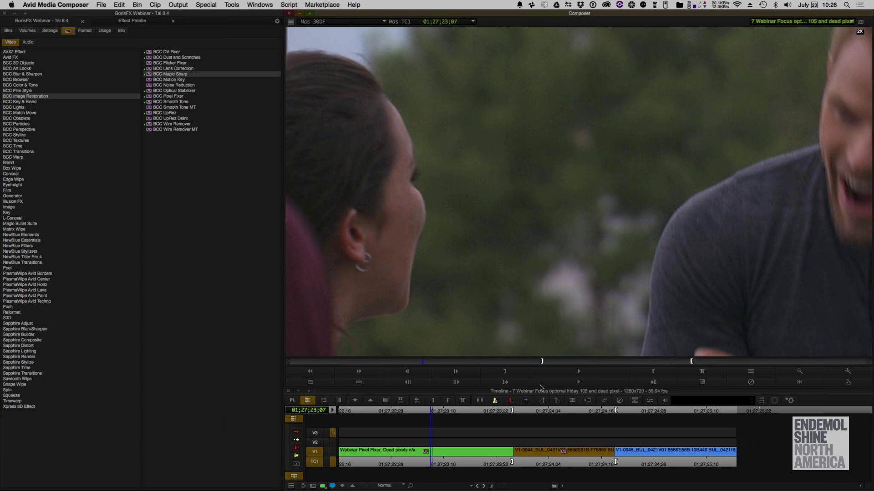
# Step: Enable Points 2, 3 and 4 of the Pixel Fixer effect, working in effect mode with the whole frame in view
pyautogui.click(797, 372)
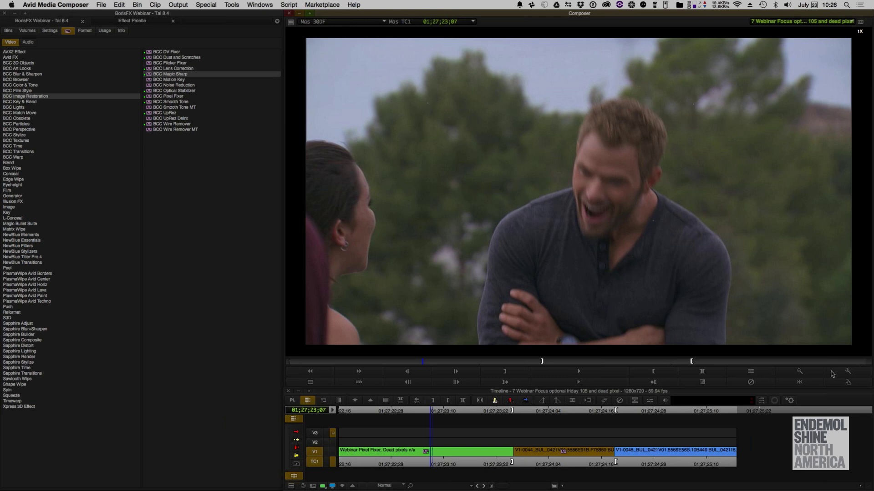
pyautogui.click(651, 401)
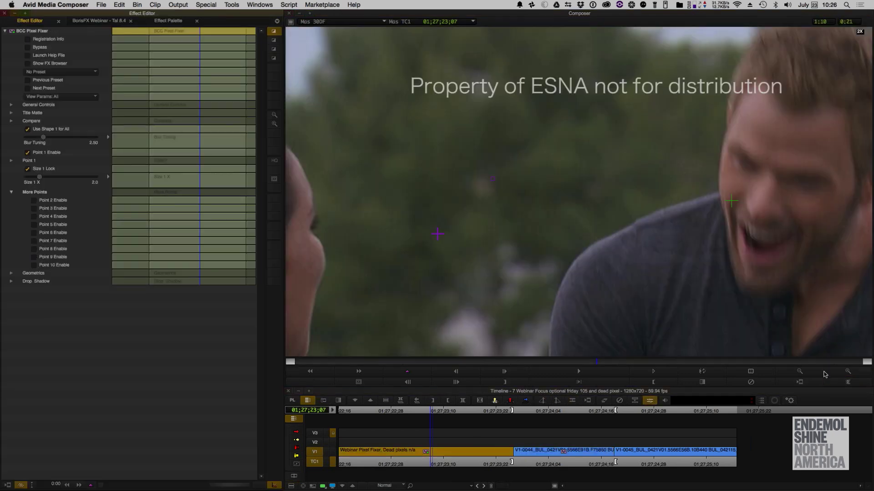
pyautogui.click(799, 372)
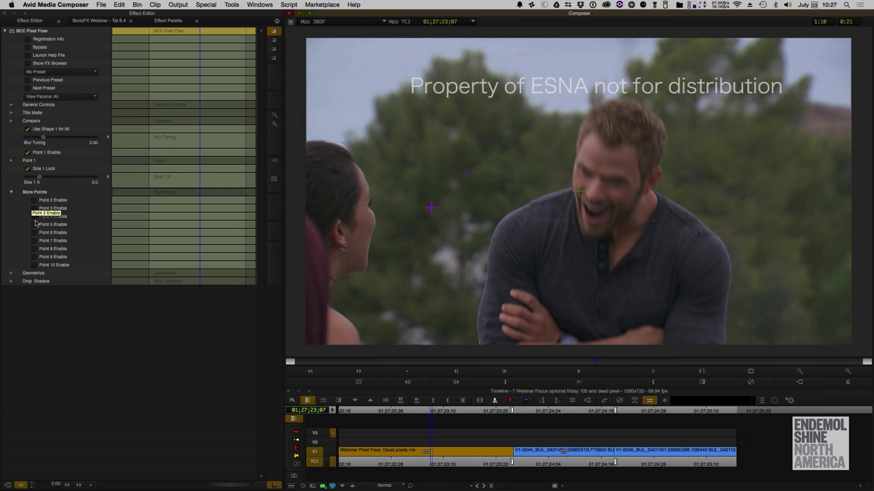
pyautogui.click(34, 200)
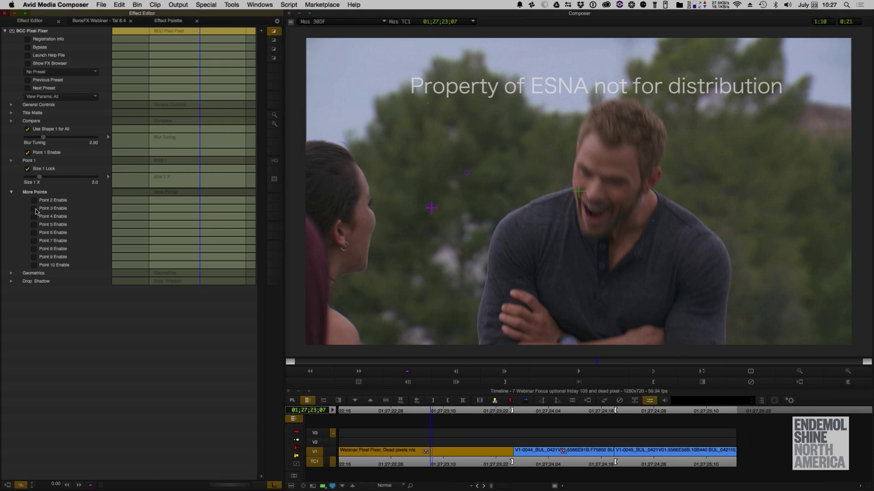
pyautogui.click(34, 216)
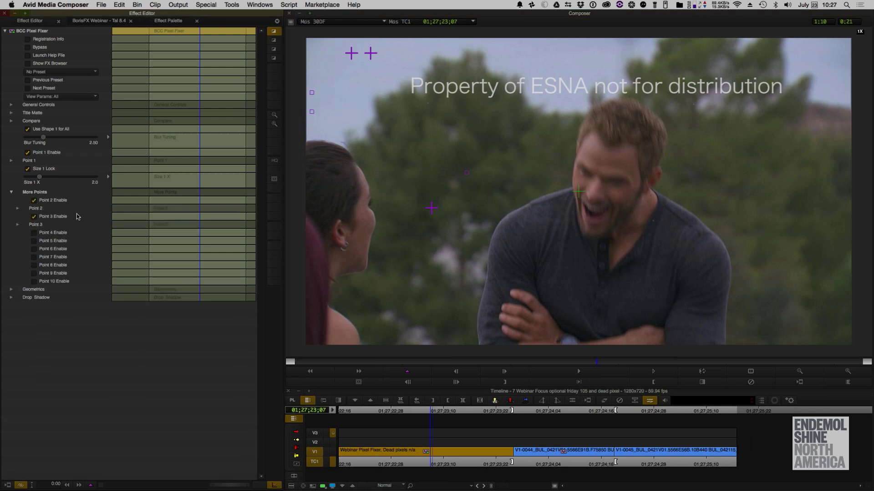
pyautogui.click(33, 233)
# Step: Place Point 4 near the dead pixel at about 215 x -275, Point 3 on the upper-left trees, and Point 2 at about 140 x 106
pyautogui.click(389, 54)
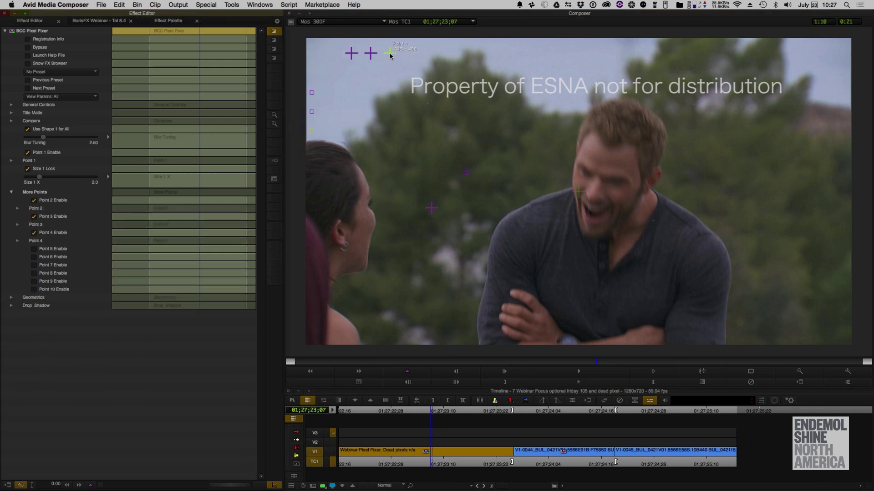
pyautogui.moveTo(390, 55); pyautogui.dragTo(696, 110)
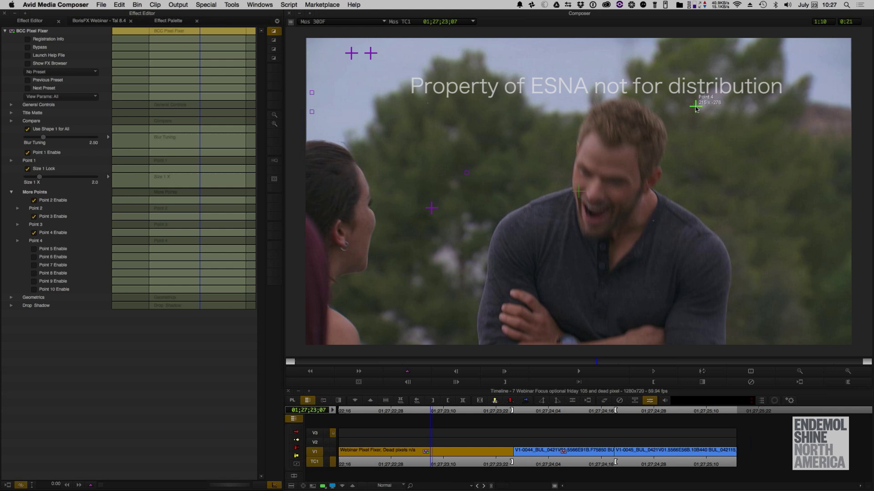
pyautogui.click(370, 53)
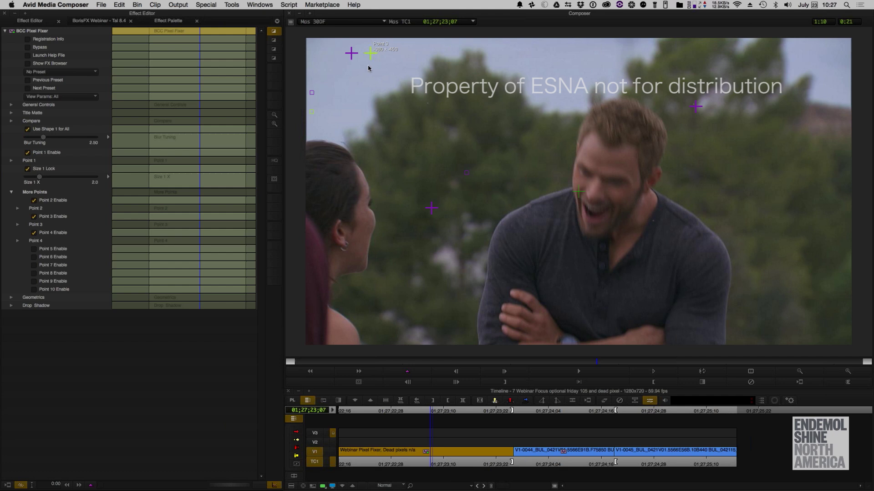
pyautogui.click(371, 55)
pyautogui.moveTo(370, 54); pyautogui.dragTo(426, 114)
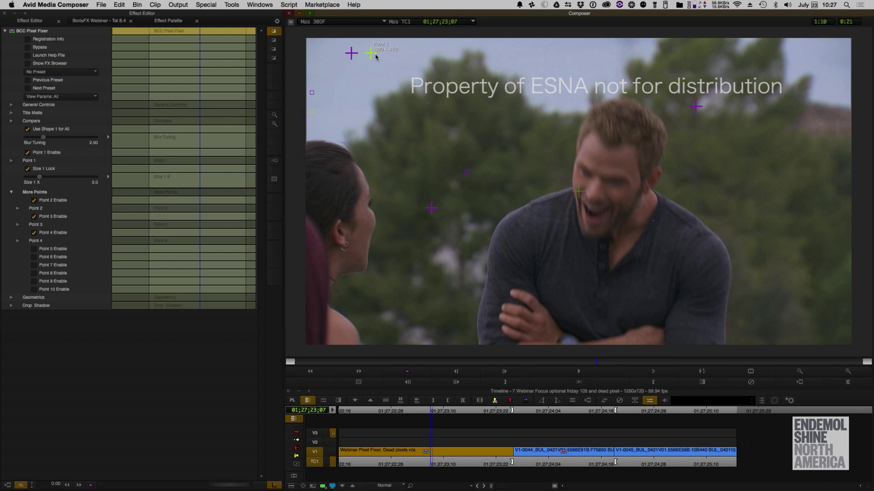
pyautogui.moveTo(376, 60); pyautogui.dragTo(430, 107)
pyautogui.click(351, 53)
pyautogui.moveTo(499, 131); pyautogui.dragTo(656, 228)
# Step: Fine-position Point 2 on the dead pixel on the man's shirt near his neck, at about 137 x 95
pyautogui.click(846, 372)
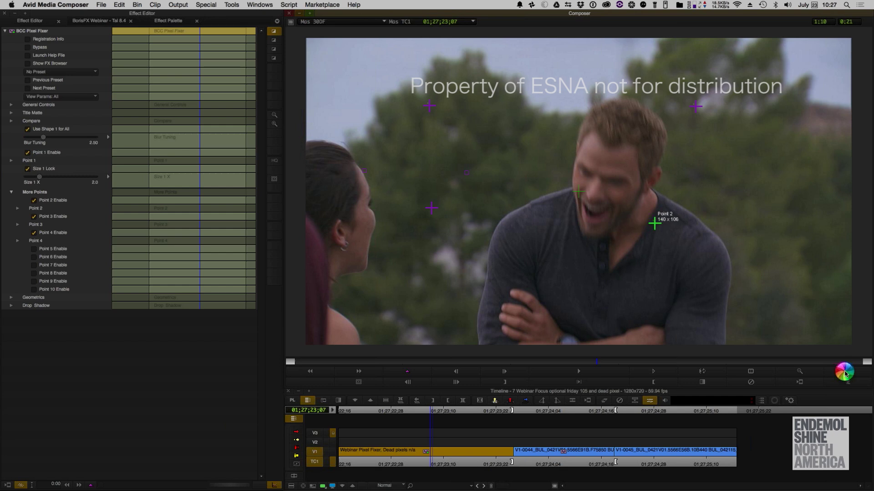
pyautogui.click(846, 372)
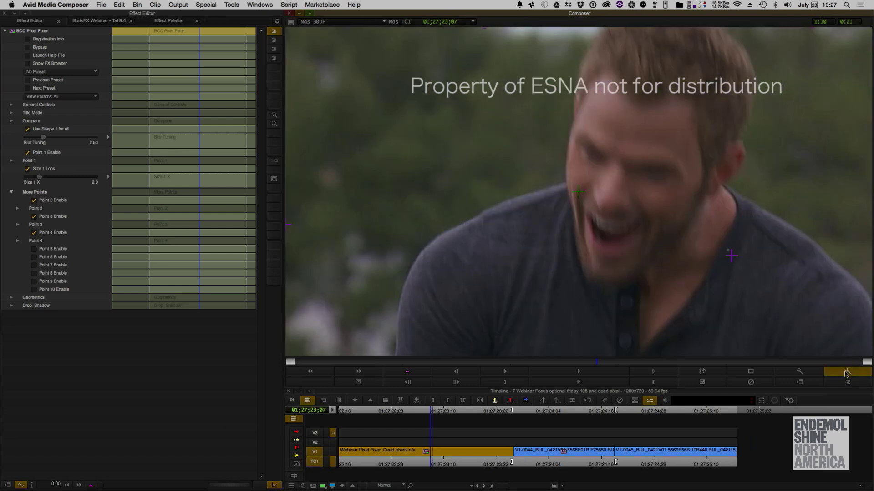
pyautogui.moveTo(684, 203); pyautogui.dragTo(292, 135)
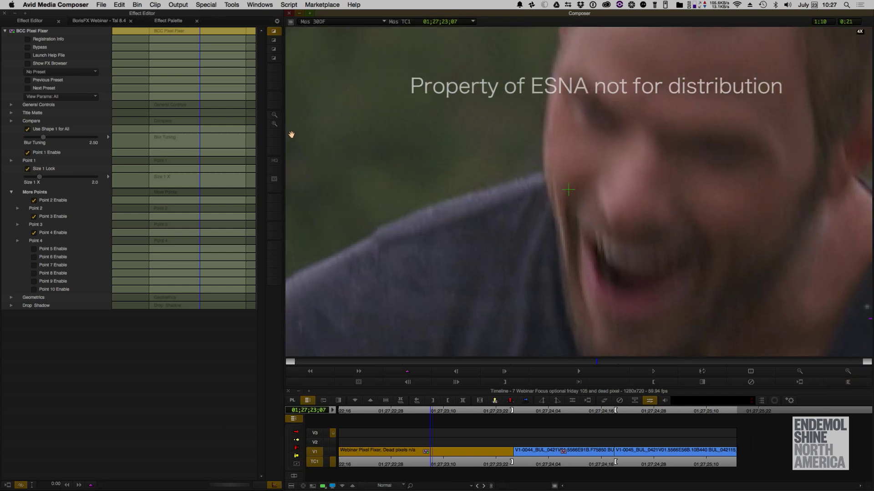
pyautogui.moveTo(504, 290); pyautogui.dragTo(495, 278)
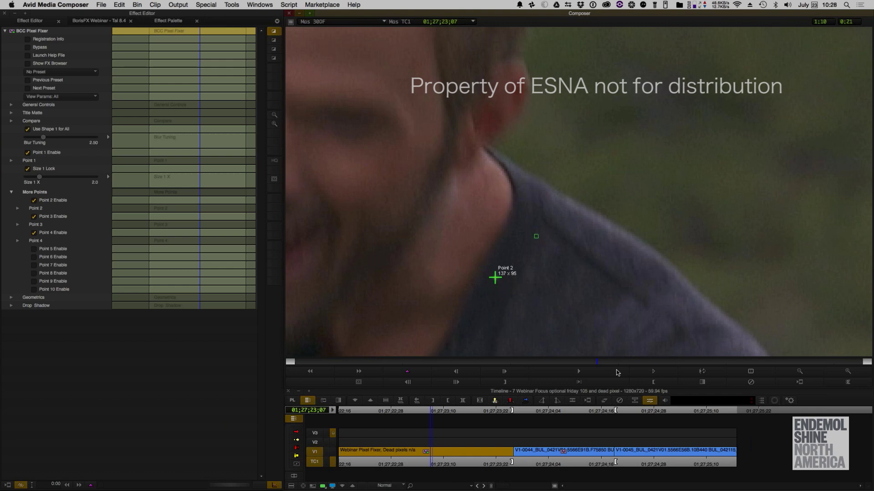
pyautogui.click(495, 288)
# Step: Fine-position Point 4 on the dead pixel in the trees beside the man's head, at about 210 x -285
pyautogui.moveTo(611, 80); pyautogui.dragTo(556, 313)
pyautogui.click(610, 54)
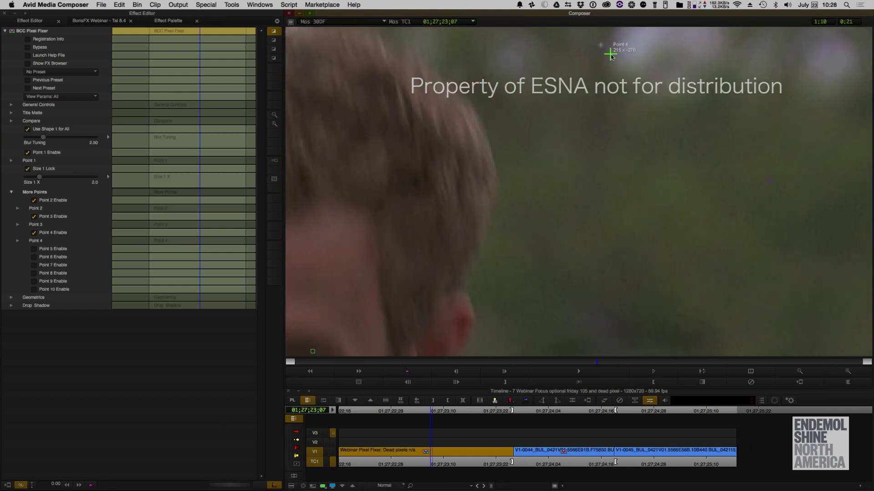
pyautogui.moveTo(610, 53); pyautogui.dragTo(601, 47)
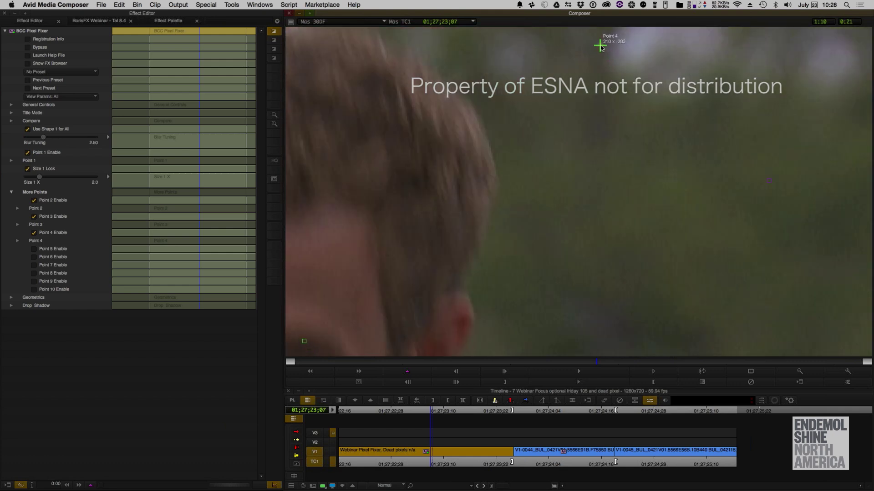
# Step: Fine-position Point 3 on the dead pixel in the upper-left trees, at about -276 x -288
pyautogui.click(478, 247)
pyautogui.moveTo(744, 163); pyautogui.dragTo(398, 203)
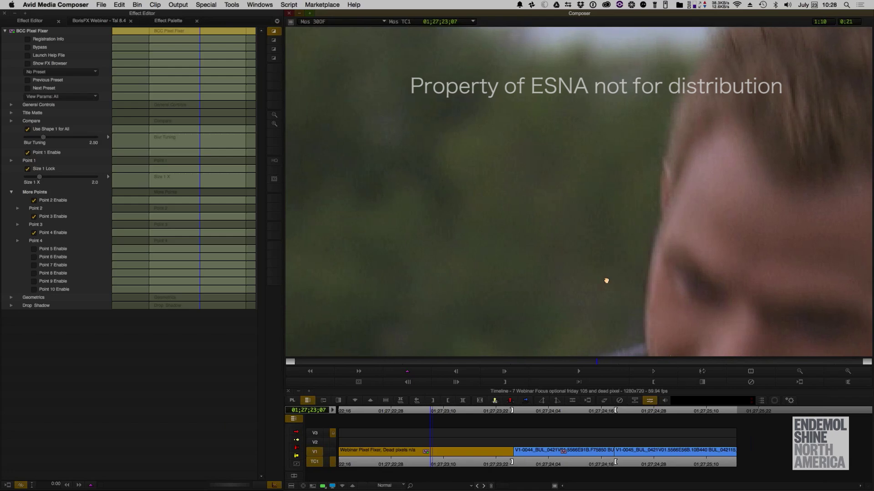
pyautogui.moveTo(605, 279); pyautogui.dragTo(641, 308)
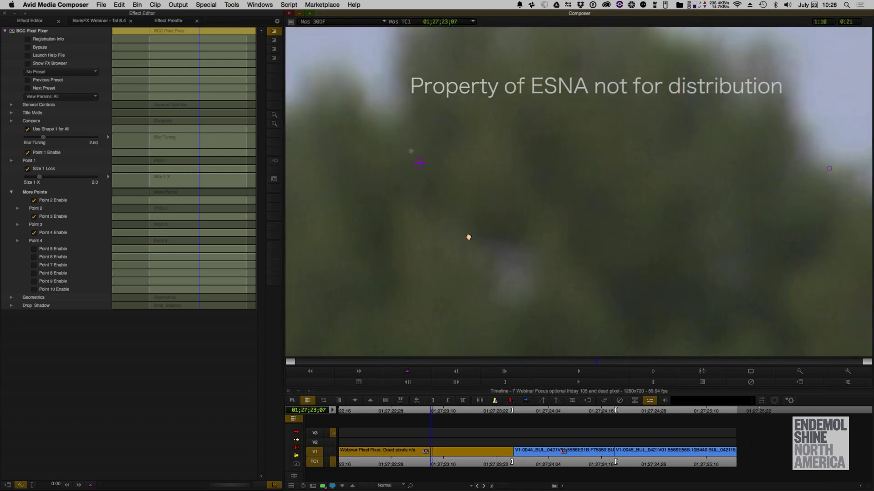
pyautogui.click(460, 177)
pyautogui.moveTo(458, 175); pyautogui.dragTo(452, 166)
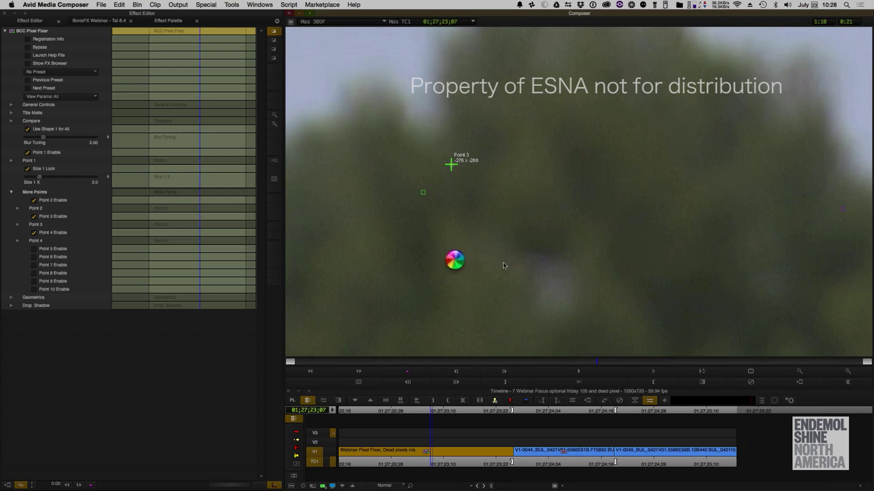
# Step: Render the Pixel Fixer effect on the dead-pixel clip
pyautogui.click(790, 373)
pyautogui.click(790, 373)
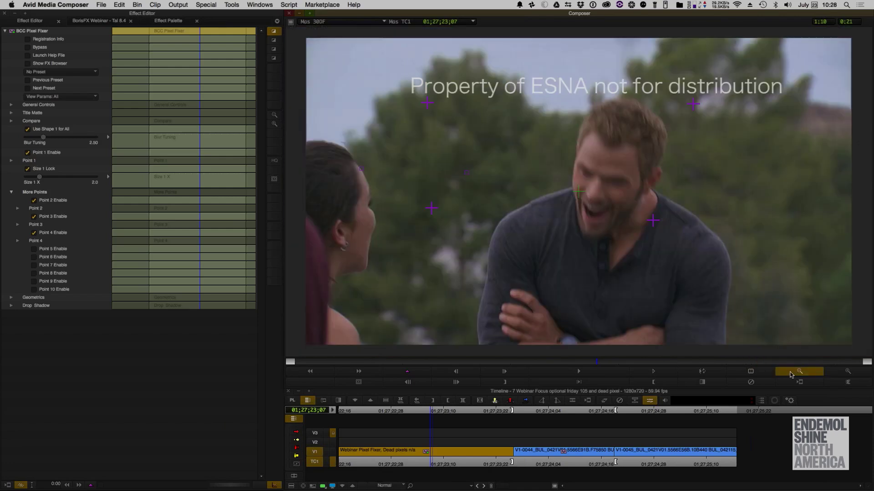
pyautogui.click(9, 485)
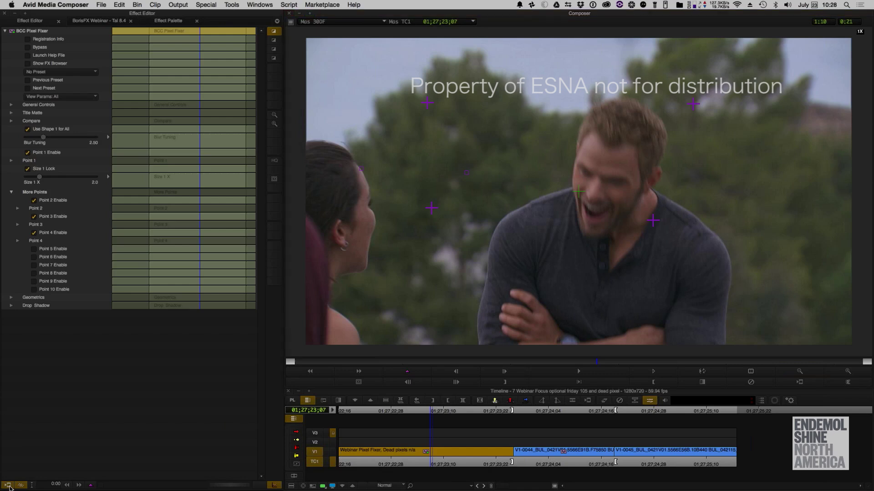
pyautogui.press('Return')
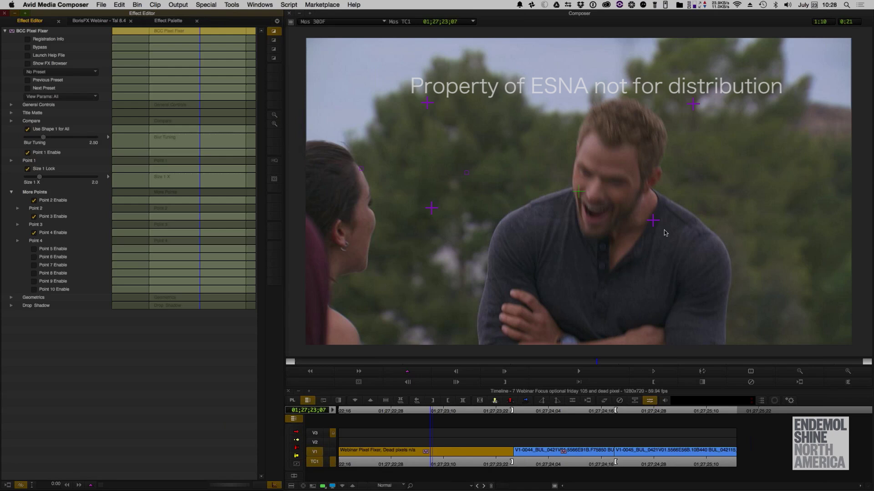
# Step: Review the rendered Pixel Fixer result across the dead-pixel clip
pyautogui.click(440, 464)
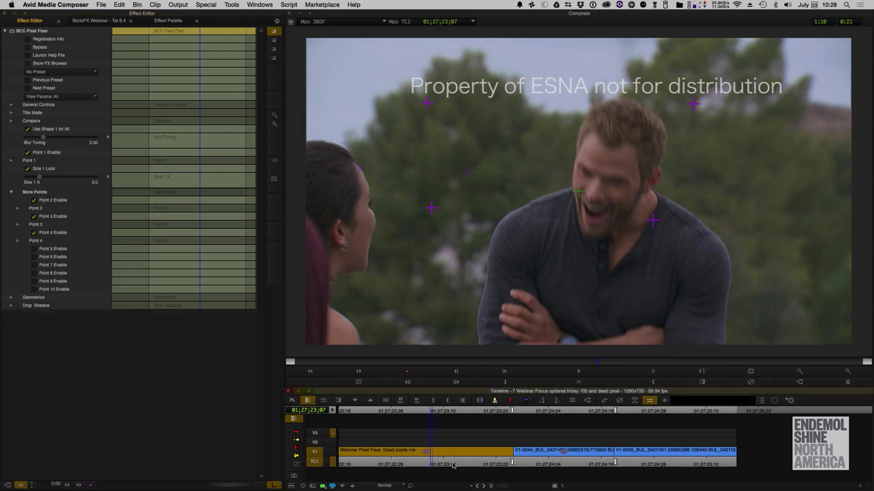
pyautogui.moveTo(411, 463)
pyautogui.mouseDown()
pyautogui.moveTo(382, 460)
pyautogui.moveTo(403, 457)
pyautogui.mouseUp()
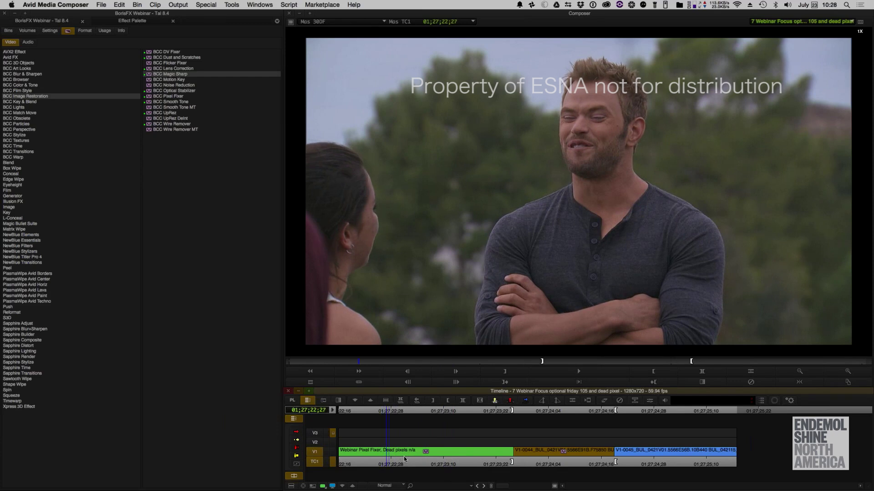
# Step: Save the Pixel Fixer settings as a preset named "camera 3 pixel fix"
pyautogui.click(651, 402)
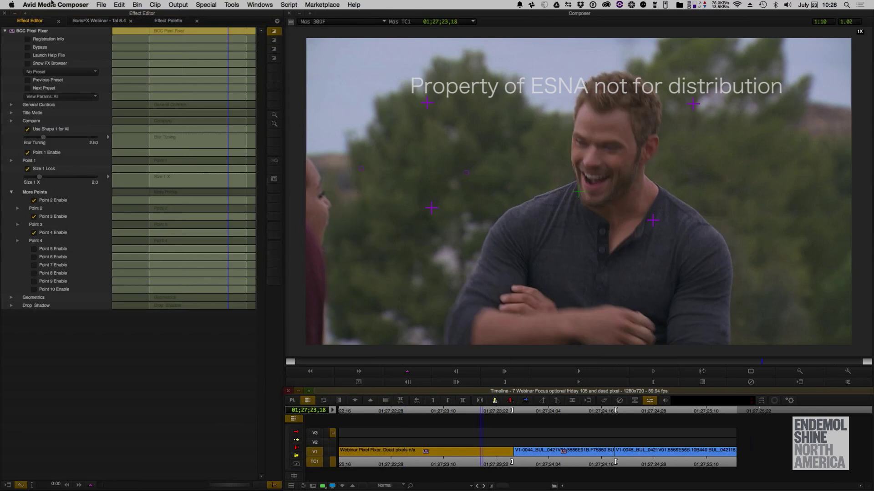
pyautogui.click(39, 72)
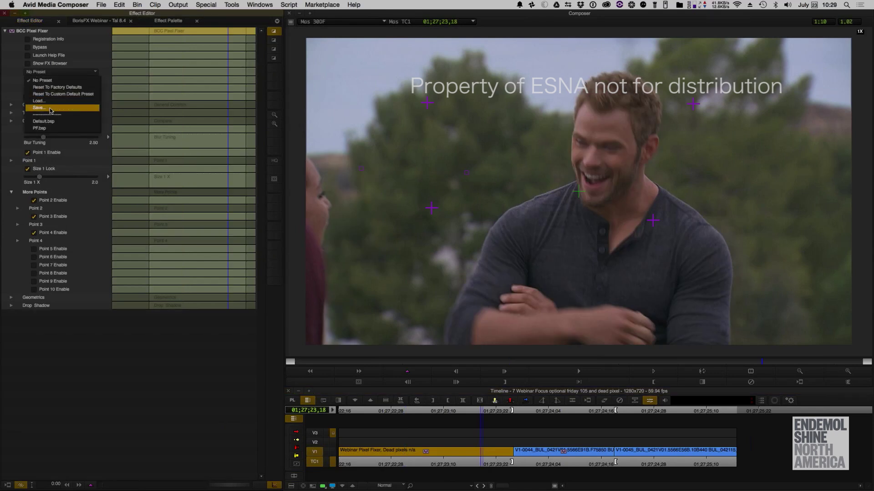
pyautogui.click(50, 109)
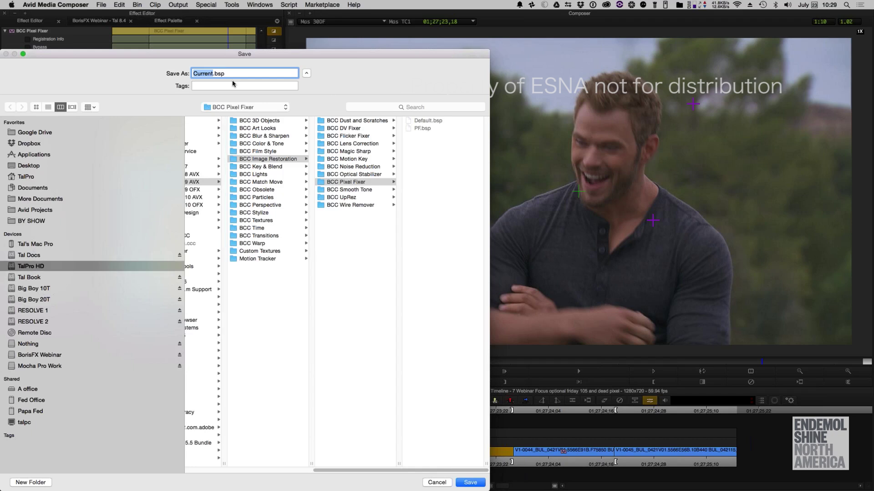
pyautogui.write('camera 3 pixel fix')
pyautogui.press('Return')
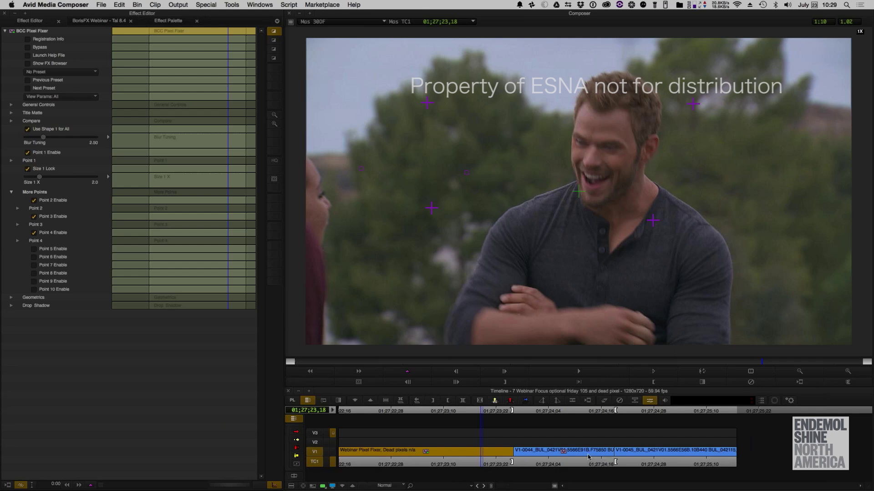
# Step: Compare the repaired clip with its nested original at 01;27;23;12 by repeatedly stepping in and out of the effect
pyautogui.click(453, 465)
pyautogui.click(531, 454)
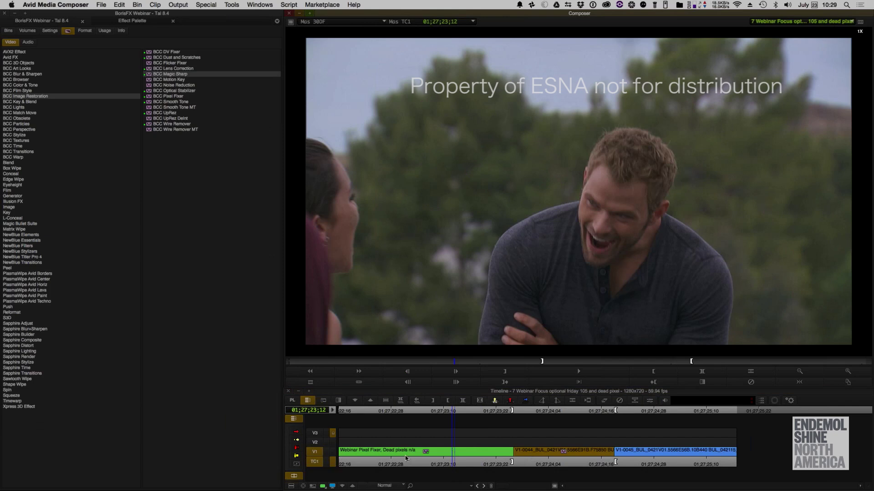
pyautogui.doubleClick(336, 455)
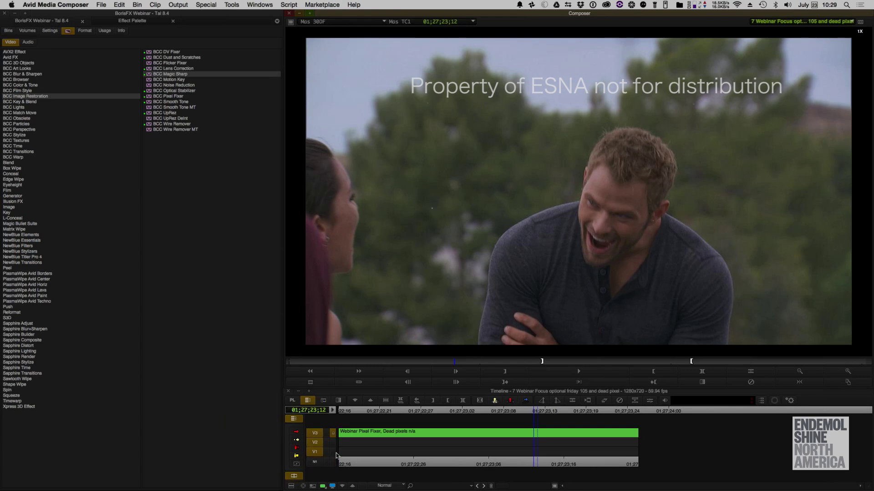
pyautogui.doubleClick(336, 455)
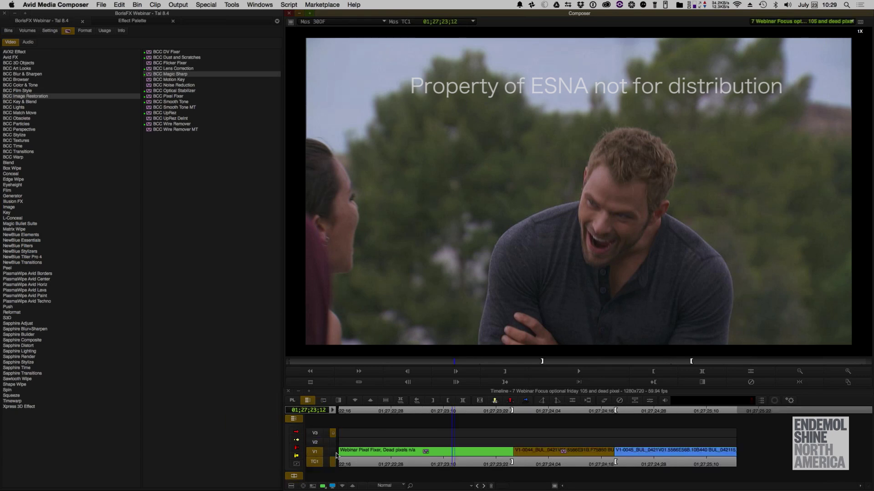
pyautogui.doubleClick(336, 455)
pyautogui.doubleClick(336, 455)
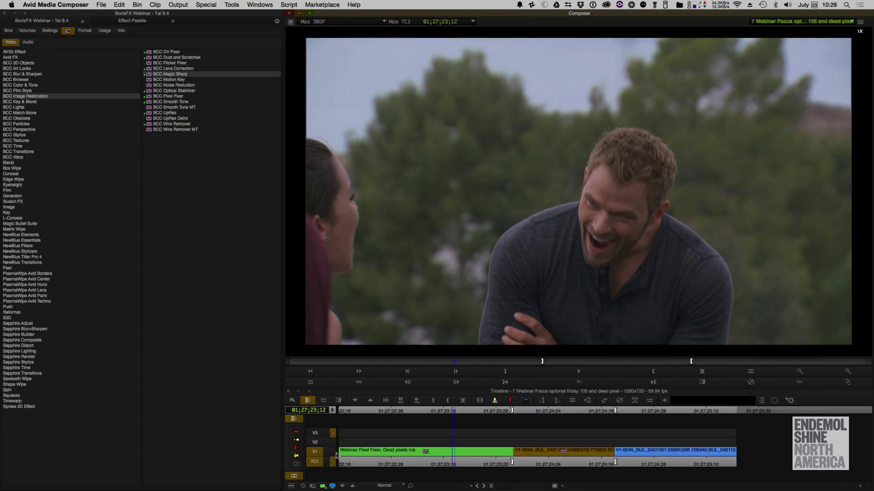
pyautogui.doubleClick(337, 455)
# Step: Play back the repaired clip and inspect its nested original again at 01;27;23;12, returning to the main sequence
pyautogui.click(378, 458)
pyautogui.press('space')
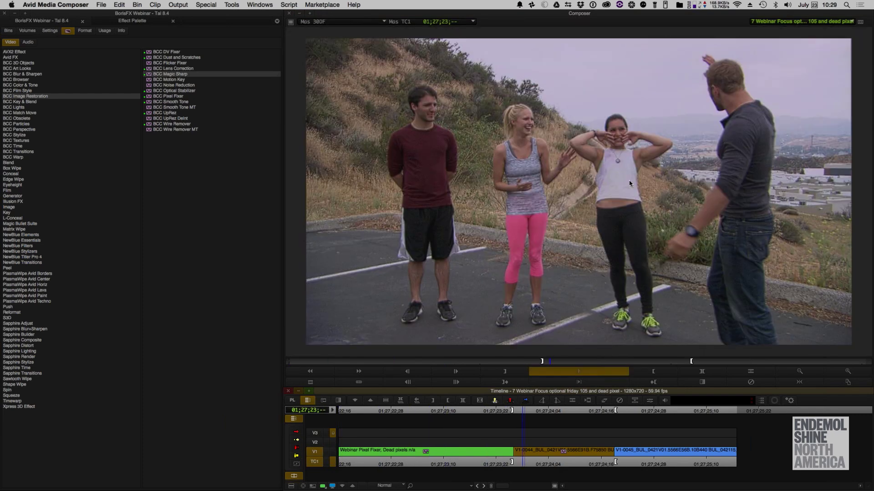
pyautogui.click(410, 457)
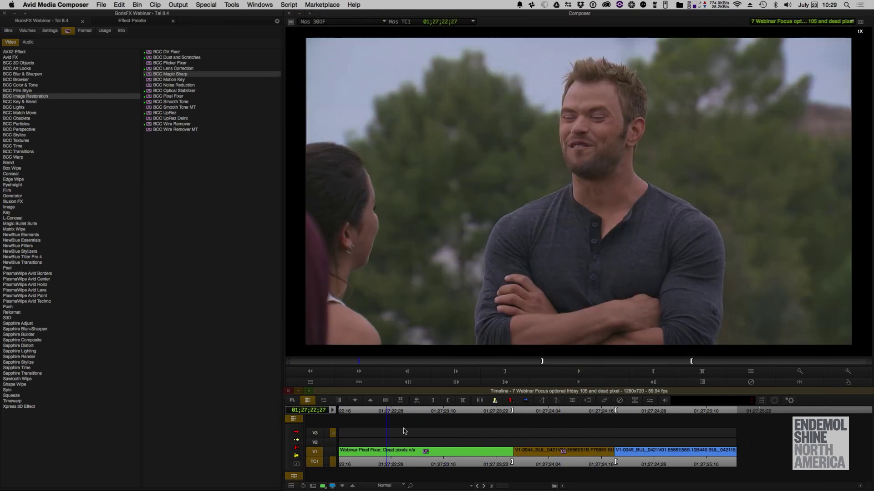
pyautogui.moveTo(448, 461); pyautogui.dragTo(457, 462)
pyautogui.press('Down')
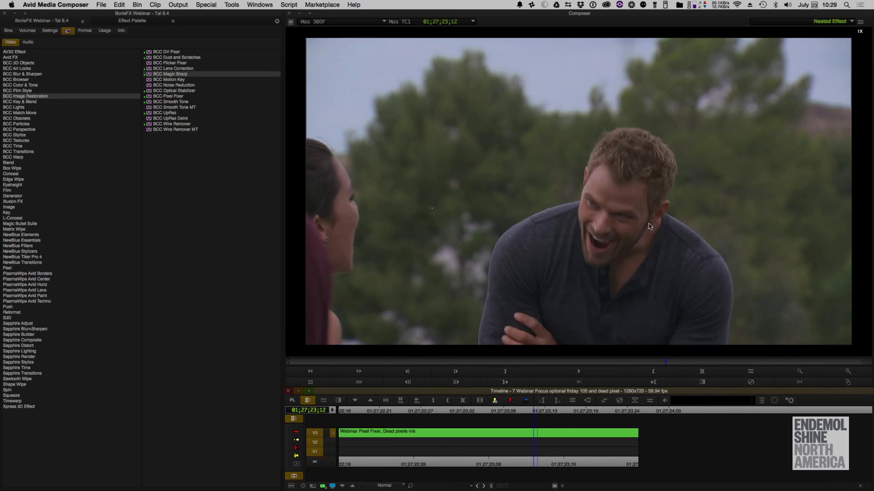
pyautogui.doubleClick(547, 416)
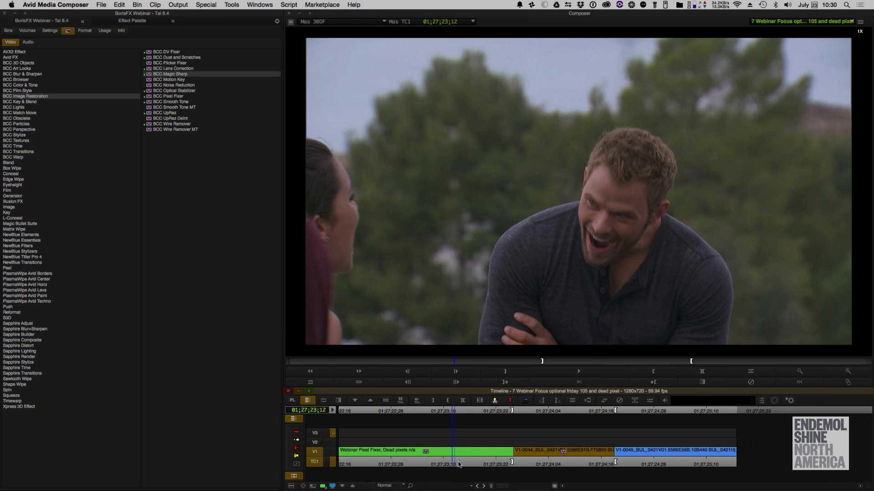
# Step: Move through the sequence to the group shot with the man in the yellow top at 01;18;29;01
pyautogui.press('Left')
pyautogui.press('Right')
pyautogui.press('Right')
pyautogui.press('Right')
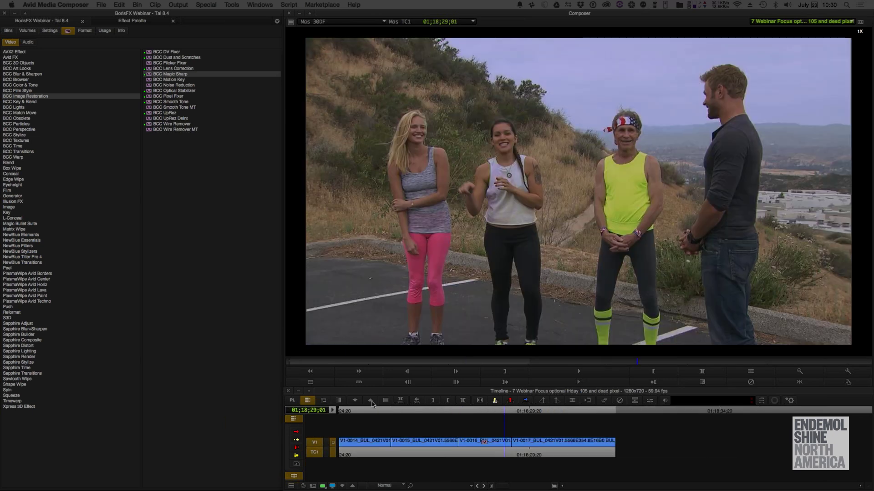
# Step: Remove the effect from the third clip in the "8 Webinar Flicker fixer 105" sequence and return to the sequence start
pyautogui.click(485, 444)
pyautogui.press('Delete')
pyautogui.moveTo(356, 454); pyautogui.dragTo(321, 455)
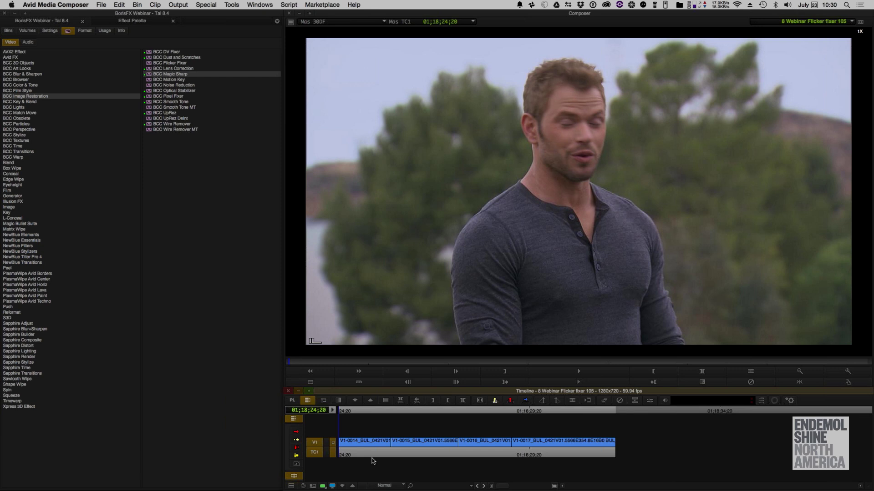
# Step: Play the sequence and scrub around the third and fourth clips to check the footage for flicker
pyautogui.press('space')
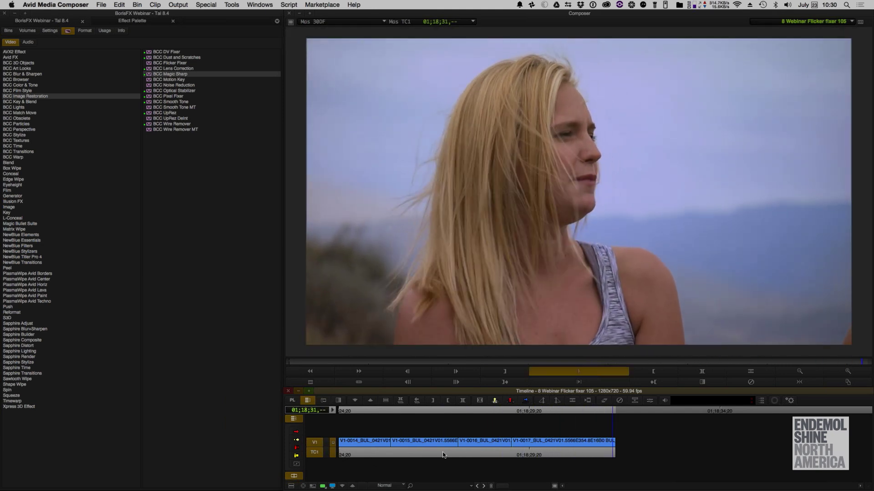
pyautogui.click(436, 450)
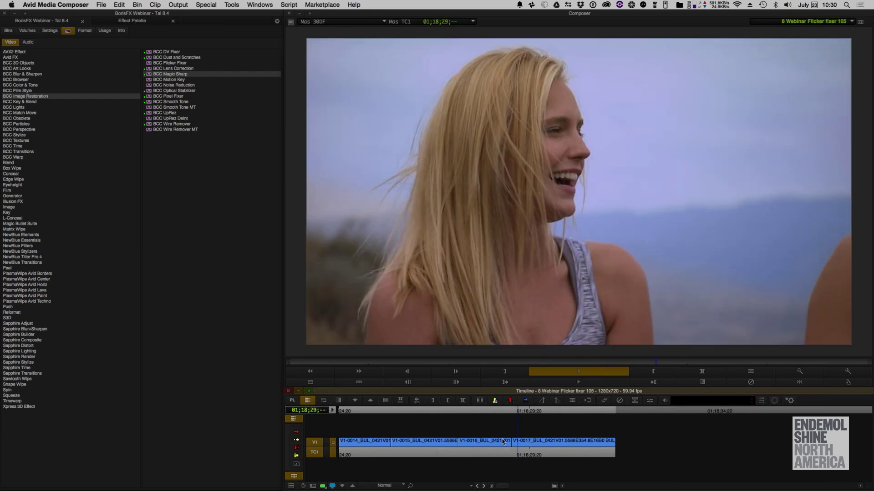
pyautogui.click(499, 440)
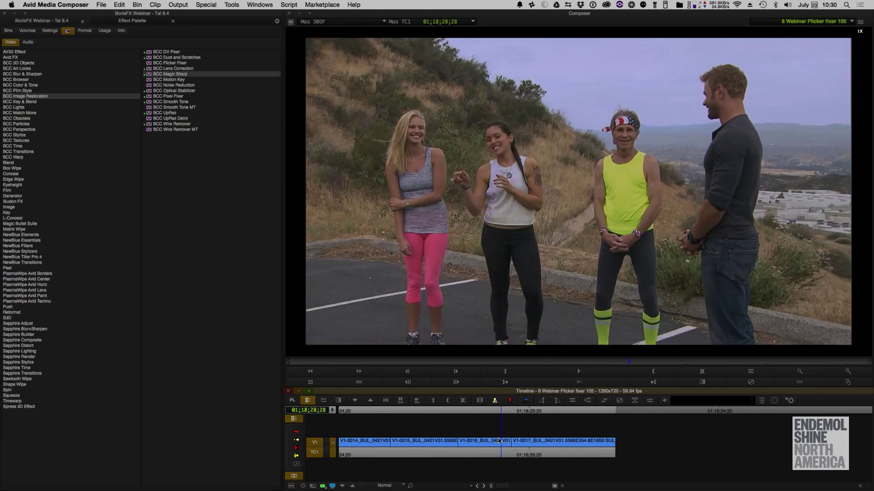
pyautogui.click(513, 443)
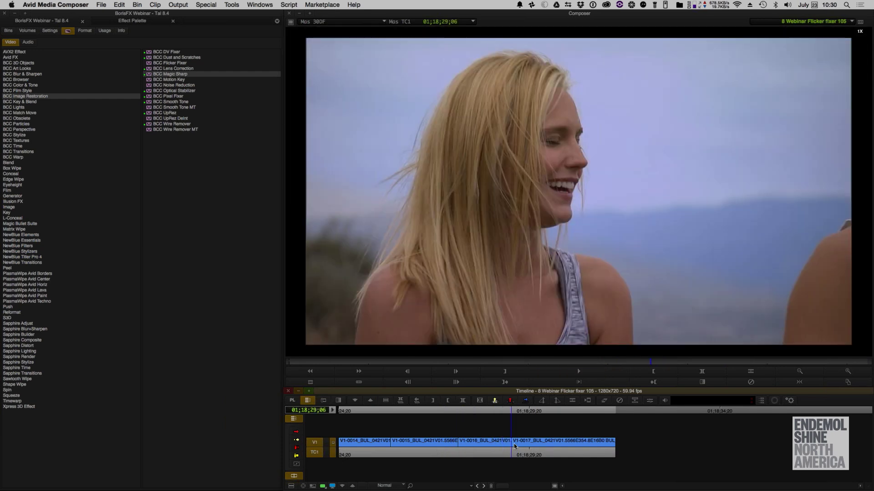
pyautogui.click(500, 441)
pyautogui.moveTo(495, 440); pyautogui.dragTo(468, 450)
# Step: Set in and out marks around the third clip and park on its first frame
pyautogui.click(455, 447)
pyautogui.press('t')
pyautogui.press('a')
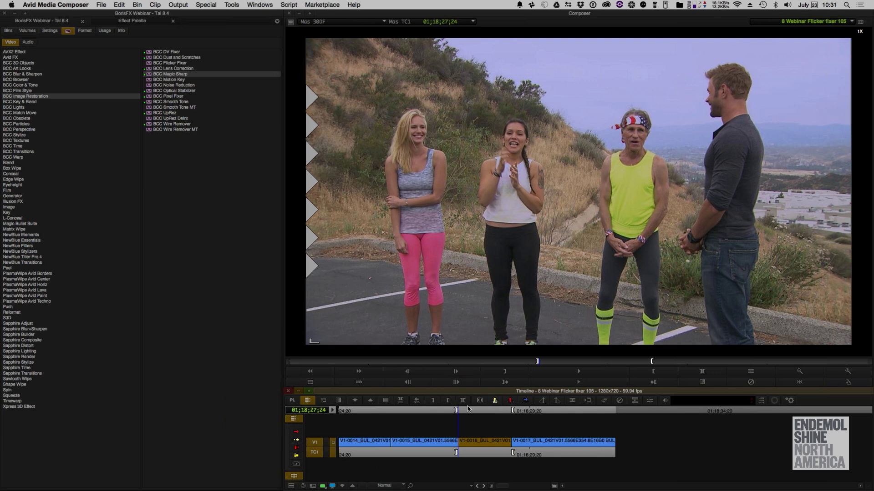
# Step: Apply the BCC Flicker Fixer effect from the BCC Image Restoration category to the marked third clip
pyautogui.click(198, 96)
pyautogui.press('Down')
pyautogui.press('Down')
pyautogui.press('Down')
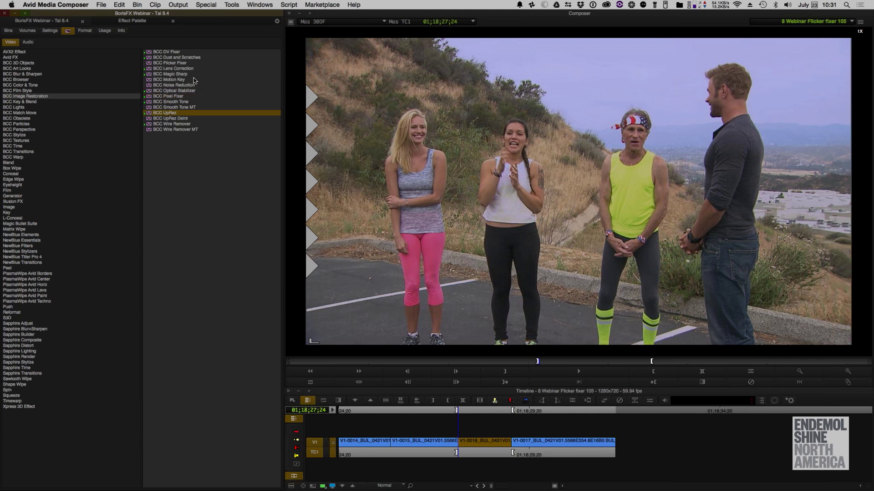
pyautogui.click(195, 64)
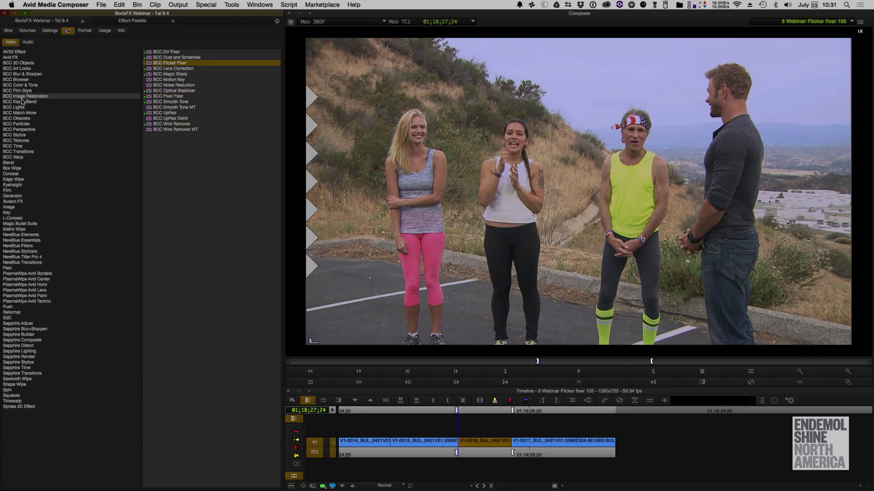
pyautogui.moveTo(181, 64); pyautogui.dragTo(485, 443)
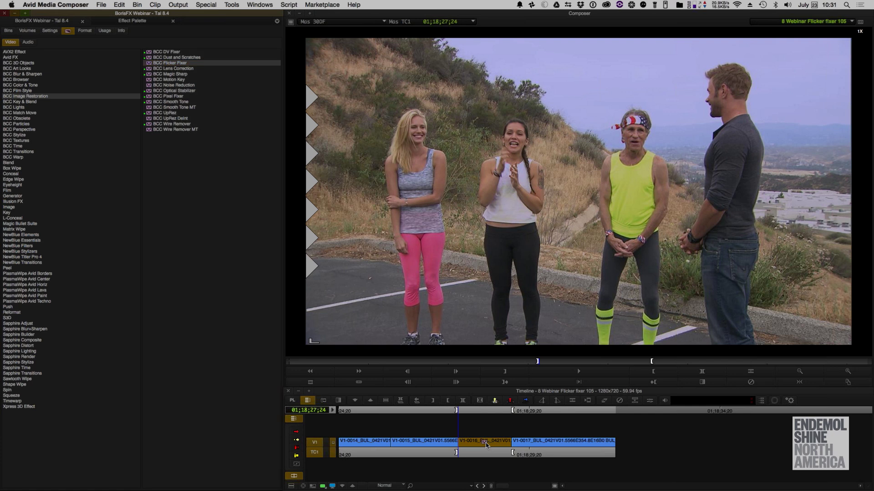
# Step: Open the Flicker Fixer parameters of the third clip and adjust the Time Window under Frame Analysis
pyautogui.click(649, 401)
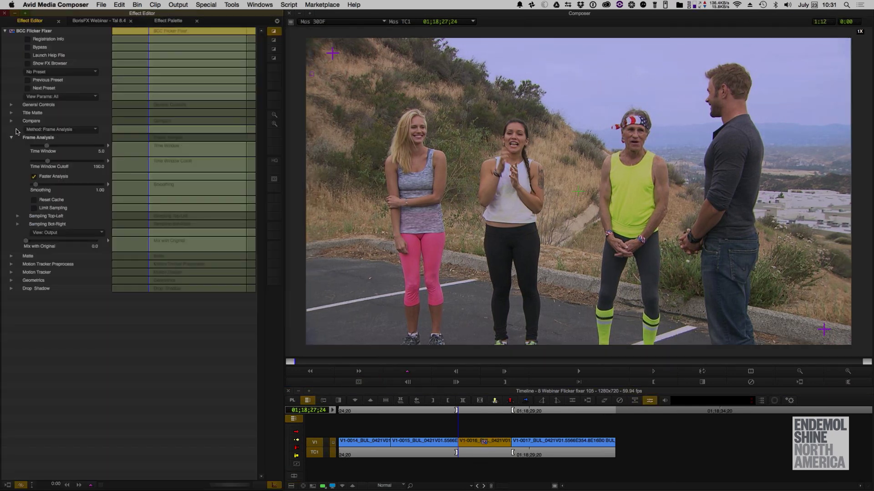
pyautogui.click(11, 139)
pyautogui.click(11, 138)
pyautogui.moveTo(47, 148); pyautogui.dragTo(108, 150)
pyautogui.click(7, 486)
# Step: Play repeatedly from the end of the second clip through the third clip to review the flicker correction
pyautogui.click(446, 266)
pyautogui.click(442, 454)
pyautogui.click(431, 451)
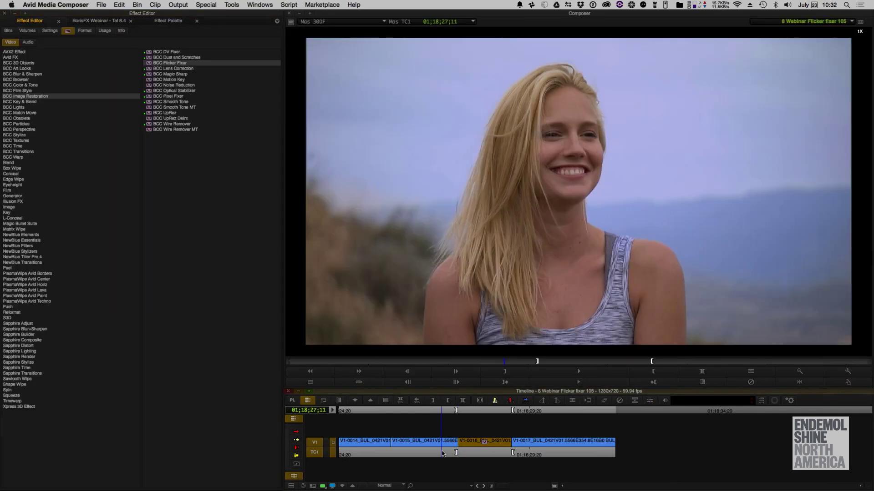
pyautogui.press('space')
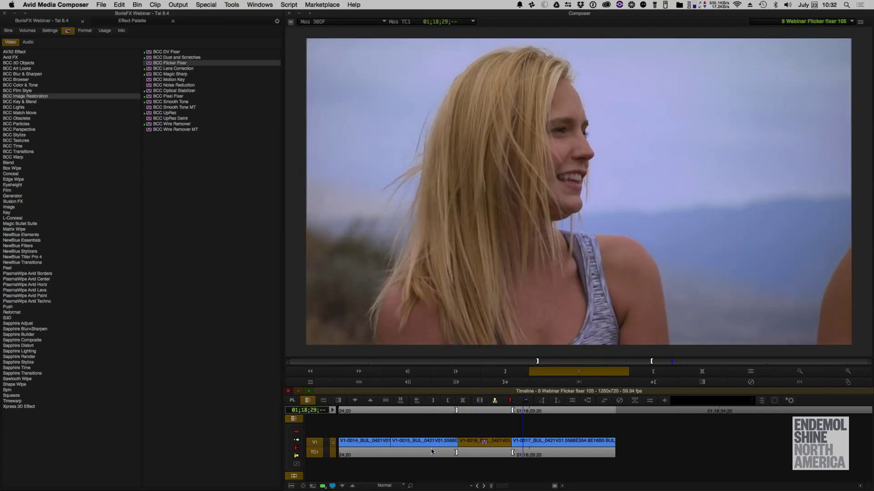
pyautogui.click(432, 452)
pyautogui.press('space')
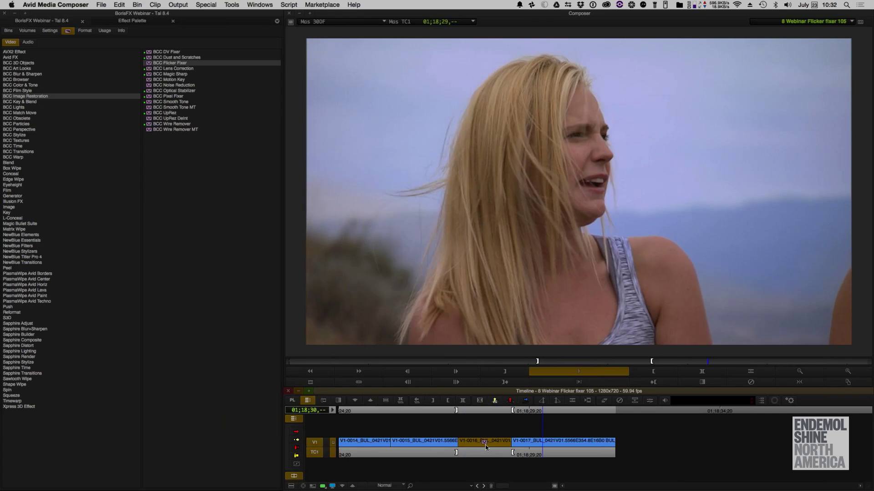
pyautogui.click(477, 450)
pyautogui.click(441, 451)
pyautogui.press('space')
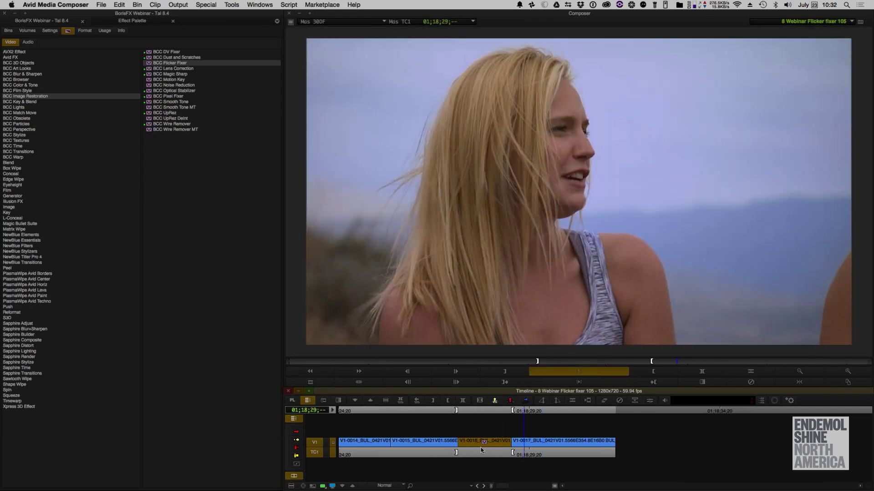
pyautogui.click(480, 449)
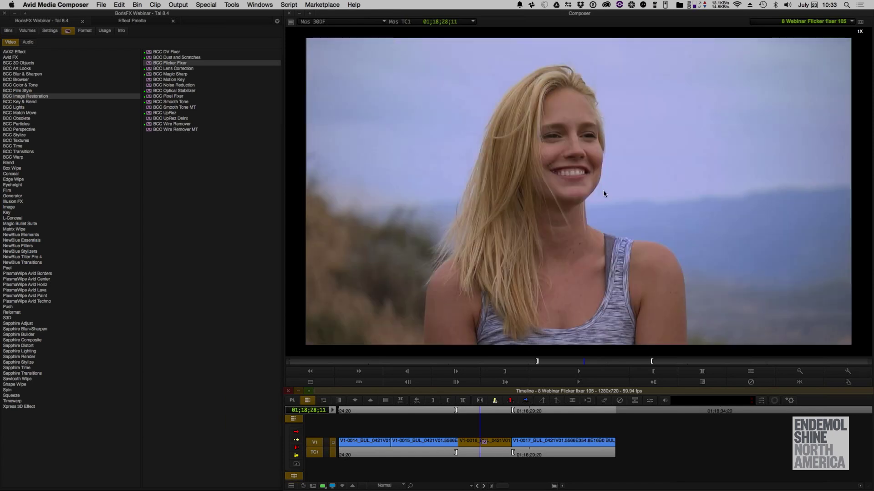
# Step: Replay the corrected clip and scrub across the cuts on both sides of it to compare the brightness
pyautogui.click(605, 191)
pyautogui.press('space')
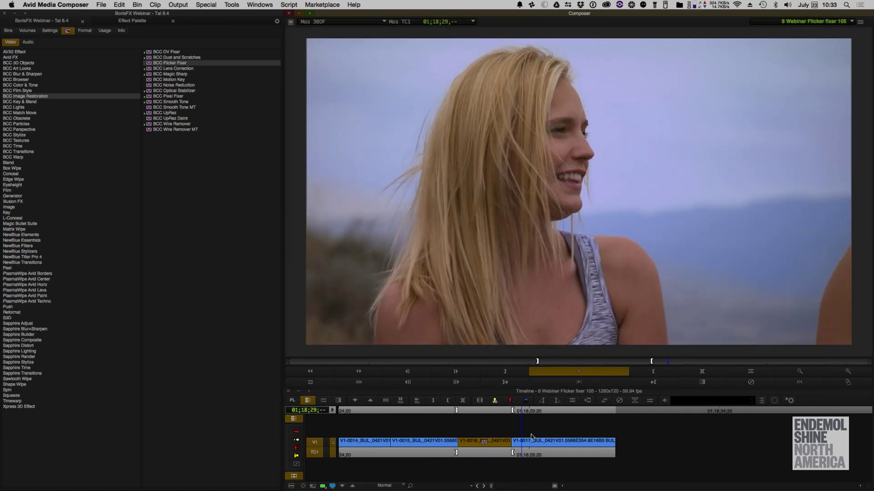
pyautogui.press('space')
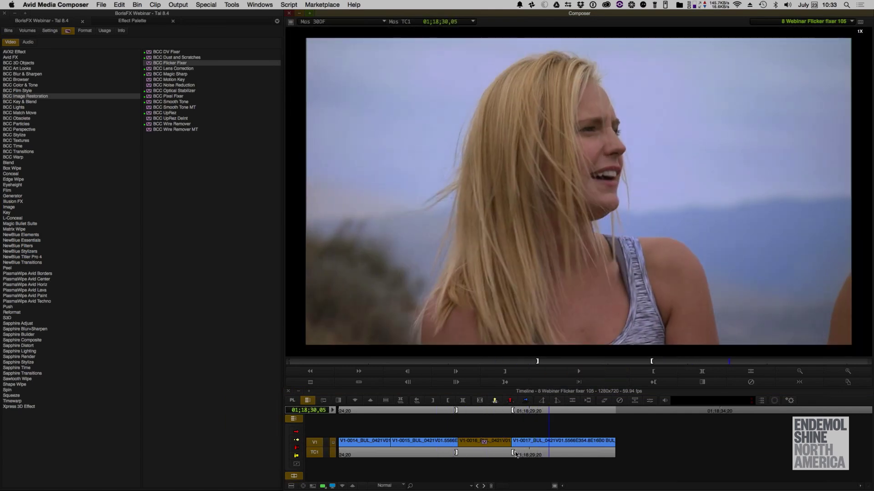
pyautogui.click(514, 453)
pyautogui.click(512, 453)
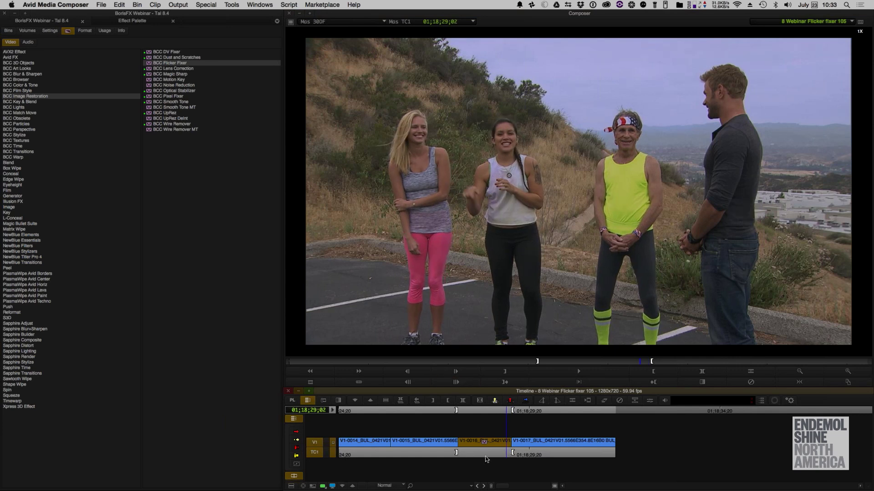
pyautogui.click(460, 453)
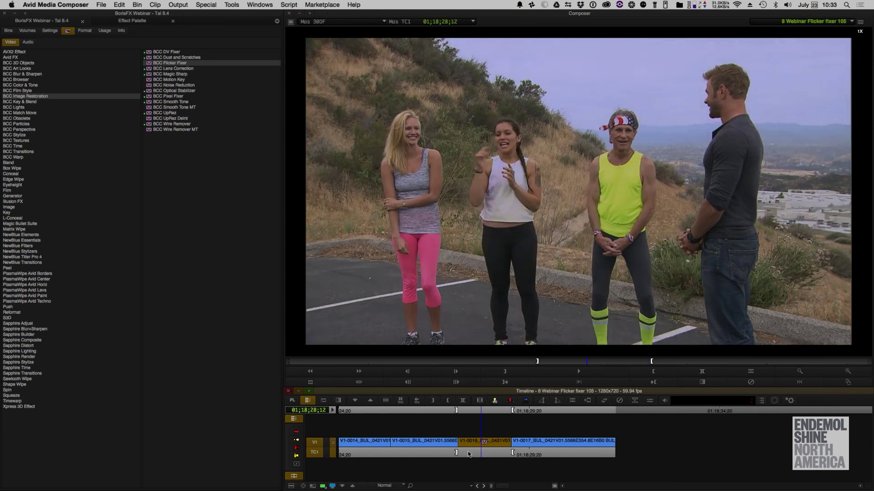
pyautogui.click(438, 453)
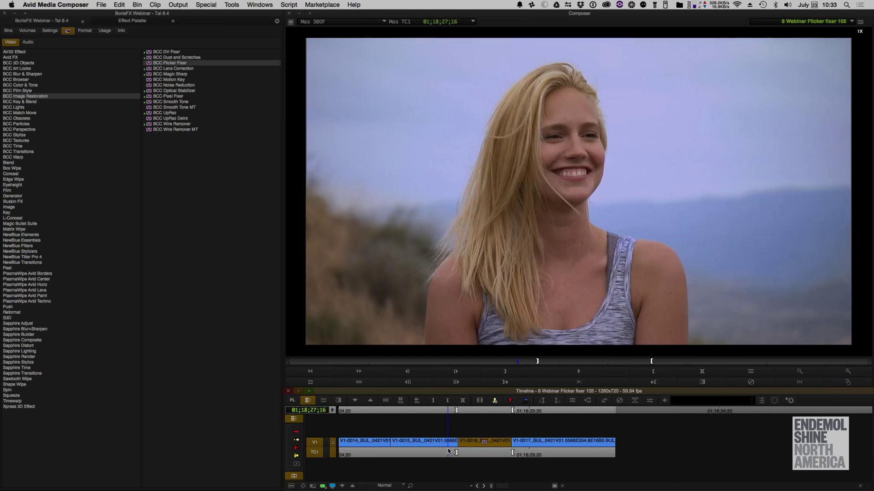
pyautogui.press('j')
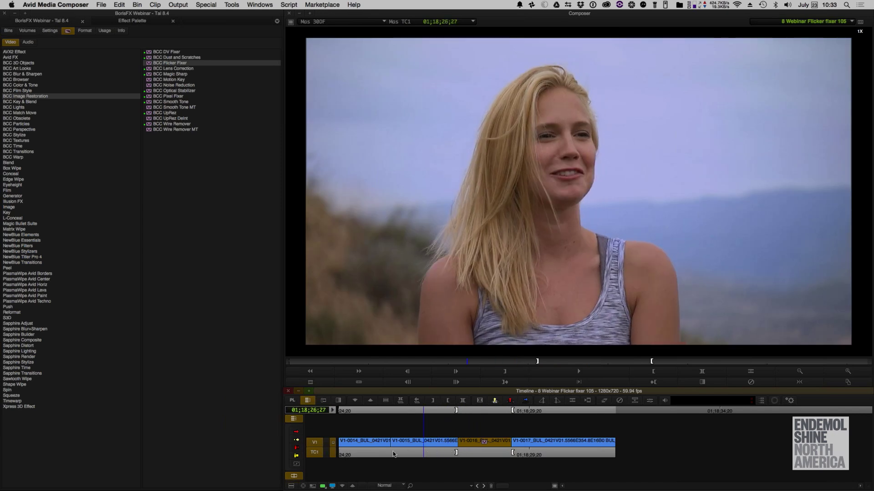
pyautogui.press('l')
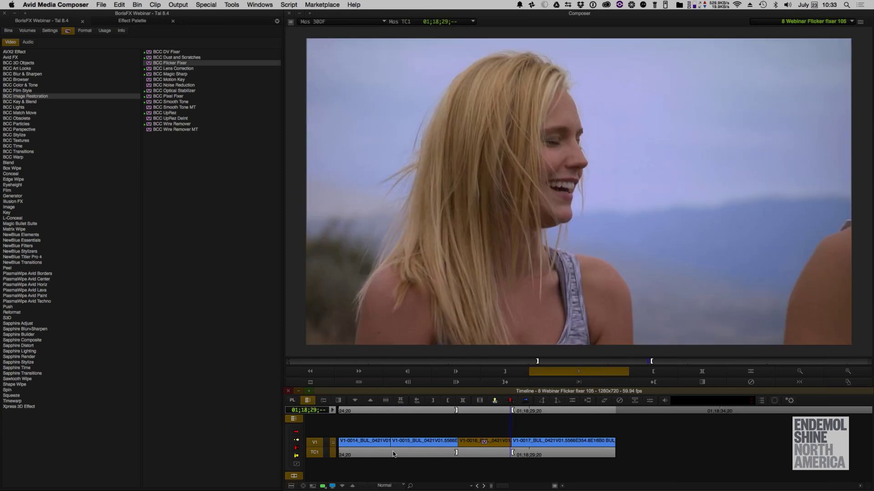
pyautogui.press('k')
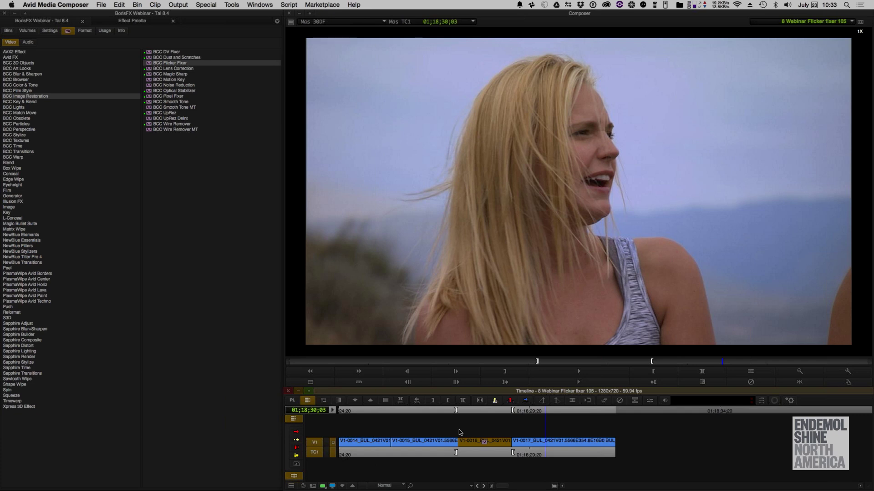
# Step: Step forward frame by frame from the middle of the corrected third clip to inspect individual frames
pyautogui.click(475, 451)
pyautogui.press('Right')
pyautogui.press('Right')
pyautogui.press('Right')
pyautogui.press('Right')
pyautogui.press('Right')
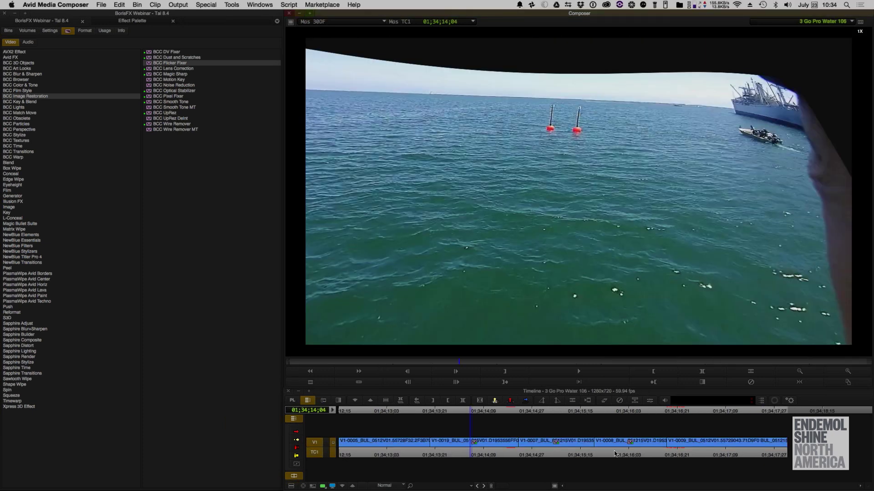
# Step: Inspect the nested contents of the V1-0008 clip in the "3 Go Pro Water 106" sequence and collapse them again
pyautogui.click(629, 450)
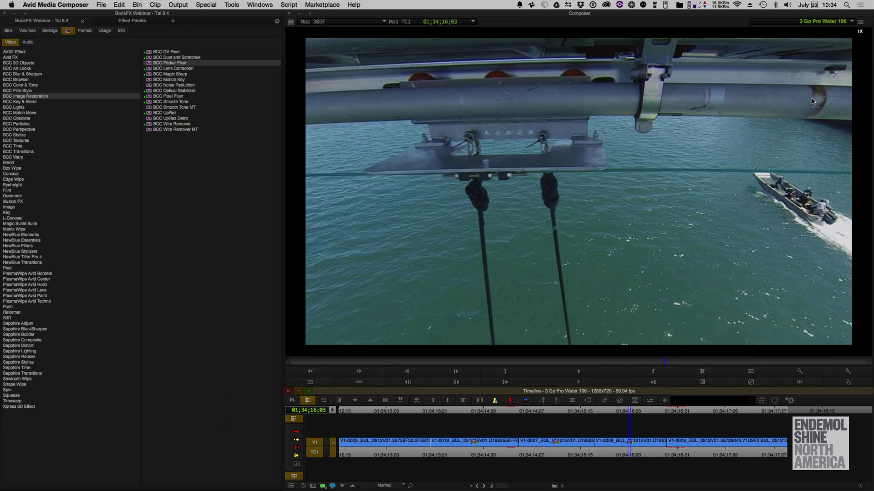
pyautogui.doubleClick(607, 446)
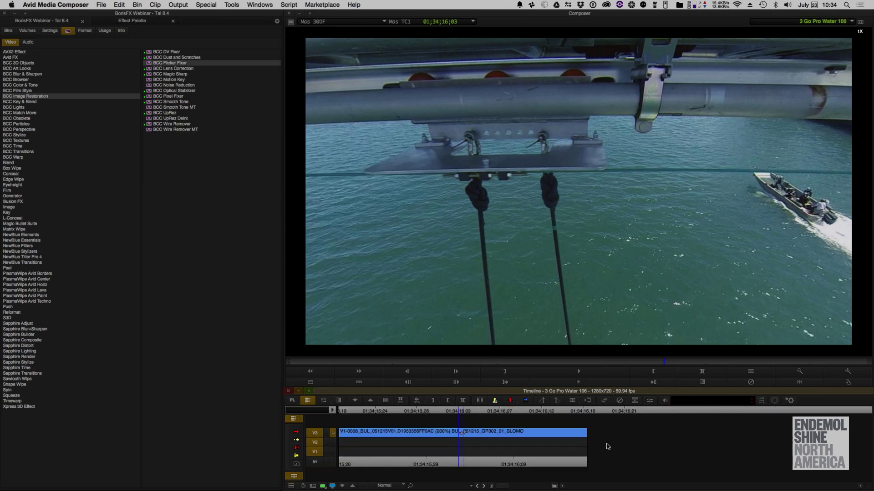
pyautogui.doubleClick(607, 446)
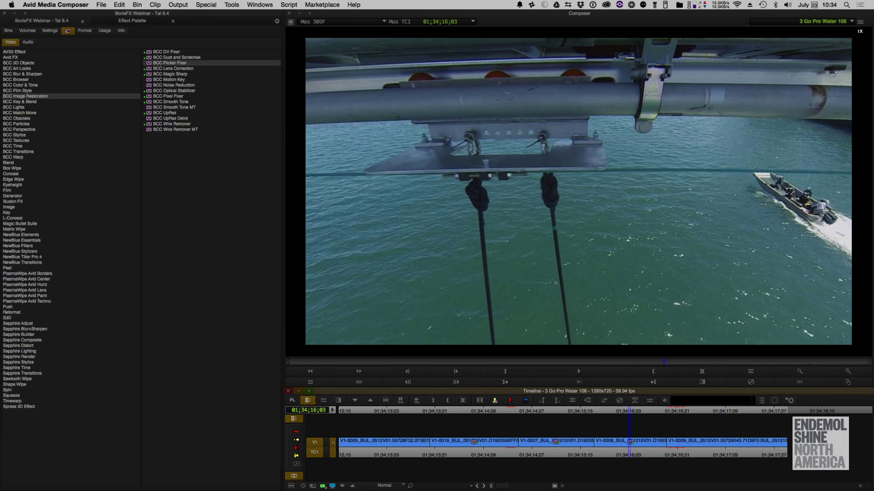
# Step: Scrub back through the GoPro water clips and park near the start of the first clip with the helicopter shot
pyautogui.click(656, 451)
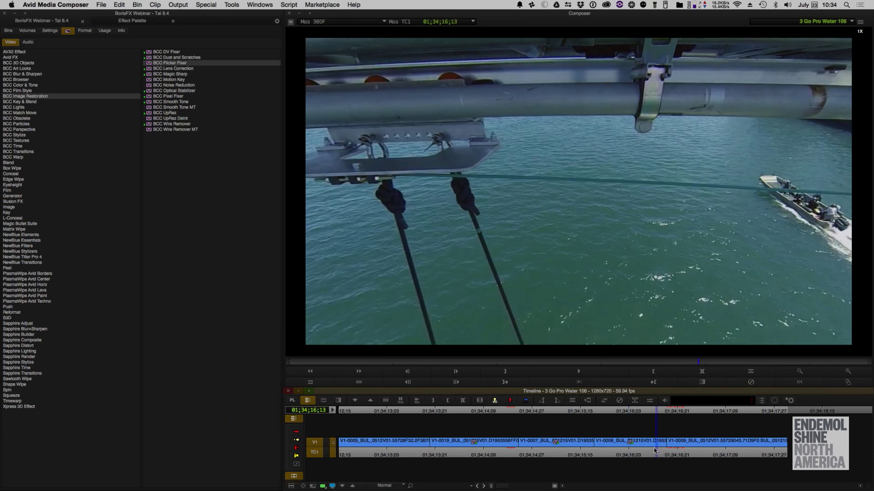
pyautogui.click(655, 451)
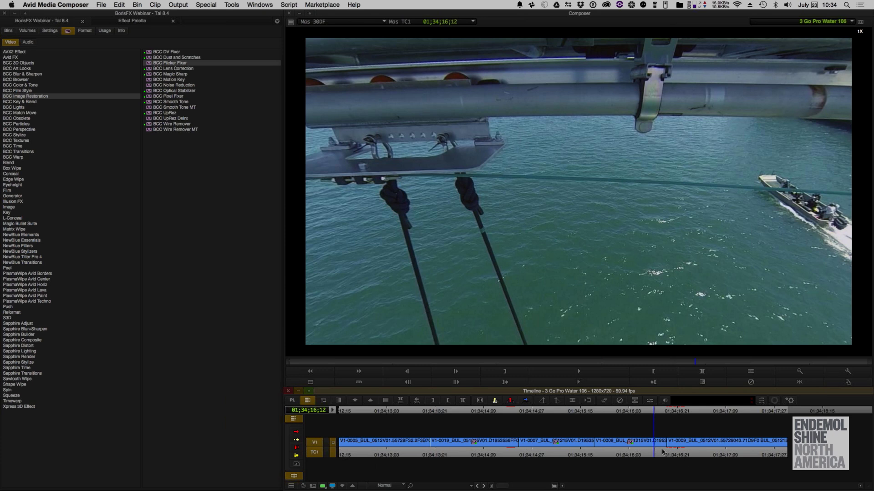
pyautogui.click(664, 451)
pyautogui.moveTo(664, 451); pyautogui.dragTo(568, 453)
pyautogui.click(494, 449)
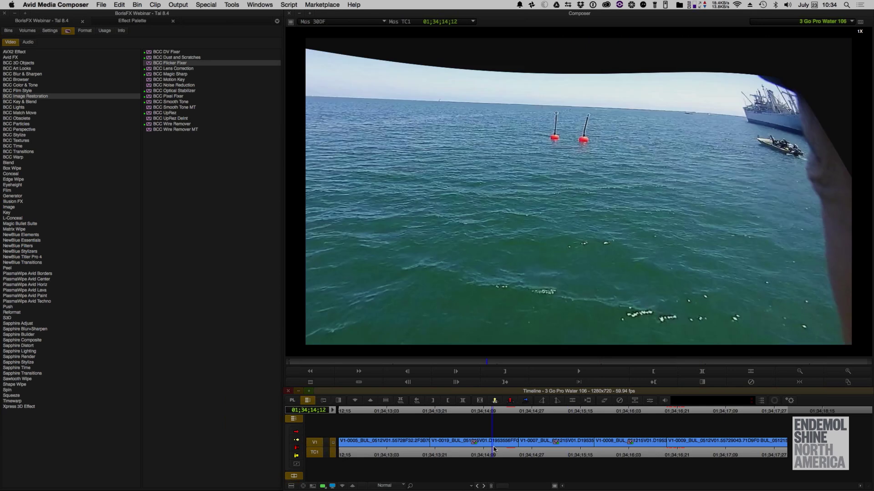
pyautogui.click(460, 450)
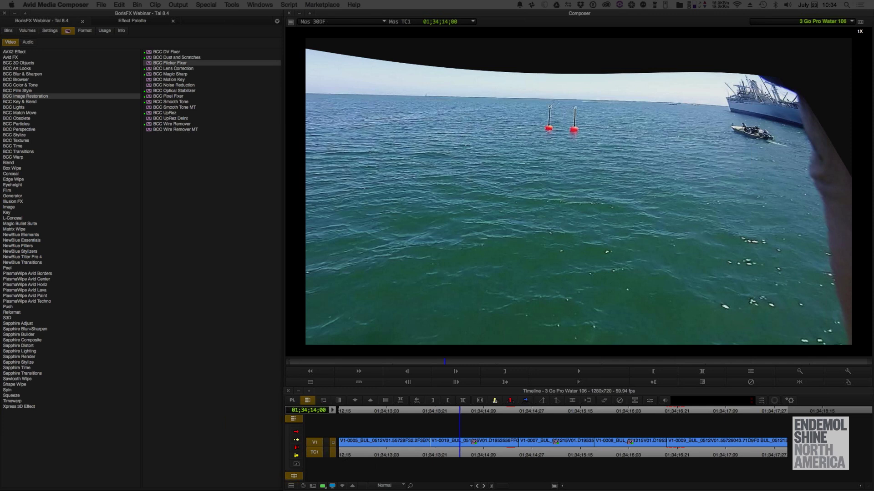
pyautogui.click(359, 457)
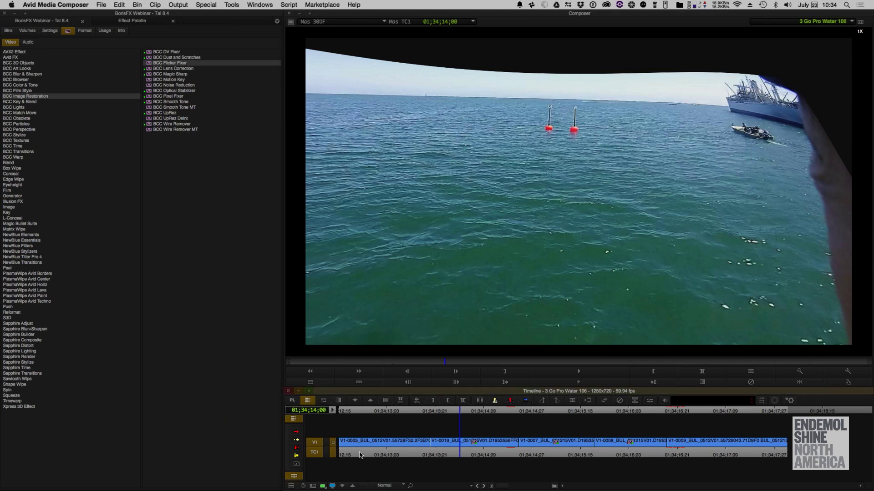
pyautogui.click(359, 455)
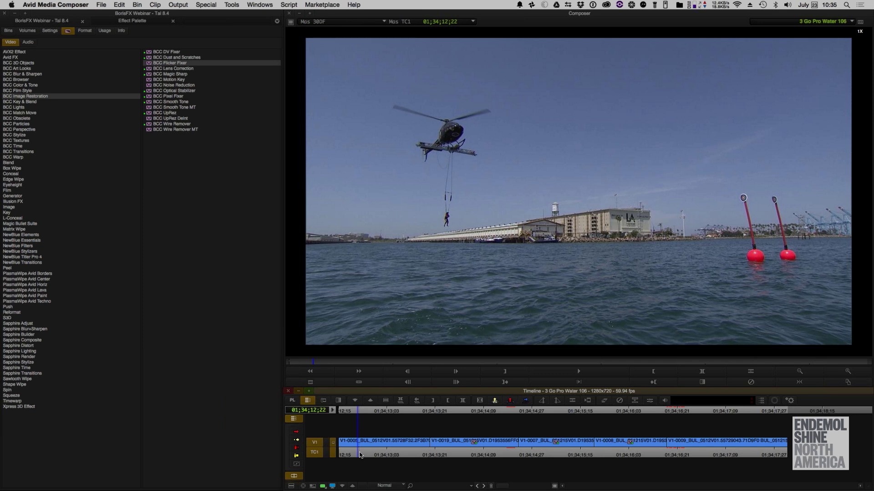
# Step: Switch to About This Mac to show the computer's hardware overview
pyautogui.click(12, 5)
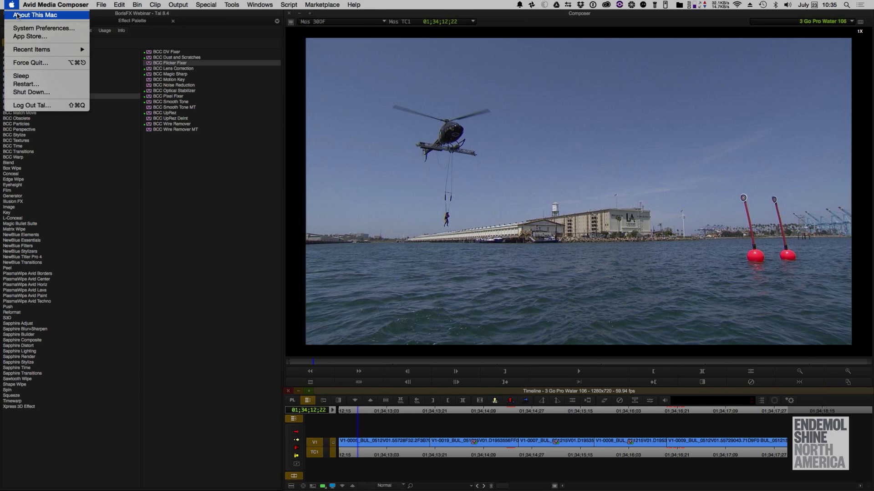
pyautogui.press('Escape')
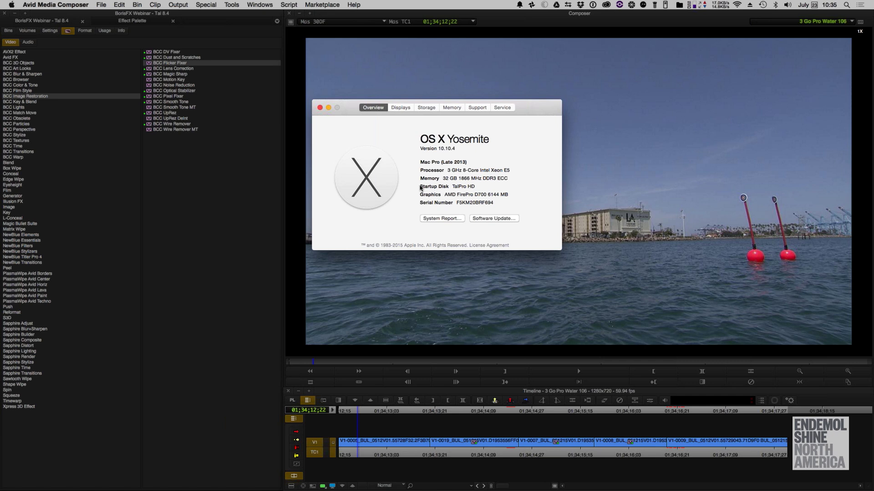
# Step: Close the About This Mac window and cycle the timeline's video quality away from its setting and back again
pyautogui.click(319, 108)
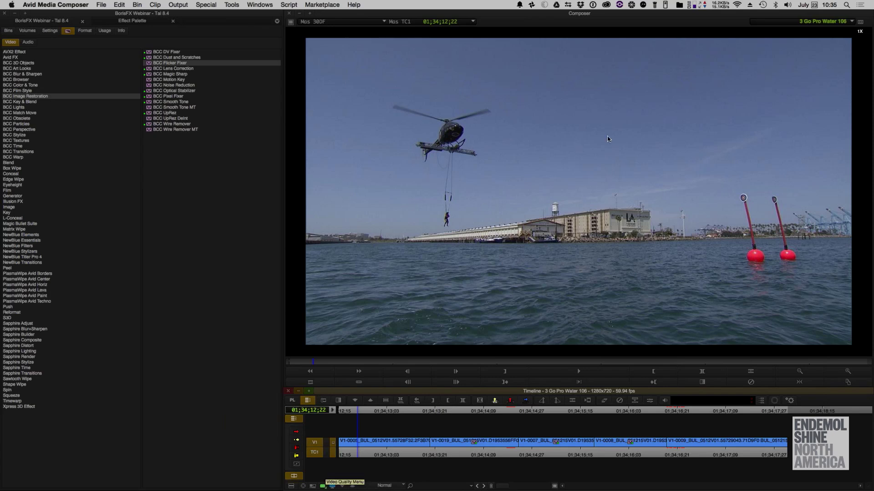
pyautogui.click(323, 487)
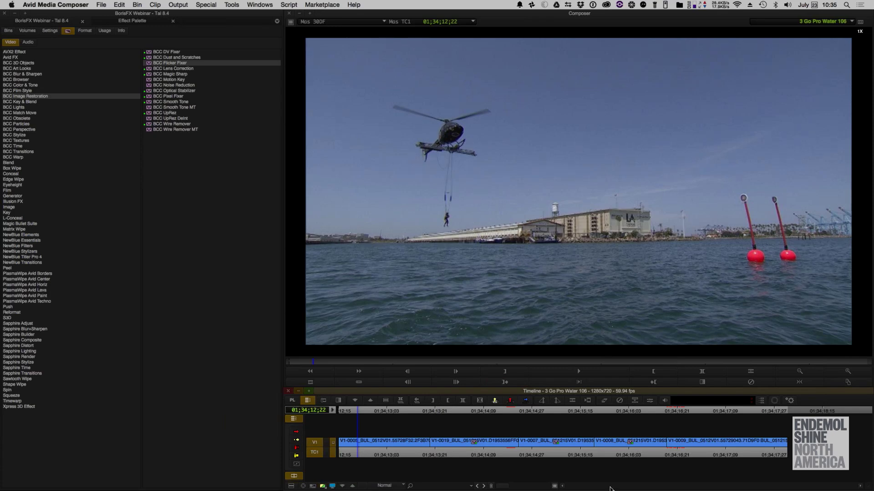
pyautogui.click(323, 486)
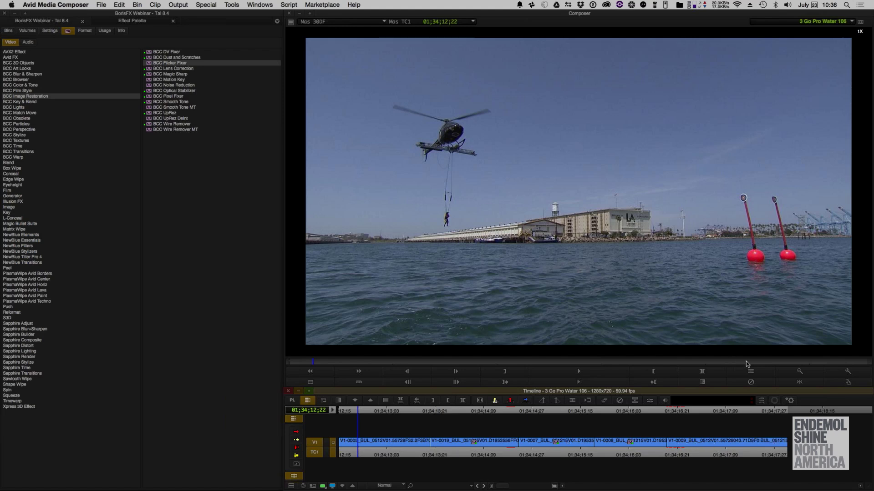
# Step: Show the desktop, return to Avid Media Composer, and point out BCC Lens Correction and BCC Noise Reduction under BCC Image Restoration
pyautogui.press('super+Tab')
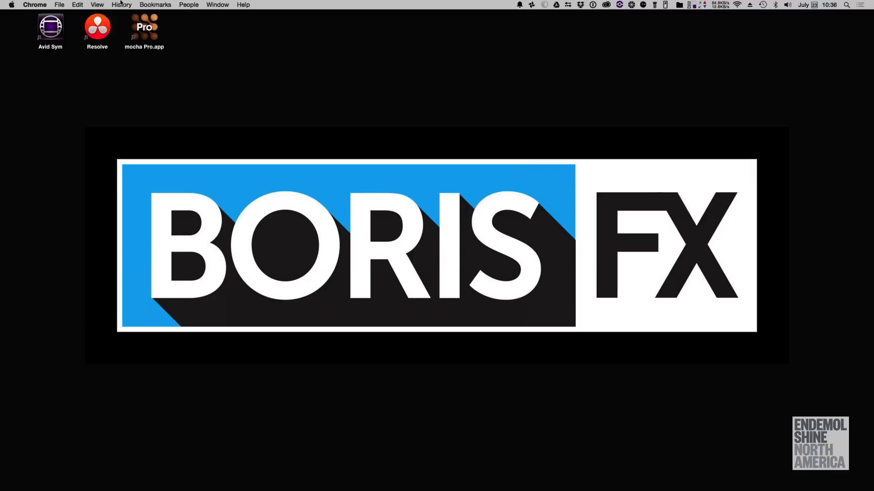
pyautogui.click(59, 30)
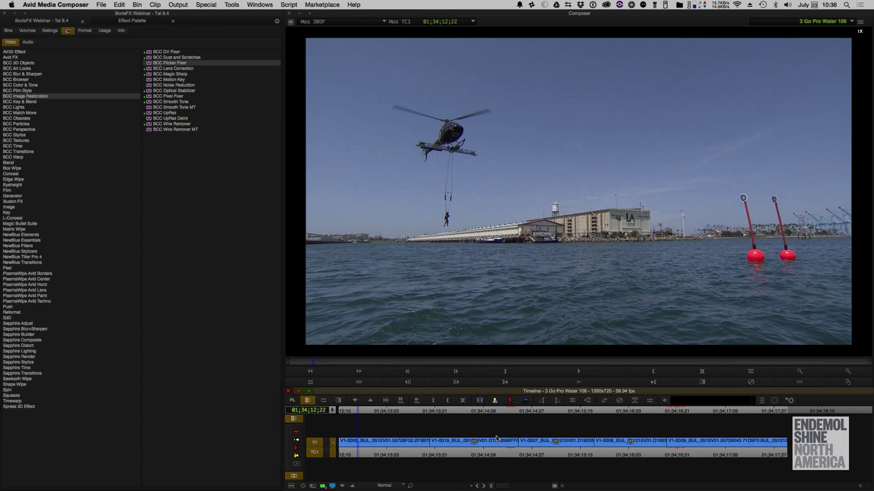
pyautogui.click(184, 69)
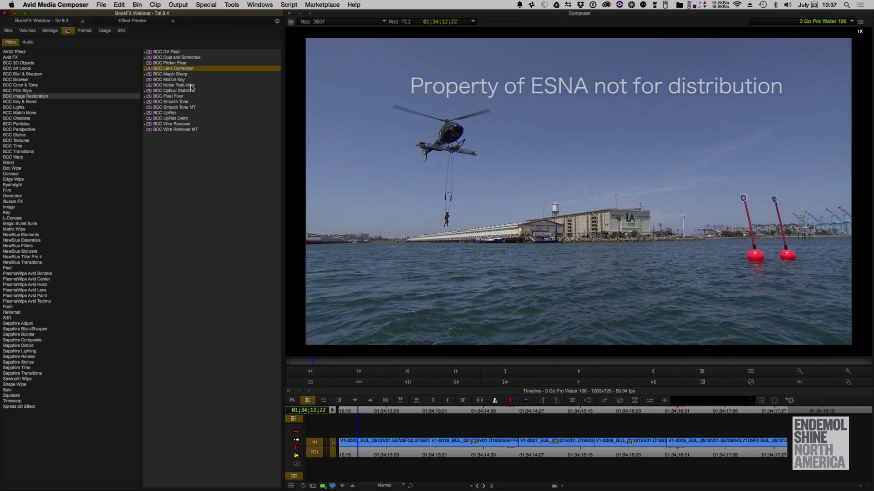
pyautogui.click(192, 87)
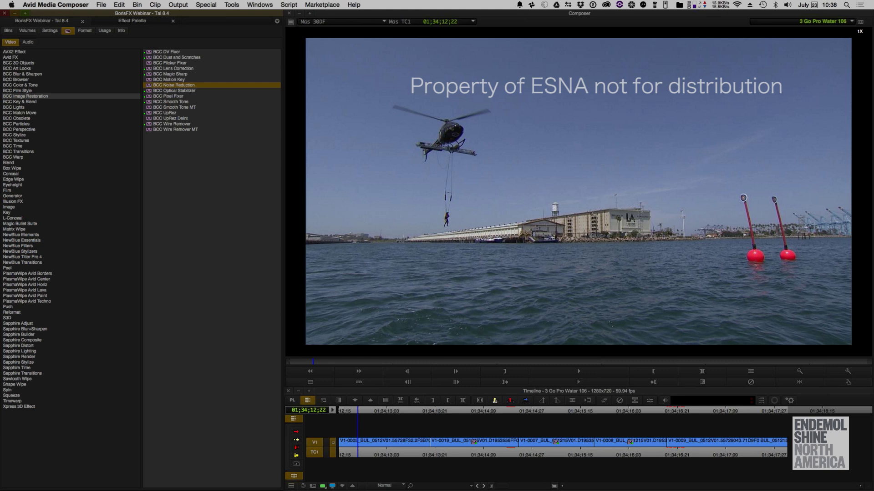
pyautogui.click(25, 96)
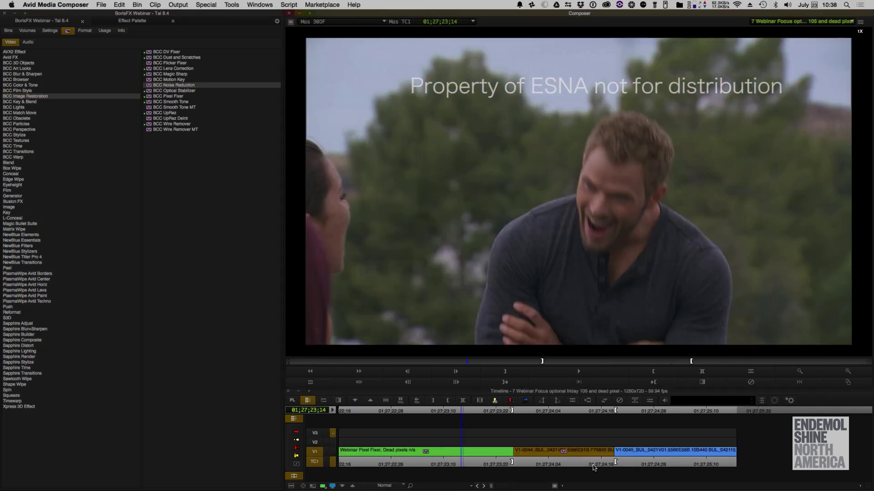
# Step: Park in the middle of the V1-0044 clip and open its BCC Magic Sharp effect for editing
pyautogui.click(560, 462)
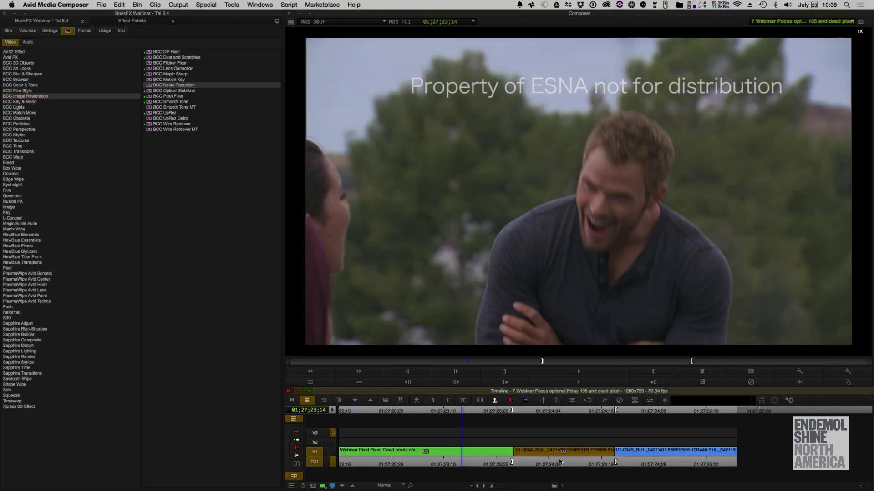
pyautogui.click(561, 461)
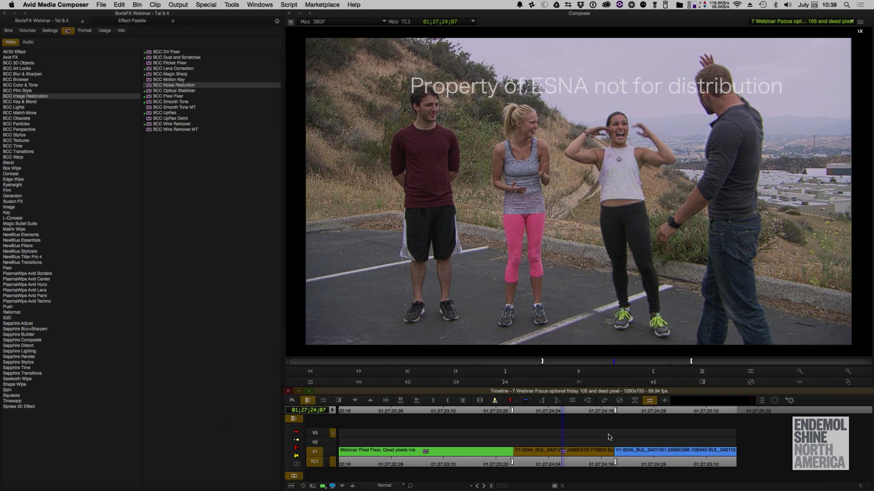
pyautogui.click(563, 451)
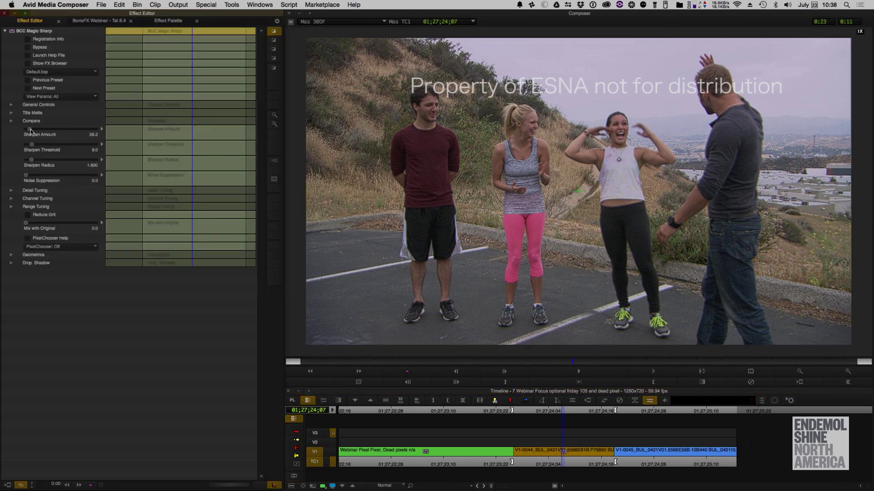
# Step: Try adjusting BCC Magic Sharp's Sharpen Amount, and load the FOF.bsp preset
pyautogui.moveTo(31, 131); pyautogui.dragTo(35, 132)
pyautogui.click(56, 73)
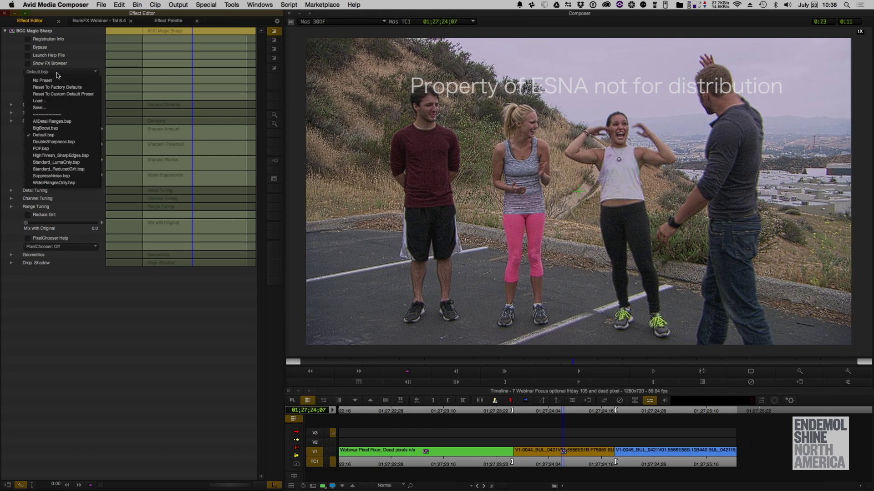
pyautogui.click(58, 148)
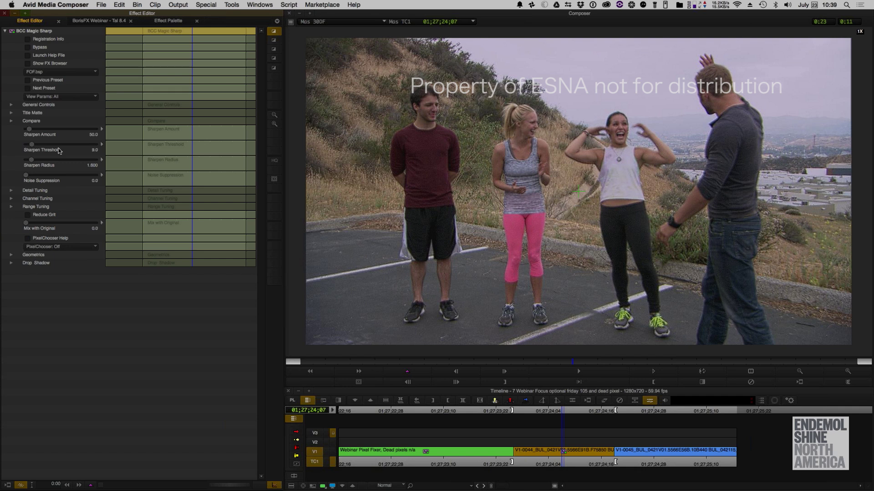
# Step: Return to the BCC Image Restoration effects and point out BCC Magic Sharp
pyautogui.click(155, 21)
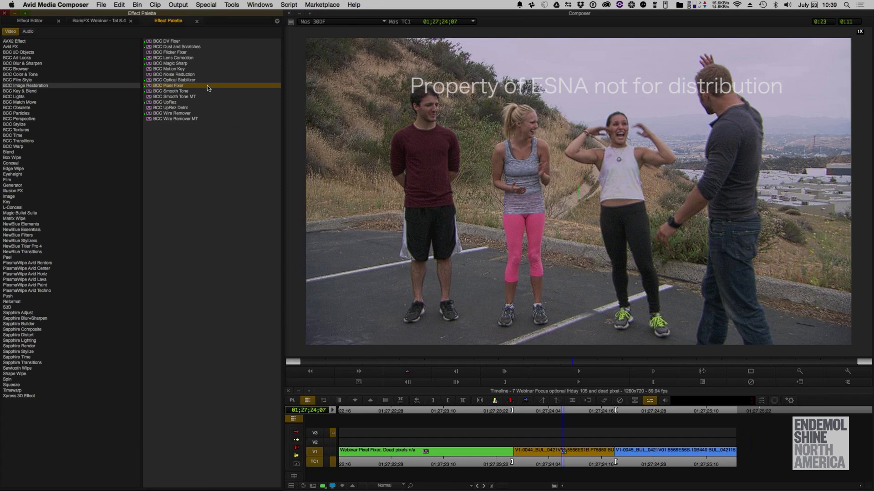
pyautogui.click(190, 64)
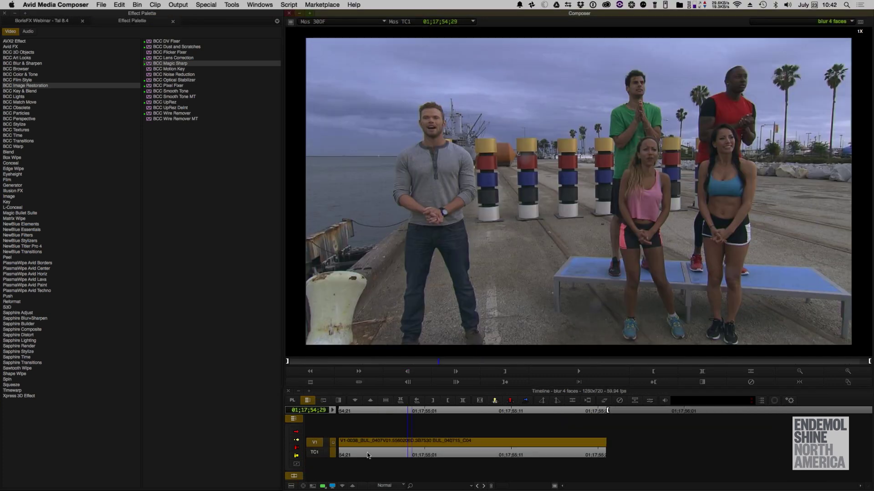
# Step: Go to the start of the "blur 4 faces" sequence, play through the shot, and park near its middle at 01;17;55;06
pyautogui.click(366, 454)
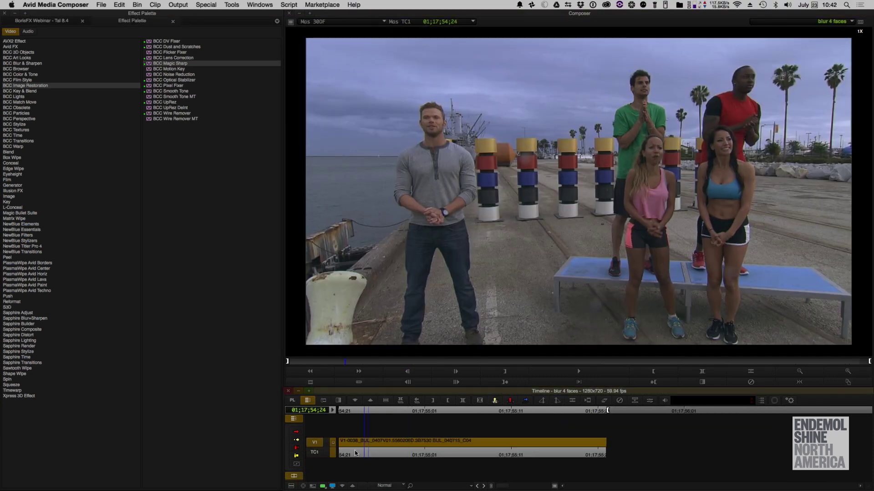
pyautogui.moveTo(355, 453); pyautogui.dragTo(339, 453)
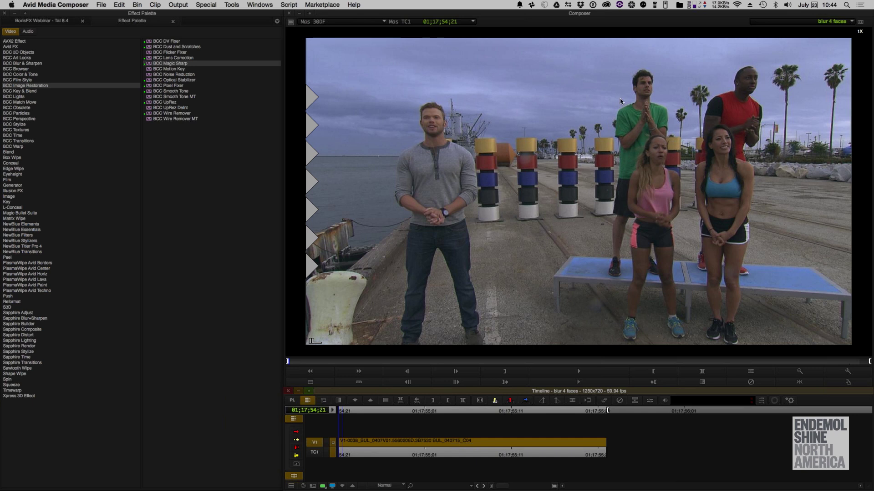
pyautogui.click(581, 375)
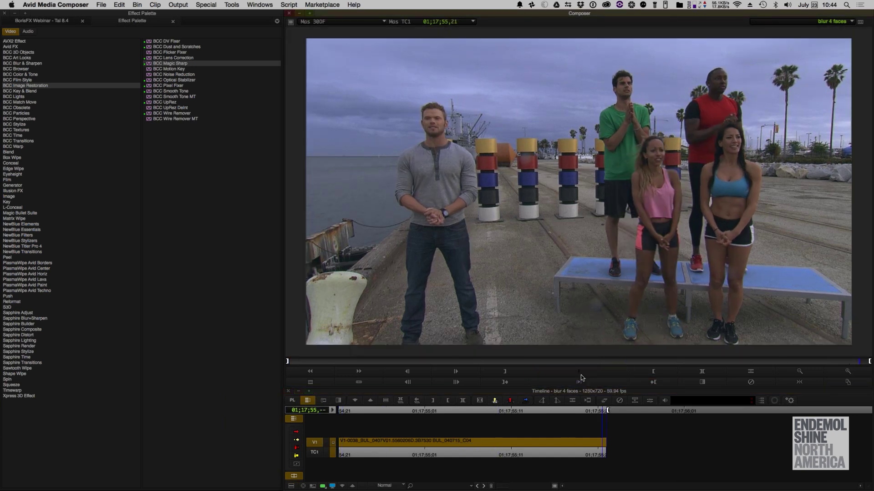
pyautogui.click(581, 378)
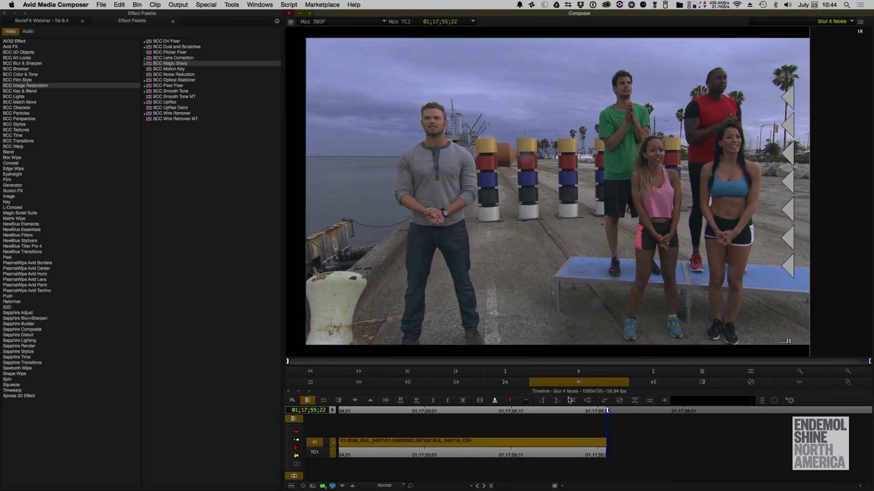
pyautogui.click(567, 362)
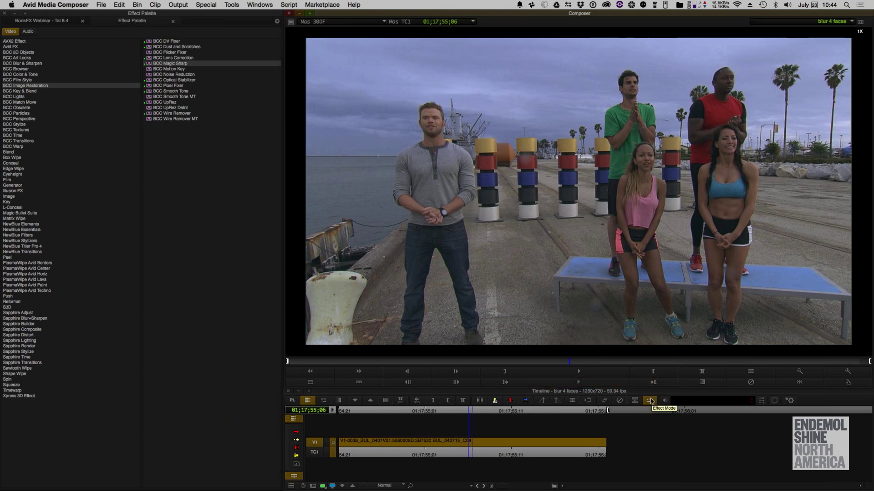
# Step: Try to cover the green-shirted contestant's face with a solid red oval using Avid's Paint Effect on the V1-0038 clip
pyautogui.click(21, 196)
pyautogui.click(173, 97)
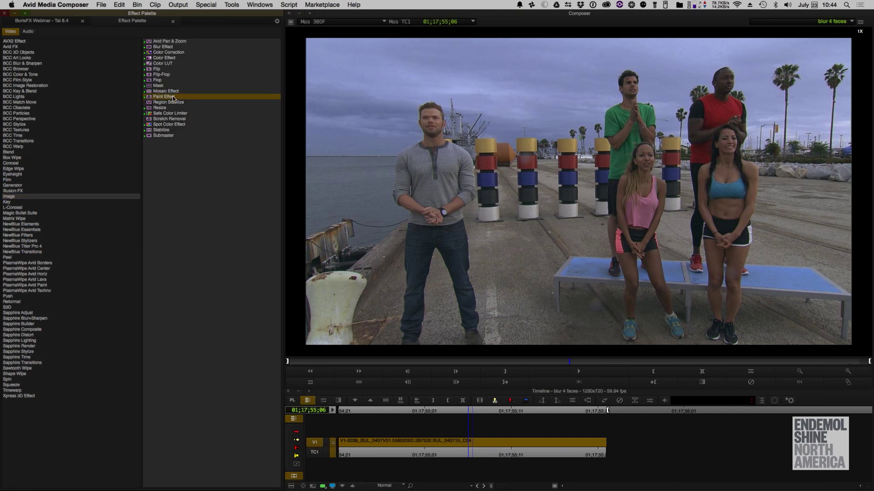
pyautogui.moveTo(173, 97)
pyautogui.mouseDown()
pyautogui.moveTo(459, 399)
pyautogui.moveTo(479, 424)
pyautogui.moveTo(473, 442)
pyautogui.mouseUp()
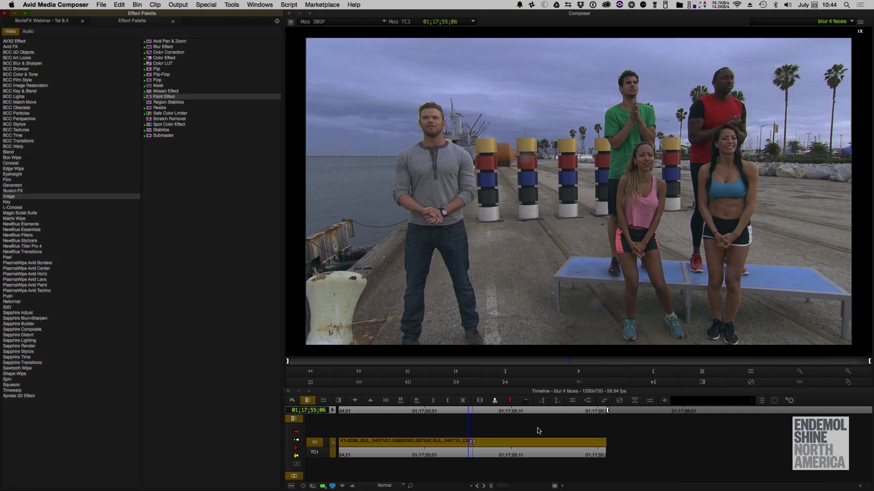
pyautogui.click(650, 400)
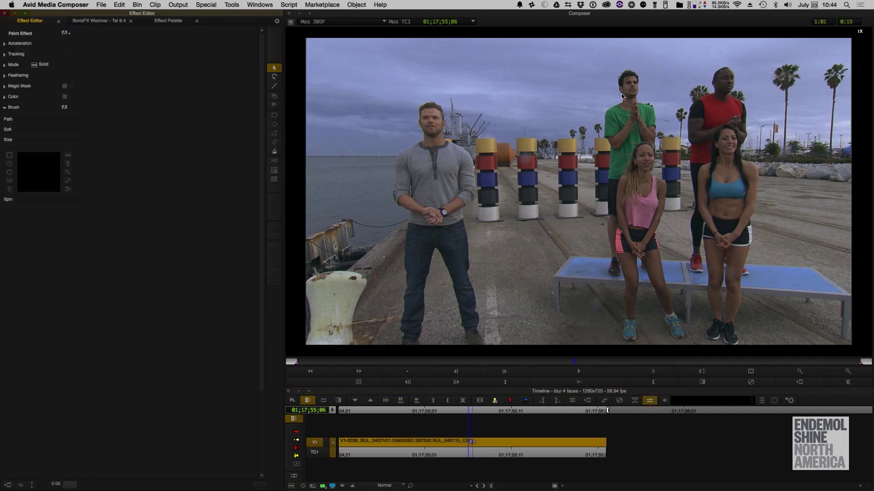
pyautogui.click(274, 124)
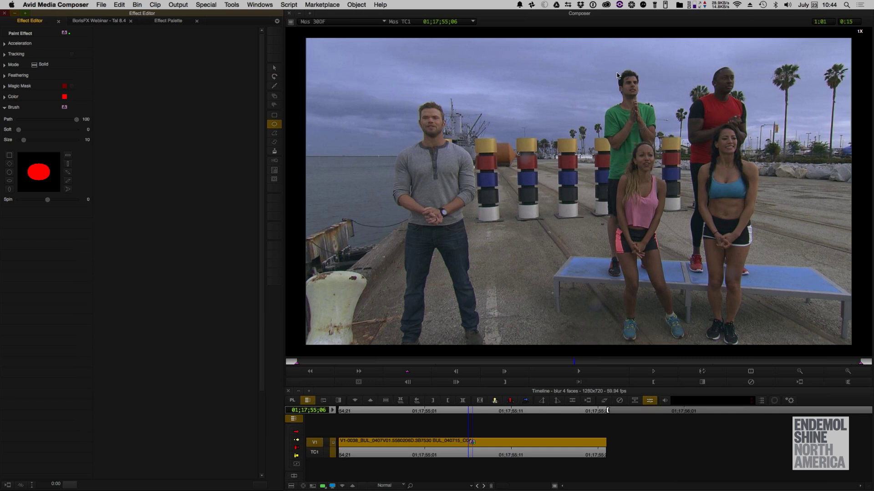
pyautogui.moveTo(617, 75); pyautogui.dragTo(641, 98)
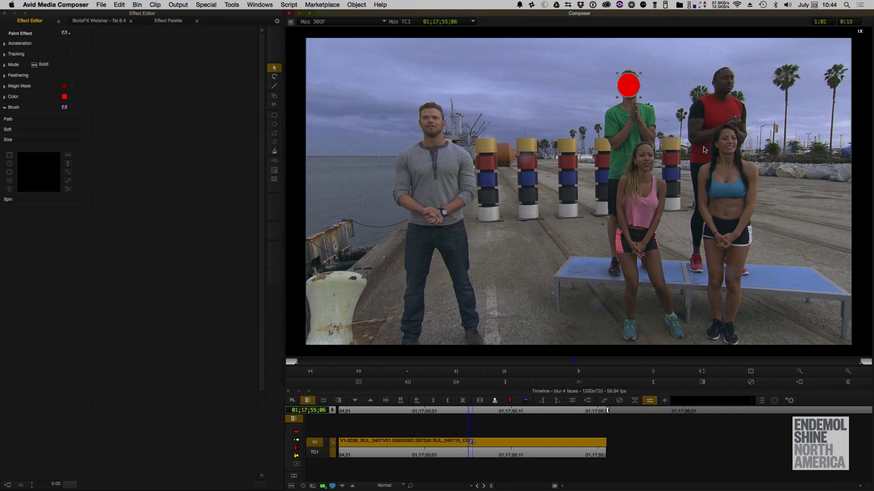
pyautogui.click(432, 401)
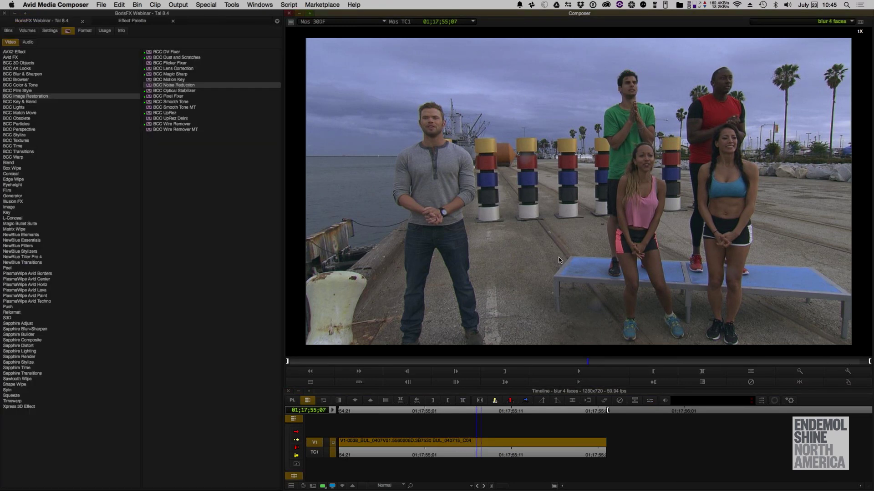
# Step: Start exporting the "blur 4 faces" sequence and choose the Boris FX Webinar Mocha folder on the BorisFX Webinar drive
pyautogui.rightClick(481, 210)
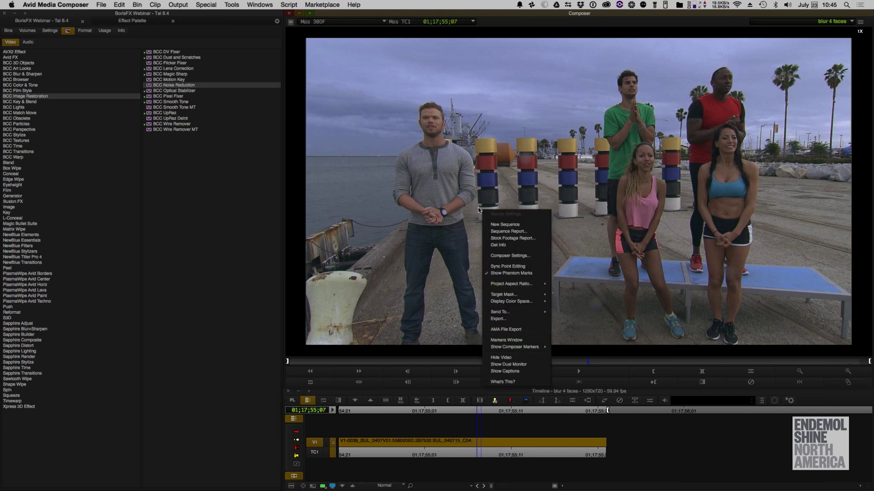
pyautogui.click(504, 321)
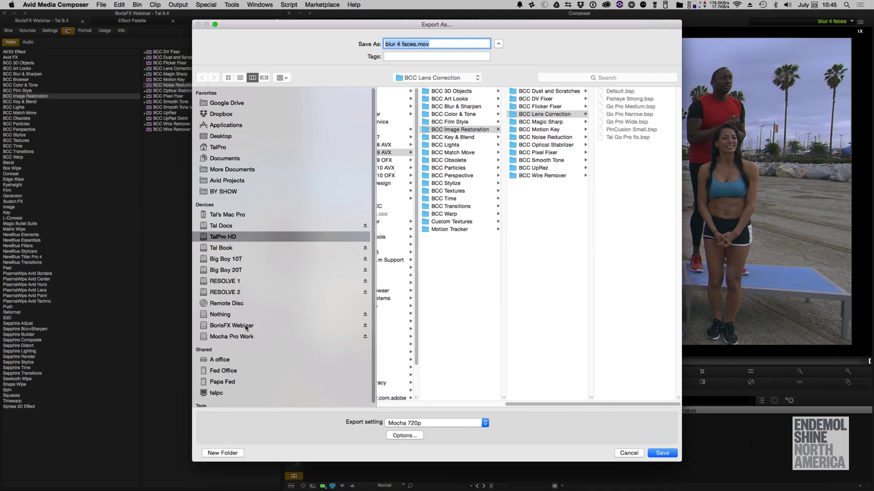
pyautogui.click(246, 327)
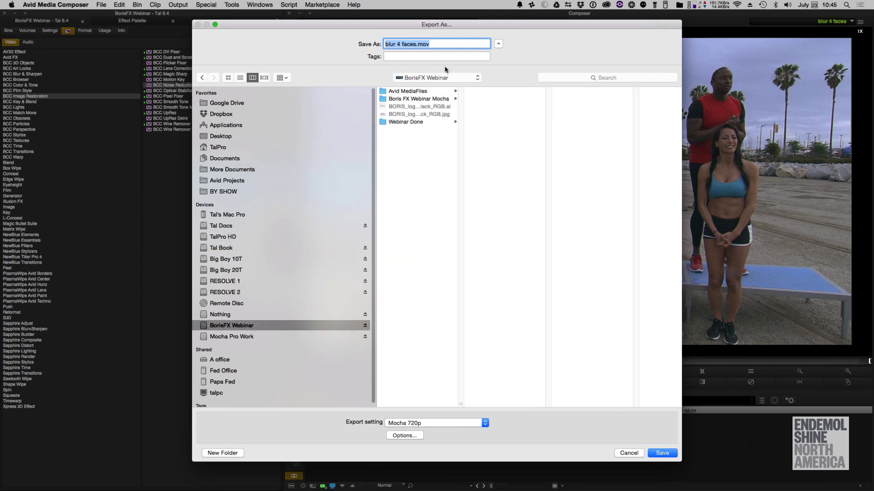
pyautogui.click(422, 100)
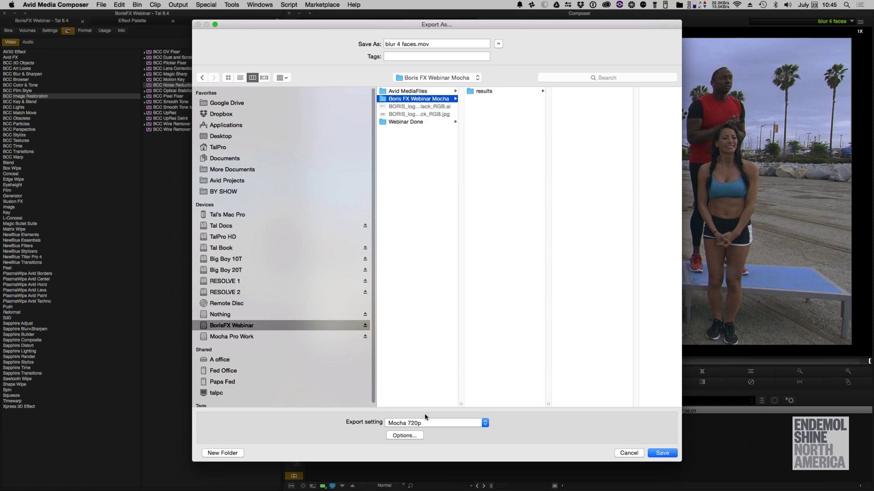
# Step: Keep the Mocha 720p export setting, review its QuickTime Movie and Animation compression options, and reselect the Boris FX Webinar Mocha folder
pyautogui.click(407, 424)
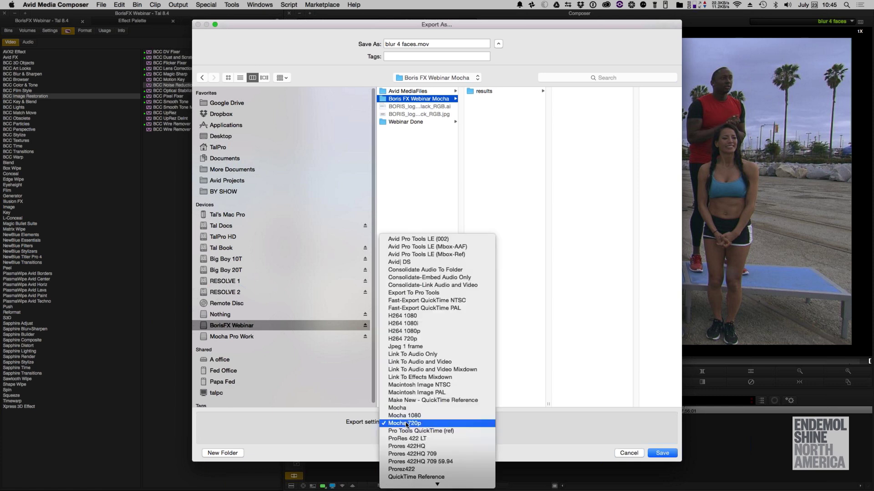
pyautogui.click(406, 424)
pyautogui.click(409, 436)
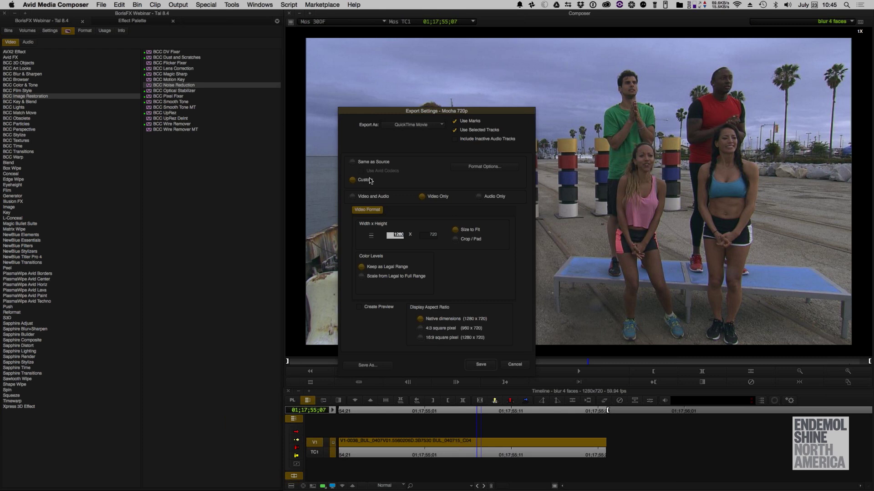
pyautogui.click(505, 166)
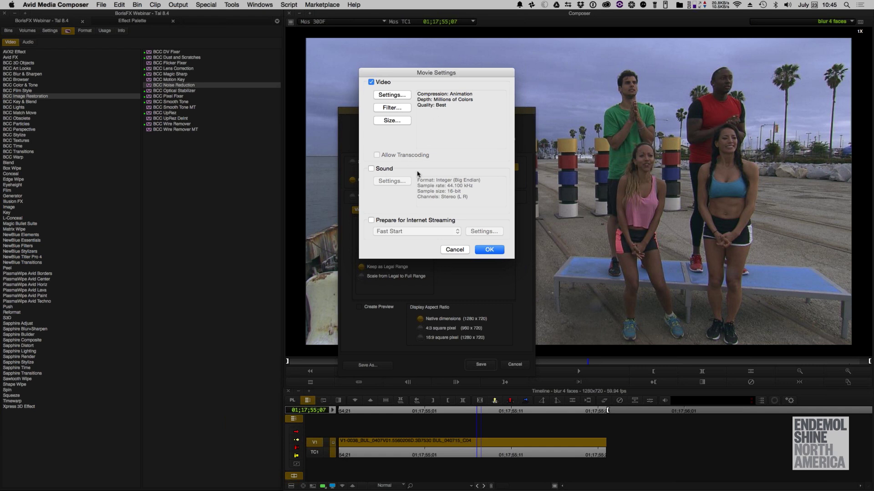
pyautogui.click(489, 249)
pyautogui.click(479, 365)
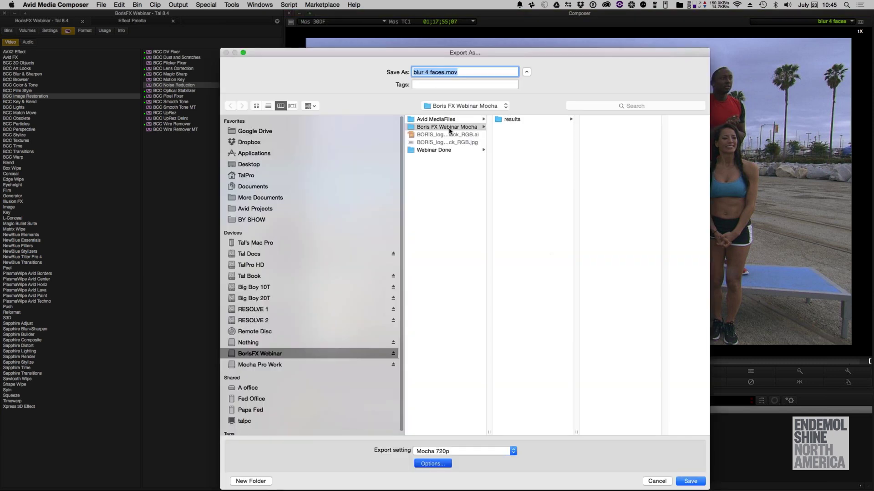
pyautogui.click(449, 128)
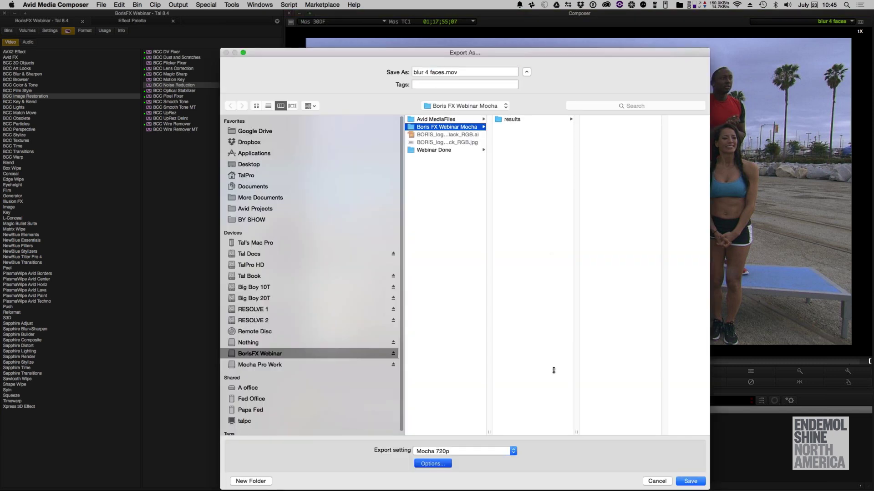
# Step: Save the export as blur 4 faces.mov and return to the start of the sequence in the timeline
pyautogui.click(689, 482)
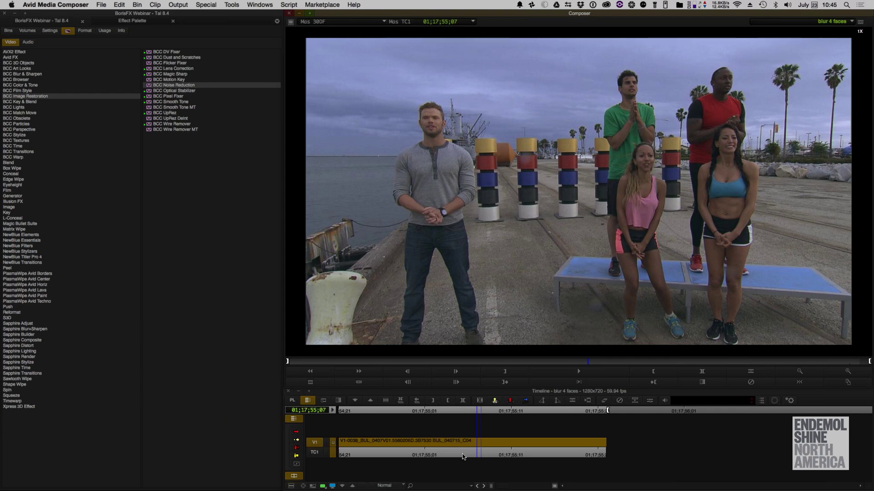
pyautogui.press('super+h')
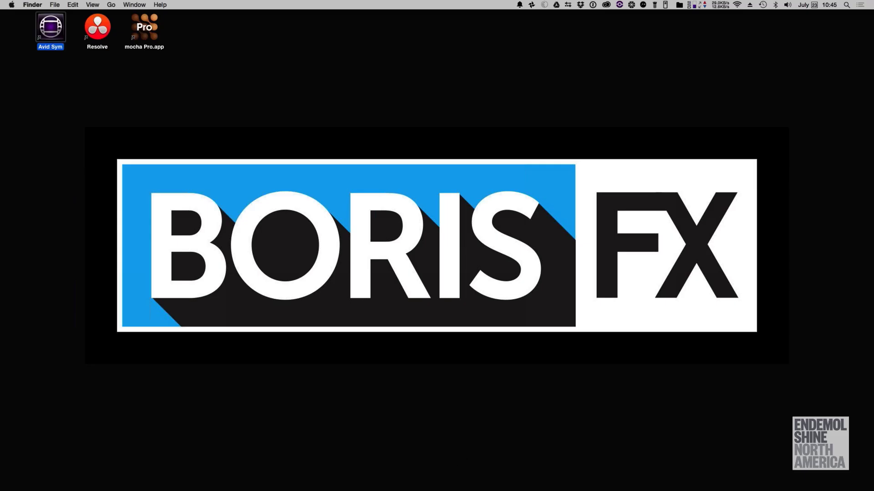
pyautogui.press('super+Tab')
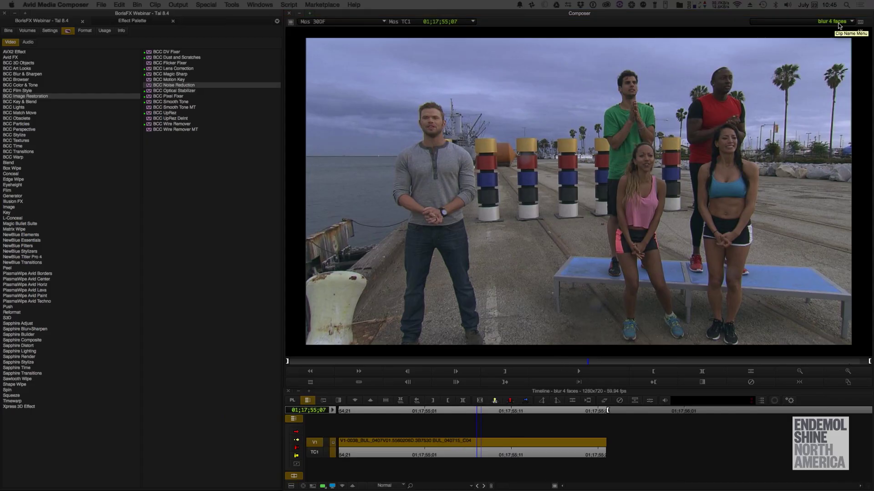
pyautogui.click(370, 450)
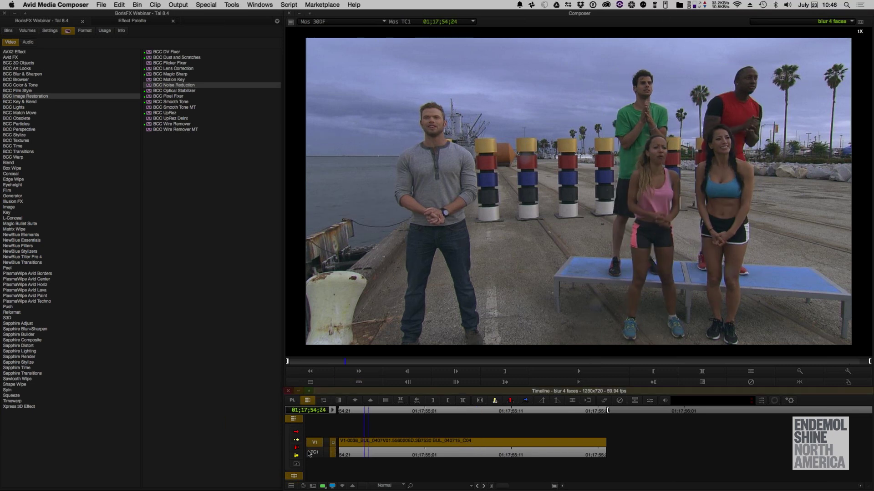
pyautogui.press('Home')
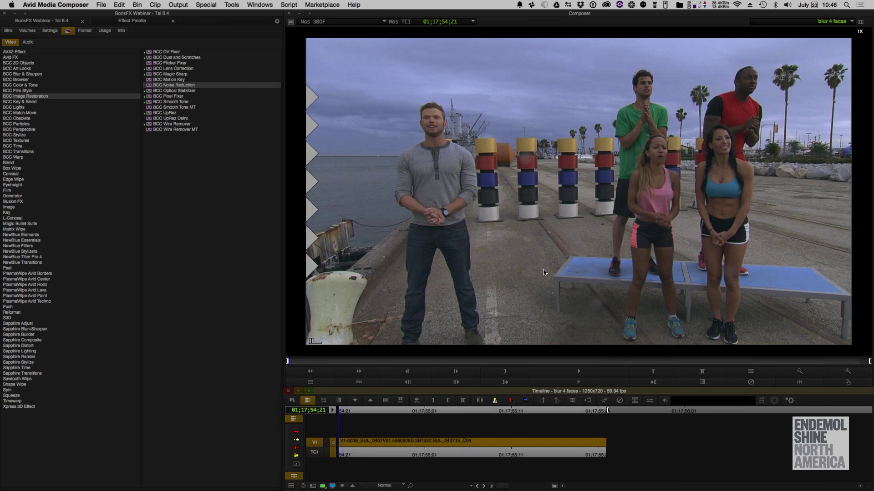
# Step: Switch to mocha Pro, create a new project from blur 4 faces.mov in the Boris FX Webinar Mocha folder, and park on the first frame
pyautogui.press('super+h')
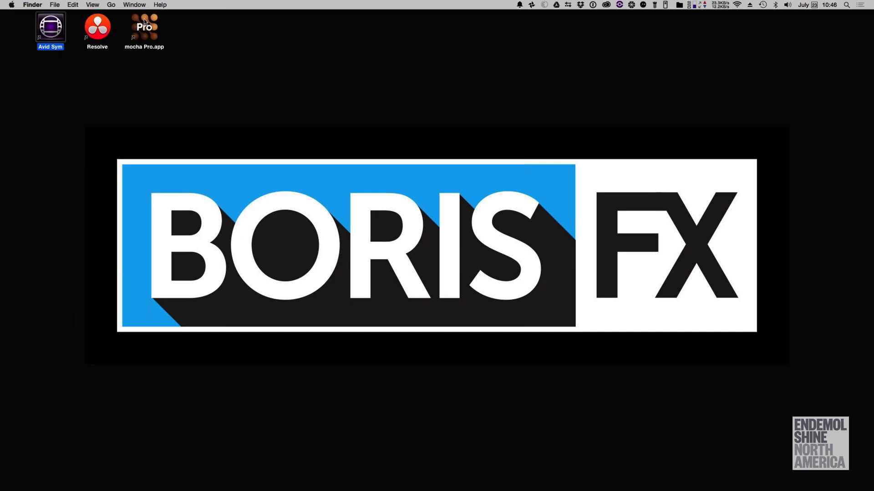
pyautogui.doubleClick(143, 34)
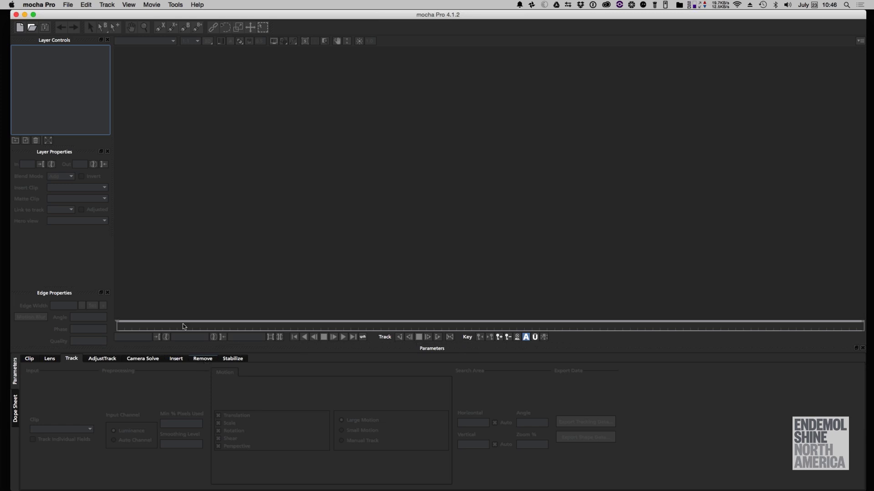
pyautogui.click(19, 27)
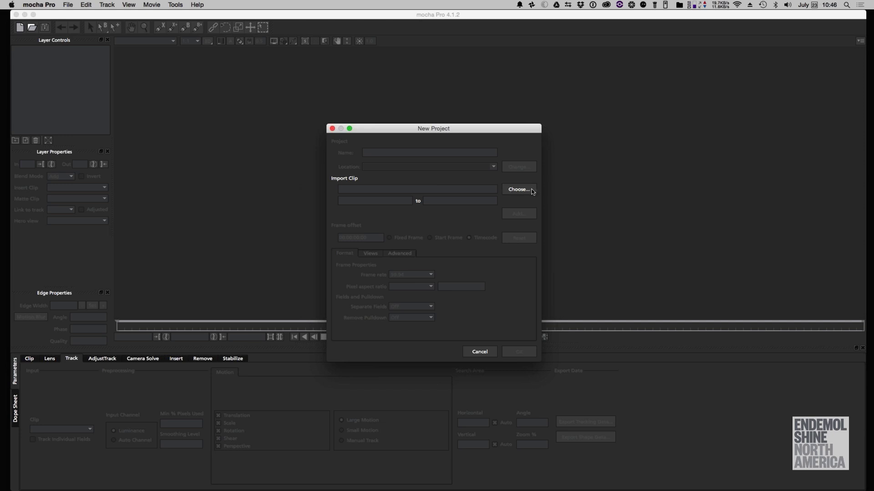
pyautogui.click(532, 192)
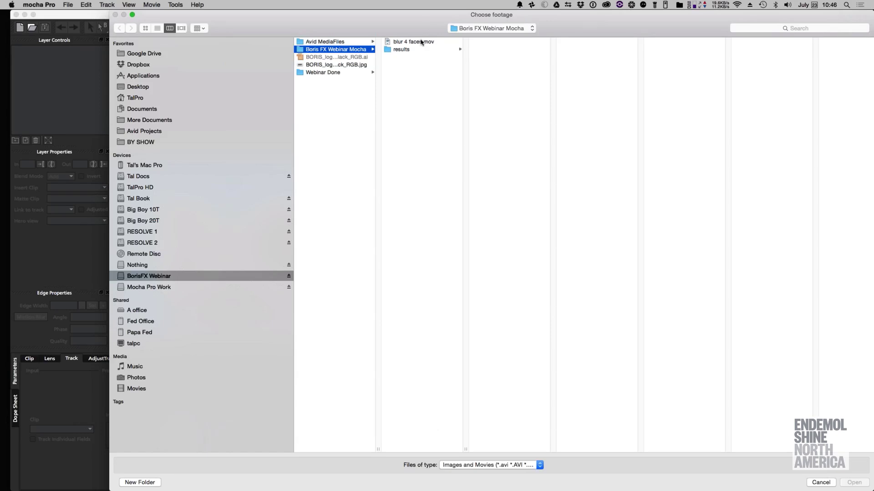
pyautogui.click(422, 42)
pyautogui.click(849, 483)
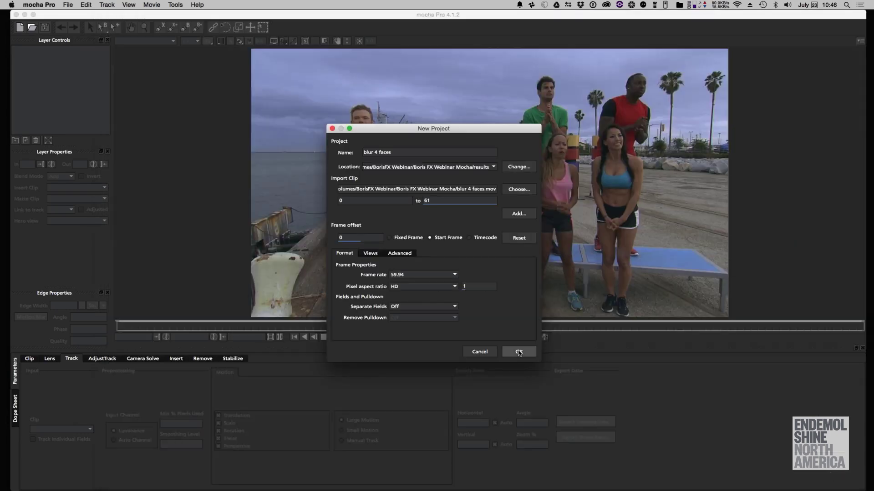
pyautogui.click(519, 352)
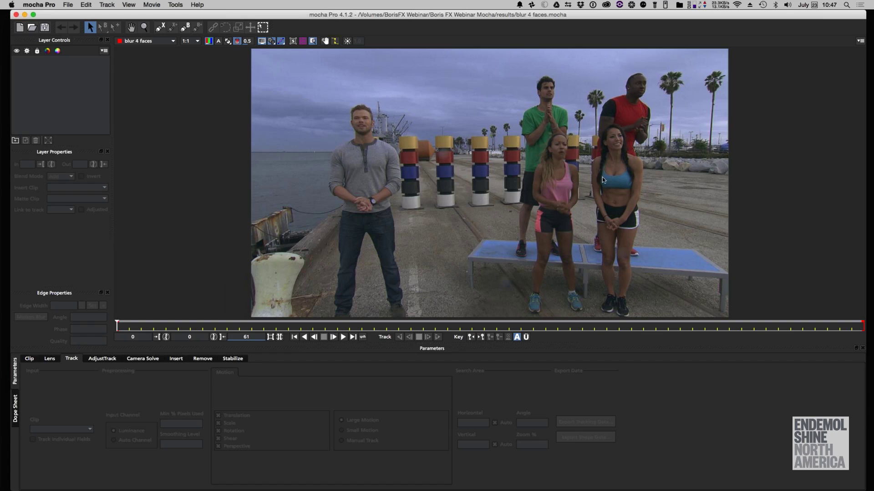
pyautogui.press('Right')
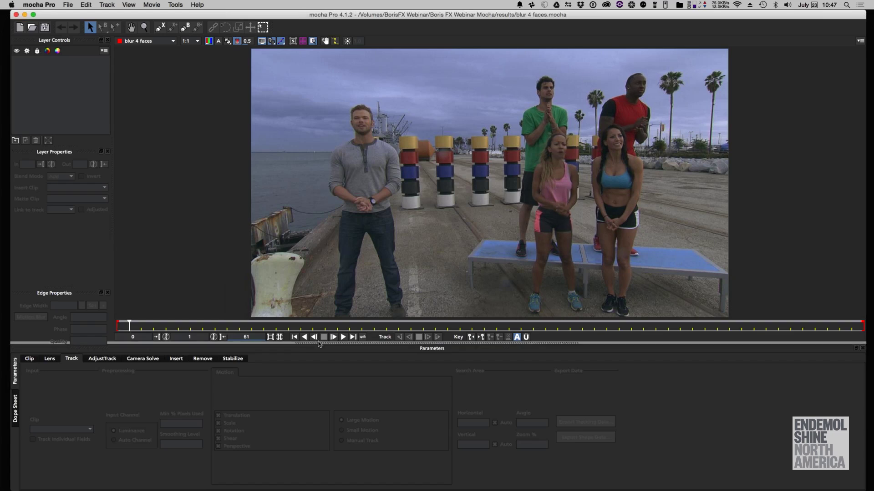
pyautogui.click(295, 337)
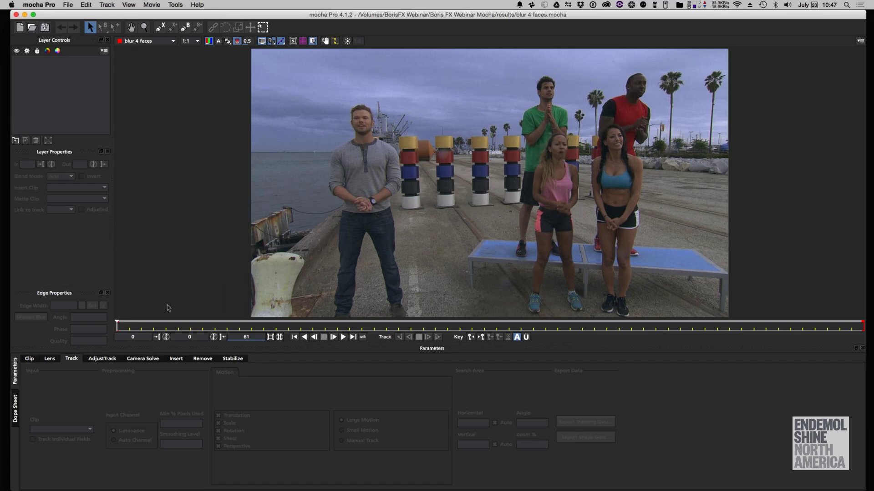
# Step: Draw a closed X-spline around the green-shirted contestant's face on the first frame
pyautogui.press('z')
pyautogui.moveTo(553, 191); pyautogui.dragTo(553, 190)
pyautogui.click(553, 191)
pyautogui.click(553, 191)
pyautogui.press('x')
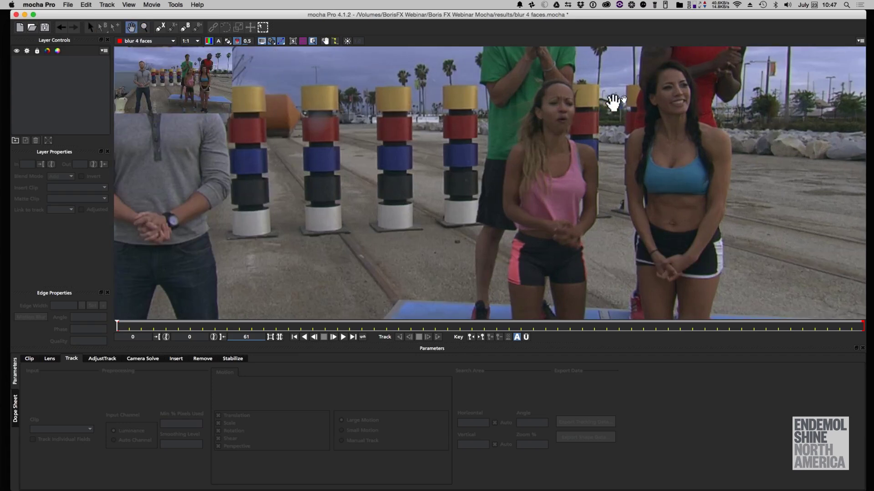
pyautogui.moveTo(626, 97); pyautogui.dragTo(543, 213)
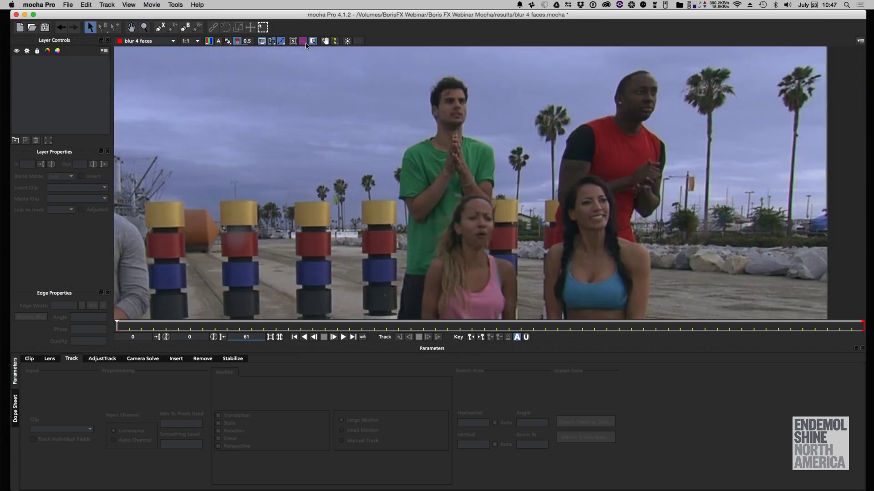
pyautogui.click(158, 29)
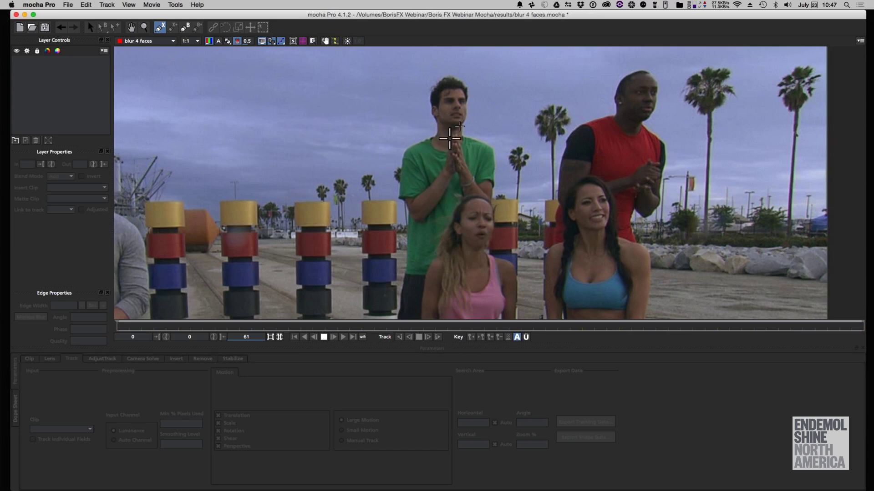
pyautogui.click(461, 124)
pyautogui.click(443, 123)
pyautogui.click(436, 119)
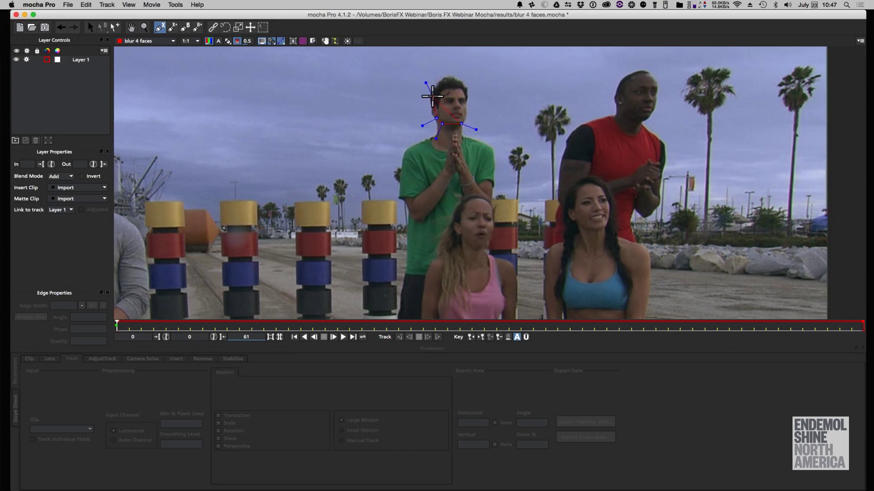
pyautogui.click(433, 97)
pyautogui.click(445, 84)
pyautogui.click(461, 85)
pyautogui.click(468, 89)
pyautogui.click(467, 97)
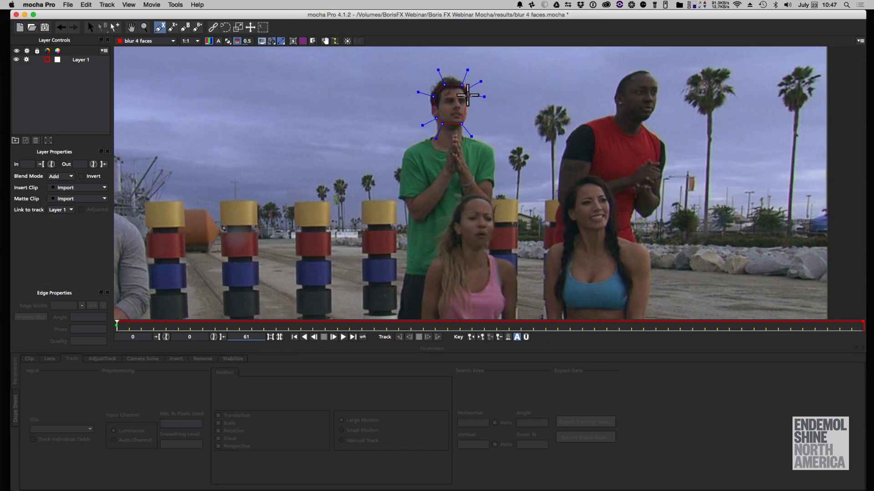
pyautogui.click(464, 112)
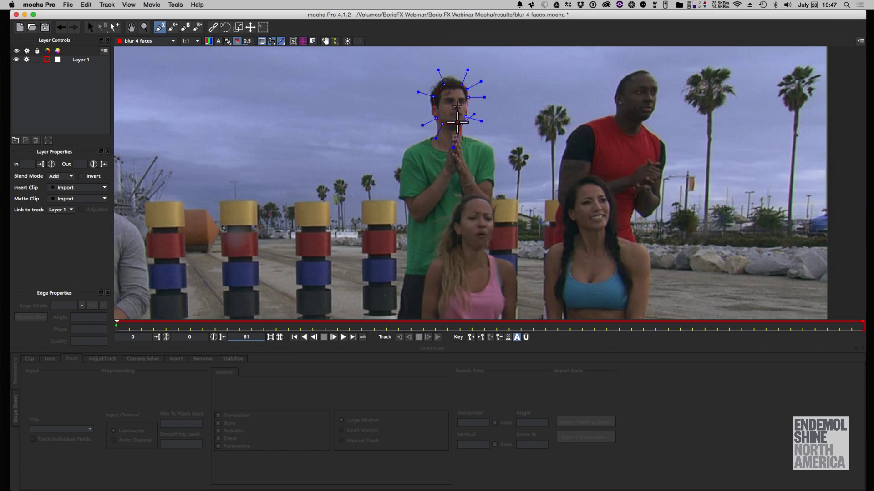
pyautogui.rightClick(475, 115)
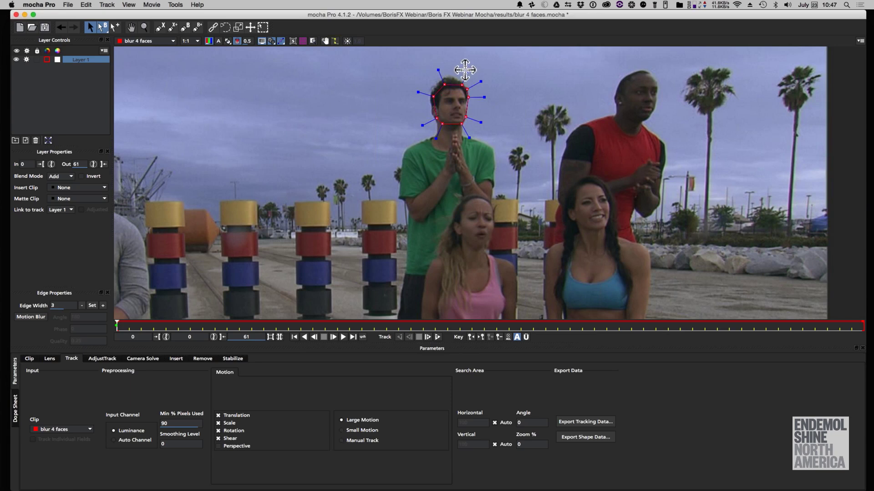
# Step: Tighten the curves of the green-shirted contestant's spline and expand its outer feather edge by a width of 3
pyautogui.moveTo(467, 70); pyautogui.dragTo(460, 80)
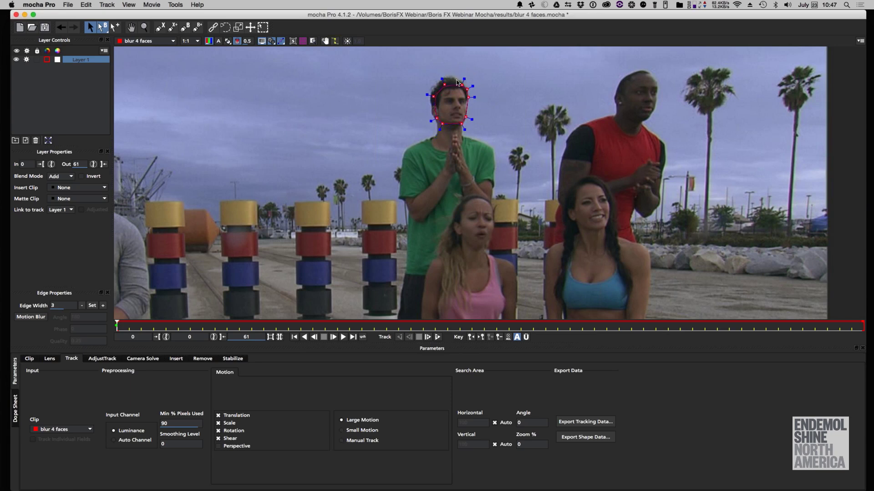
pyautogui.click(104, 306)
pyautogui.click(467, 93)
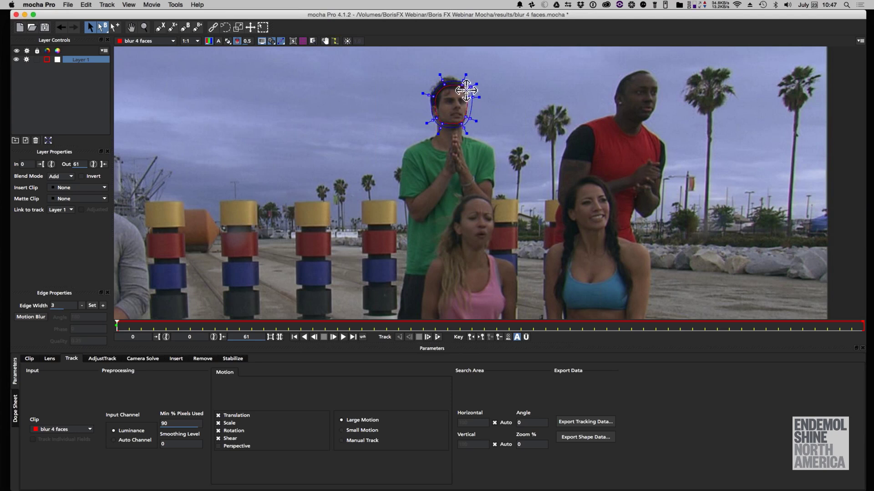
# Step: Draw an X-spline around the red-shirted contestant's face, adjust its curvature, and expand its feather edge by a width of 3
pyautogui.click(160, 27)
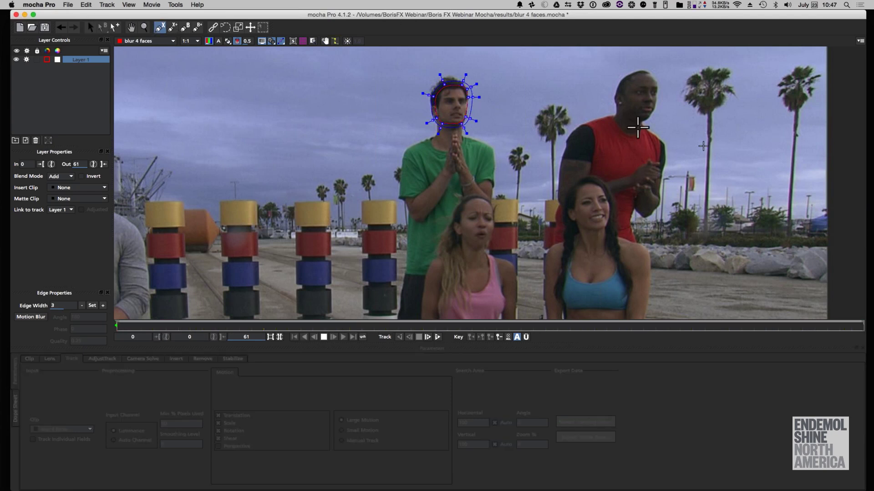
pyautogui.click(630, 106)
pyautogui.click(637, 75)
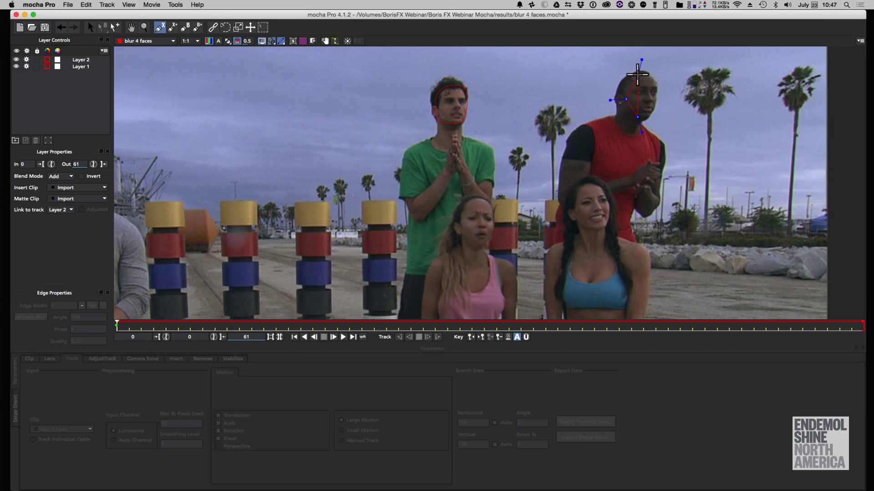
pyautogui.click(651, 74)
pyautogui.click(659, 84)
pyautogui.click(660, 94)
pyautogui.click(654, 105)
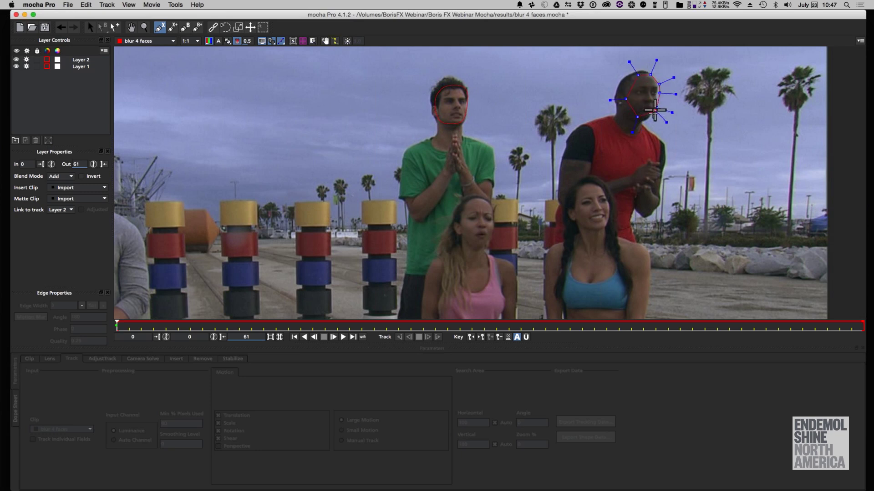
pyautogui.click(647, 119)
pyautogui.rightClick(647, 119)
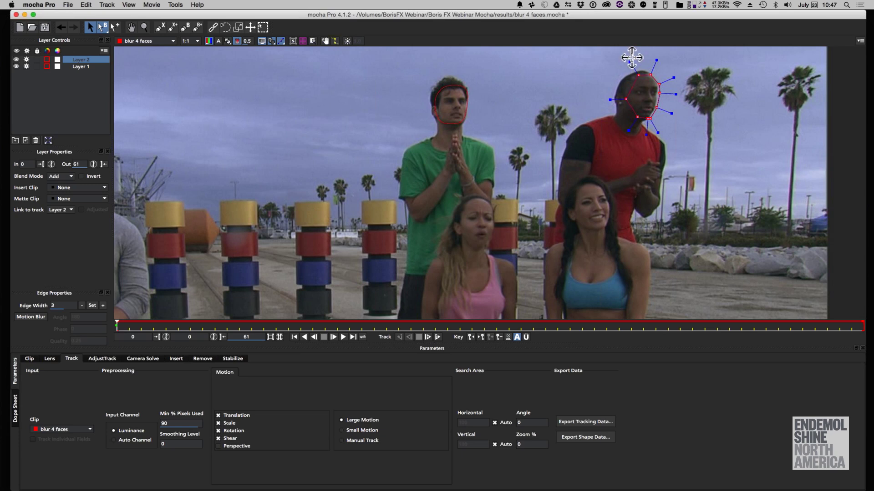
pyautogui.moveTo(630, 61); pyautogui.dragTo(636, 68)
pyautogui.click(103, 305)
# Step: Outline the face of the woman in the pink top with an X-spline, tighten its curves, and expand its edge by 3
pyautogui.click(160, 27)
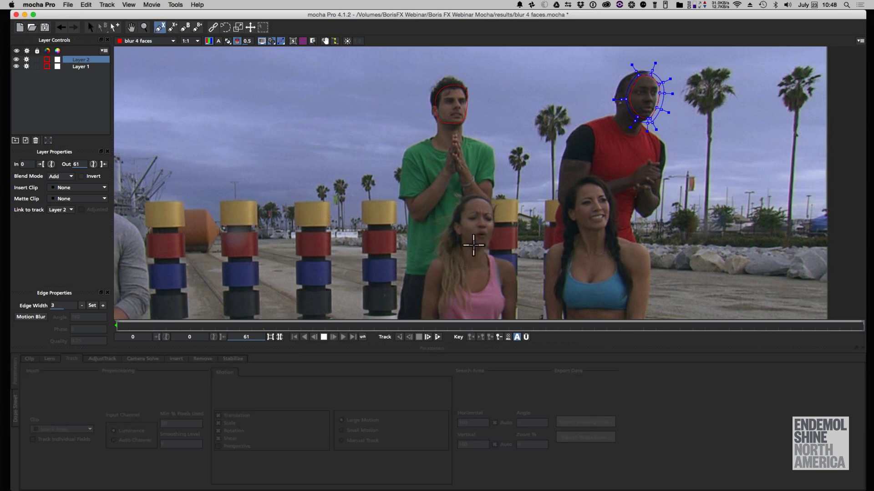
pyautogui.click(474, 246)
pyautogui.click(465, 239)
pyautogui.click(463, 223)
pyautogui.click(467, 187)
pyautogui.click(486, 198)
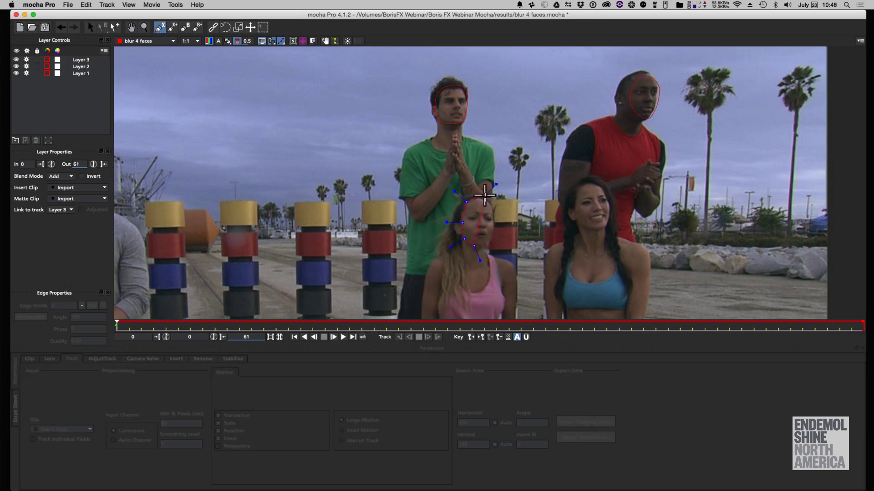
pyautogui.click(492, 208)
pyautogui.click(493, 215)
pyautogui.click(491, 225)
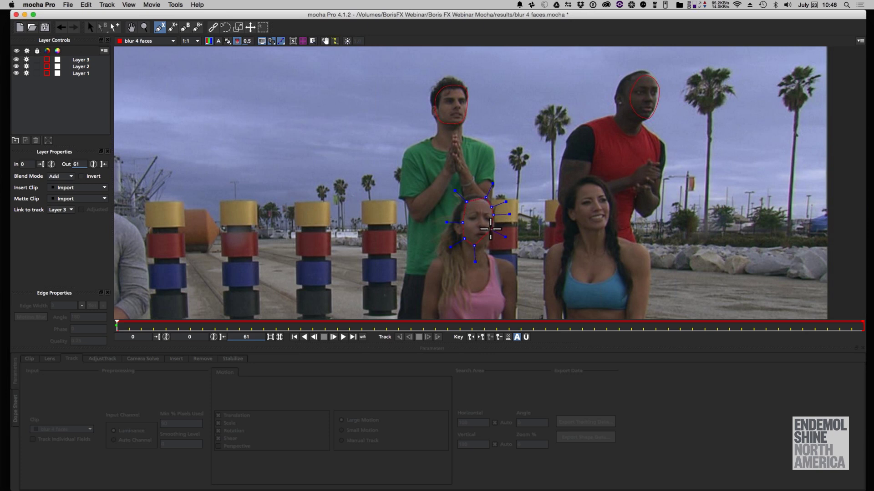
pyautogui.click(483, 246)
pyautogui.rightClick(484, 246)
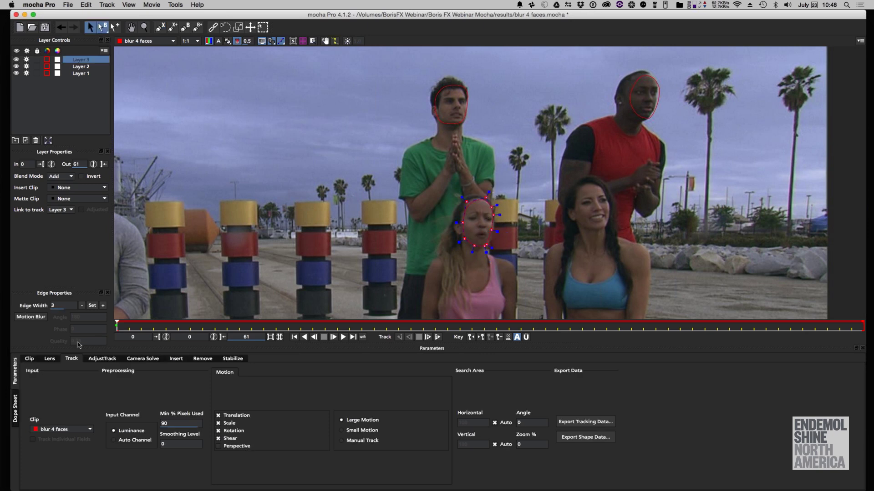
pyautogui.click(103, 306)
# Step: Outline the face of the woman in the blue top with an X-spline, refine its curves, and expand its edge by 3
pyautogui.hotkey('ctrl', 'l')
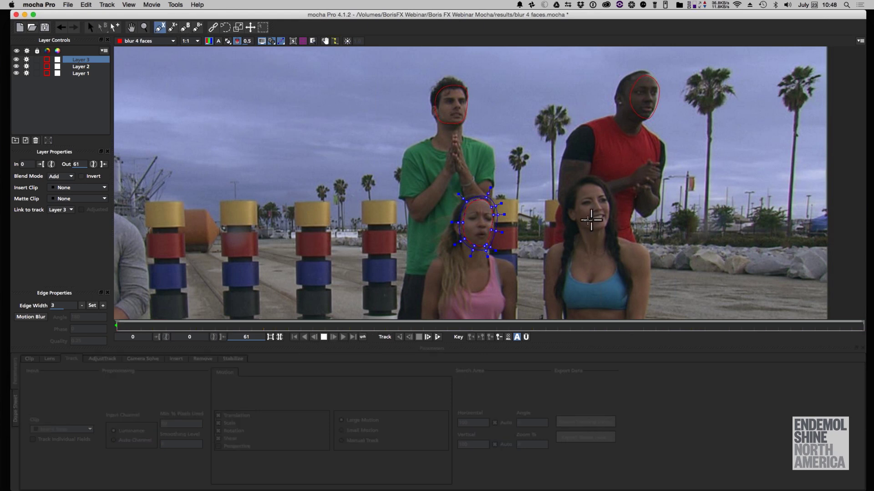
pyautogui.click(591, 227)
pyautogui.click(564, 223)
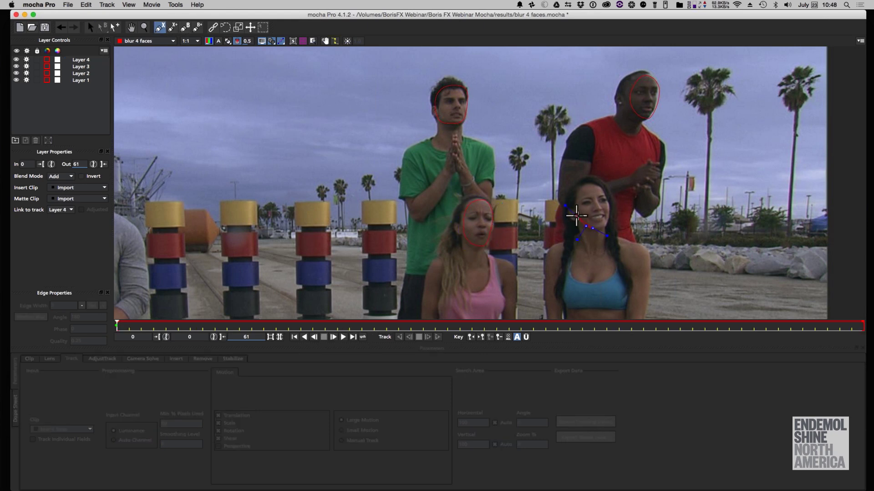
pyautogui.click(577, 203)
pyautogui.click(597, 165)
pyautogui.click(610, 175)
pyautogui.click(622, 194)
pyautogui.click(627, 210)
pyautogui.rightClick(600, 230)
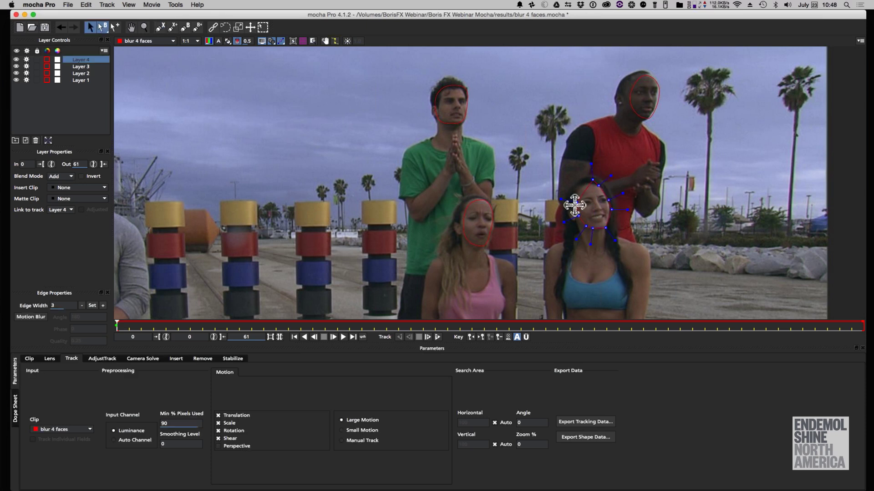
pyautogui.click(576, 192)
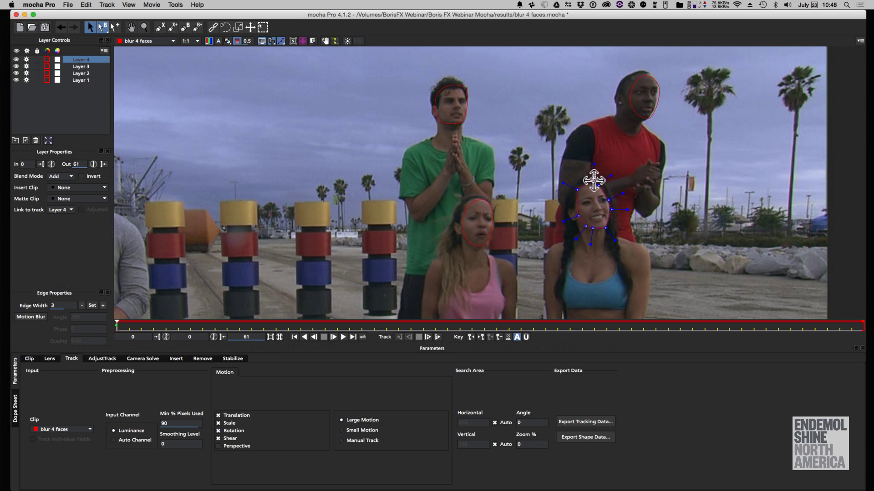
pyautogui.moveTo(594, 165); pyautogui.dragTo(593, 177)
pyautogui.click(103, 307)
pyautogui.press('.')
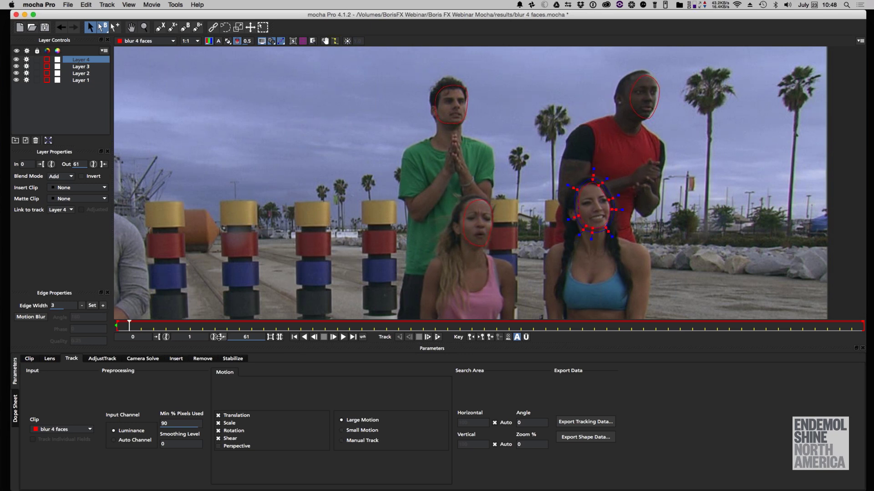
# Step: Track the four face layers forward from frame 0 to the end of the clip and play back the result
pyautogui.click(294, 337)
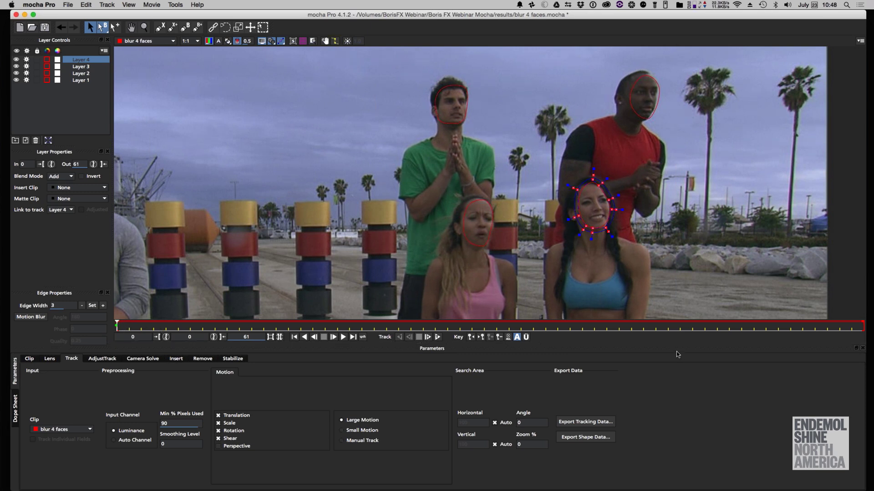
pyautogui.click(438, 337)
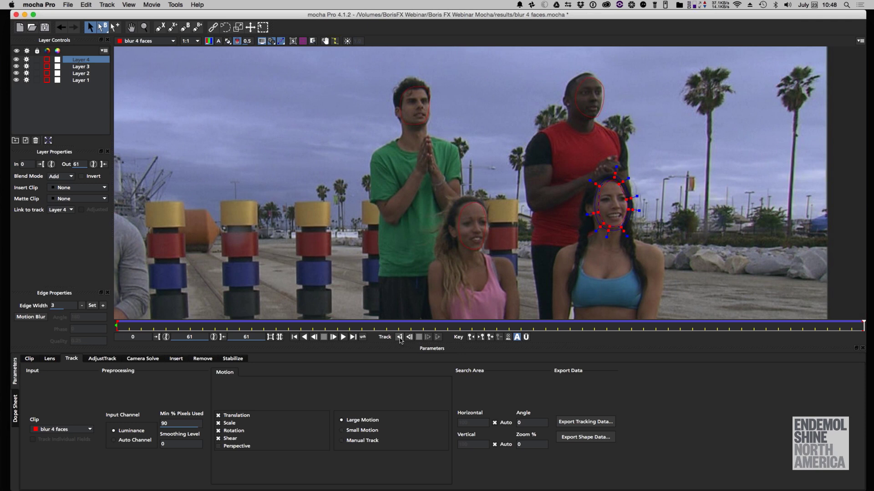
pyautogui.click(344, 337)
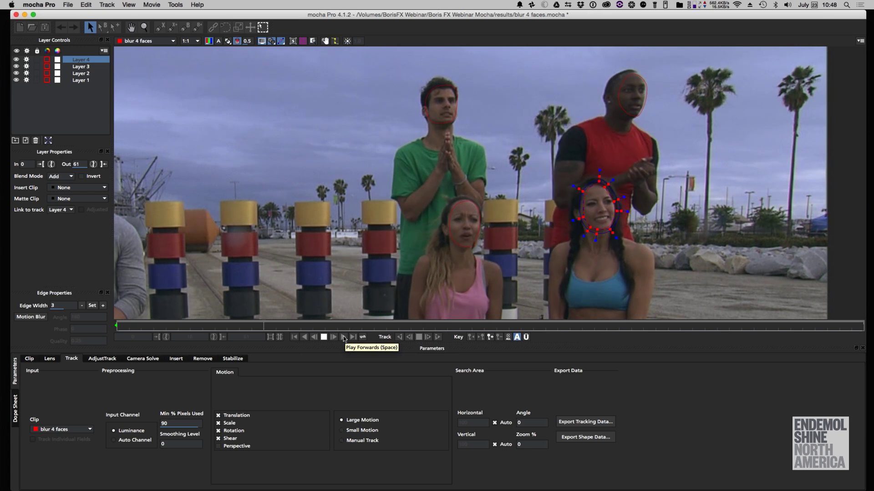
pyautogui.click(343, 336)
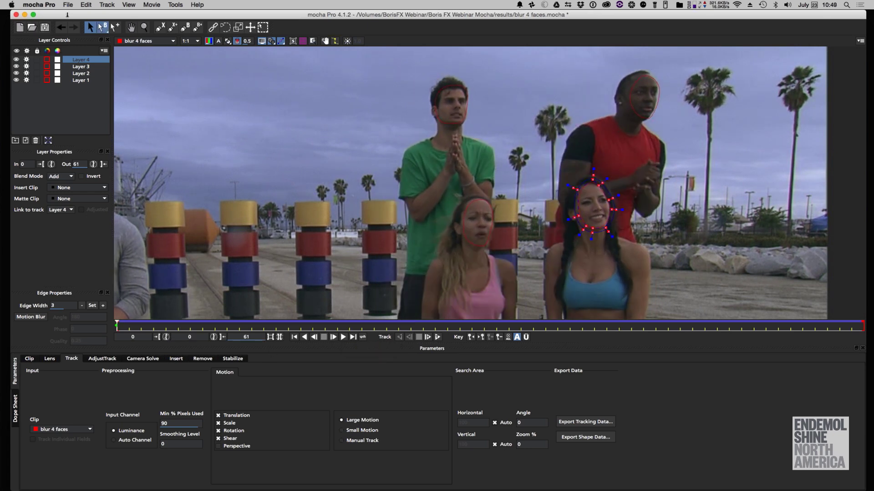
# Step: Select Layer 1 through Layer 4 together and display only their mattes in the viewer
pyautogui.click(80, 81)
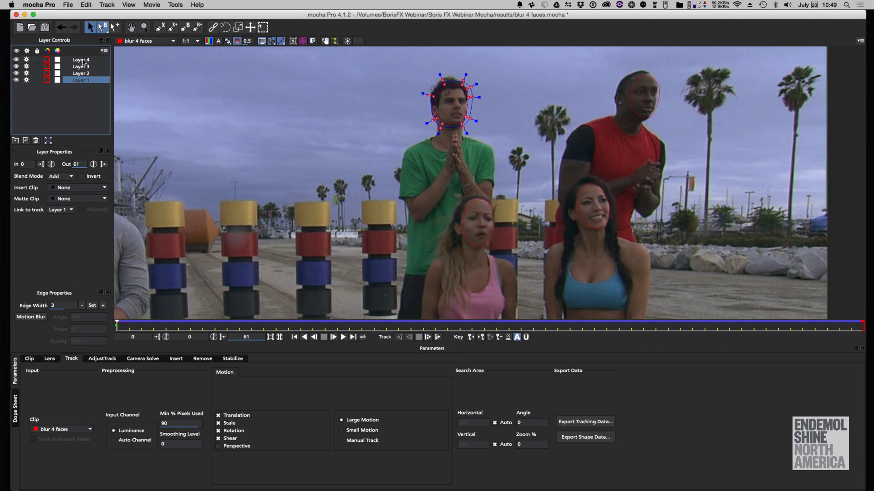
pyautogui.click(83, 62)
pyautogui.keyDown('shift'); pyautogui.click(80, 82); pyautogui.keyUp('shift')
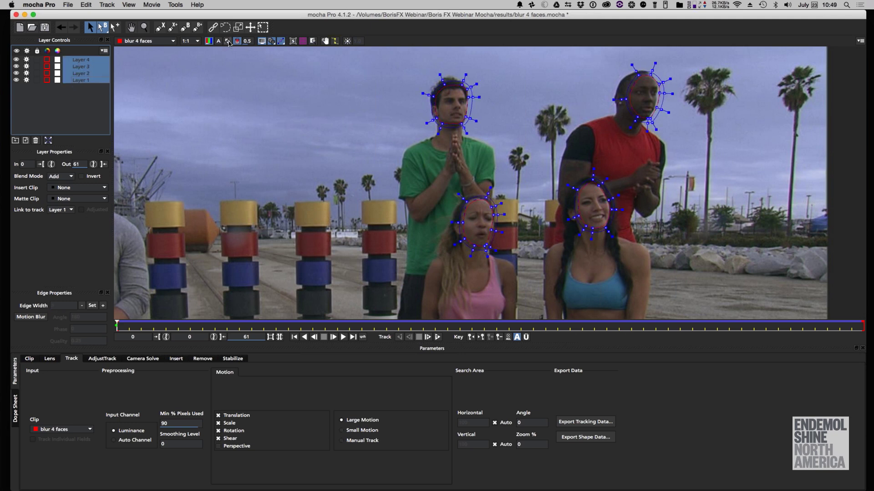
pyautogui.click(228, 42)
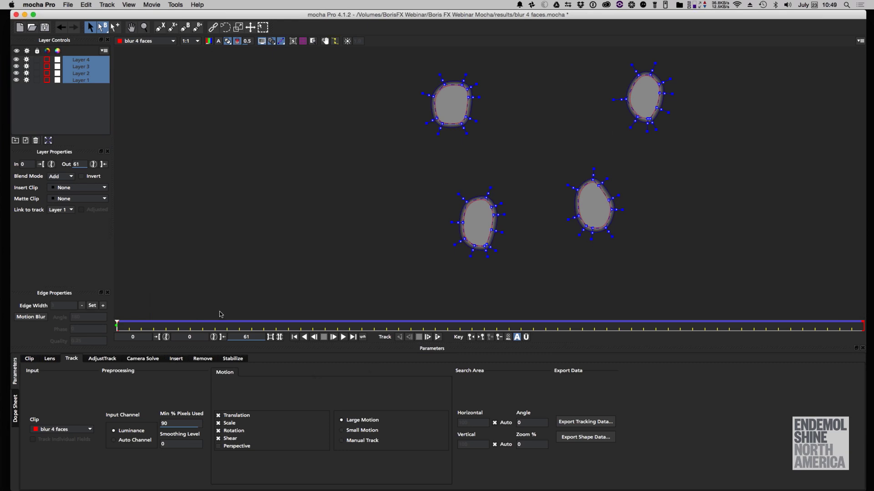
# Step: Set up a rendered shapes export by matte color as a QuickTime movie named blur 4 faces matte.mov in the Boris FX Webinar Mocha folder
pyautogui.click(69, 5)
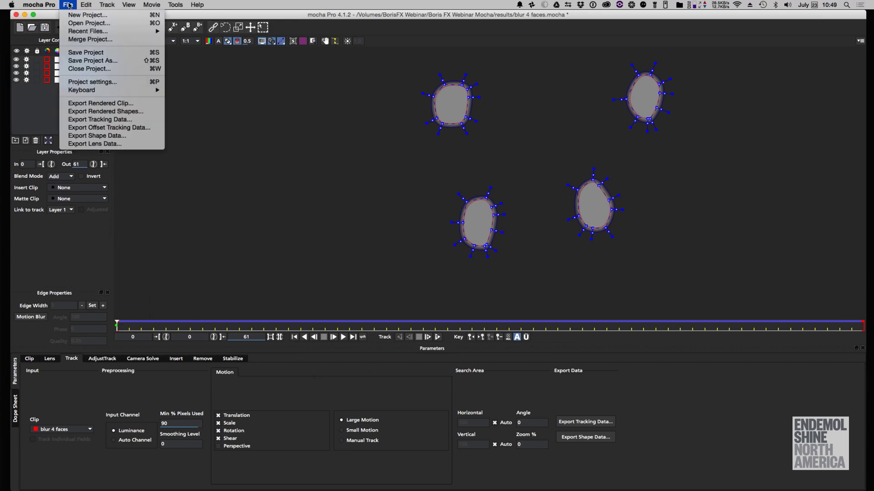
pyautogui.click(119, 111)
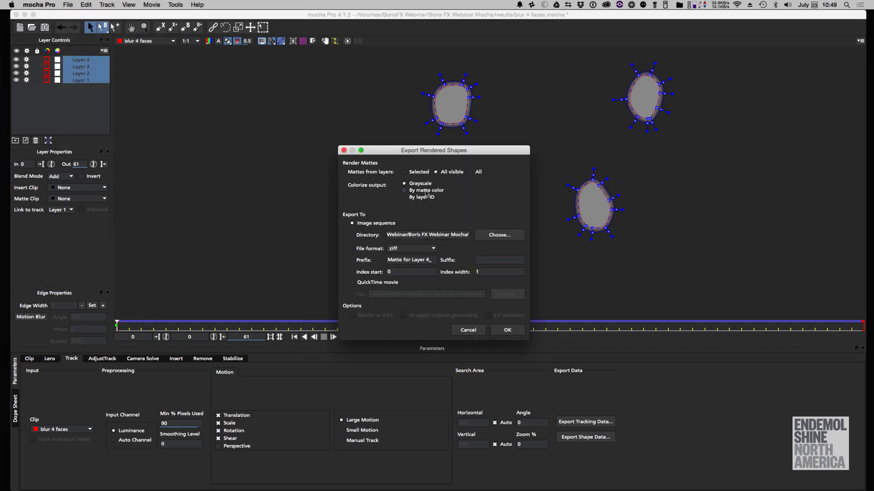
pyautogui.click(375, 282)
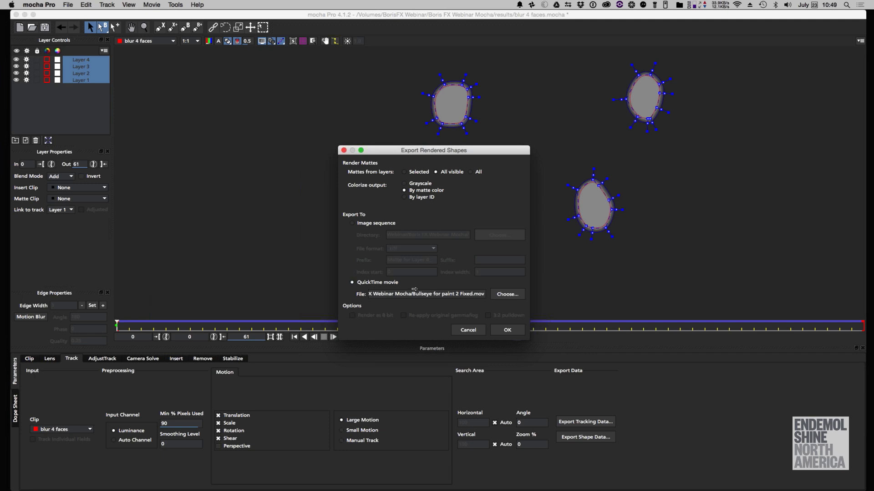
pyautogui.click(510, 294)
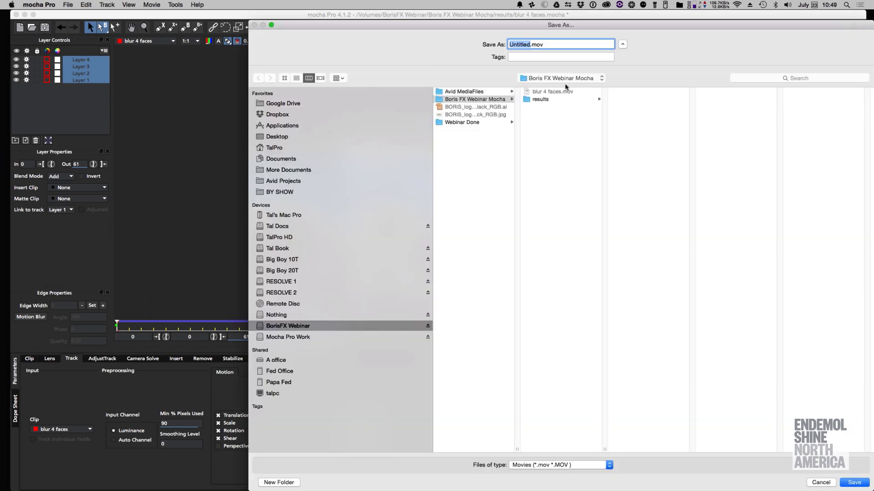
pyautogui.click(560, 92)
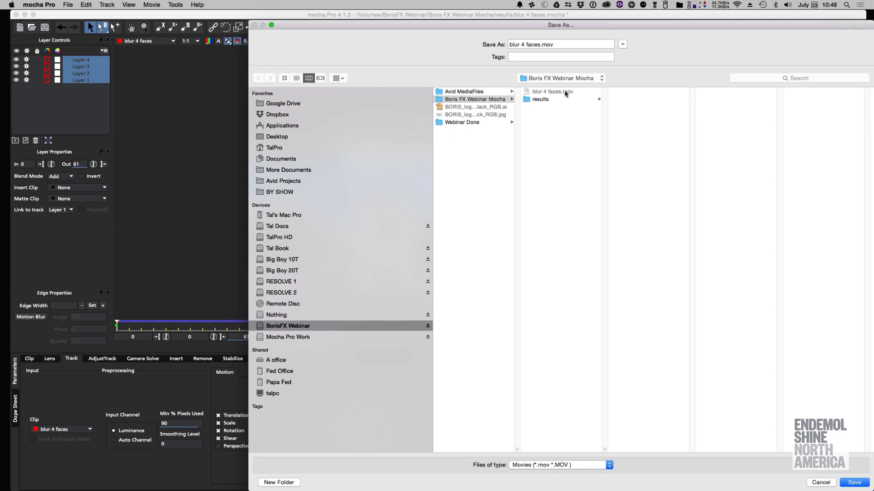
pyautogui.click(540, 46)
pyautogui.write('matte')
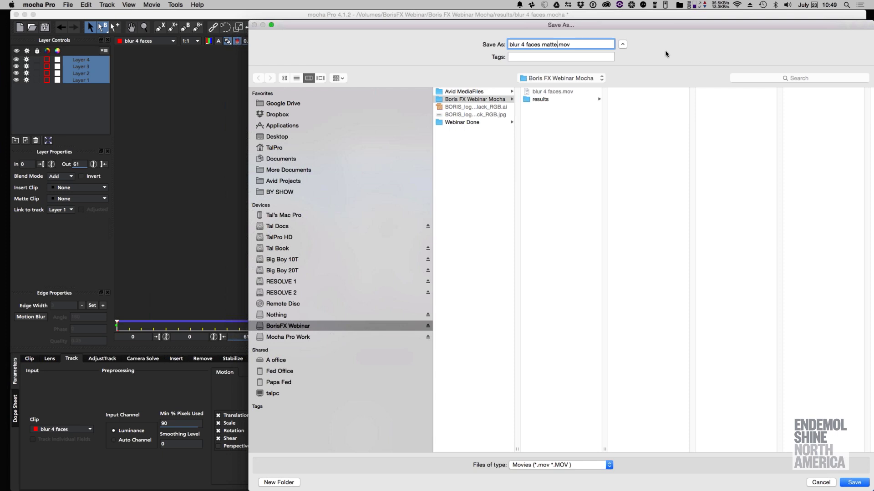
pyautogui.click(855, 485)
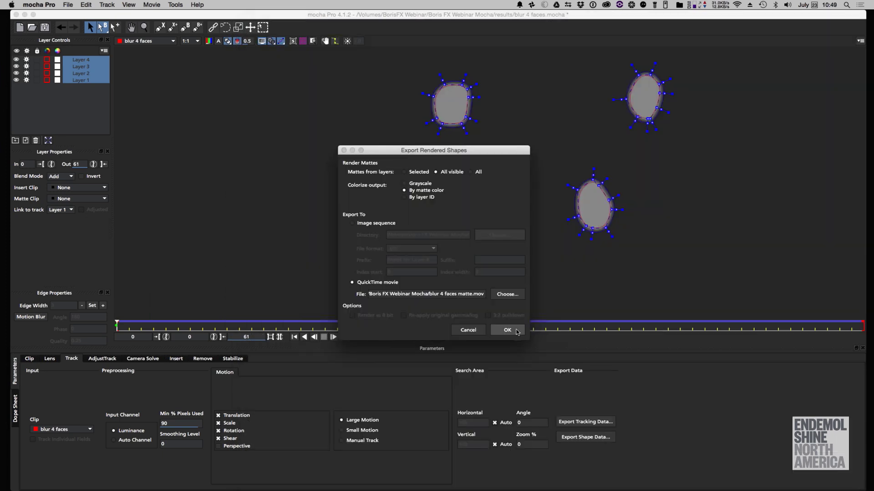
# Step: Render the matte movie with Animation compression at 59.94 fps and best quality, with the key frame interval disabled
pyautogui.click(517, 331)
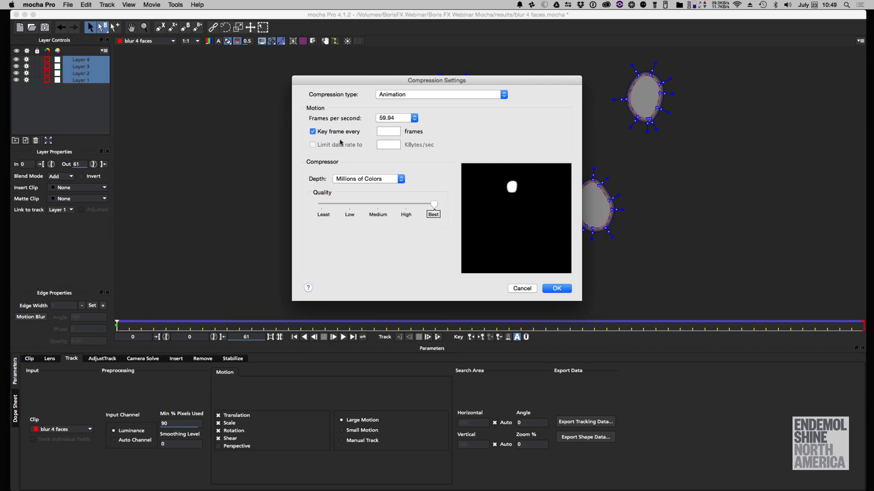
pyautogui.click(337, 133)
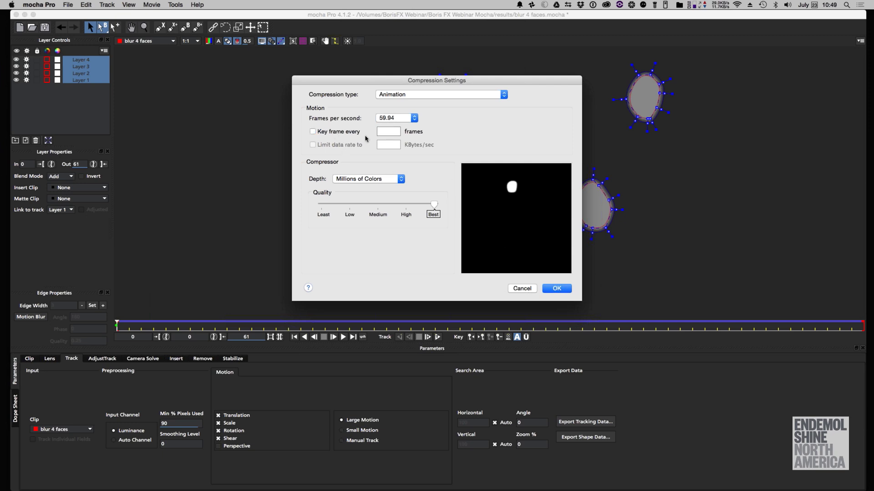
pyautogui.click(568, 288)
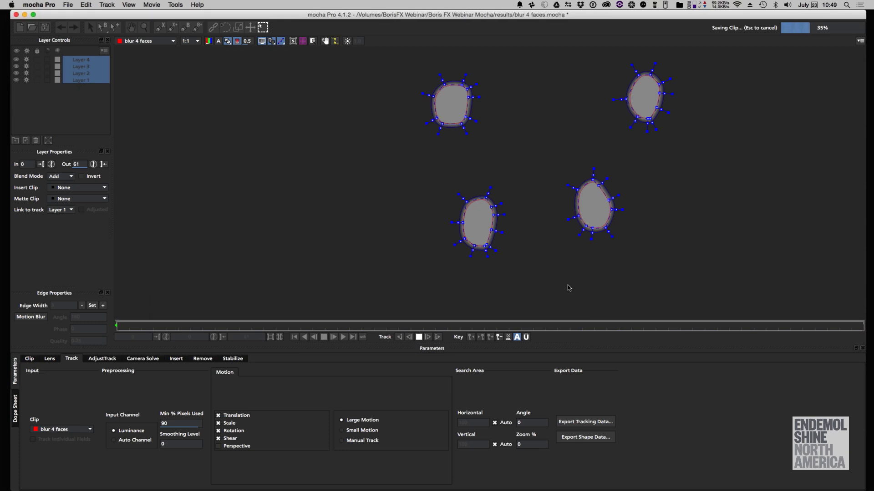
# Step: Open the exported blur 4 faces matte.mov from Finder to check it, and quit QuickTime Player 7
pyautogui.press('super+Tab')
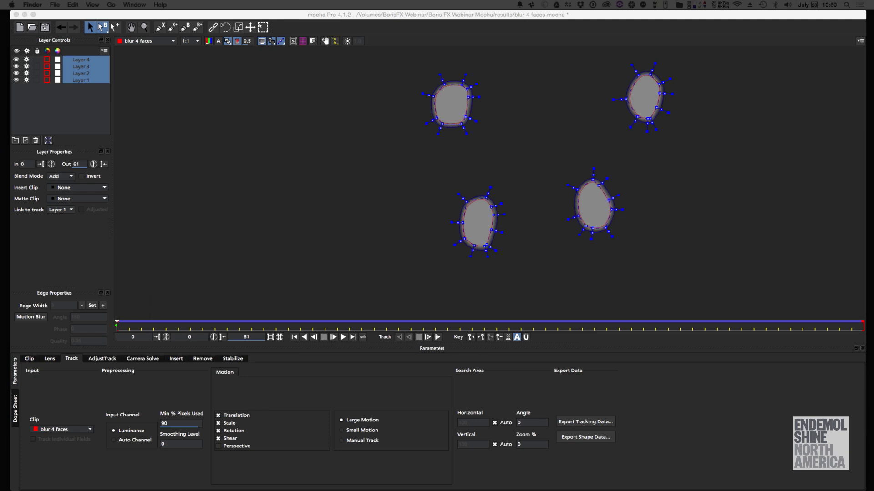
pyautogui.press('super+n')
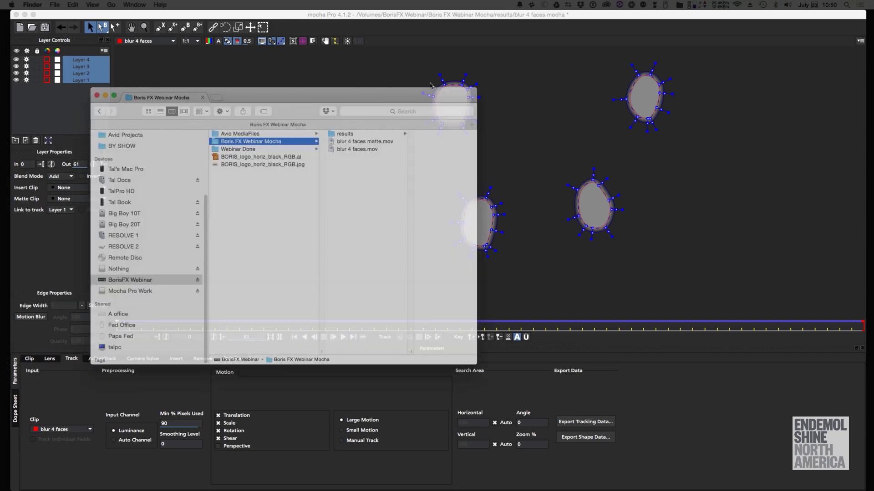
pyautogui.click(457, 128)
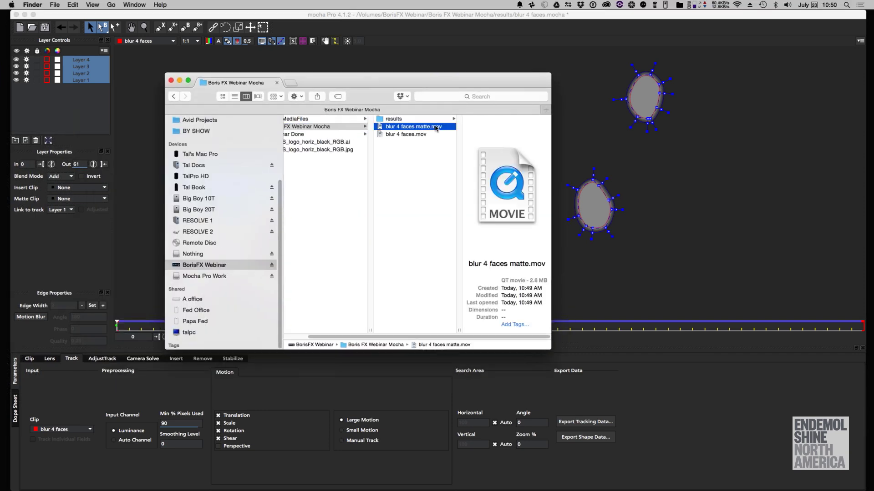
pyautogui.doubleClick(436, 128)
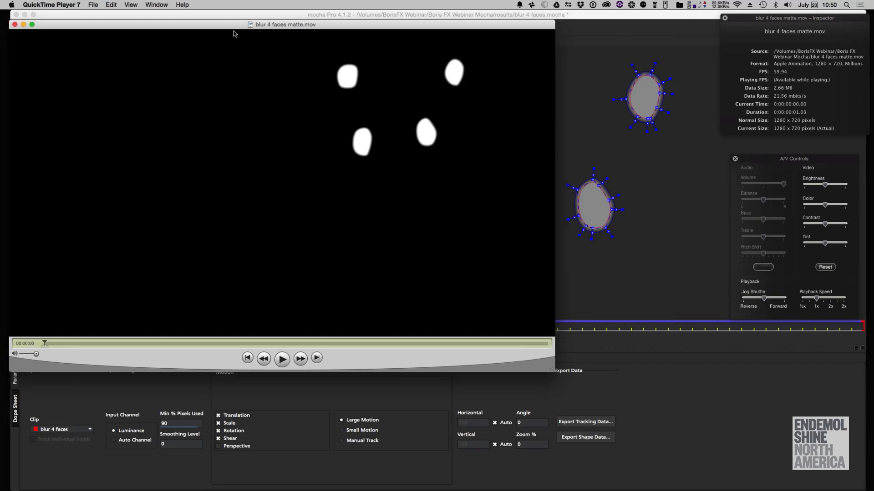
pyautogui.moveTo(254, 41); pyautogui.dragTo(279, 57)
pyautogui.click(39, 40)
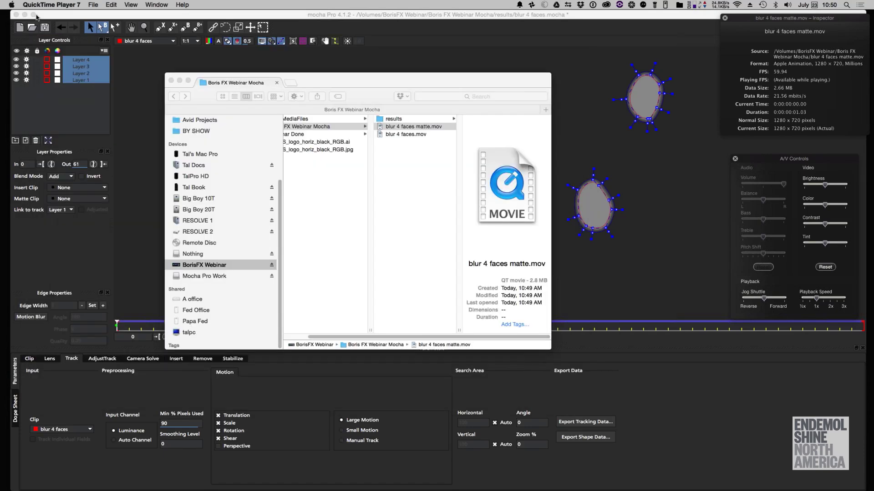
pyautogui.click(39, 7)
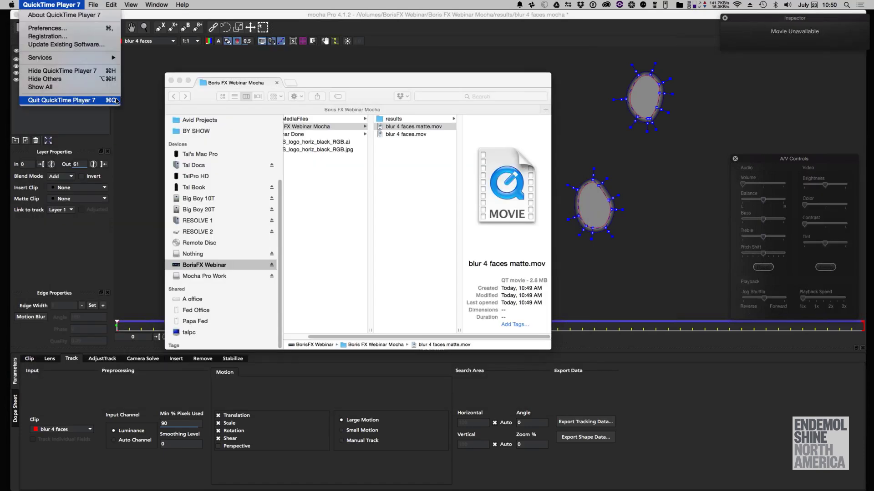
pyautogui.click(74, 103)
pyautogui.click(171, 81)
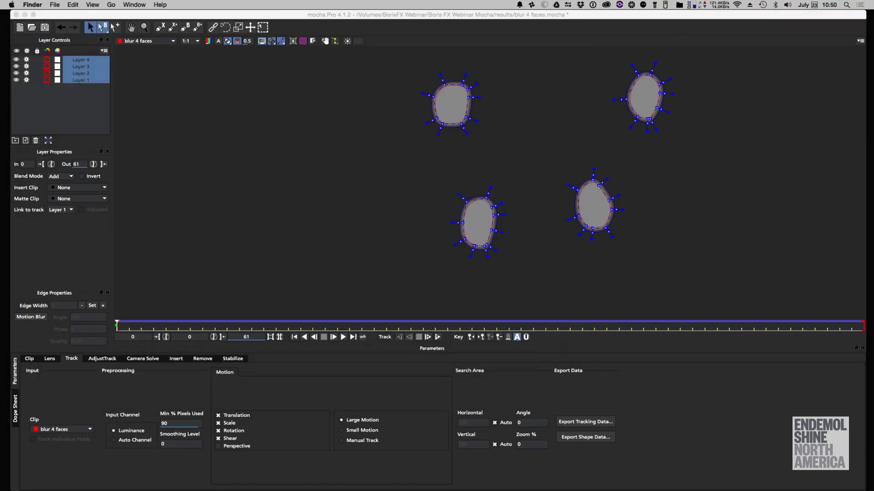
# Step: Switch to Avid Media Composer and bring blur 4 faces matte.mov from Finder into the BorisFX Webinar Mocha fun bin
pyautogui.click(245, 195)
pyautogui.click(244, 196)
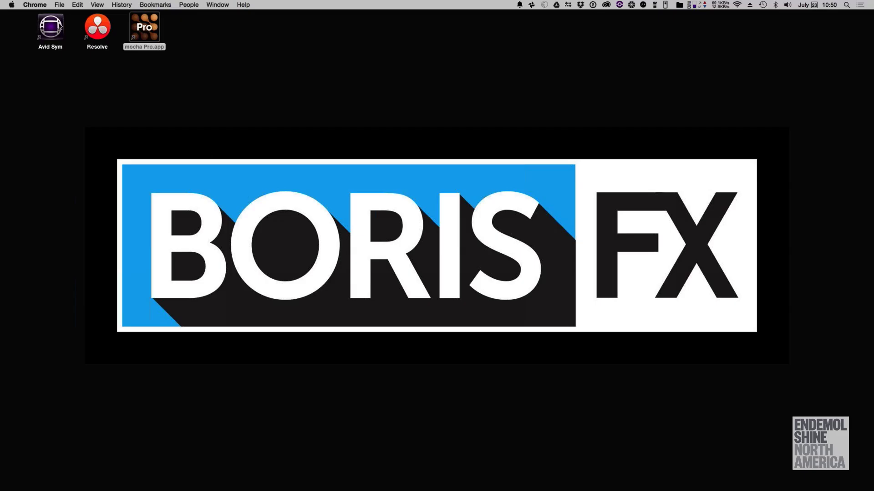
pyautogui.doubleClick(51, 28)
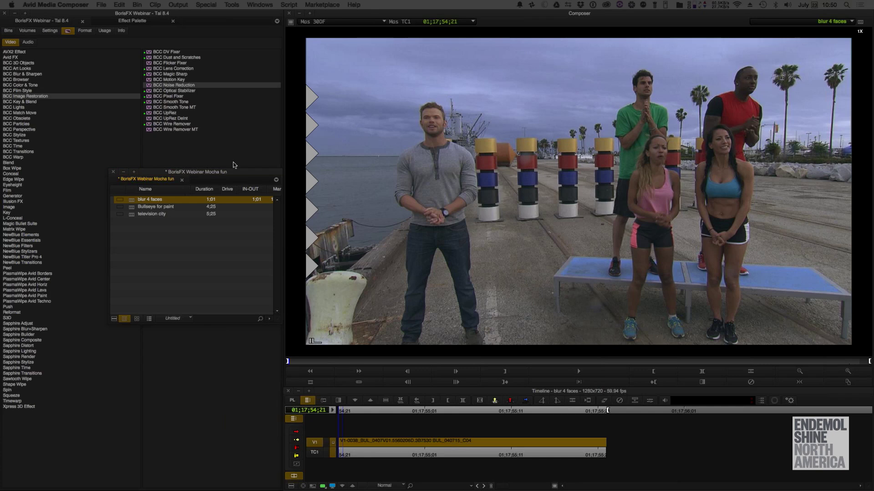
pyautogui.moveTo(282, 170); pyautogui.dragTo(517, 118)
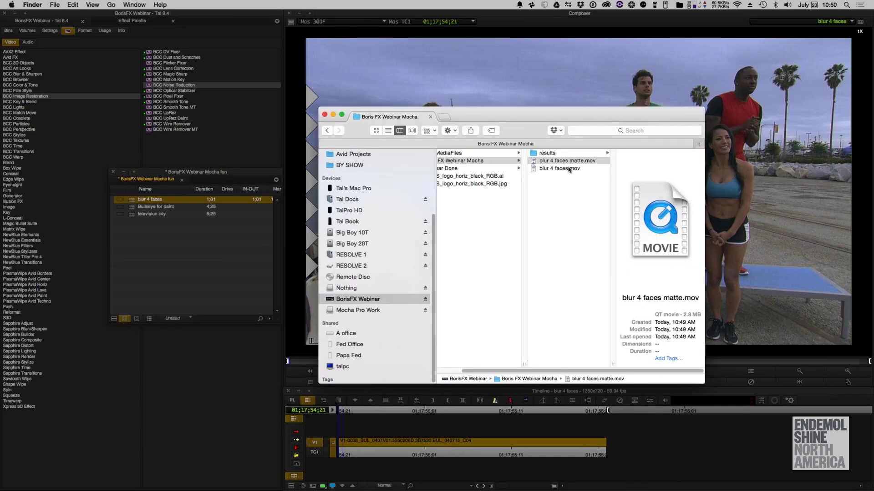
pyautogui.moveTo(575, 160); pyautogui.dragTo(235, 242)
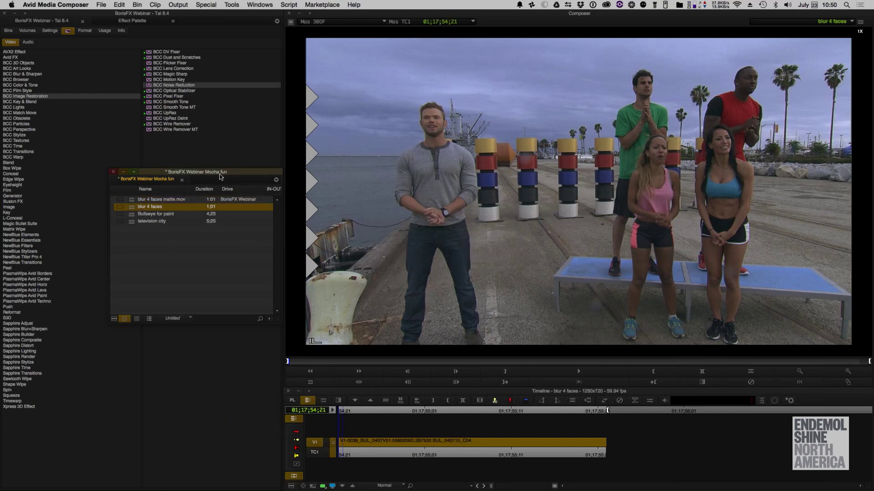
# Step: Move the bin out of the way and add video tracks V2 and V3 to the blur 4 faces sequence
pyautogui.moveTo(223, 173); pyautogui.dragTo(91, 68)
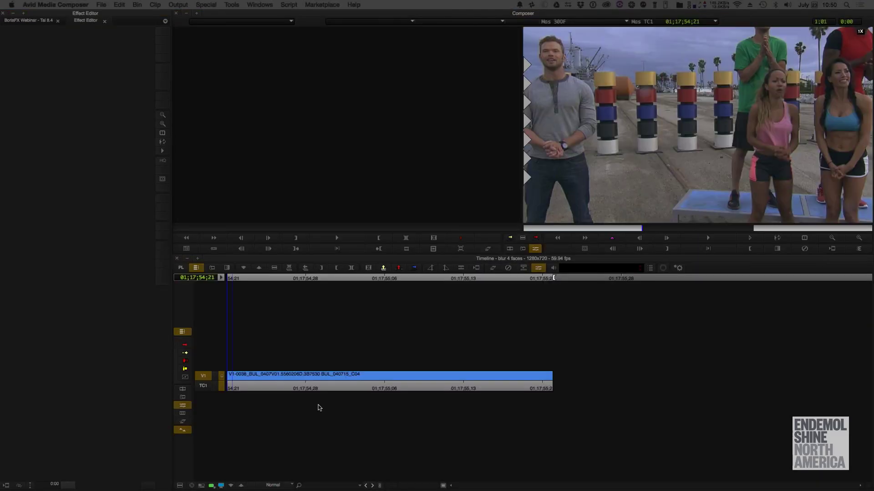
pyautogui.press('super+y')
pyautogui.press('super+y')
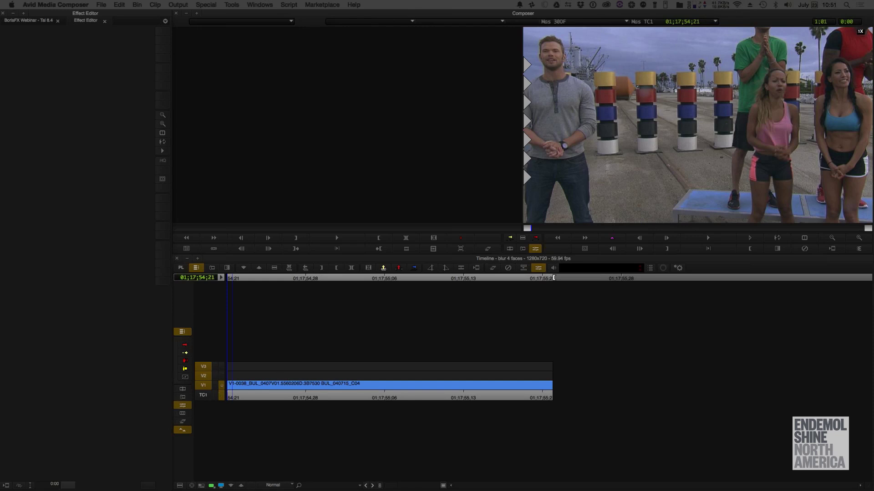
# Step: Load blur 4 faces matte.mov as the source clip, patch its V1 to record track V3, and leave record track V1 deselected
pyautogui.moveTo(523, 149); pyautogui.dragTo(369, 131)
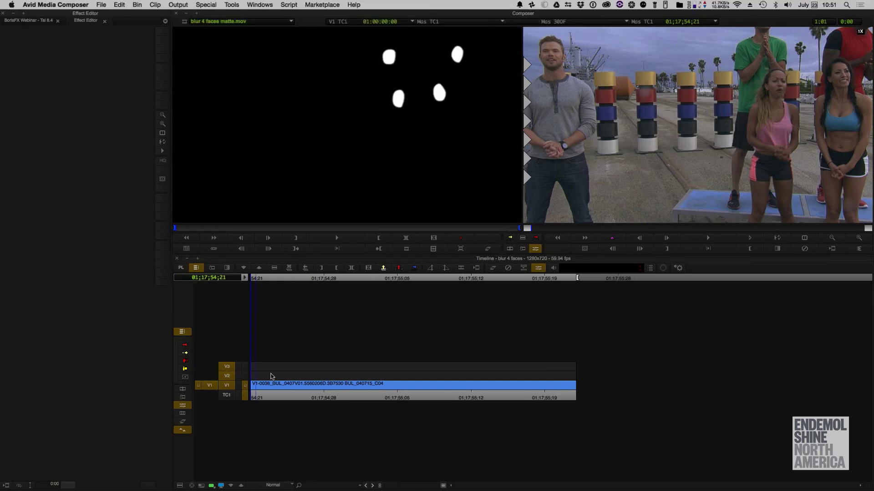
pyautogui.moveTo(224, 387); pyautogui.dragTo(227, 366)
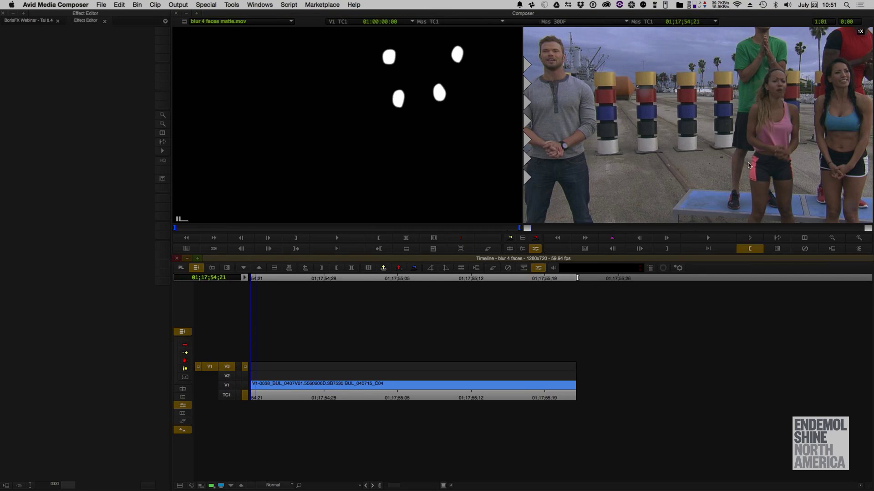
pyautogui.click(665, 162)
pyautogui.click(285, 387)
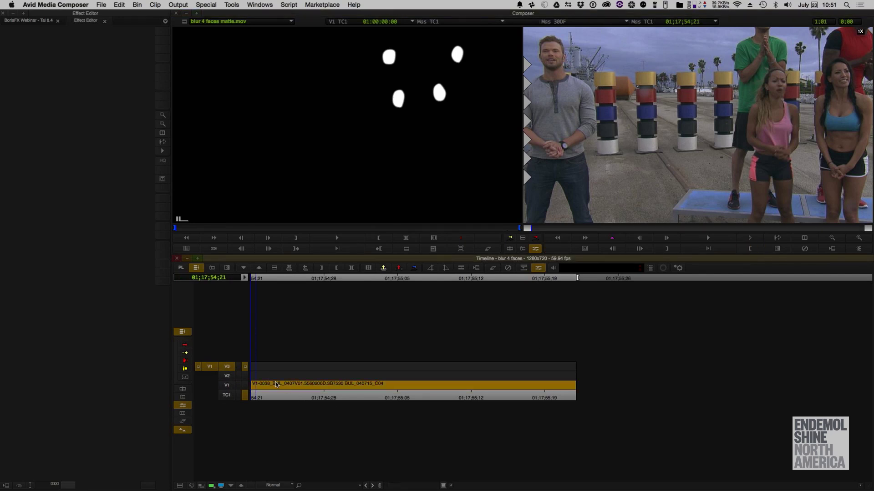
pyautogui.click(335, 237)
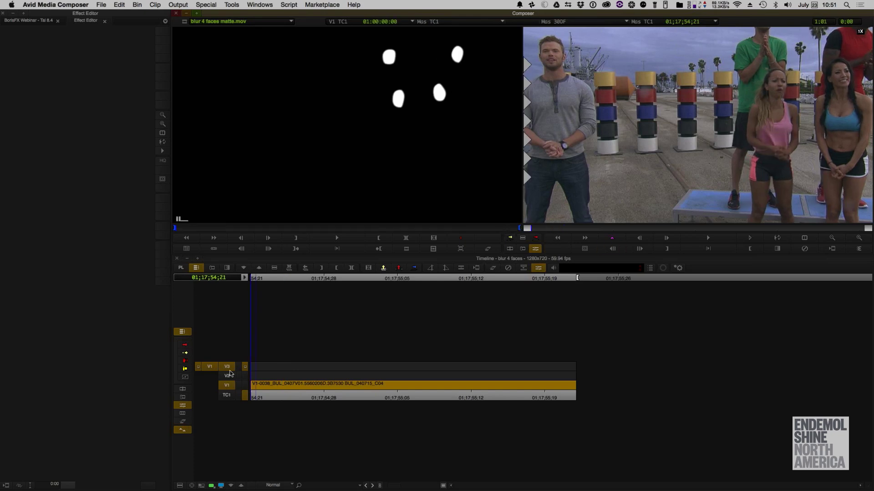
pyautogui.click(221, 388)
pyautogui.click(221, 387)
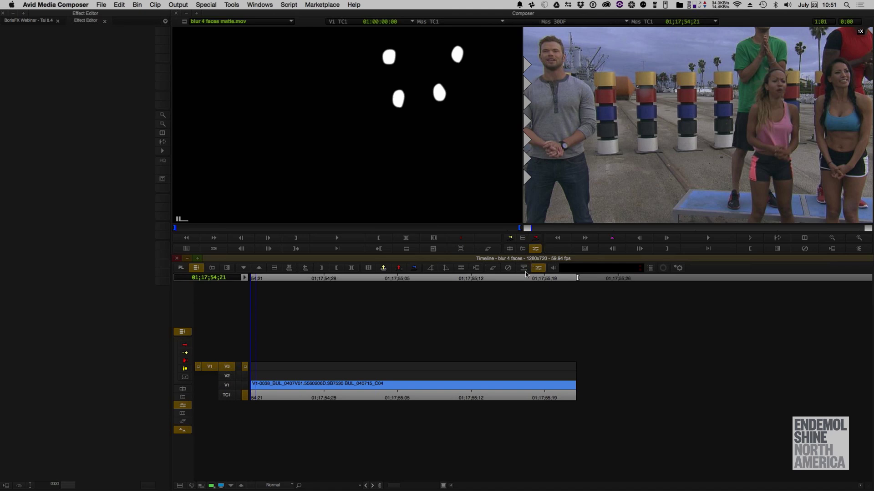
# Step: Mark the full length of the shot, overwrite blur 4 faces matte.mov onto track V3, and play it from the start
pyautogui.click(493, 398)
pyautogui.press('t')
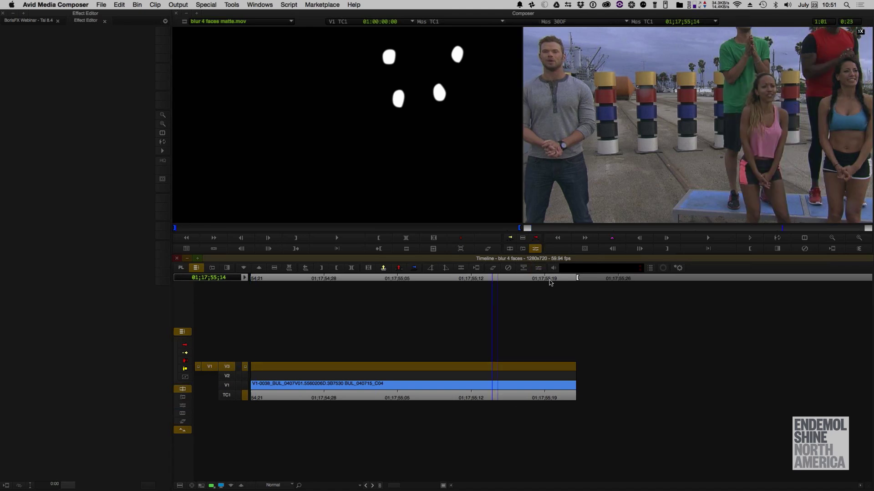
pyautogui.press('super+8')
pyautogui.click(536, 240)
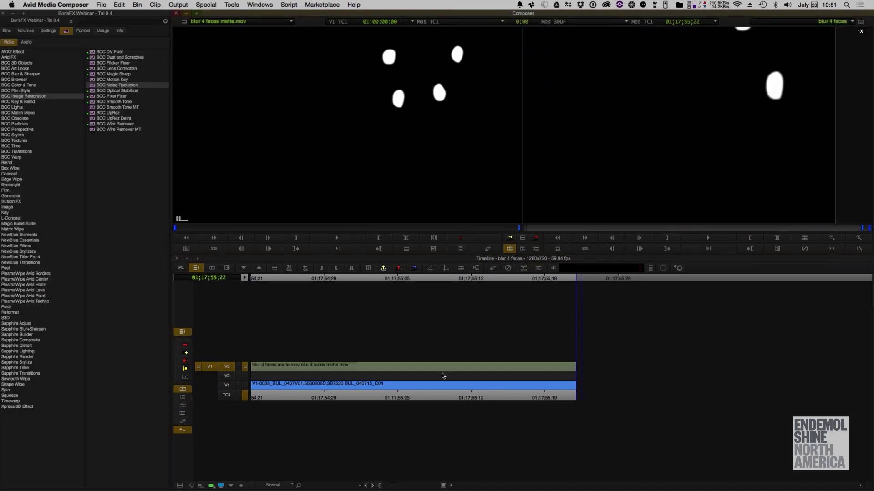
pyautogui.moveTo(439, 372); pyautogui.dragTo(243, 369)
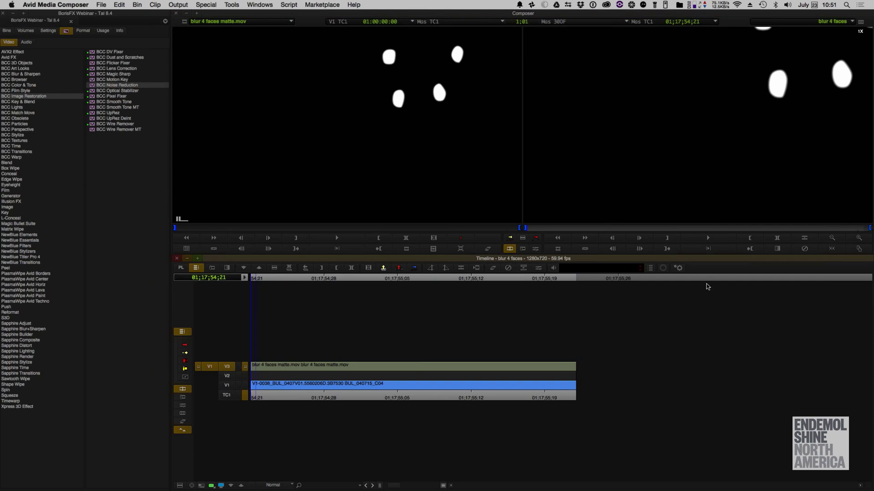
pyautogui.click(836, 239)
pyautogui.click(836, 240)
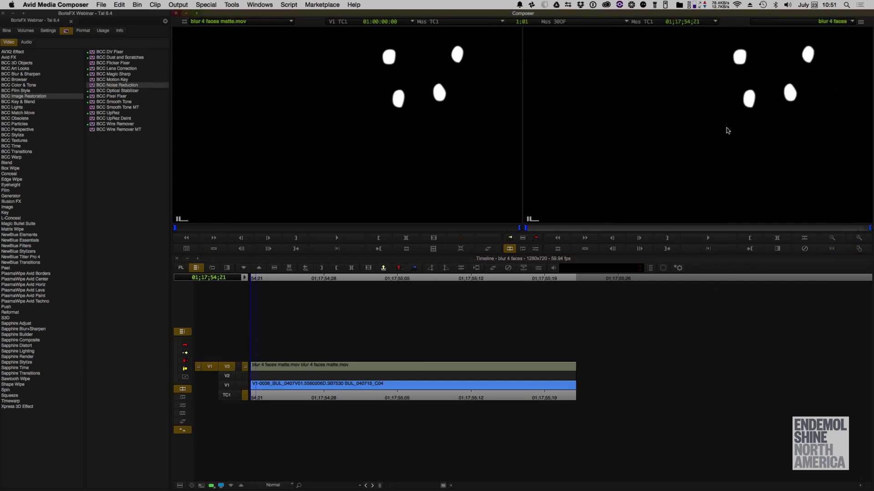
pyautogui.press('space')
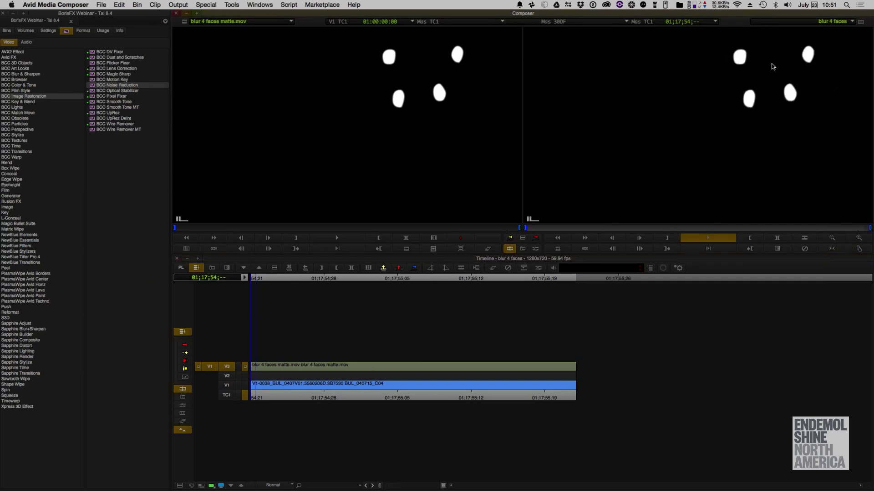
# Step: Monitor the empty track V2 and patch the source V1 to it
pyautogui.click(391, 393)
pyautogui.click(245, 376)
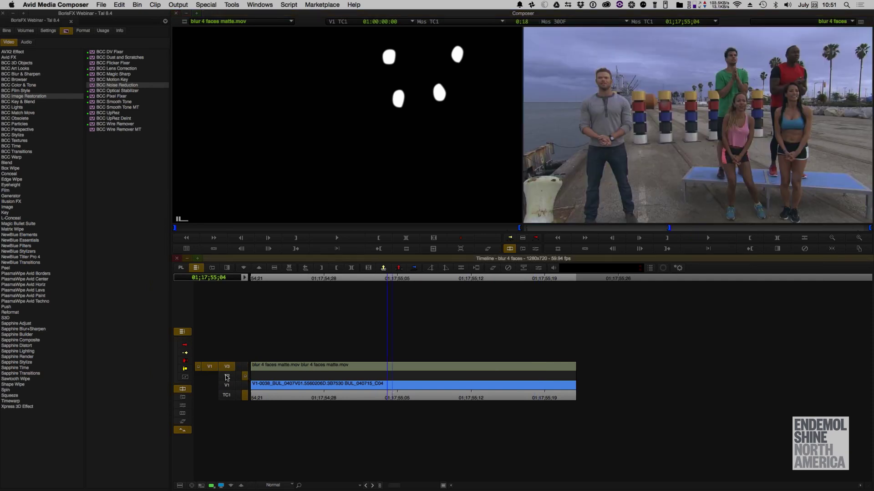
pyautogui.click(227, 377)
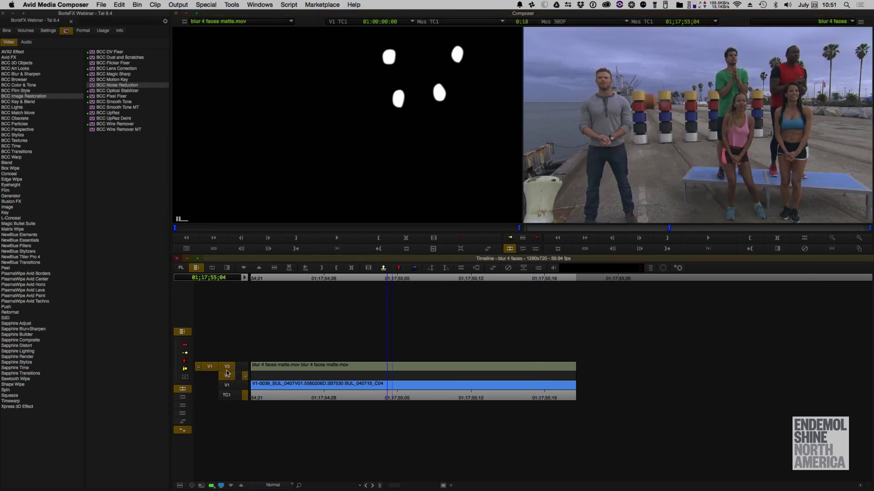
# Step: Apply BCC Gaussian Blur from BCC Blur & Sharpen to the filler on track V2 above the shot
pyautogui.click(536, 249)
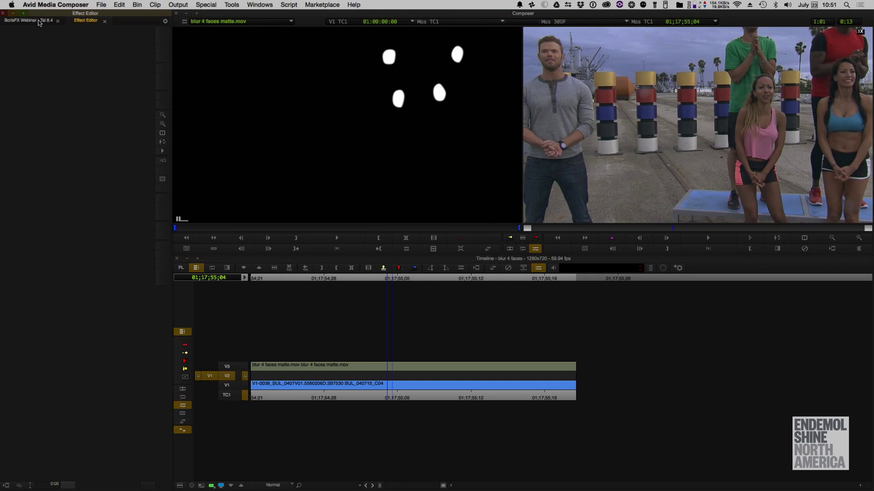
pyautogui.click(40, 21)
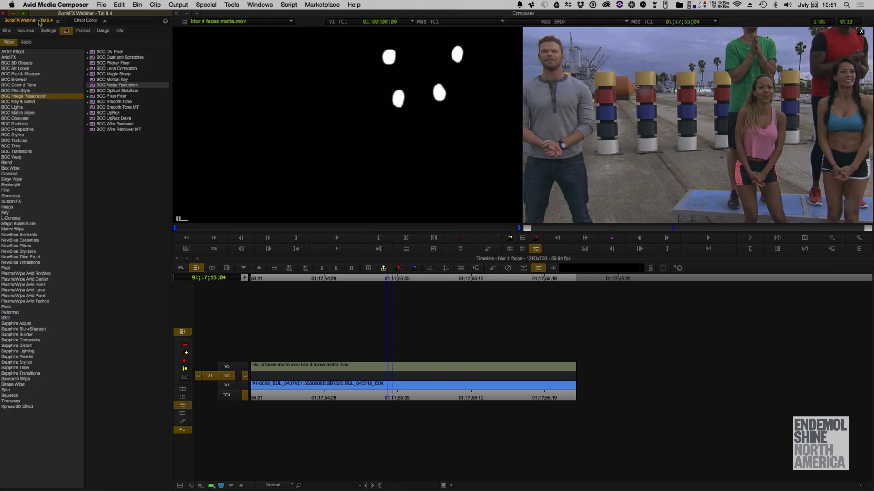
pyautogui.click(40, 74)
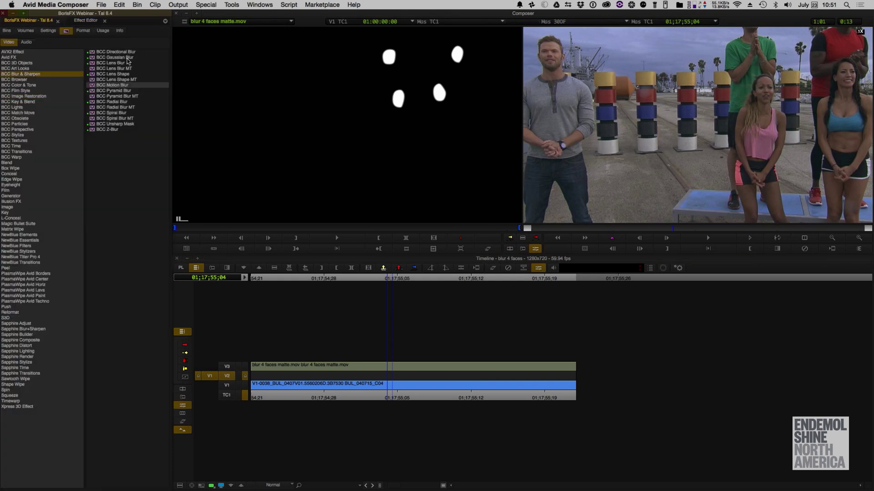
pyautogui.moveTo(128, 61); pyautogui.dragTo(411, 378)
pyautogui.click(833, 238)
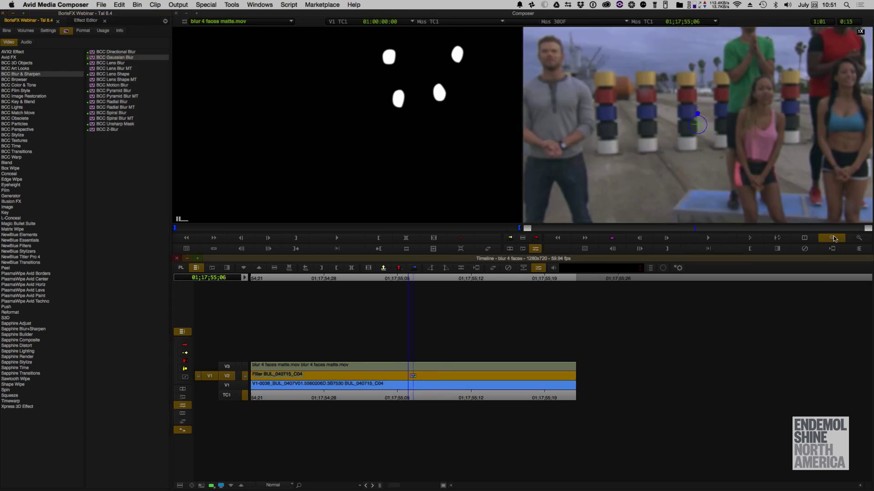
pyautogui.click(833, 238)
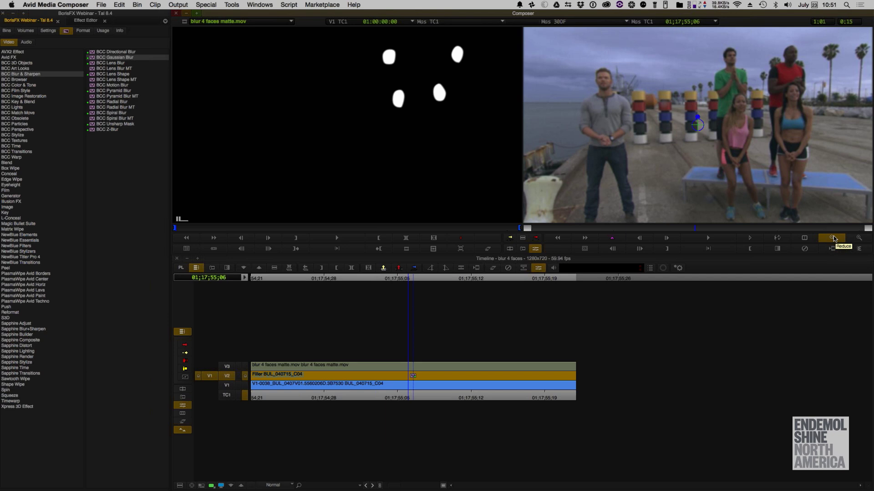
pyautogui.click(484, 396)
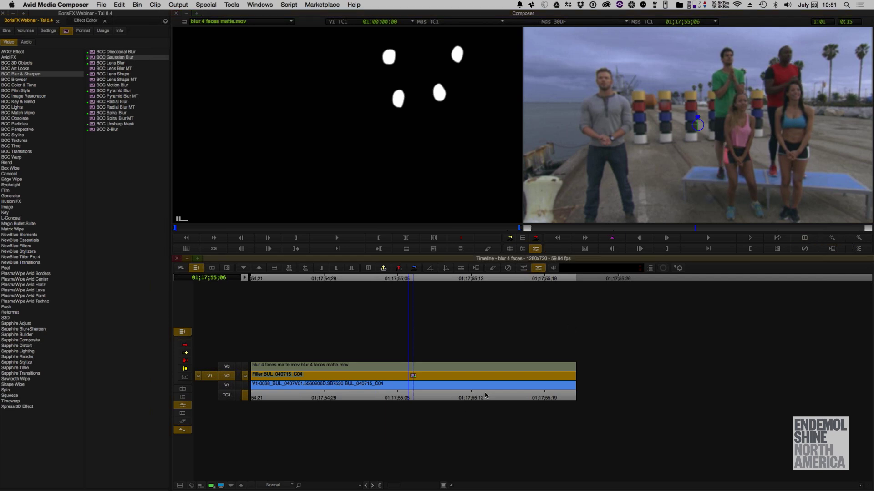
# Step: Switch to the workspace that has the Effect Palette and a large Composer monitor
pyautogui.click(259, 5)
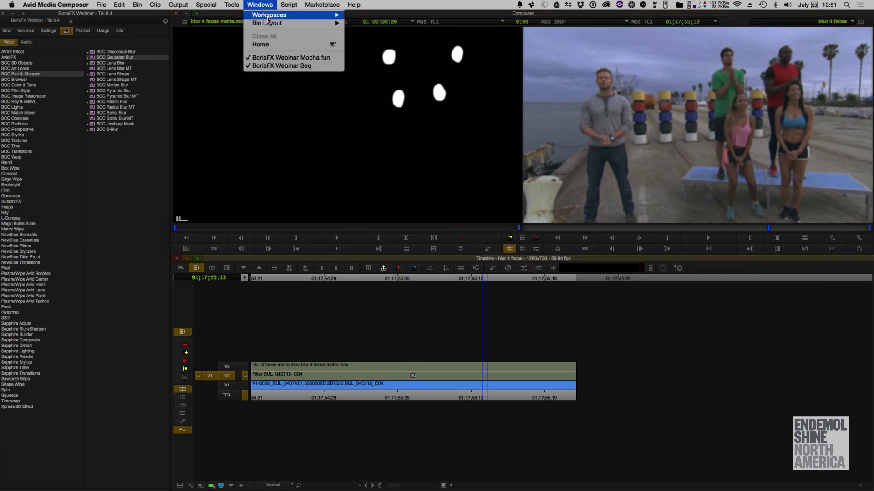
pyautogui.moveTo(278, 15)
pyautogui.click(392, 96)
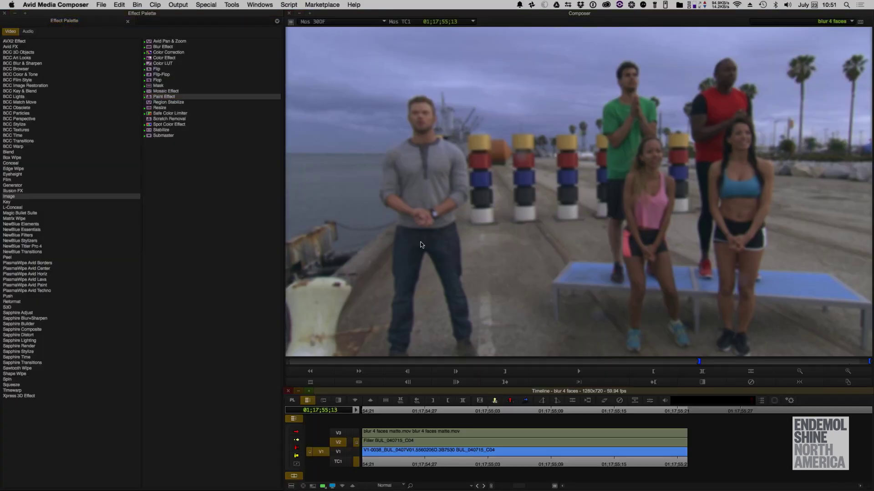
# Step: Monitor track V3 and make it the selected record track instead of V2
pyautogui.click(357, 433)
pyautogui.click(338, 432)
pyautogui.click(337, 445)
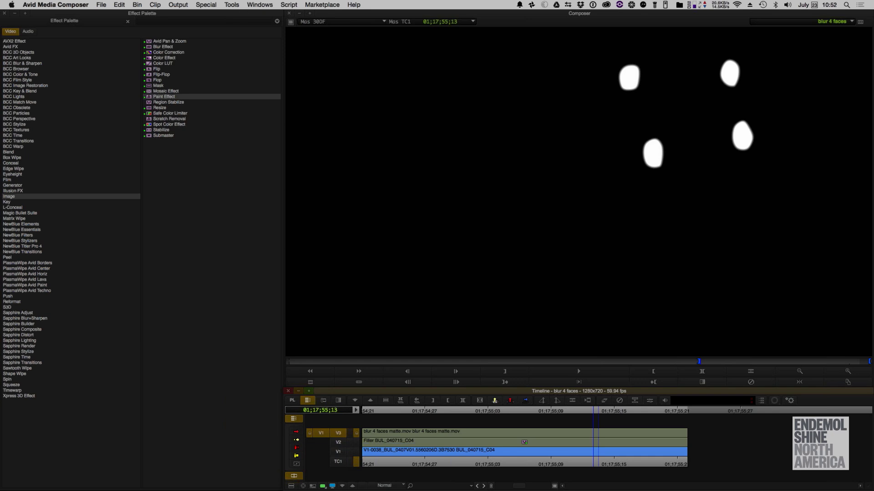
# Step: Apply BCC Composite from BCC Key & Blend to the blur 4 faces matte.mov clip on track V3
pyautogui.click(20, 202)
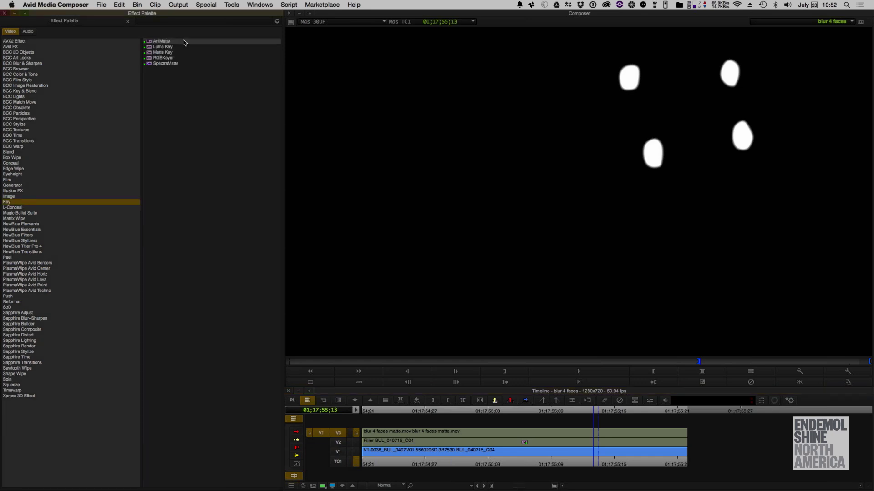
pyautogui.click(169, 54)
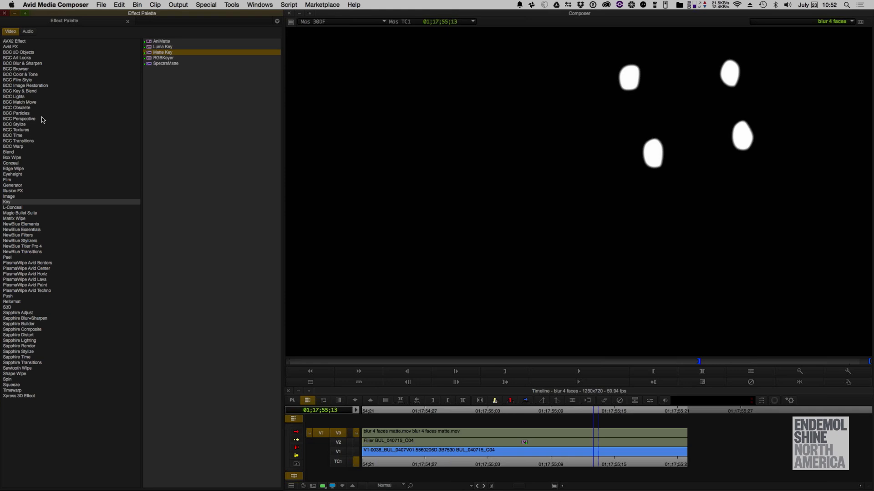
pyautogui.click(33, 92)
pyautogui.click(182, 65)
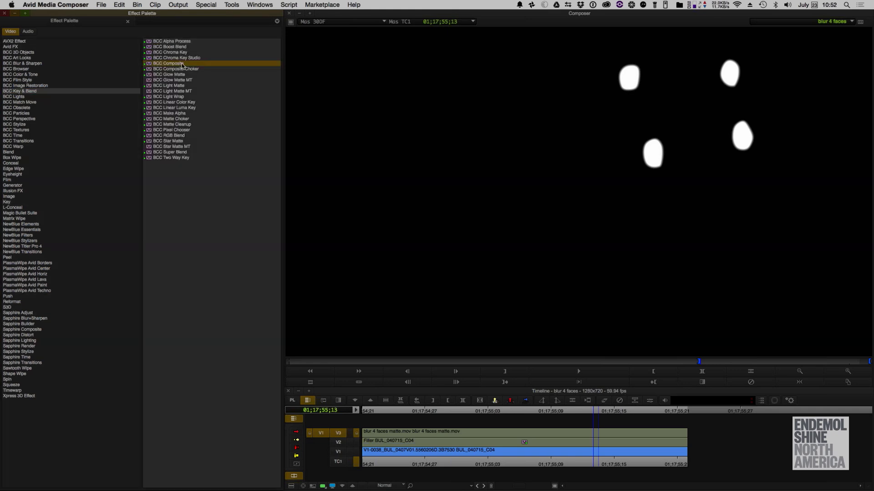
pyautogui.moveTo(182, 64); pyautogui.dragTo(524, 439)
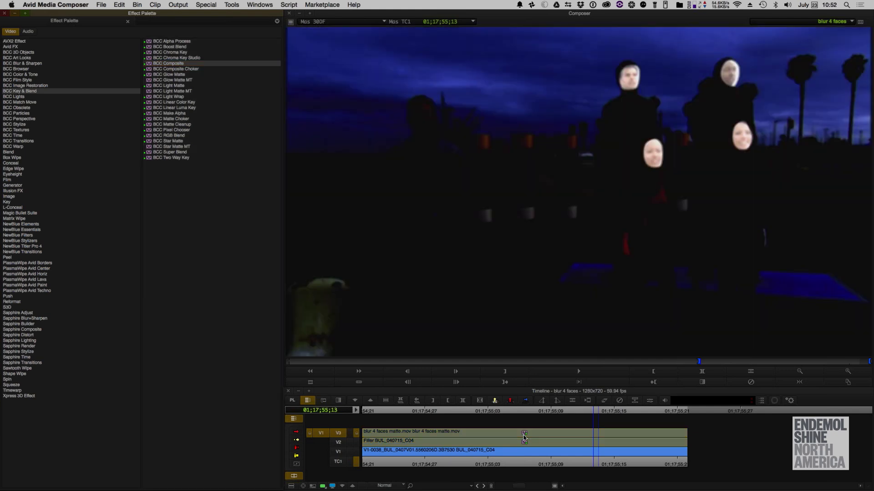
# Step: Open BCC Composite in the Effect Editor and enable Apply to Title-Matte under Title Matte
pyautogui.click(650, 402)
pyautogui.click(549, 442)
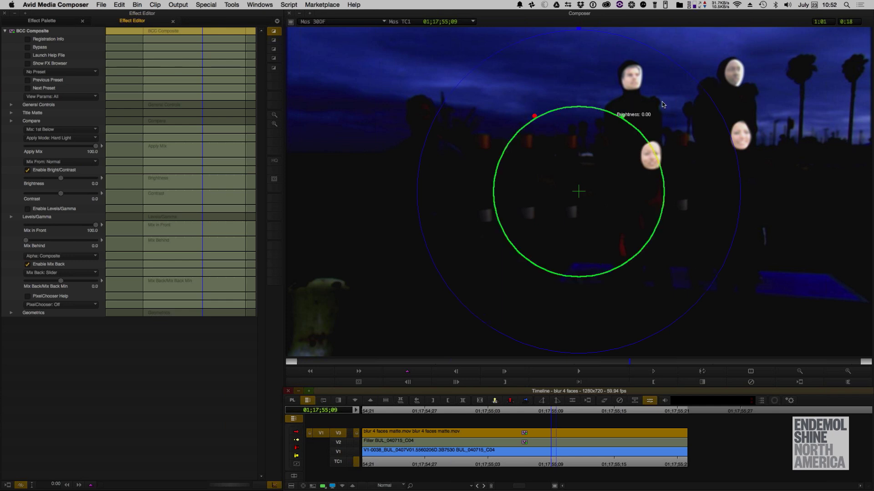
pyautogui.click(11, 113)
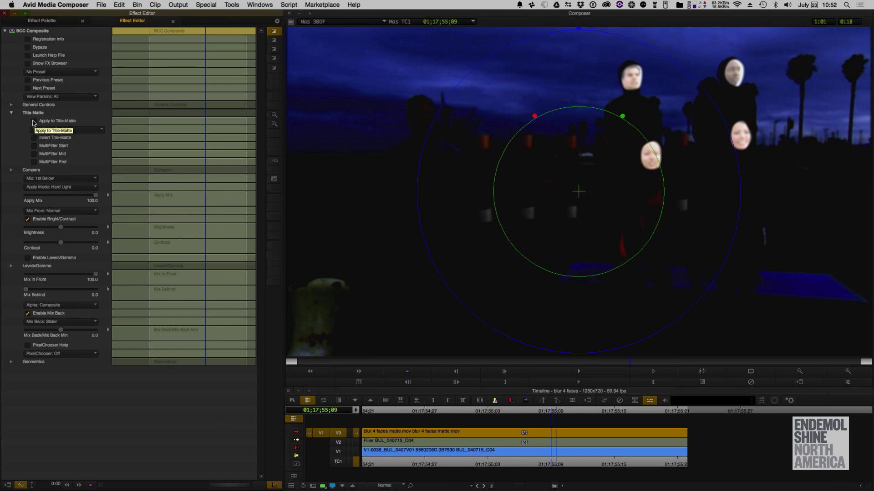
pyautogui.click(33, 122)
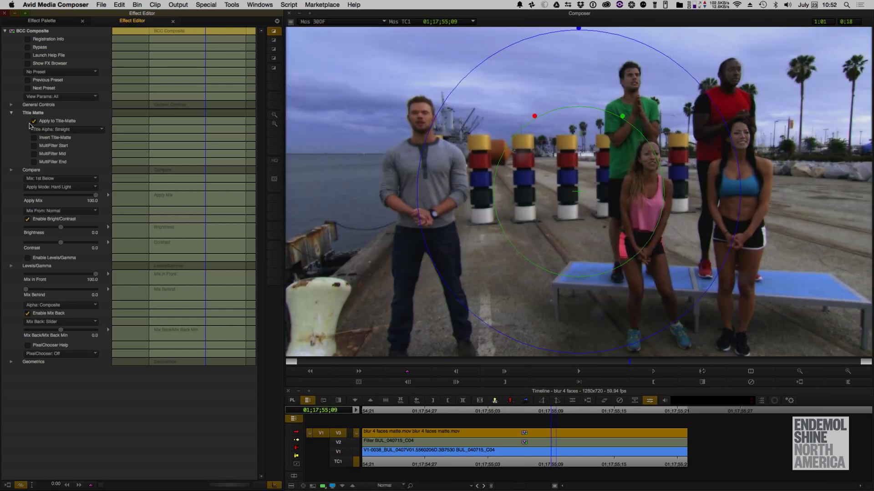
# Step: Set BCC Composite's Apply Mode to Normal and Mix to Filler Layer, and enable Invert Title-Matte
pyautogui.click(76, 189)
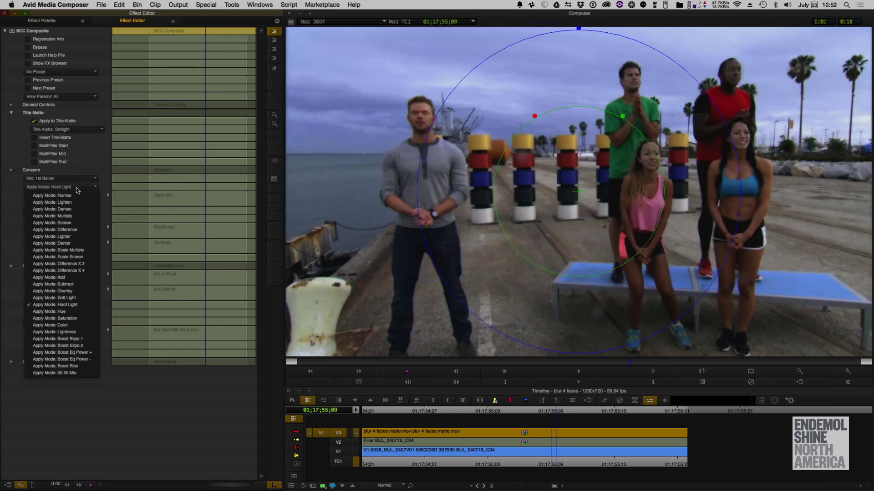
pyautogui.click(75, 197)
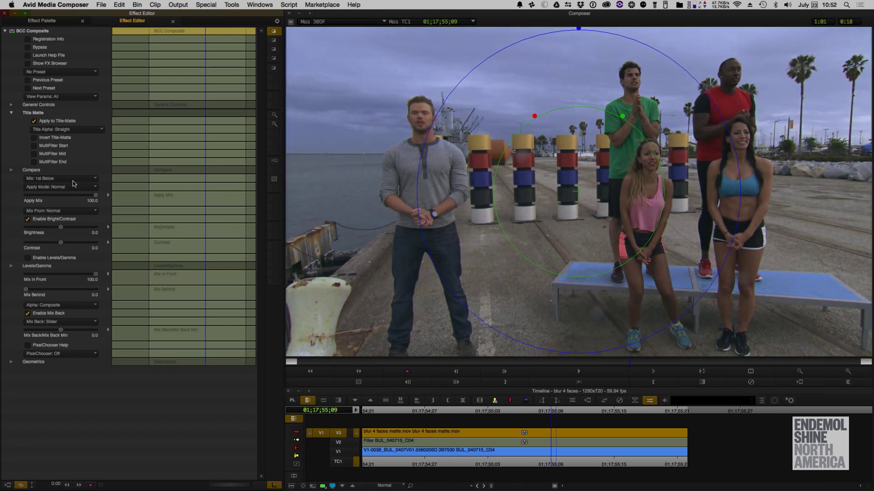
pyautogui.click(75, 180)
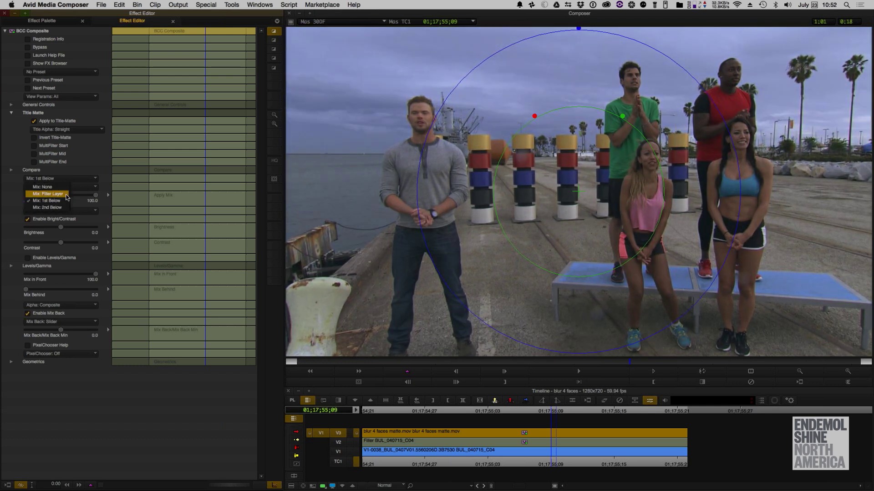
pyautogui.click(69, 194)
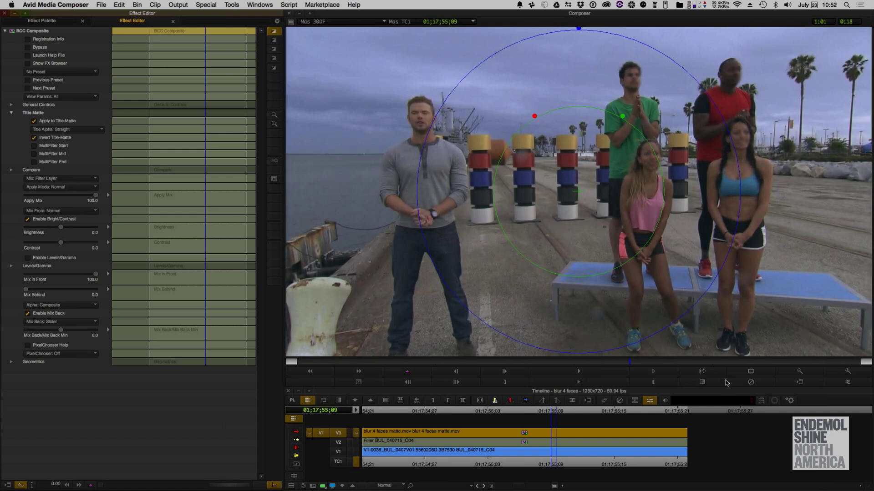
# Step: Preview the composited face blur over the shot and check a frame without the effect overlays
pyautogui.click(705, 372)
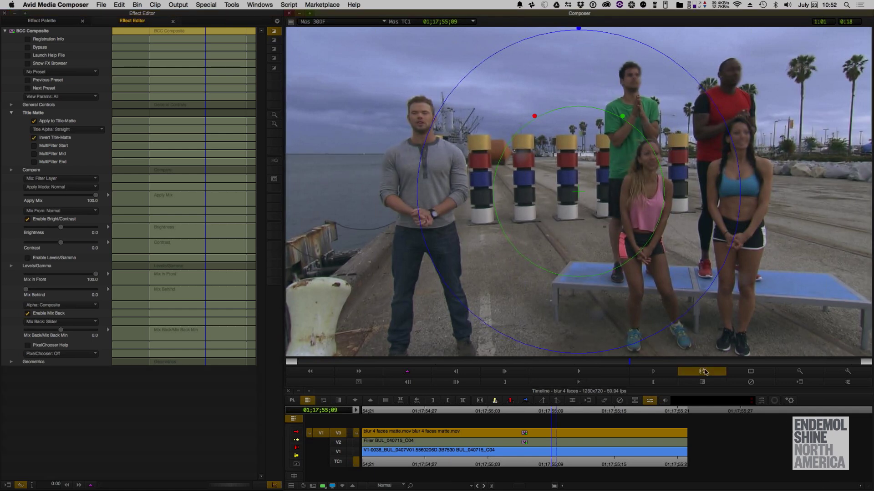
pyautogui.click(705, 372)
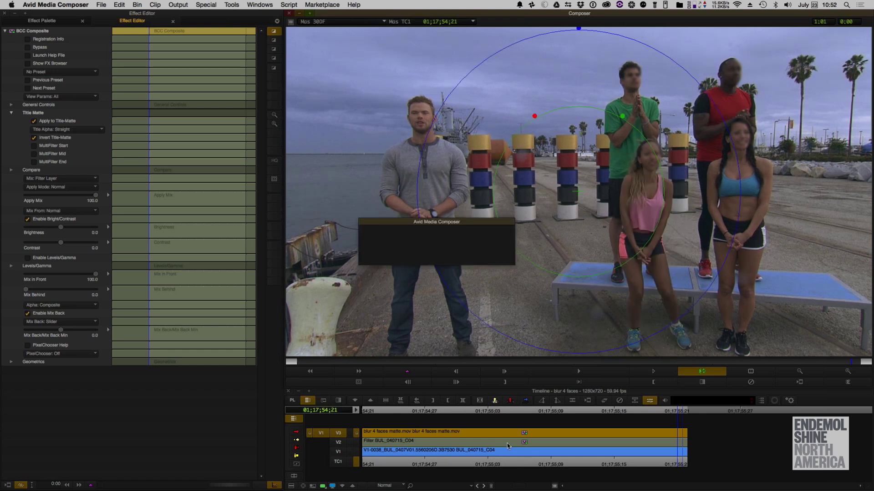
pyautogui.click(436, 254)
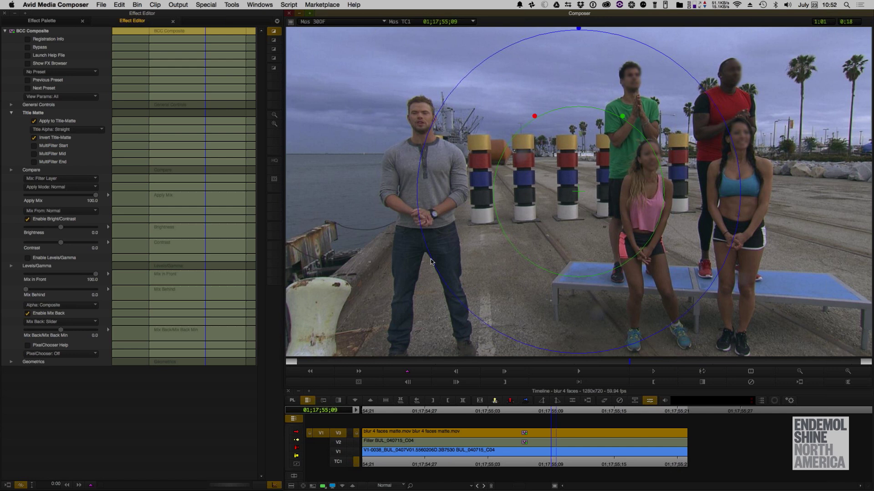
pyautogui.click(519, 461)
pyautogui.click(564, 462)
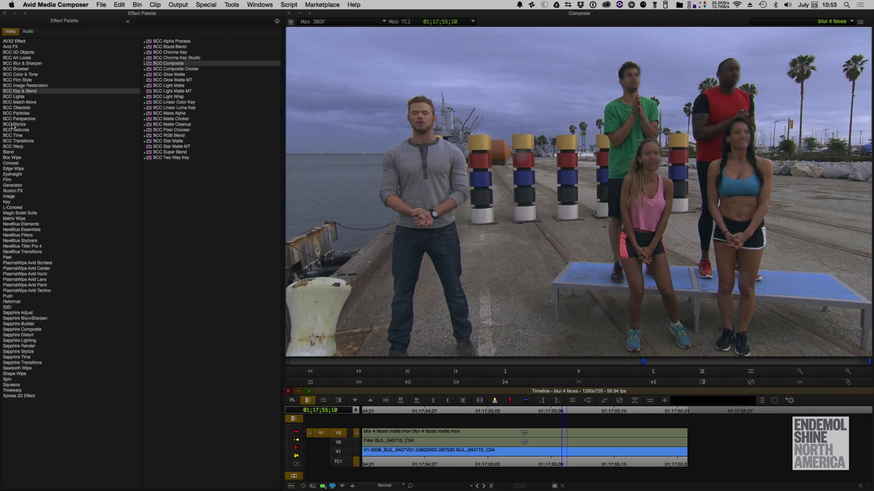
# Step: Increase the Horizontal Blur of the BCC Gaussian Blur on track V2, and return to the BCC Composite parameters on V3
pyautogui.click(649, 400)
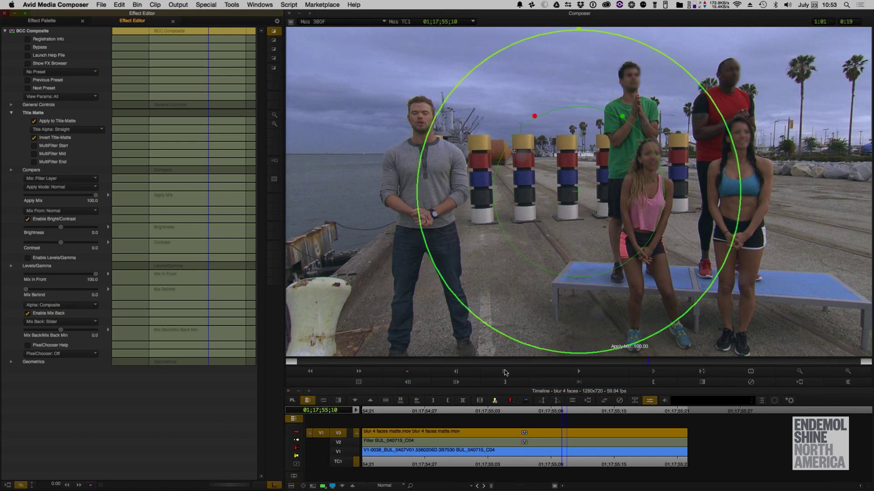
pyautogui.click(553, 443)
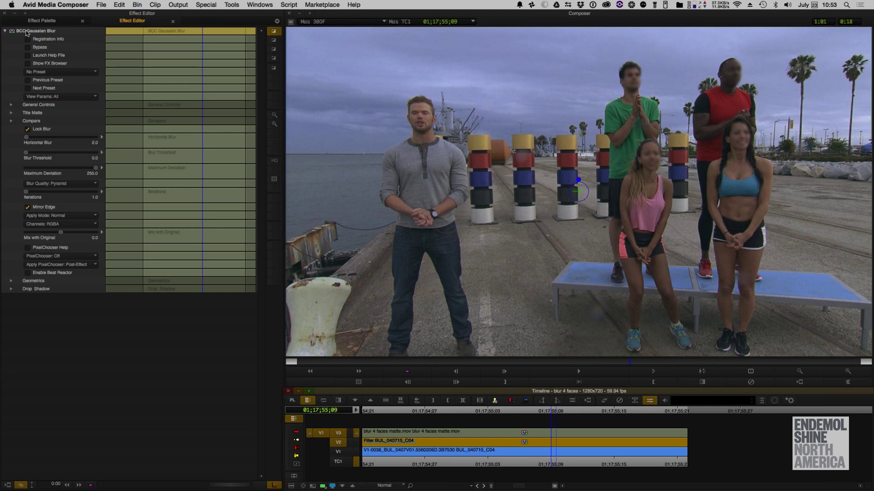
pyautogui.click(580, 177)
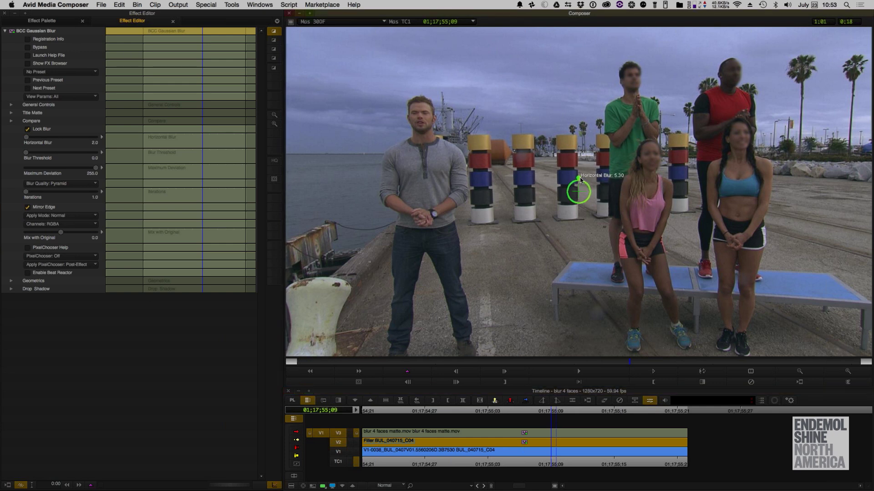
pyautogui.moveTo(580, 176); pyautogui.dragTo(580, 181)
pyautogui.click(565, 436)
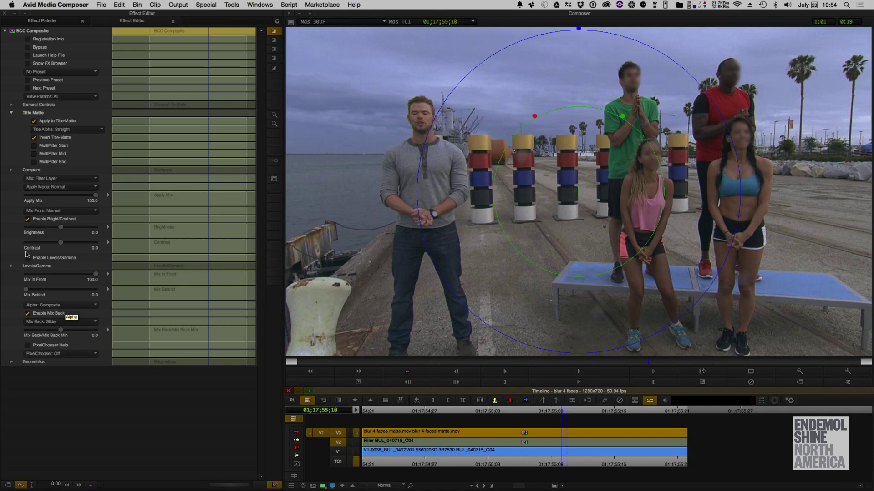
# Step: Check the BCC Composite Apply Mode list, leaving it on Normal, and lower the effect's Brightness to -7.5
pyautogui.click(28, 219)
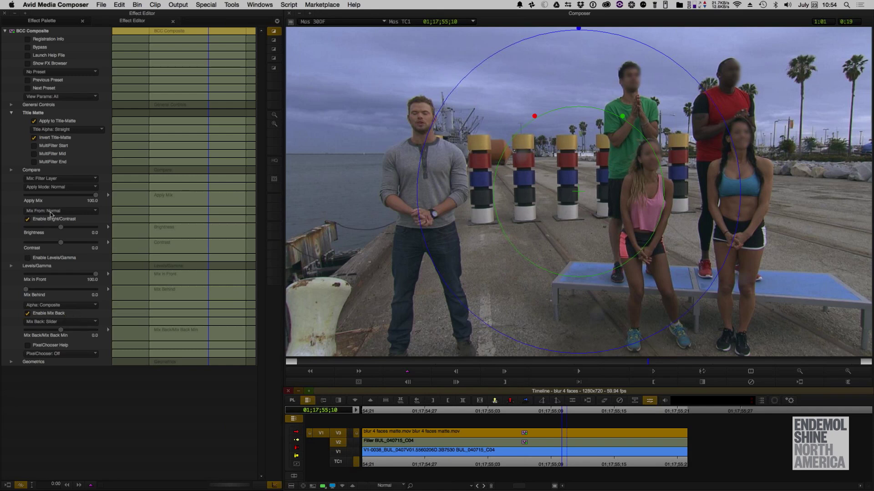
pyautogui.click(64, 187)
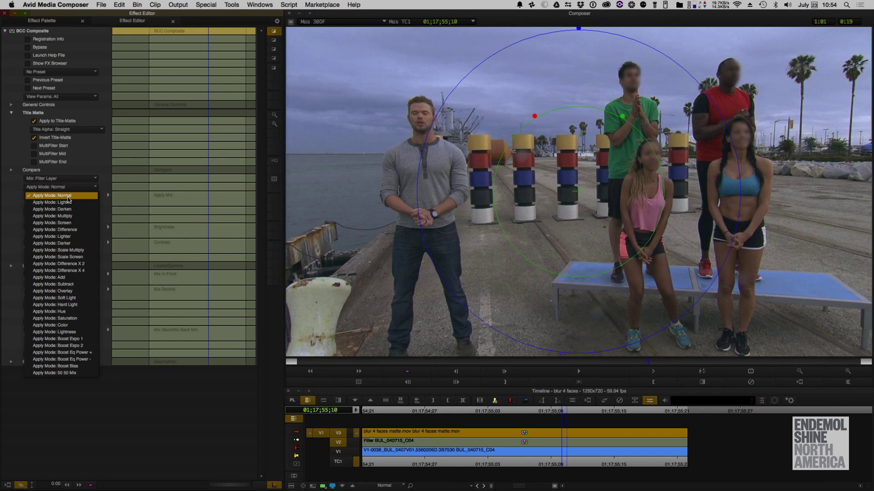
pyautogui.click(160, 439)
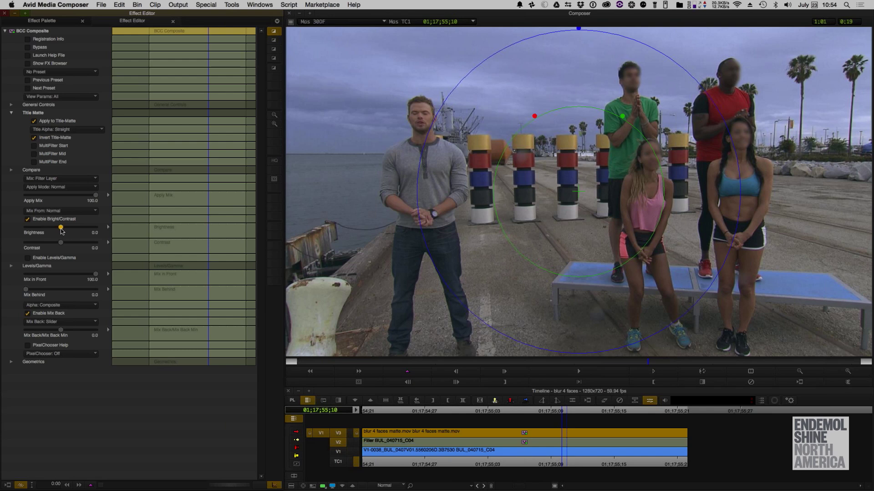
pyautogui.moveTo(62, 231); pyautogui.dragTo(59, 228)
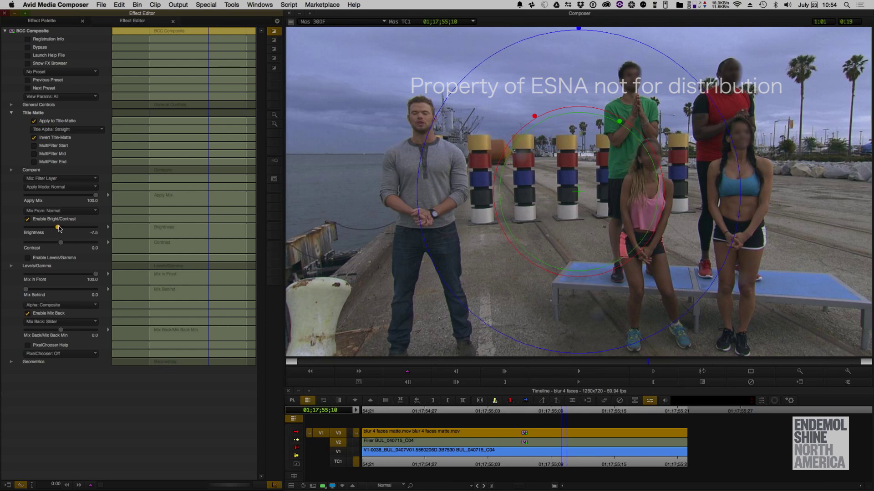
# Step: Play the blur 4 faces sequence from its start to review the darkened face blur
pyautogui.click(465, 456)
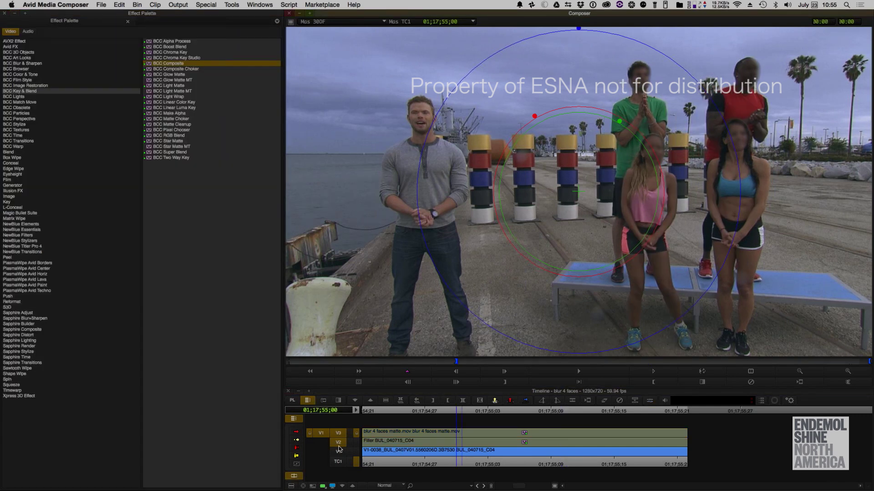
pyautogui.press('Home')
pyautogui.press('space')
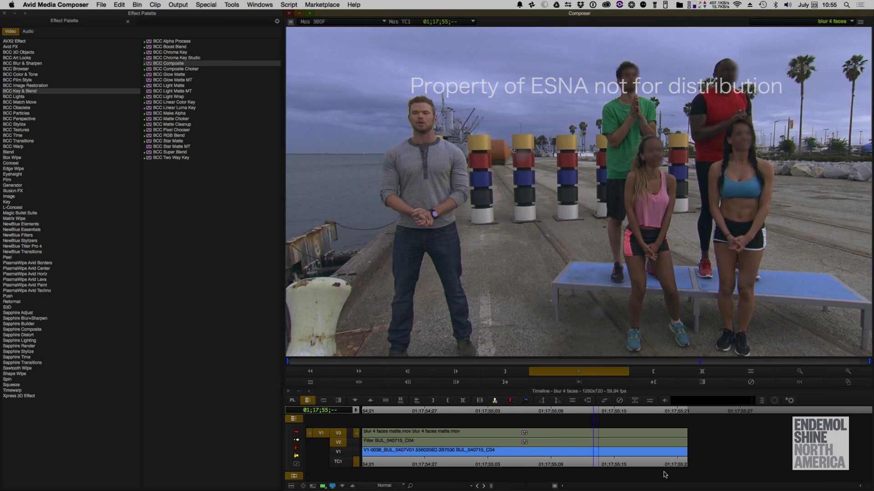
pyautogui.press('space')
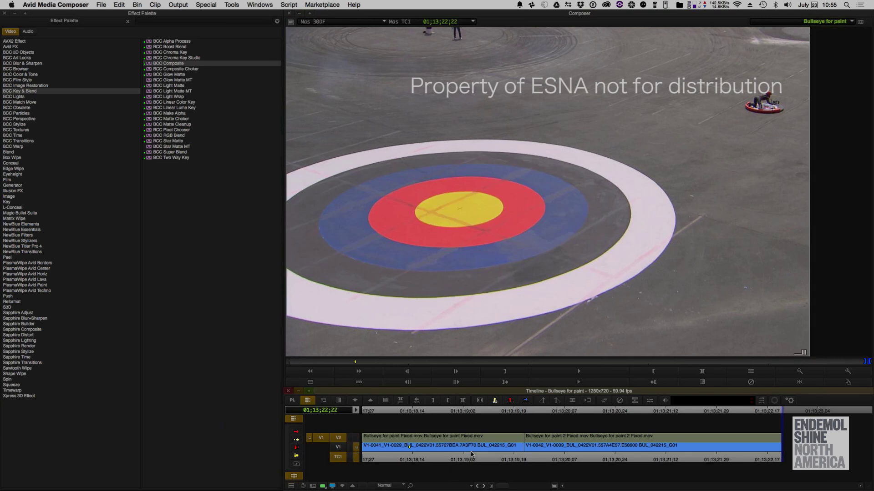
# Step: In the Bullseye for paint sequence, mark the whole timeline range and remove both fixed clips from track V2
pyautogui.click(356, 451)
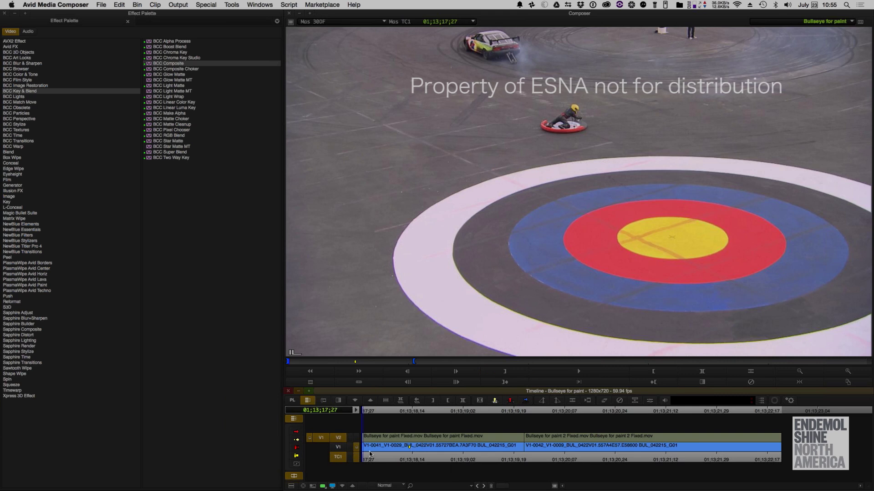
pyautogui.click(339, 440)
pyautogui.click(339, 450)
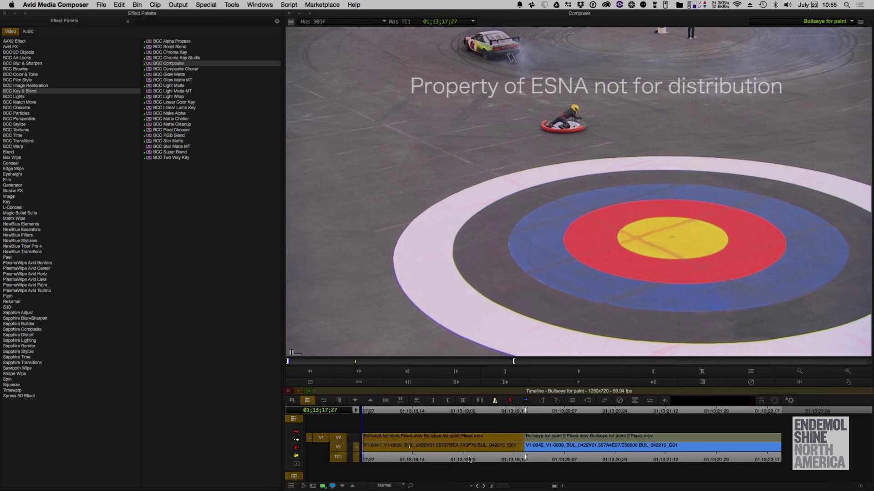
pyautogui.click(844, 446)
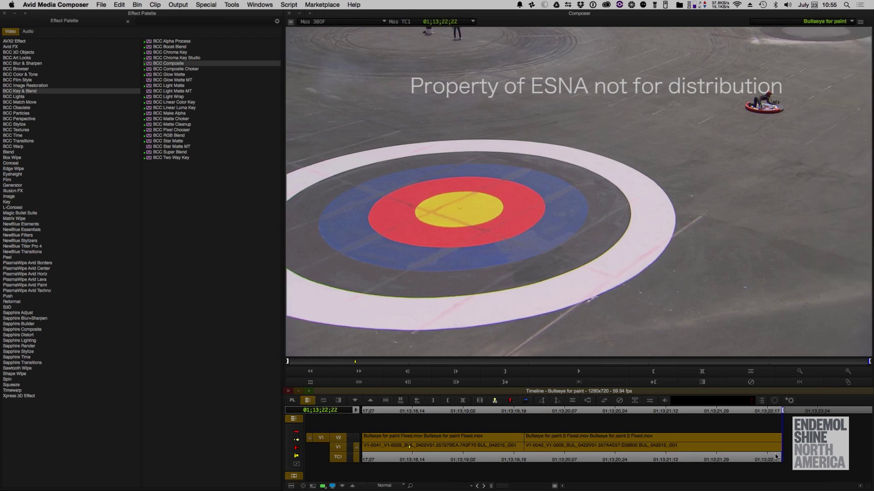
pyautogui.click(338, 450)
pyautogui.press('z')
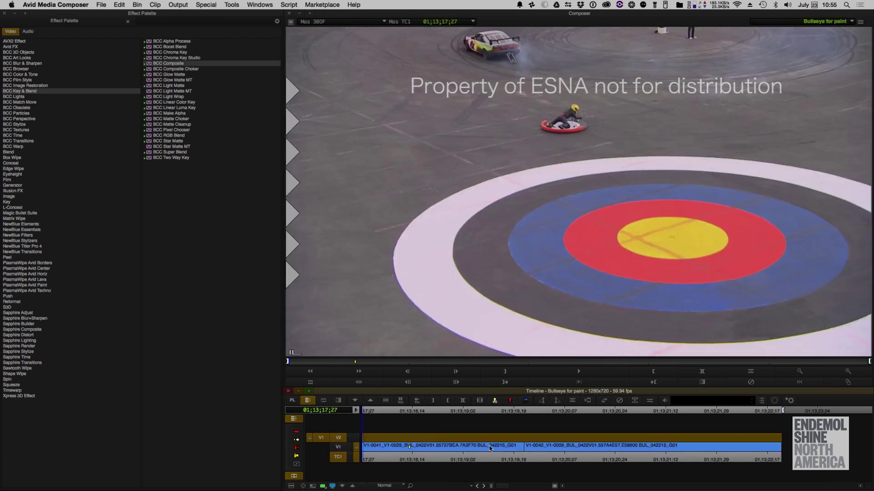
# Step: Select track V1, deselect V2, and play the original bullseye shot before returning to its first frame
pyautogui.click(340, 447)
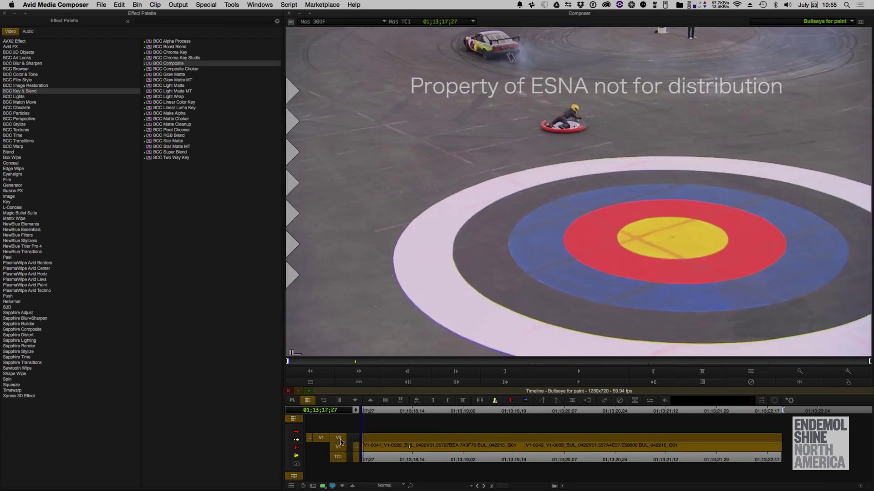
pyautogui.click(340, 438)
pyautogui.press('space')
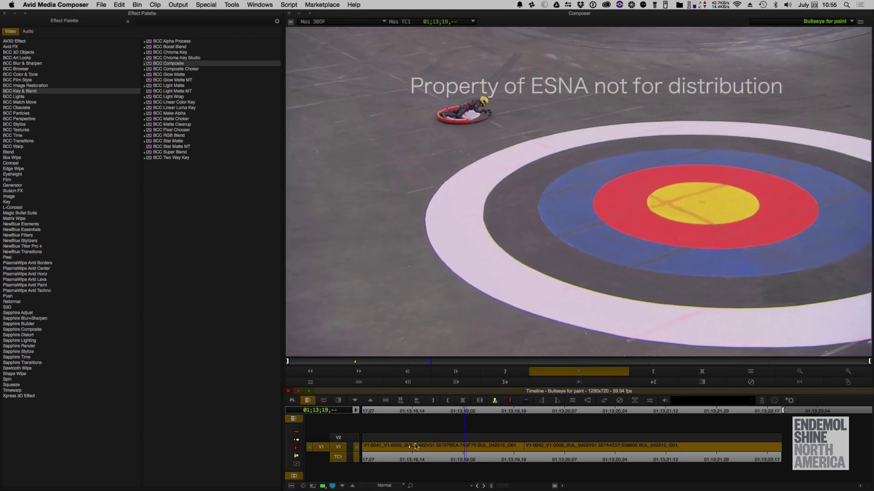
pyautogui.press('space')
pyautogui.press('j')
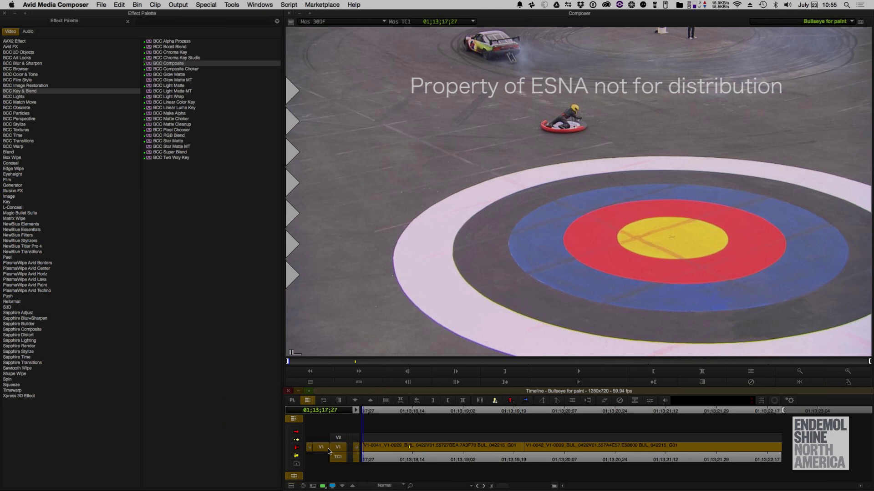
# Step: Mark the first clip on V1 and export it as Bullseye for paint.mov with the Mocha 720p setting
pyautogui.press('t')
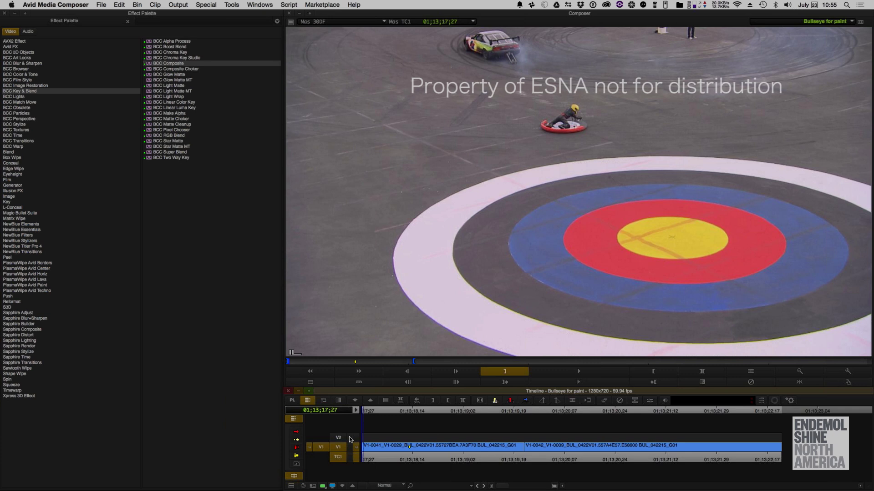
pyautogui.press('t')
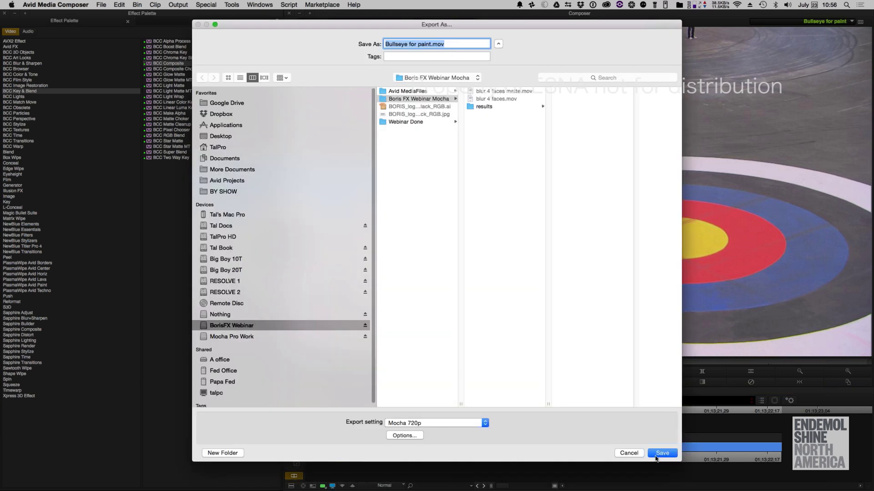
pyautogui.click(662, 453)
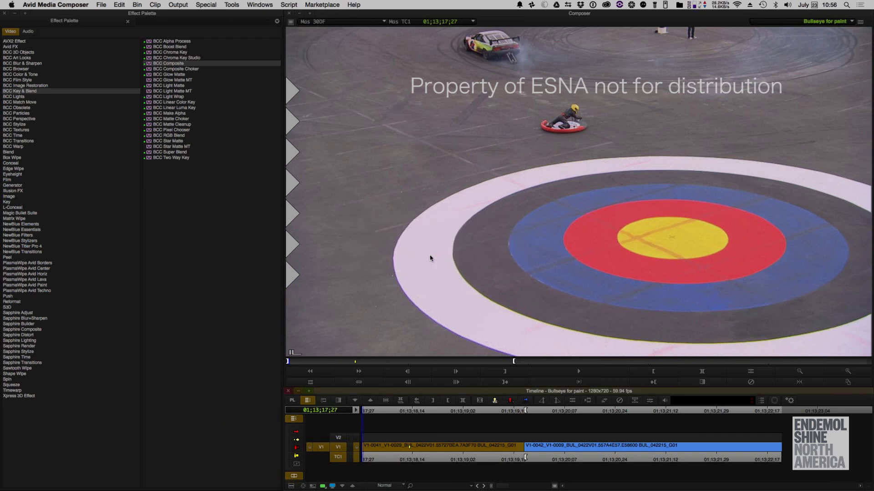
# Step: Switch to mocha Pro and start a new project, saving the changes to the blur 4 faces project
pyautogui.press('super+h')
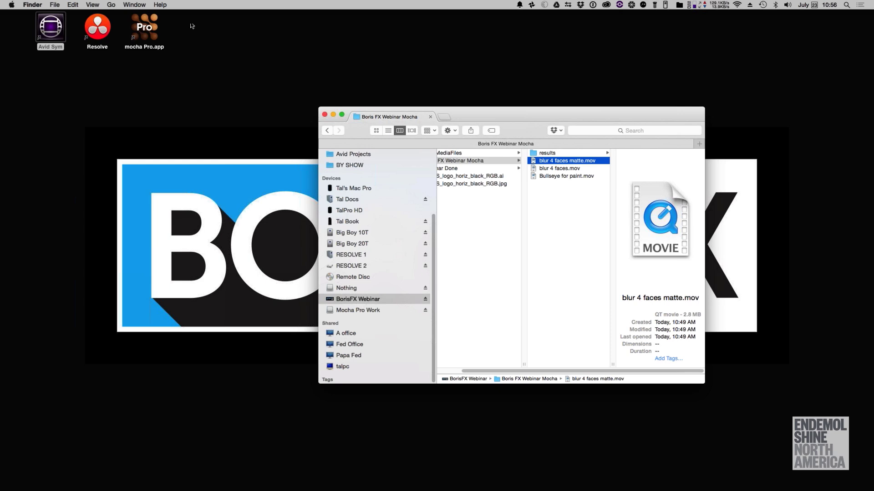
pyautogui.doubleClick(150, 29)
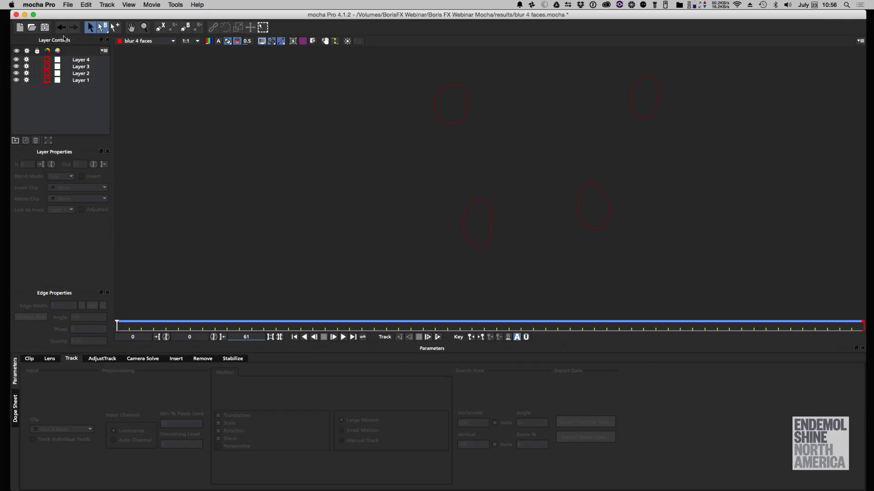
pyautogui.click(21, 27)
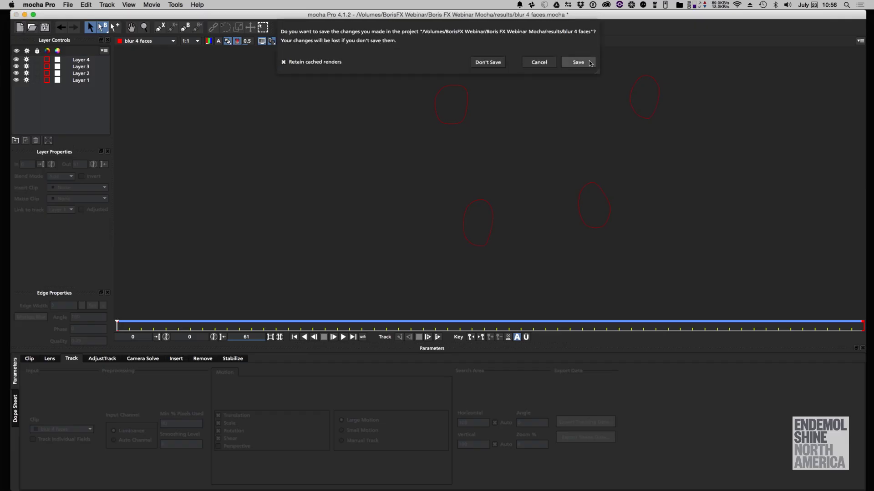
pyautogui.click(578, 62)
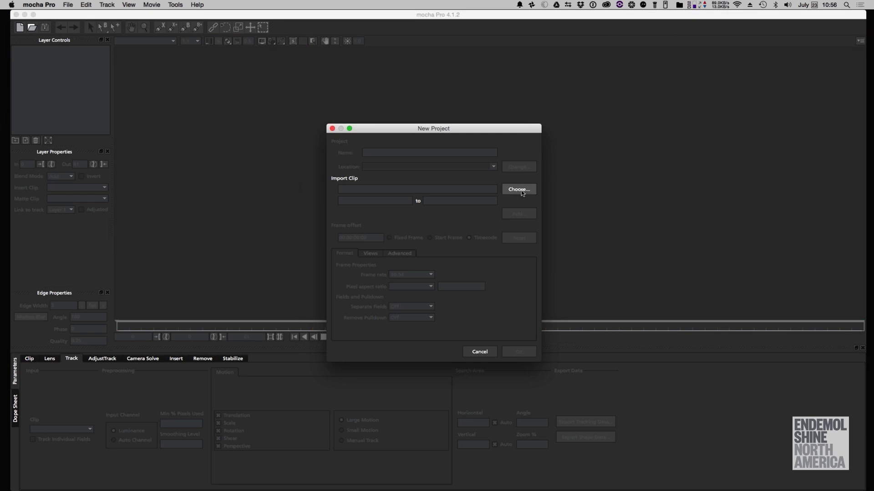
# Step: Import Bullseye for paint.mov from the Boris FX Webinar Mocha folder and create the project
pyautogui.click(520, 190)
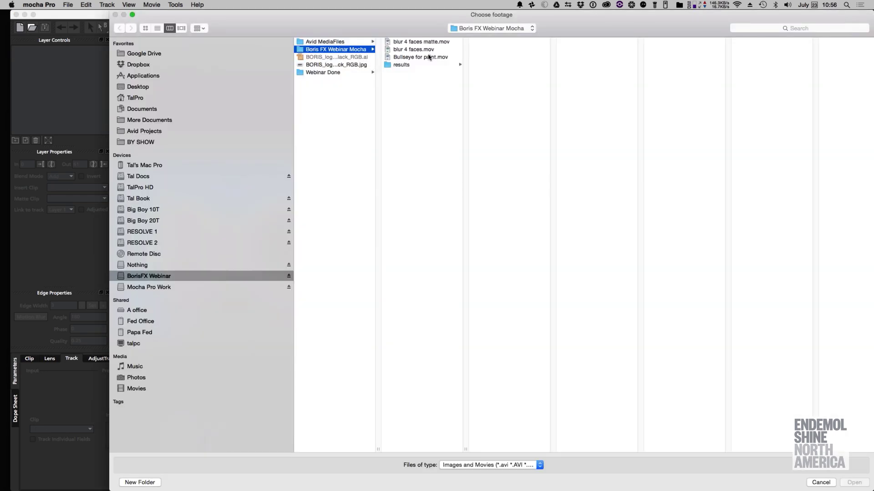
pyautogui.click(429, 57)
pyautogui.click(854, 483)
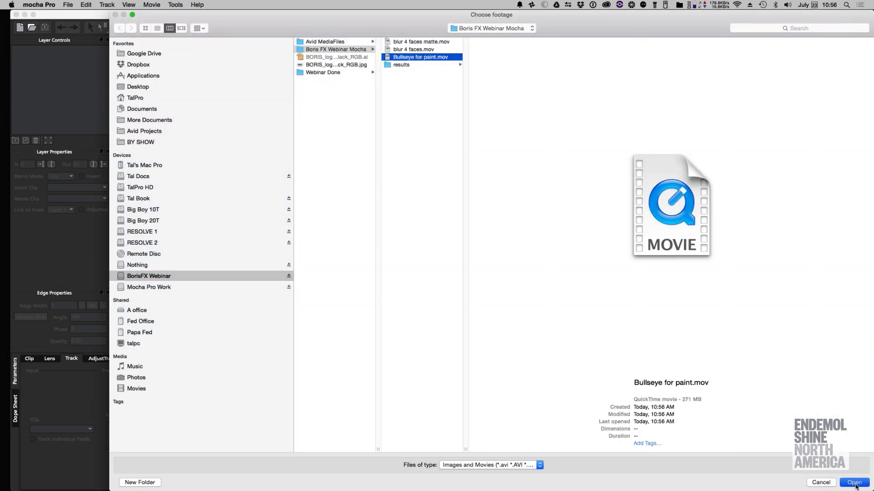
pyautogui.click(524, 353)
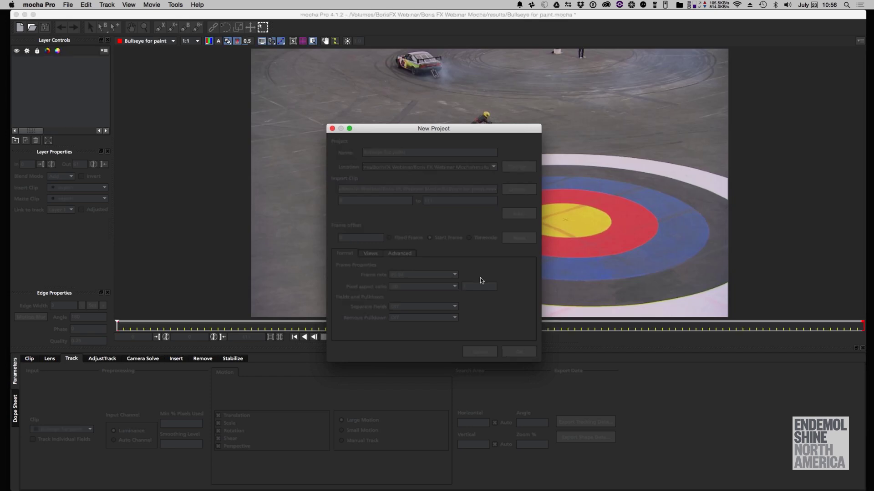
# Step: Draw a closed X-Spline within the bullseye's blue ring, enclosing the red ring and yellow centre, on frame 0
pyautogui.click(160, 27)
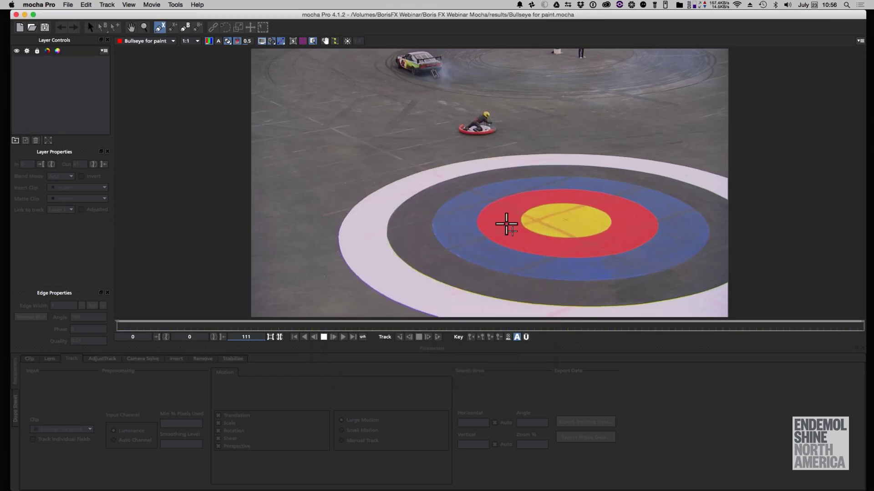
pyautogui.click(566, 264)
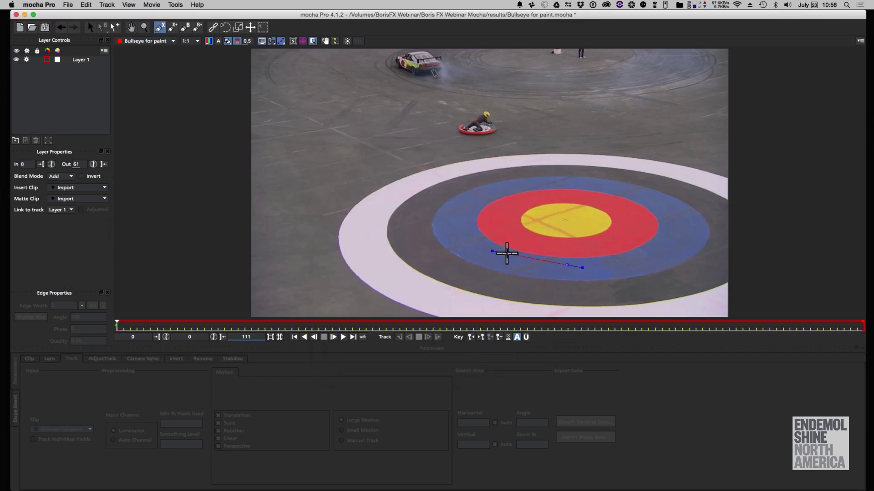
pyautogui.click(507, 253)
pyautogui.click(472, 237)
pyautogui.click(465, 217)
pyautogui.click(478, 202)
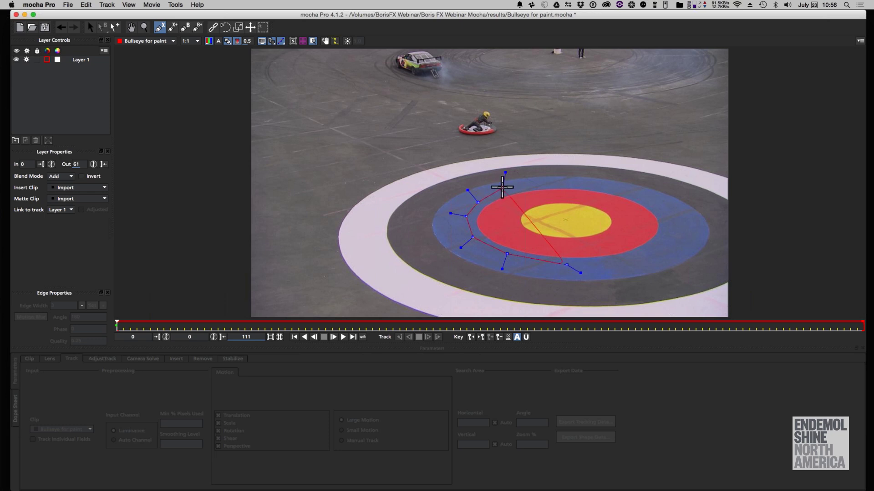
pyautogui.click(502, 188)
pyautogui.click(550, 181)
pyautogui.click(593, 186)
pyautogui.click(641, 196)
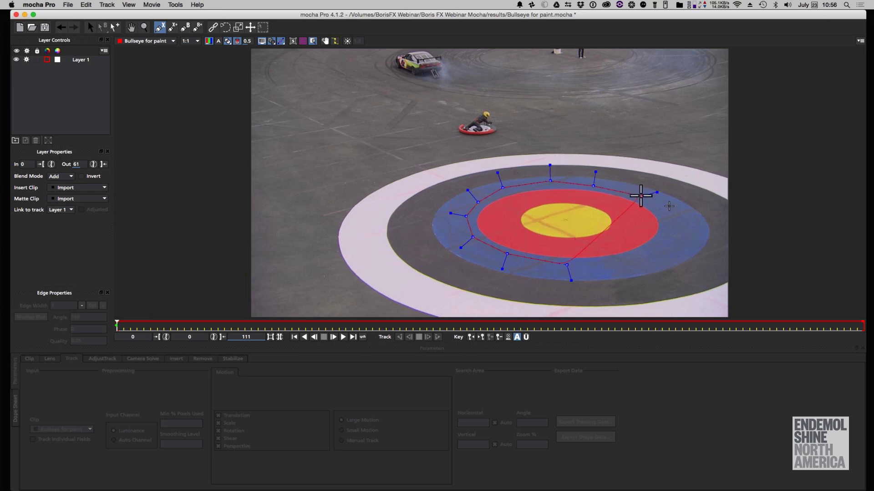
pyautogui.click(672, 217)
pyautogui.click(672, 237)
pyautogui.click(657, 252)
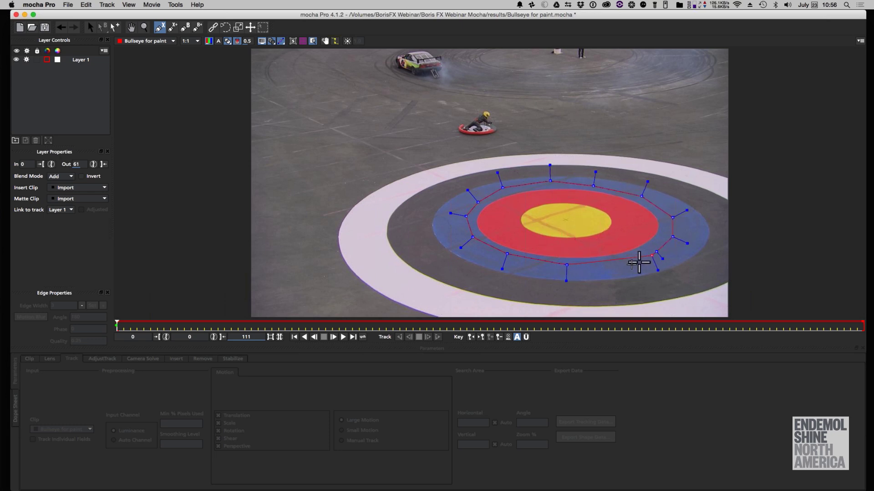
pyautogui.click(625, 266)
pyautogui.click(599, 266)
pyautogui.rightClick(599, 266)
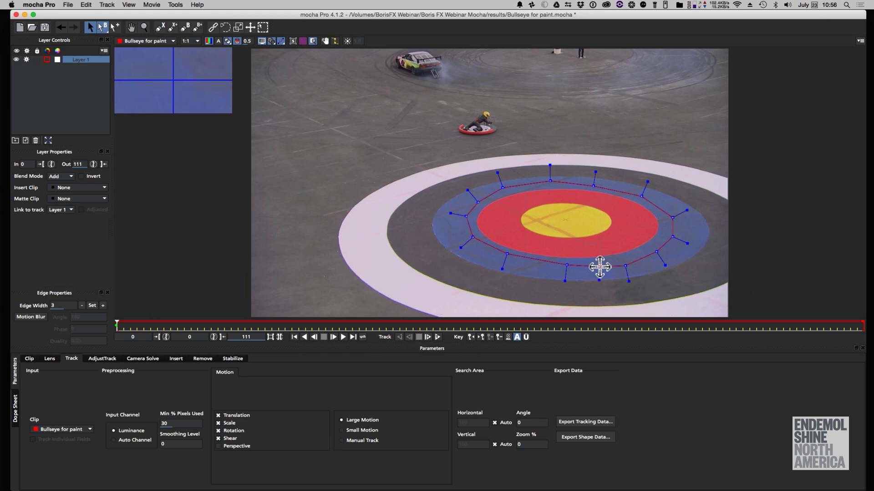
# Step: Smooth the X-Spline's points around the red ring and hide the zoom windows
pyautogui.press('t')
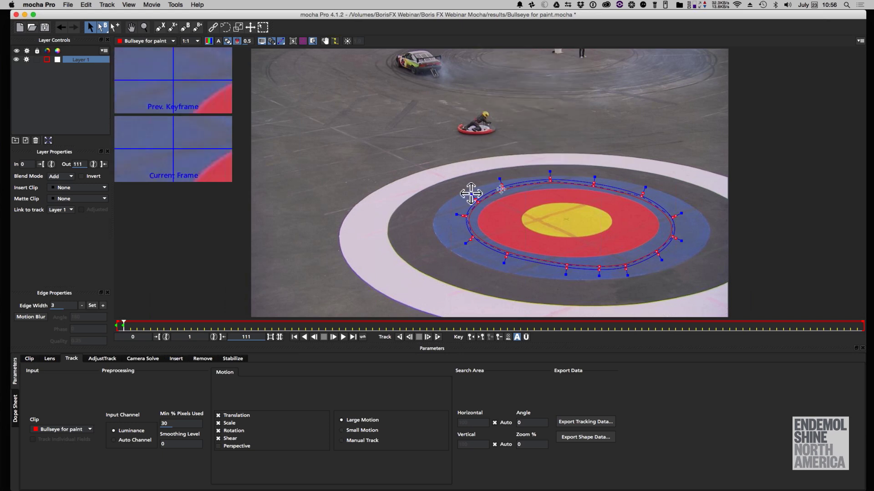
pyautogui.click(312, 41)
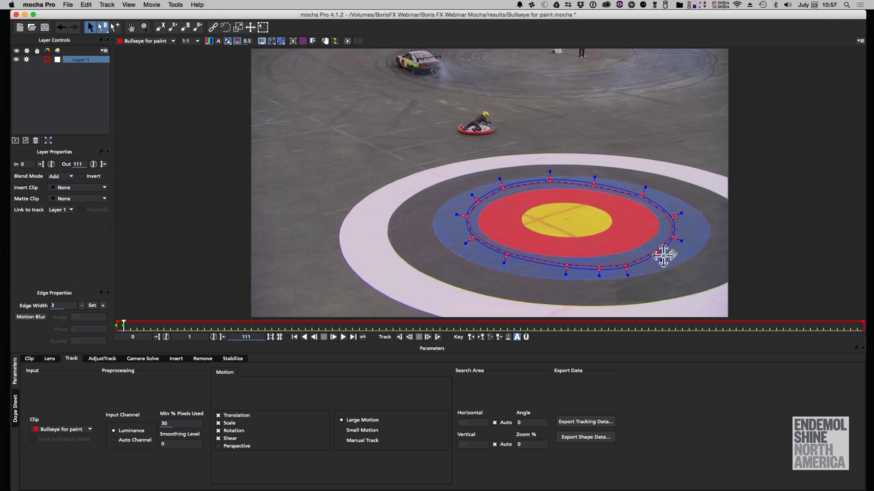
pyautogui.moveTo(114, 348); pyautogui.dragTo(114, 349)
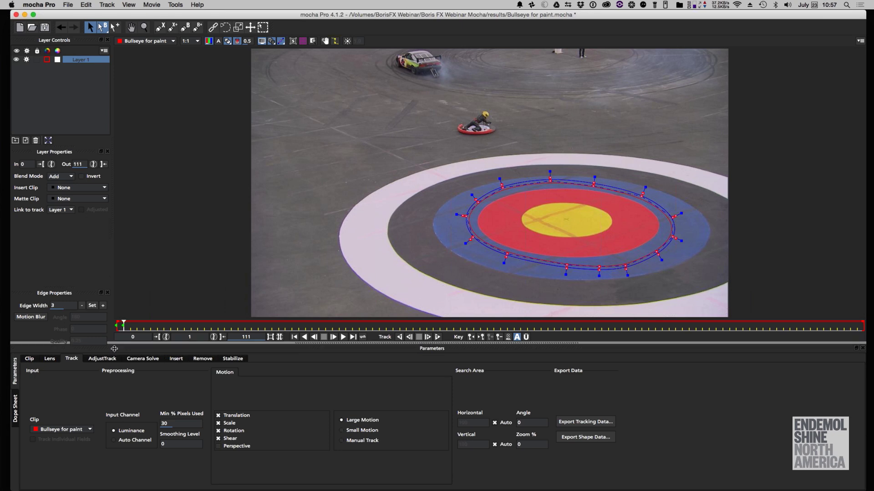
# Step: Return to frame 0 and track the bullseye layer forward through frame 111
pyautogui.click(484, 340)
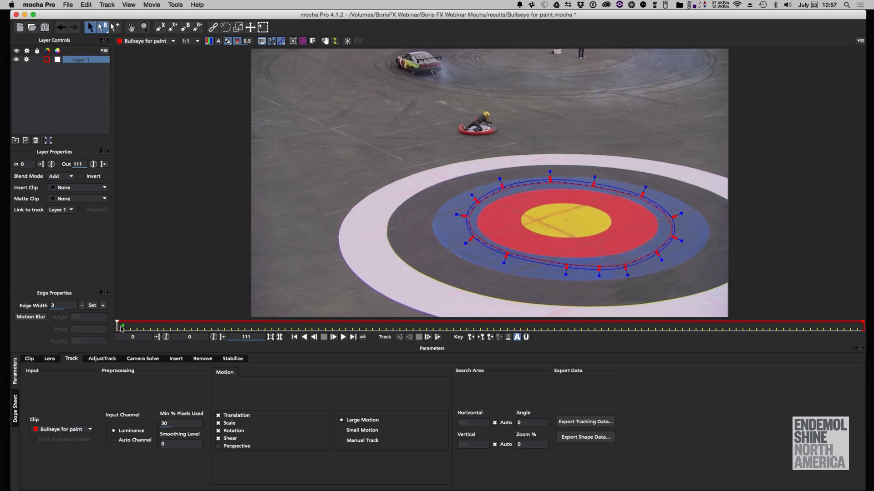
pyautogui.click(437, 337)
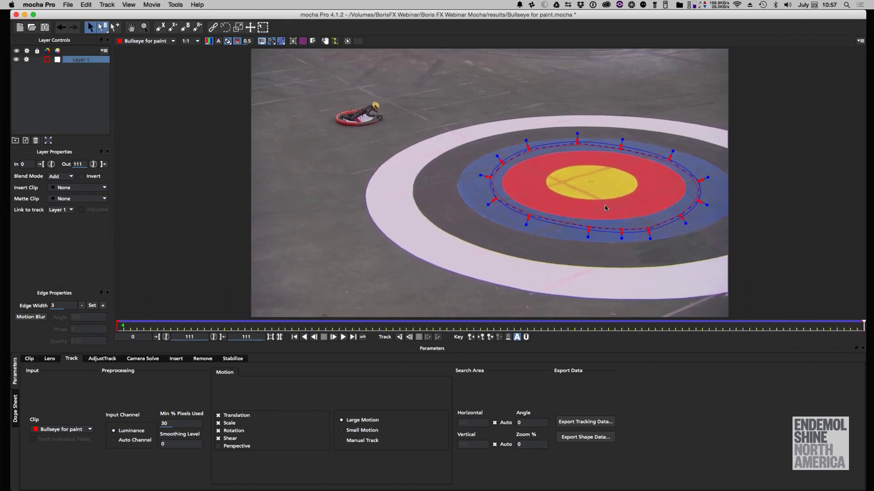
# Step: On frame 0, scale up the bullseye X-Spline with the transform box until it encloses the whole blue ring
pyautogui.click(353, 337)
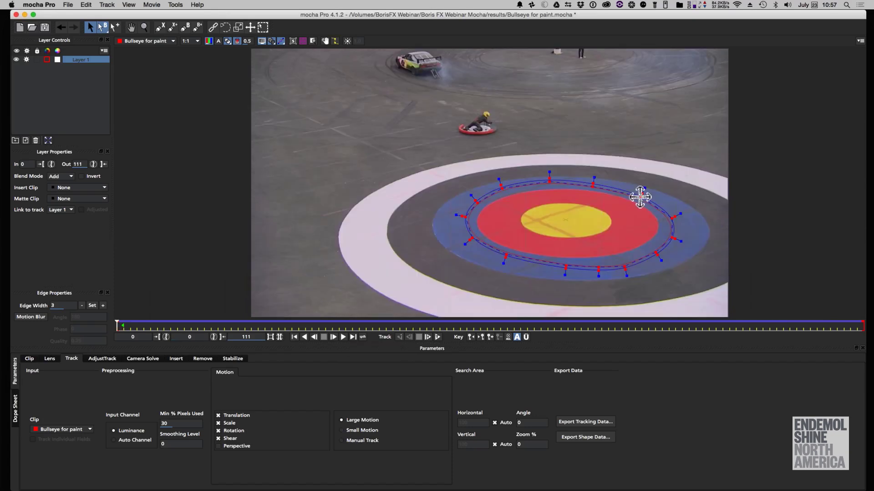
pyautogui.click(263, 27)
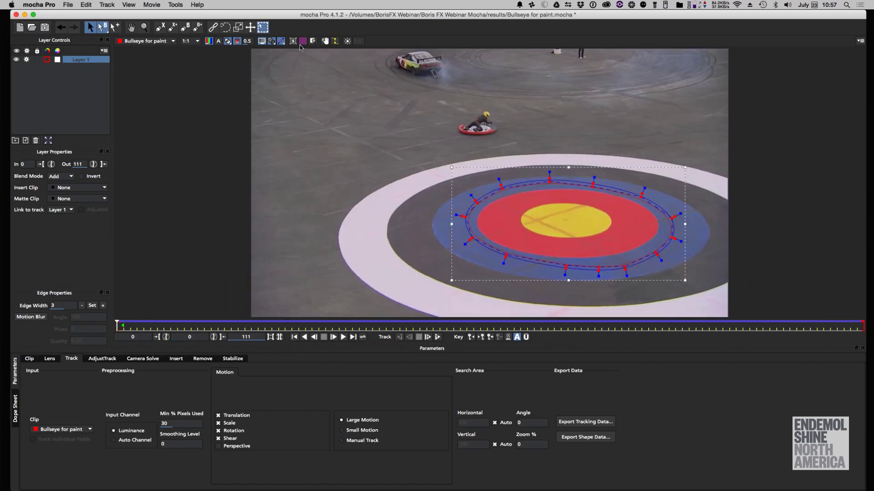
pyautogui.moveTo(685, 167); pyautogui.dragTo(735, 157)
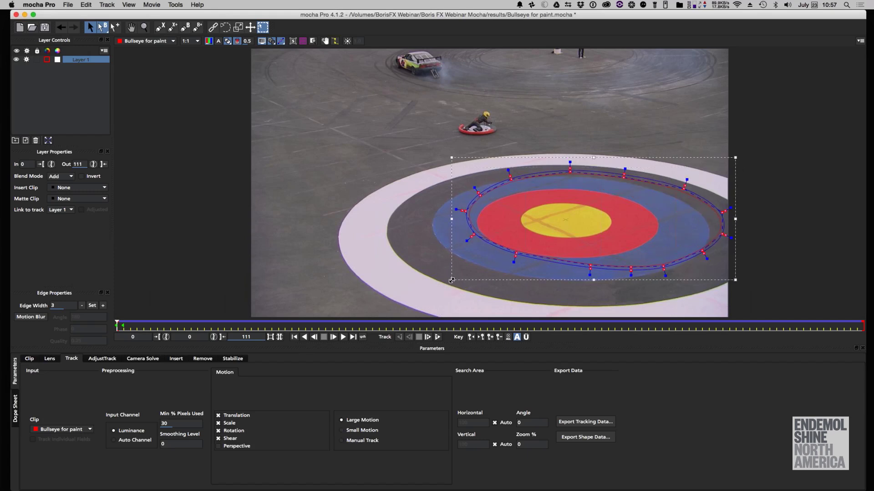
pyautogui.moveTo(451, 280); pyautogui.dragTo(395, 310)
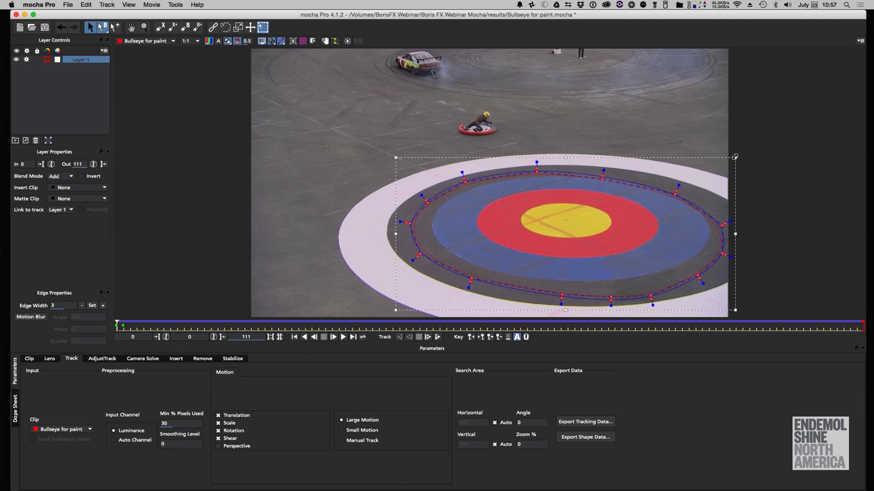
pyautogui.moveTo(734, 157); pyautogui.dragTo(747, 152)
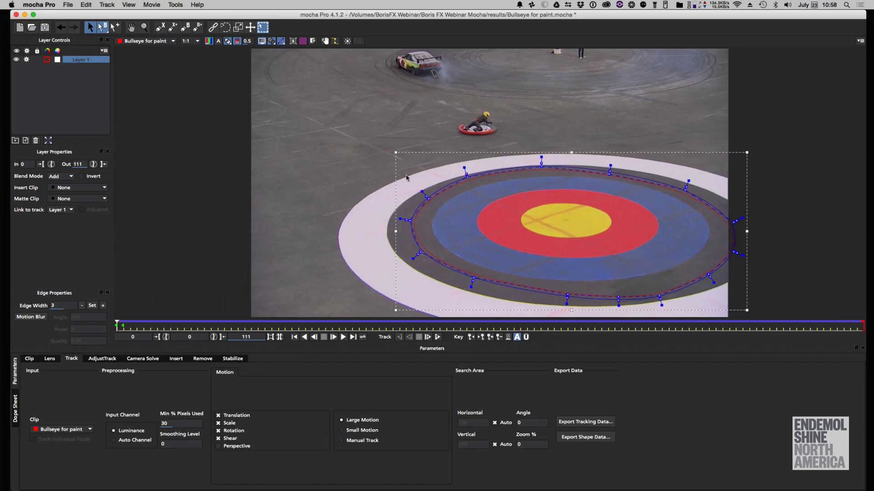
# Step: Move the spline's left-side points and its topmost point slightly inward, away from the white ring
pyautogui.moveTo(406, 173); pyautogui.dragTo(480, 278)
pyautogui.click(541, 169)
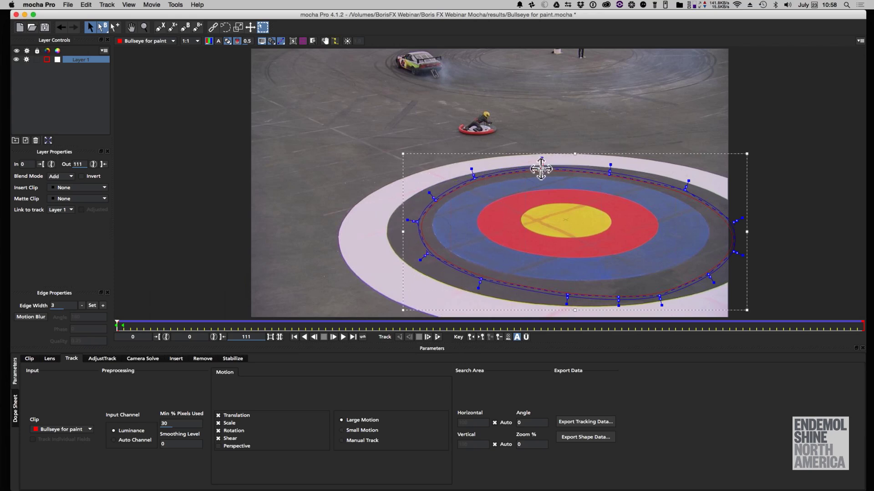
pyautogui.moveTo(541, 168); pyautogui.dragTo(542, 169)
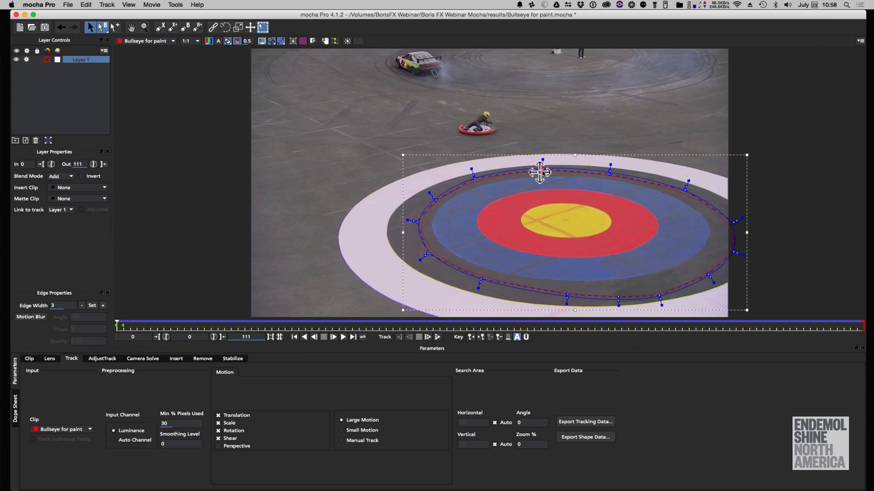
# Step: Delete the spline's keyframe on frame 1 and return to the keyframe on frame 0
pyautogui.press('Right')
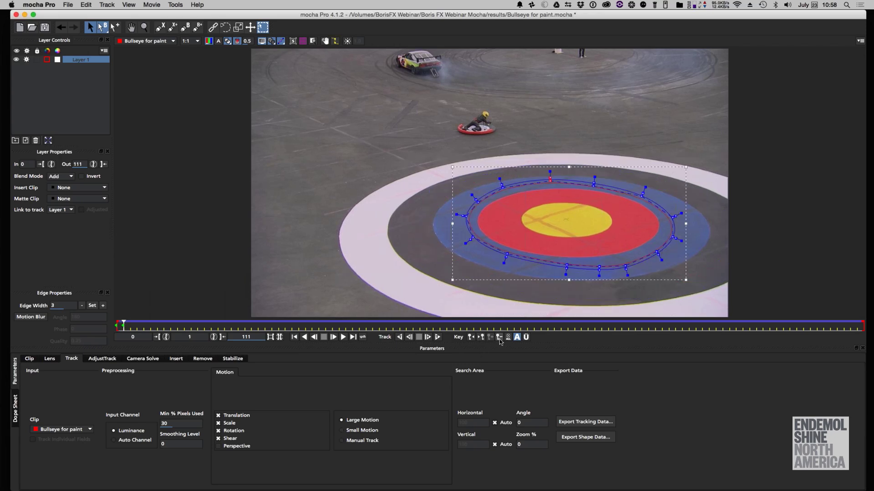
pyautogui.click(499, 337)
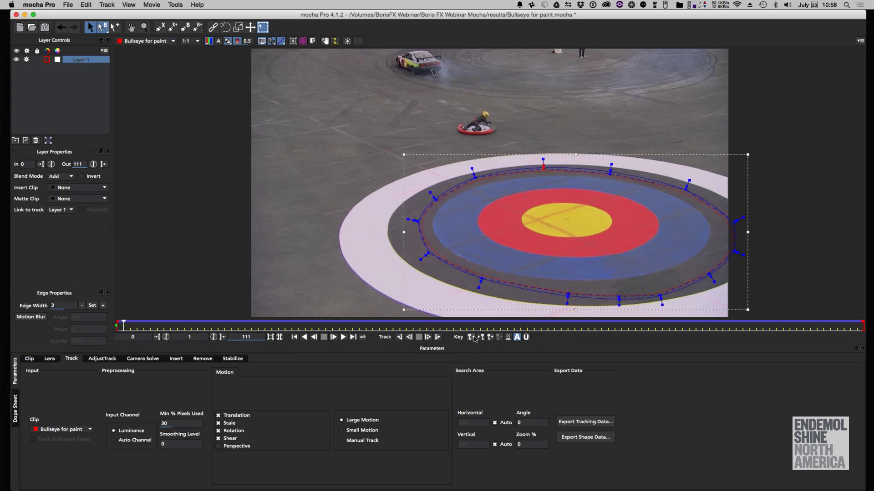
pyautogui.click(473, 338)
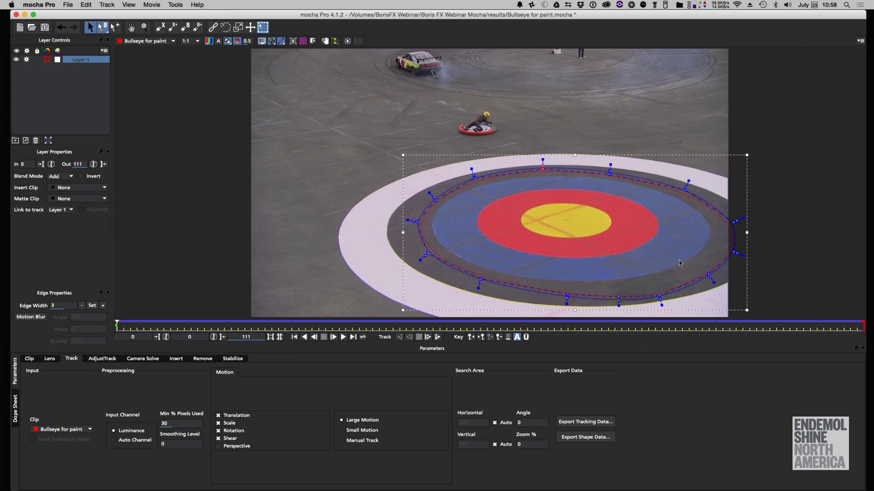
# Step: Pull the spline's right-edge and lower-right points inward so they stay within the image and around the blue ring
pyautogui.moveTo(659, 298); pyautogui.dragTo(655, 286)
pyautogui.click(708, 275)
pyautogui.moveTo(744, 267); pyautogui.dragTo(727, 209)
pyautogui.moveTo(735, 253); pyautogui.dragTo(723, 249)
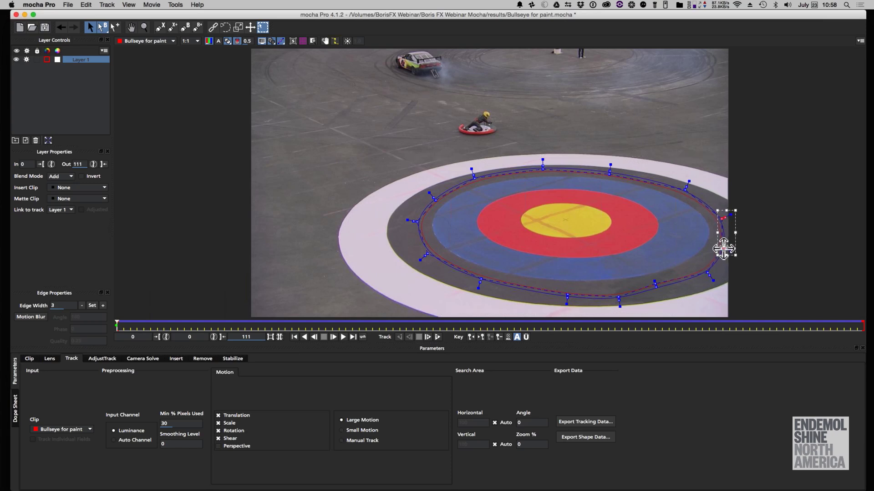
pyautogui.click(658, 284)
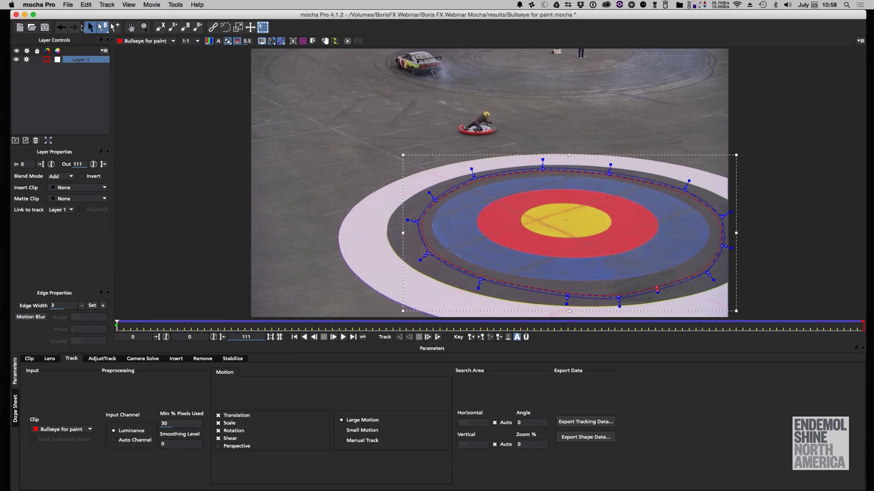
# Step: Duplicate Layer 1 with copy and paste, keeping Layer 1 on top and selected
pyautogui.click(88, 64)
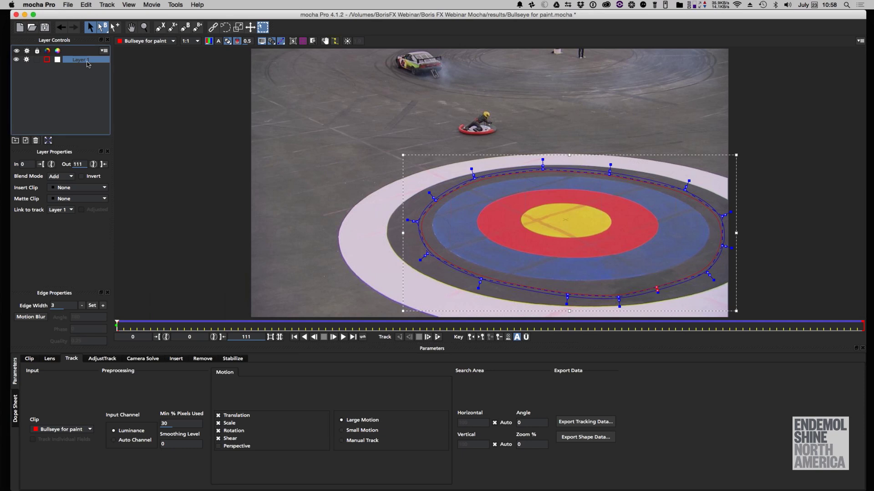
pyautogui.press('super+c')
pyautogui.press('super+v')
pyautogui.moveTo(88, 65); pyautogui.dragTo(86, 59)
# Step: Create a cleanplate of frame 0 for Layer 1 in the Remove module
pyautogui.click(203, 360)
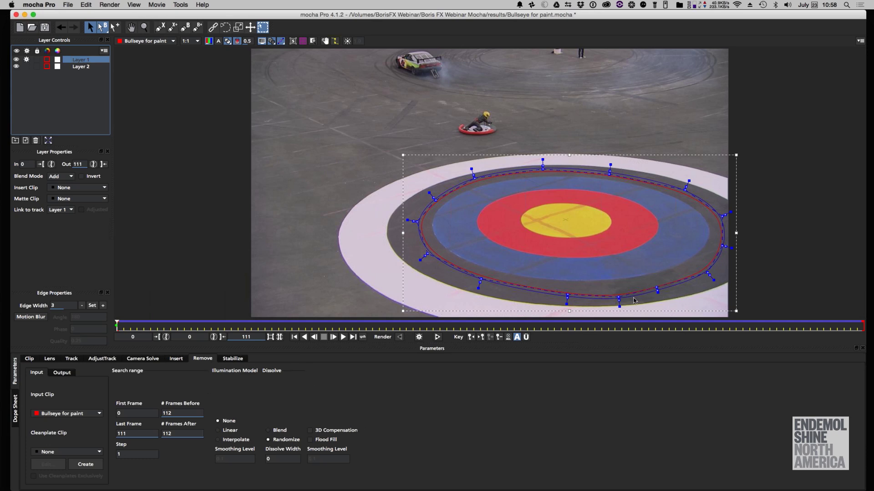
pyautogui.click(86, 465)
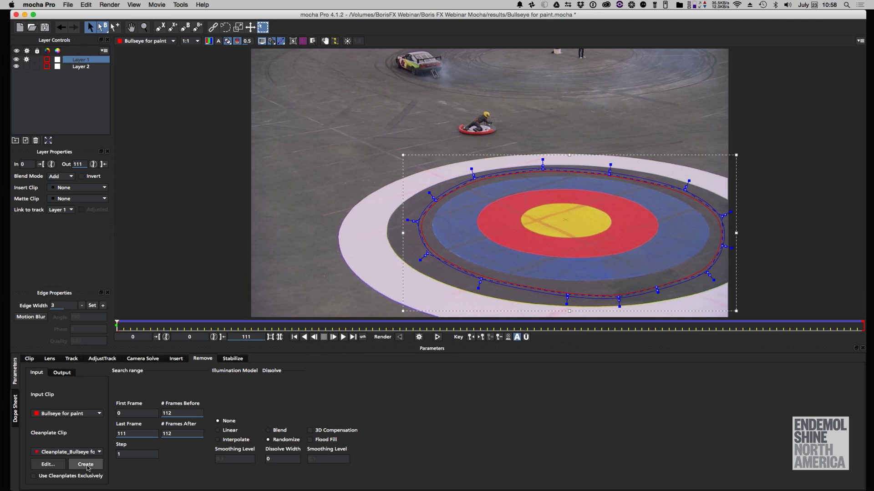
# Step: Switch to Finder and open Cleanplate_Bullseye for paint0.TIFF from the results folder in Photoshop
pyautogui.press('super+Tab')
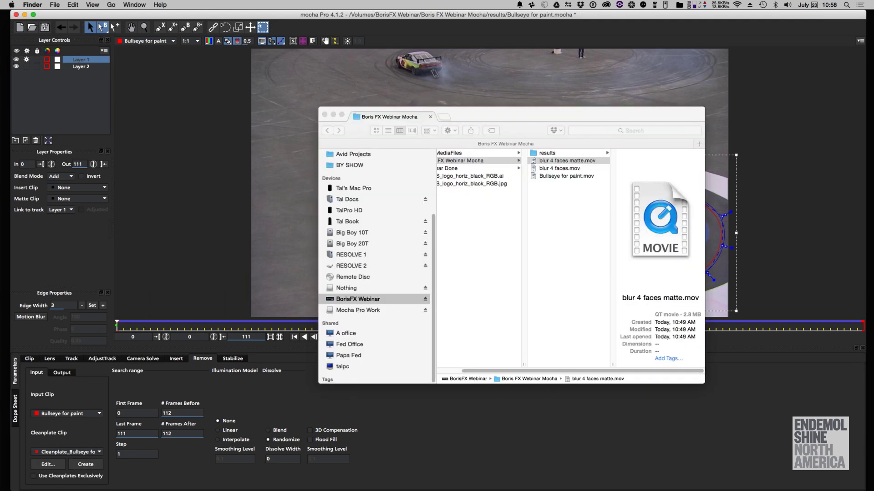
pyautogui.click(562, 154)
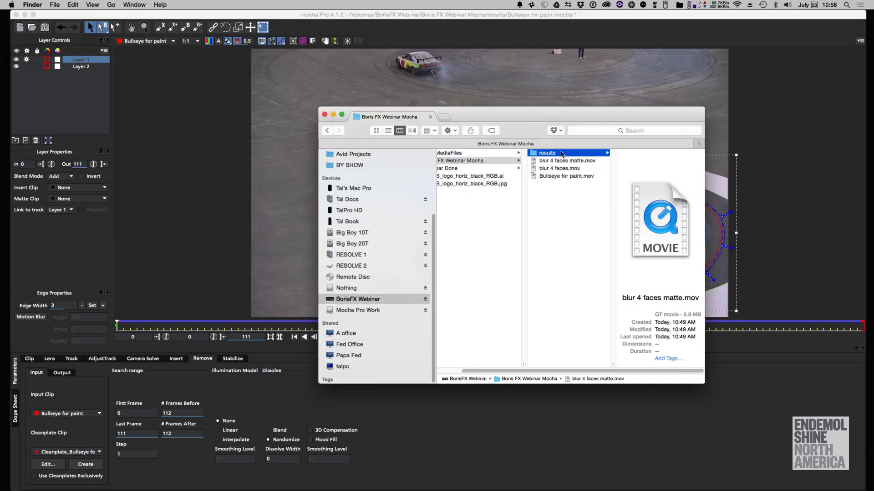
pyautogui.click(675, 177)
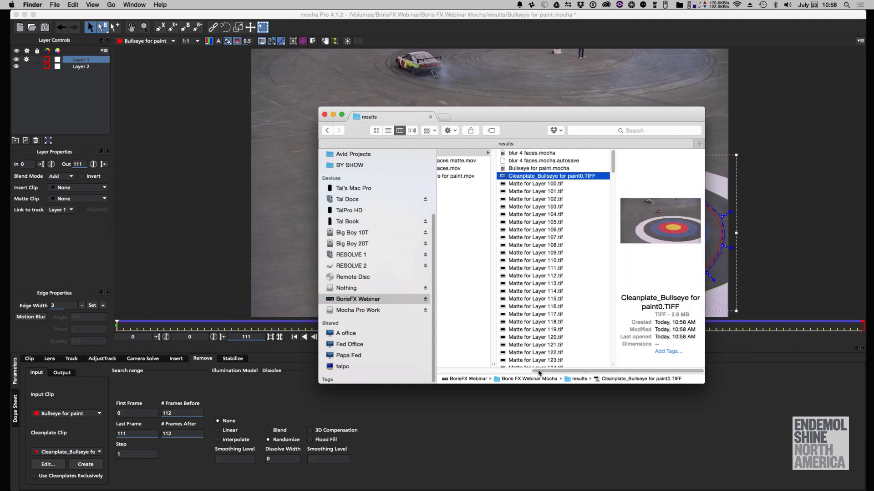
pyautogui.hscroll(-2, 541, 373)
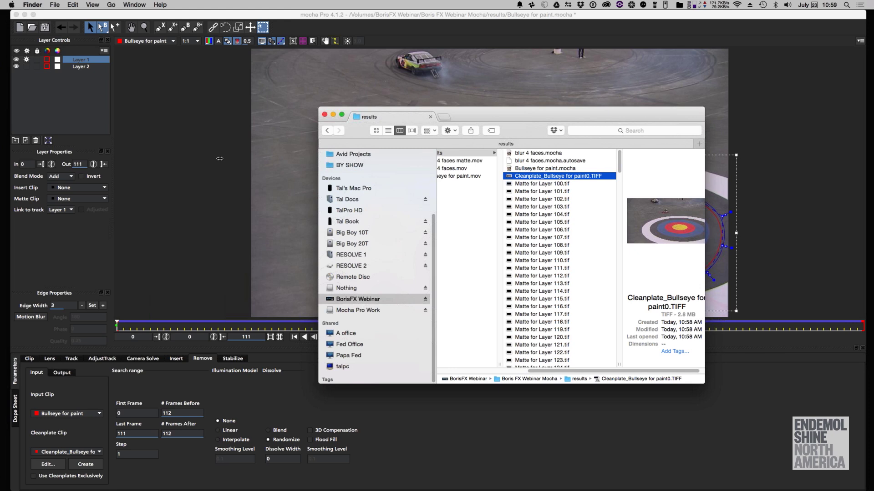
pyautogui.moveTo(220, 158); pyautogui.dragTo(297, 143)
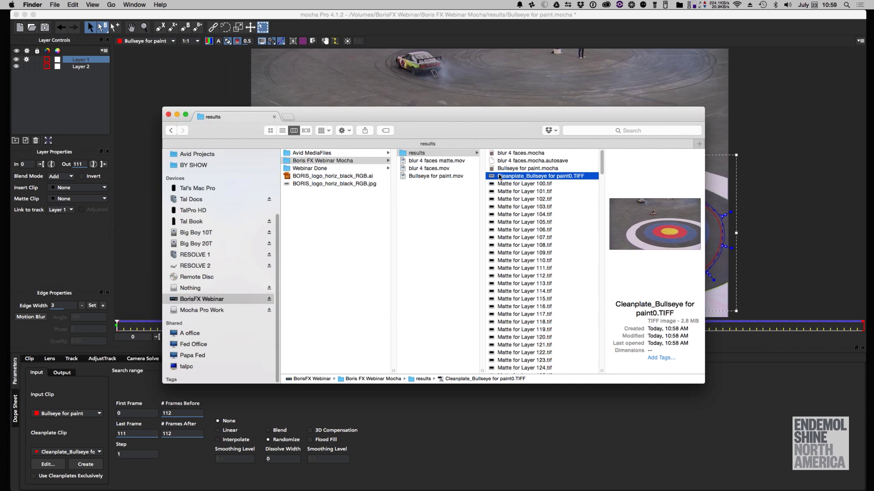
pyautogui.doubleClick(579, 179)
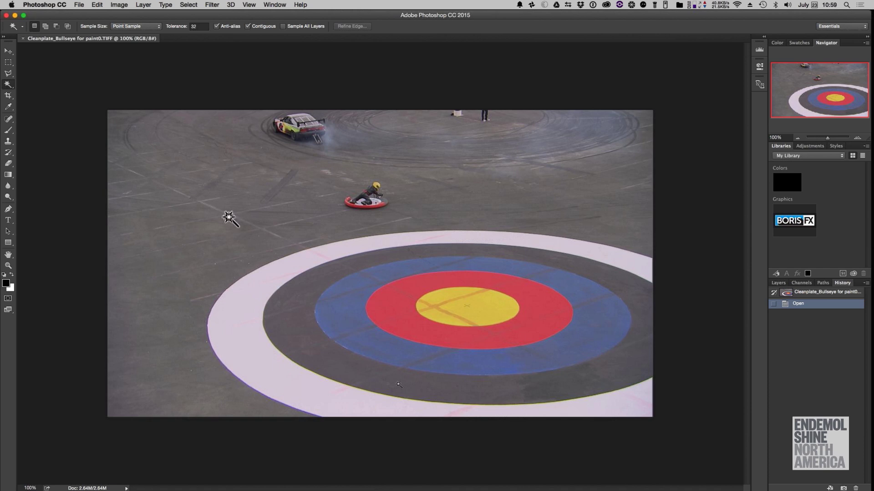
# Step: Select the bullseye's entire yellow centre with the Magic Wand and fill it with the yellow pattern at 90% opacity
pyautogui.click(500, 306)
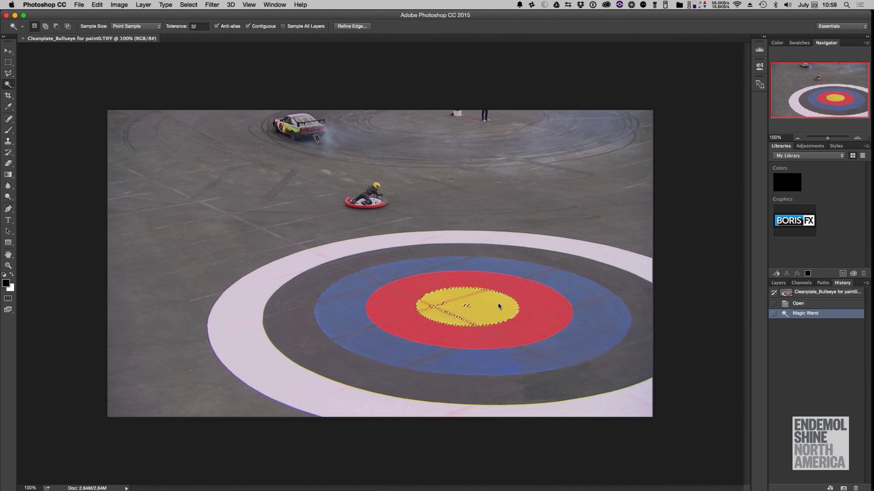
pyautogui.keyDown('shift'); pyautogui.click(441, 304); pyautogui.keyUp('shift')
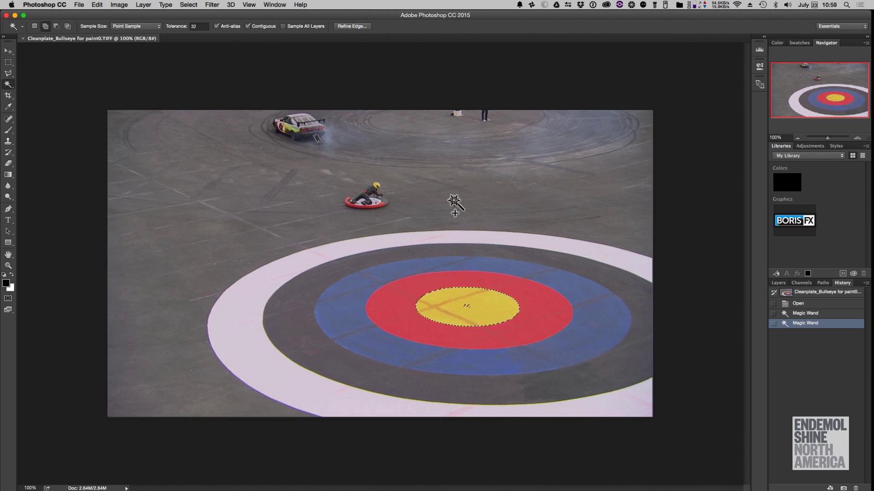
pyautogui.hotkey('shift', 'BackSpace')
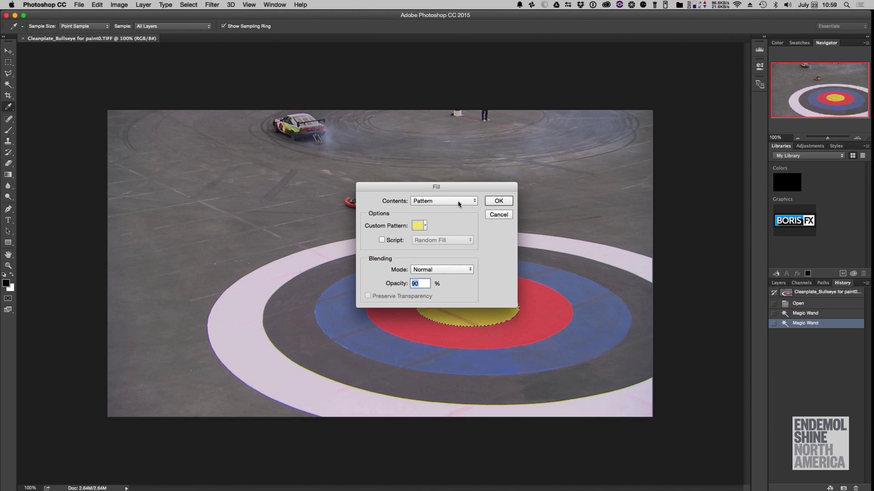
pyautogui.moveTo(460, 188); pyautogui.dragTo(415, 113)
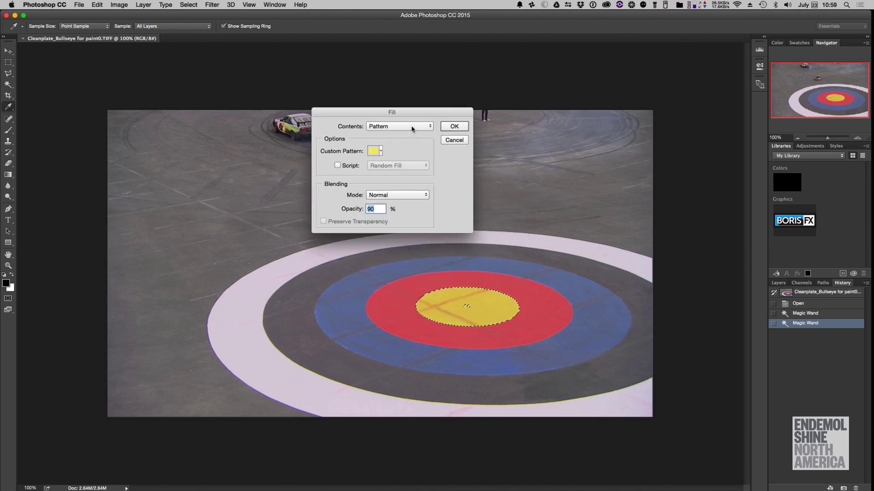
pyautogui.click(413, 126)
pyautogui.click(413, 124)
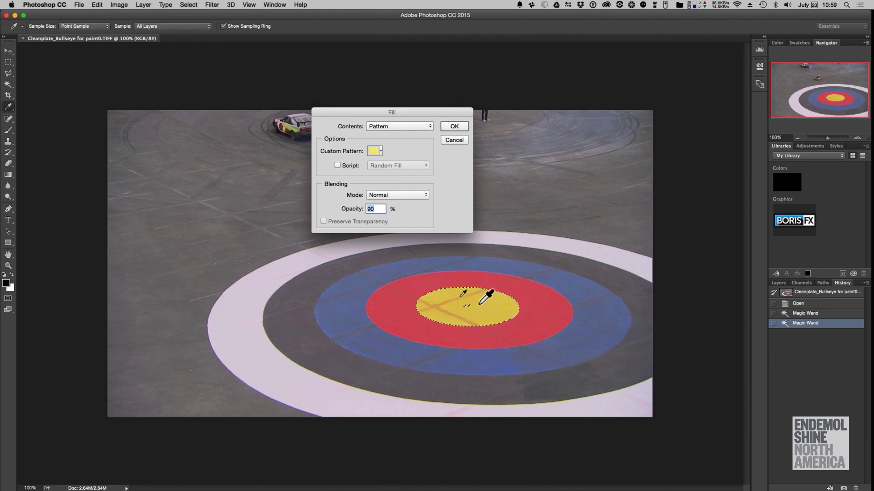
pyautogui.click(454, 127)
# Step: Select the red ring with the Magic Wand and fill it with the red pattern at 90% opacity
pyautogui.press('w')
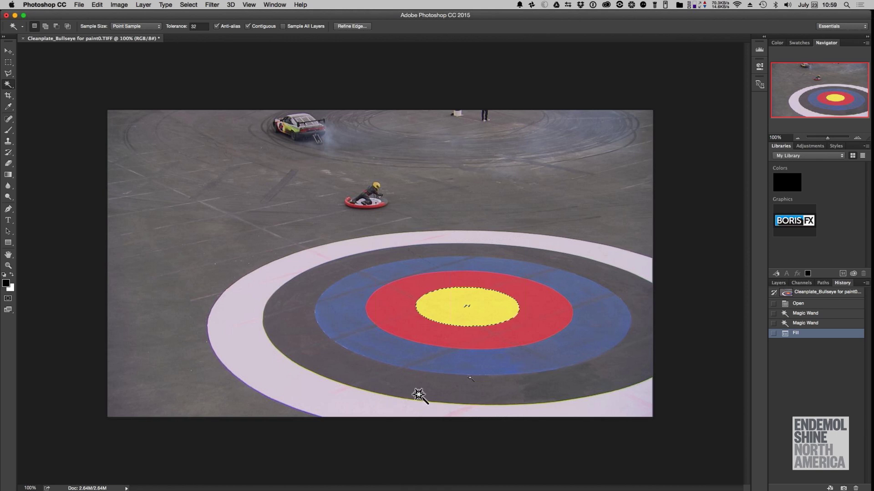
pyautogui.click(483, 343)
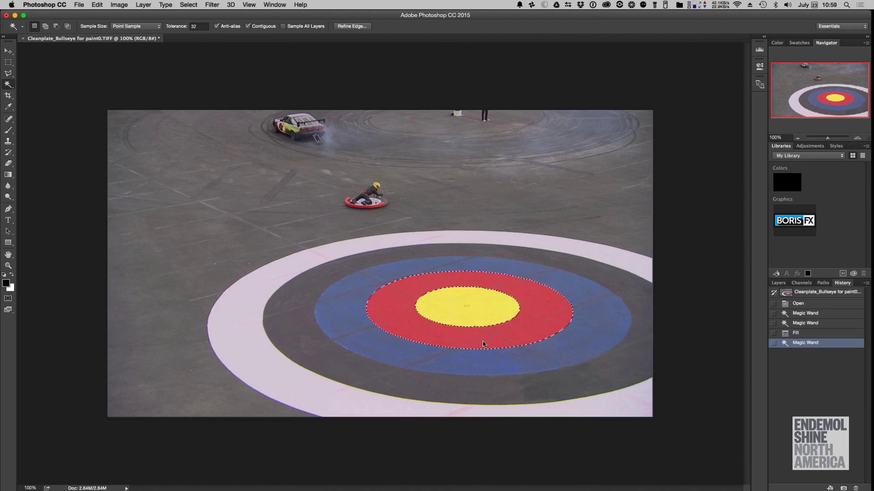
pyautogui.press('i')
pyautogui.hotkey('shift', 'F5')
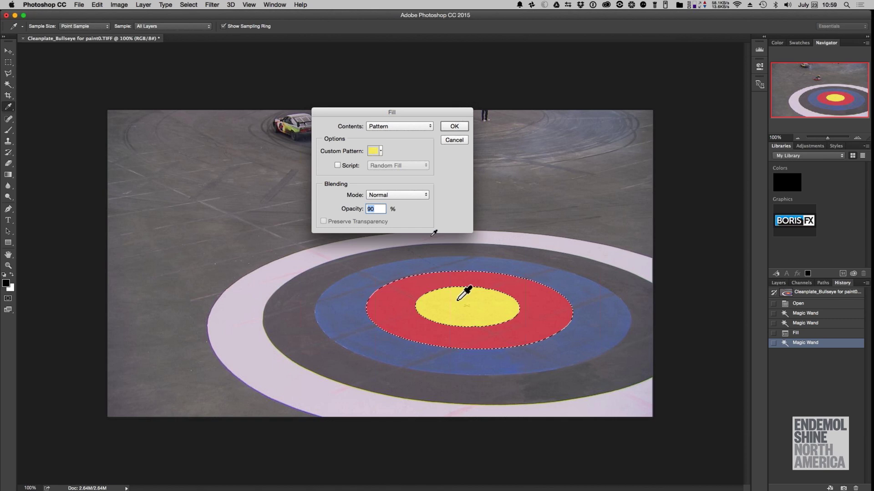
pyautogui.click(380, 150)
pyautogui.click(373, 195)
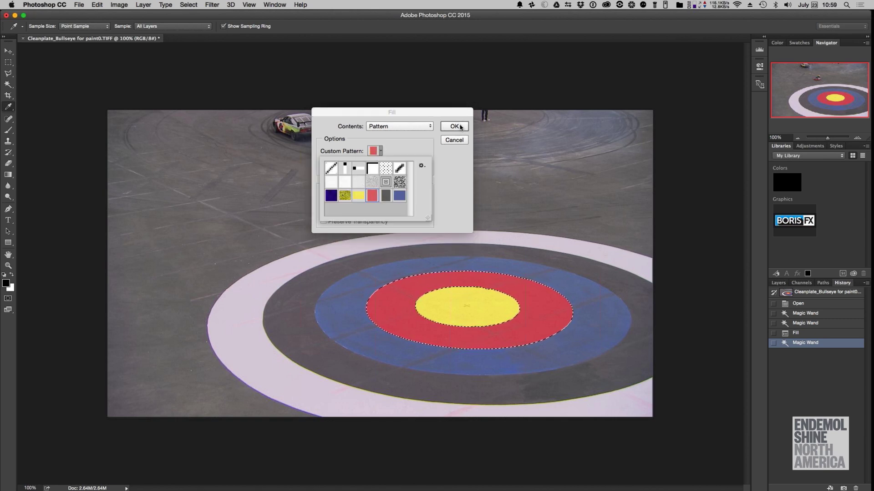
pyautogui.press('Return')
pyautogui.press('Return')
# Step: Select the blue ring with the Magic Wand, fill it with the blue pattern, and clear the selection
pyautogui.press('w')
pyautogui.click(570, 339)
pyautogui.click(571, 340)
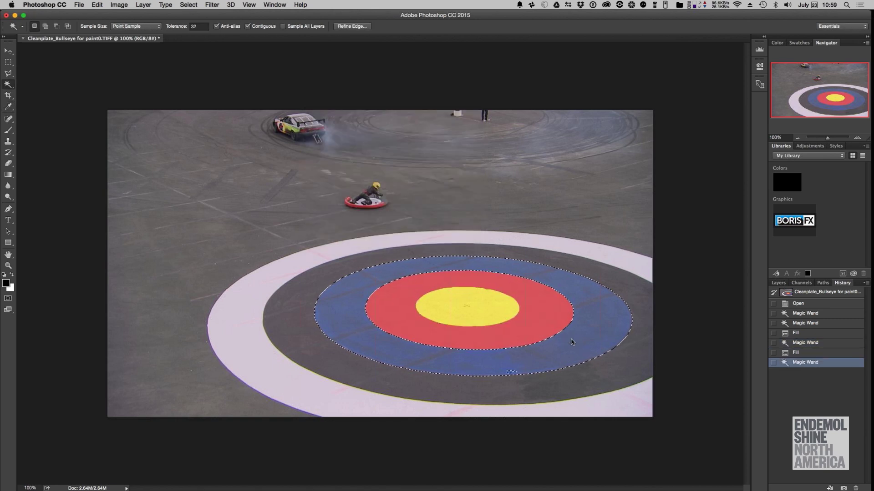
pyautogui.press('i')
pyautogui.hotkey('shift', 'F5')
pyautogui.click(381, 150)
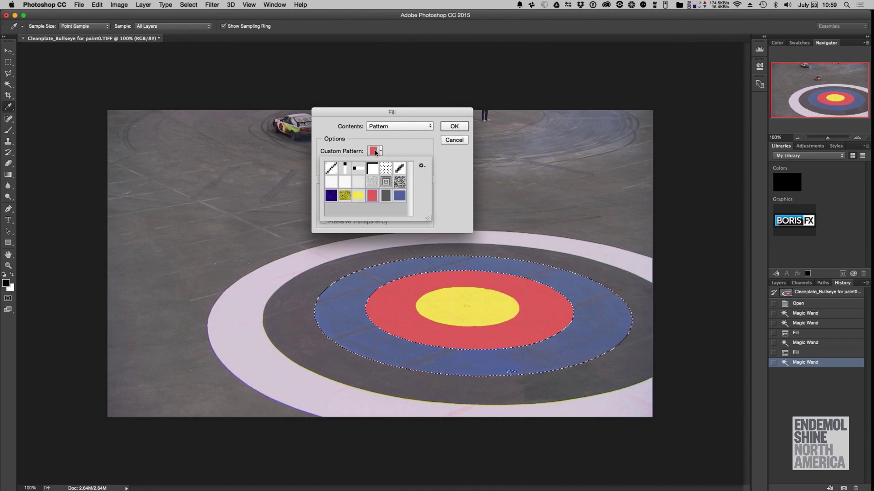
pyautogui.click(399, 195)
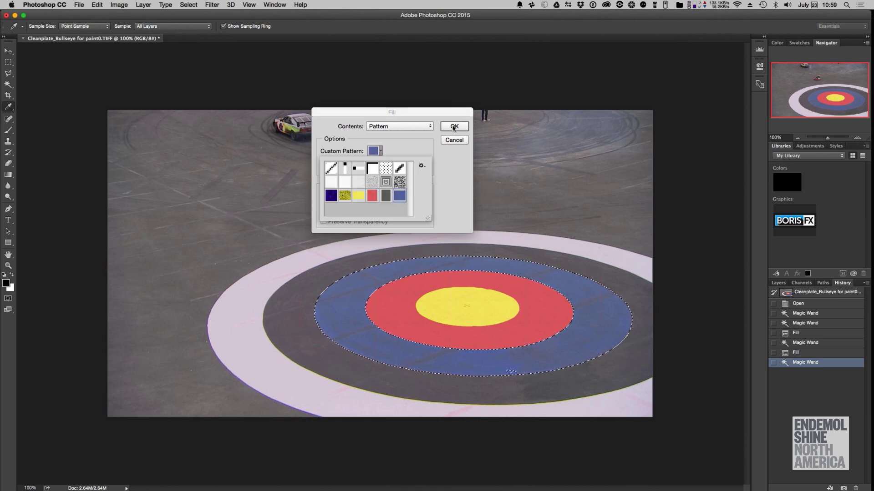
pyautogui.press('Return')
pyautogui.press('Return')
pyautogui.press('w')
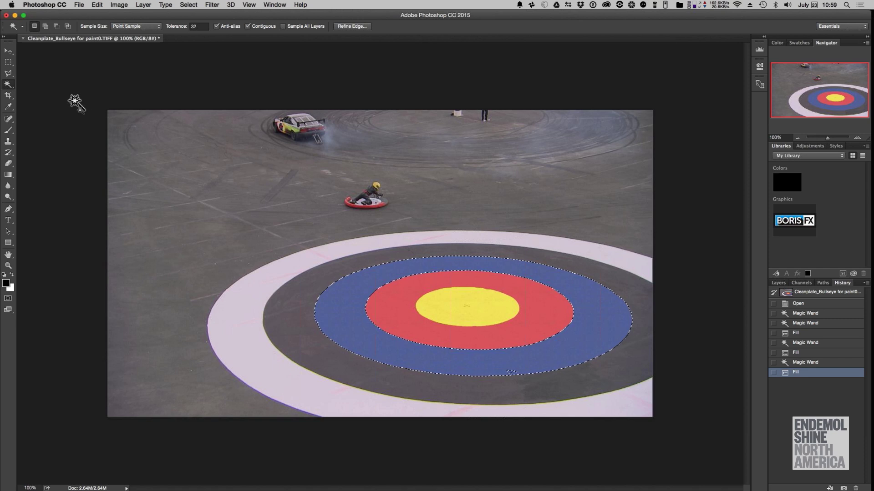
pyautogui.press('m')
pyautogui.click(192, 196)
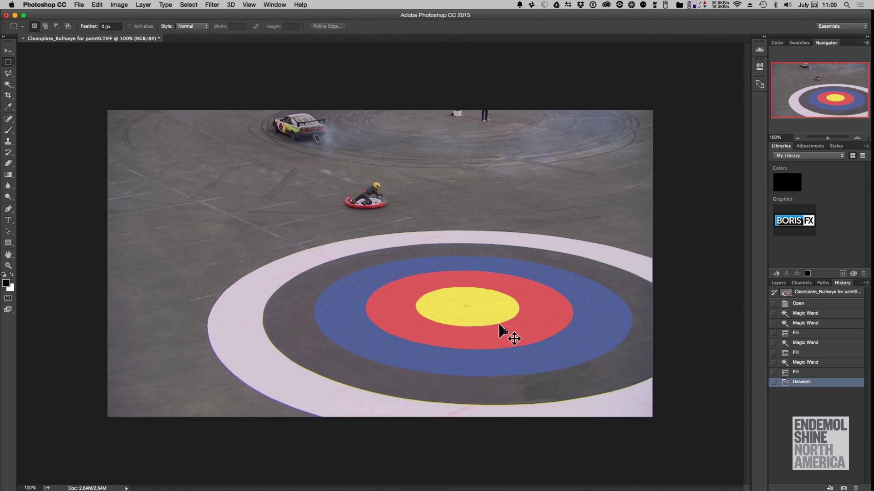
# Step: Save and close the painted cleanplate in Photoshop, and put away the results Finder window to return to mocha Pro
pyautogui.press('super+s')
pyautogui.click(23, 39)
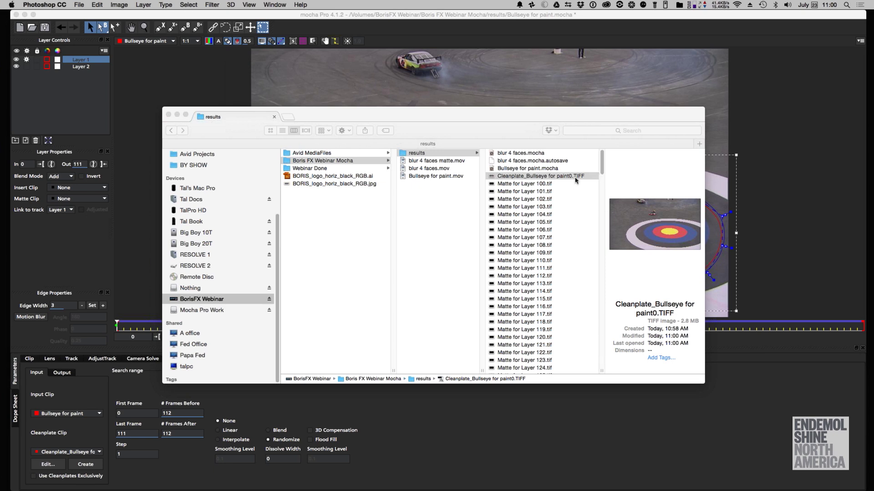
pyautogui.click(177, 116)
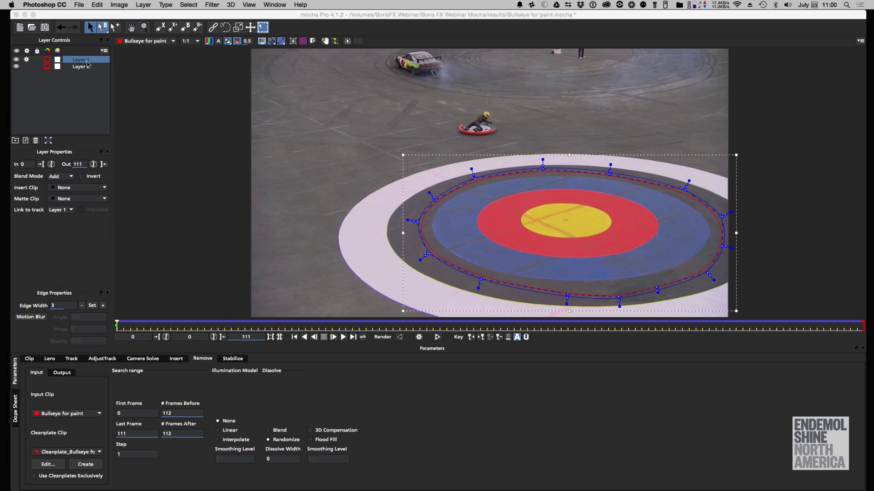
# Step: Render the removal forwards using cleanplates exclusively with the layer outlines hidden, and play back the rendered clip
pyautogui.click(41, 479)
pyautogui.click(41, 479)
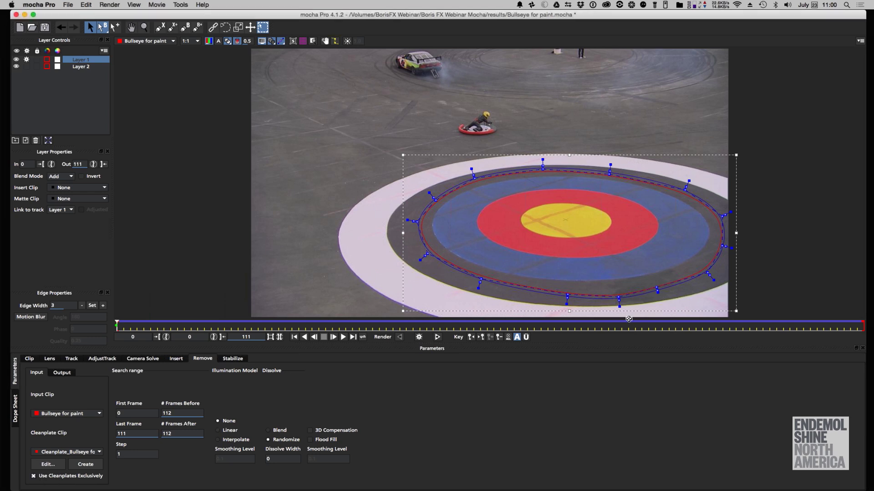
pyautogui.click(273, 41)
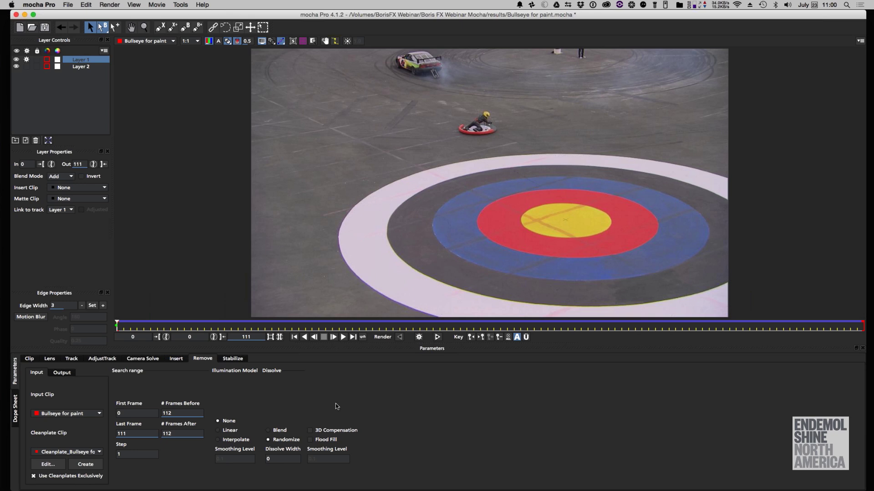
pyautogui.click(438, 337)
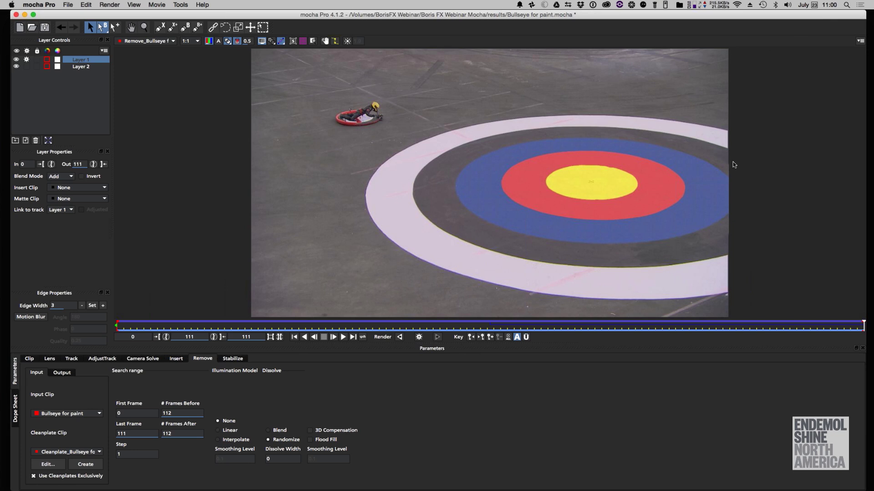
pyautogui.click(342, 337)
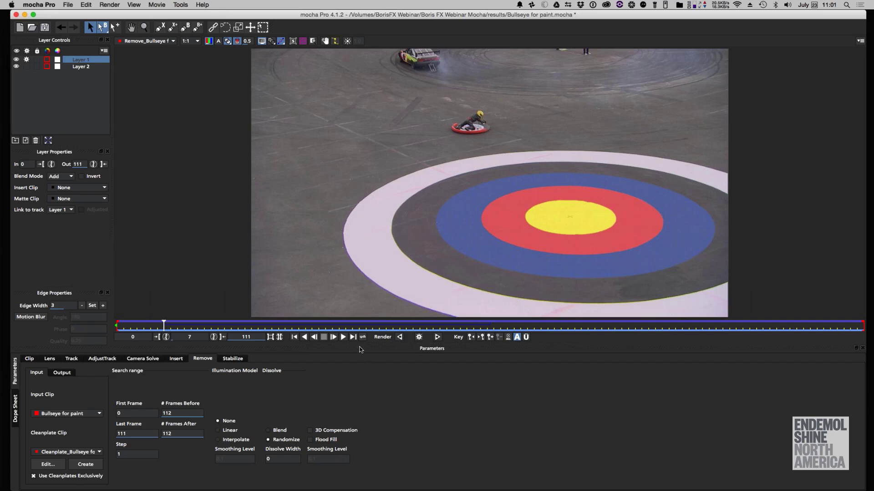
pyautogui.click(343, 338)
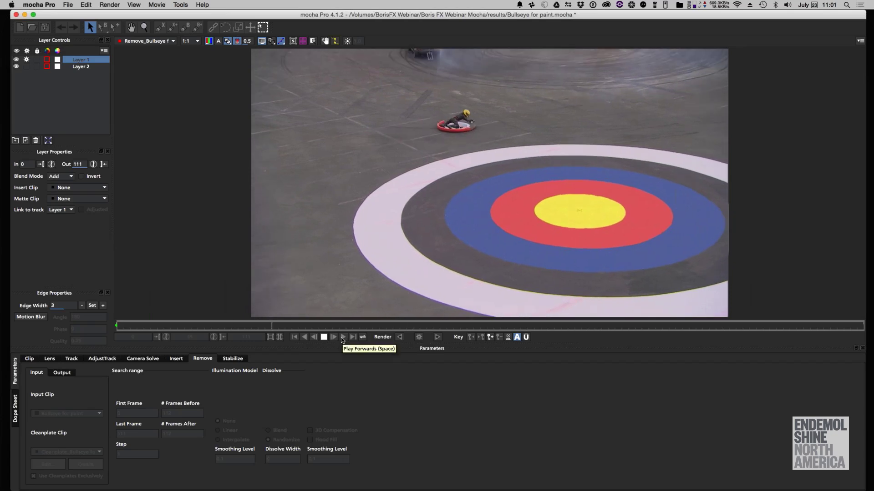
# Step: Export the rendered clip Remove_Bullseye for paint as the QuickTime movie Bullseye for paint Fixed.mov in the Boris FX Webinar Mocha folder
pyautogui.click(86, 5)
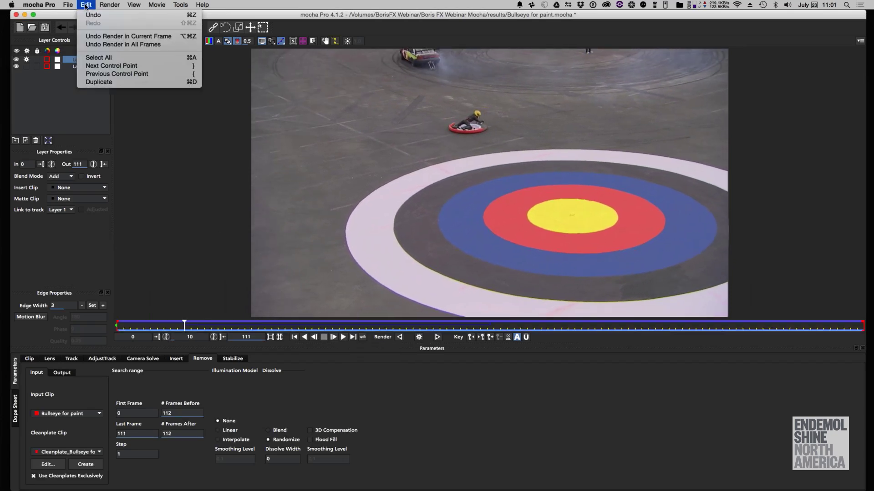
pyautogui.moveTo(67, 9)
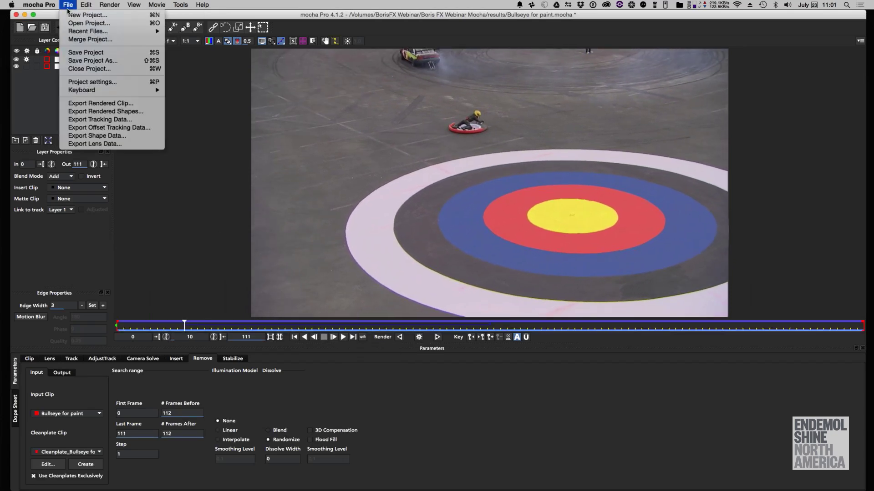
pyautogui.click(84, 103)
pyautogui.click(396, 286)
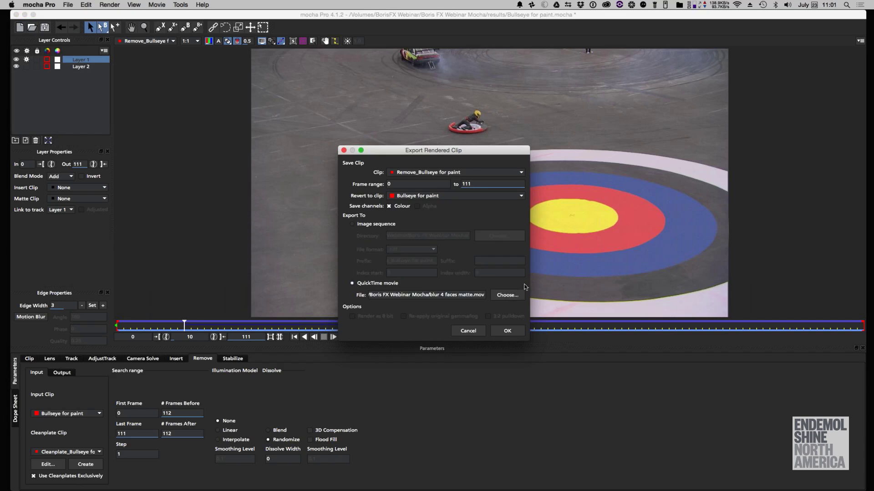
pyautogui.click(507, 295)
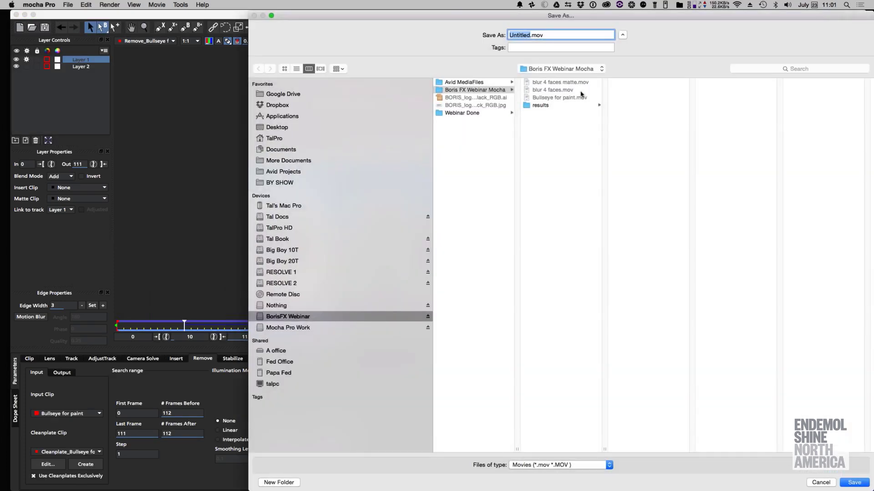
pyautogui.click(569, 98)
pyautogui.write('Fixed')
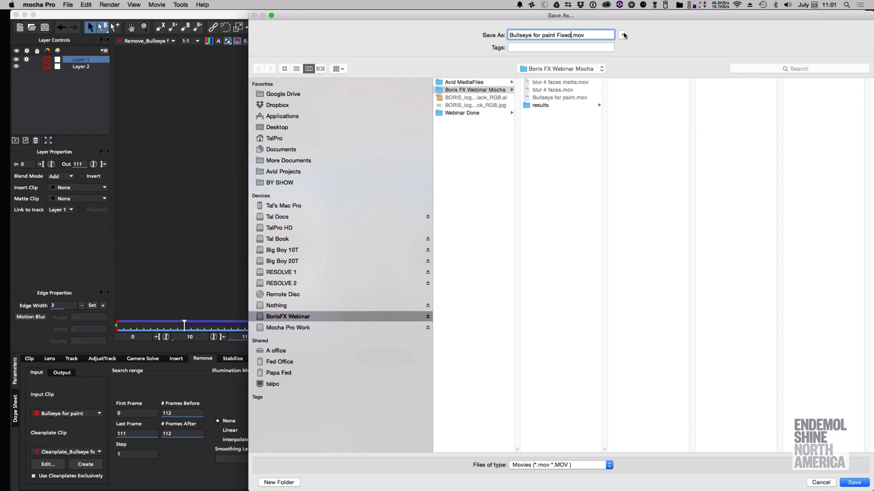
pyautogui.press('Return')
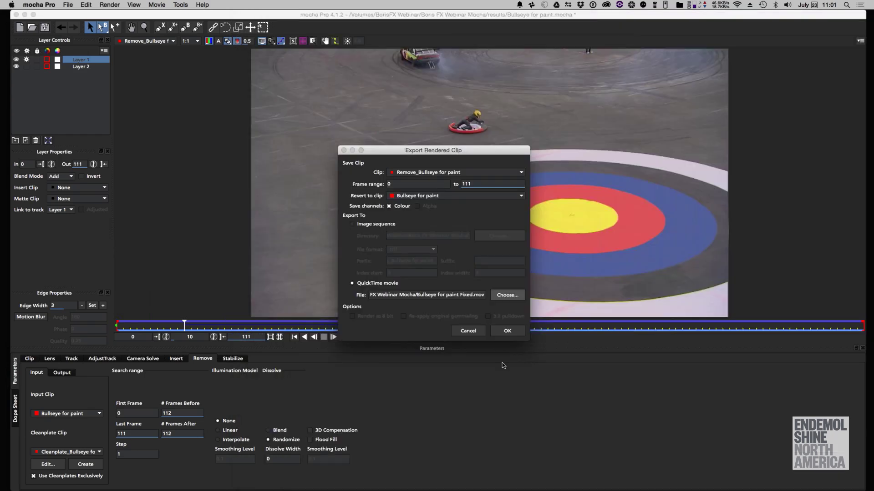
pyautogui.click(506, 331)
pyautogui.click(556, 289)
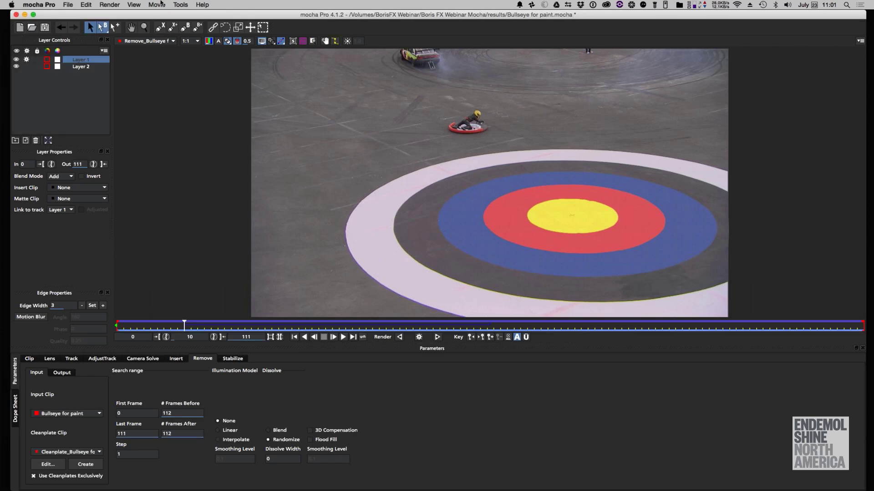
# Step: Hide mocha Pro and switch to Avid Media Composer with the source and record monitors side by side
pyautogui.click(185, 180)
pyautogui.press('super+h')
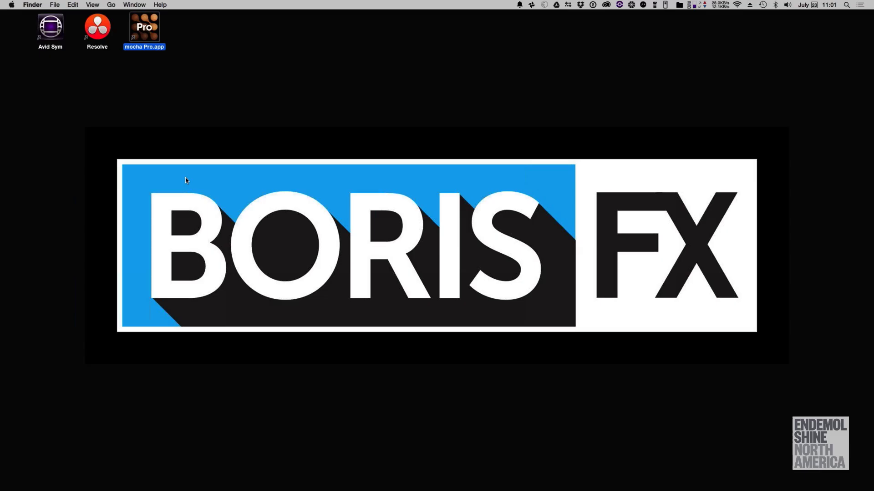
pyautogui.click(43, 32)
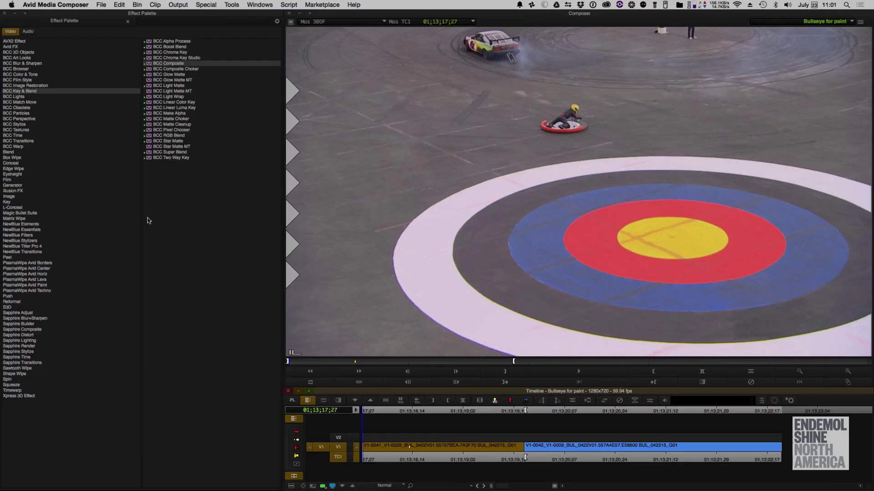
pyautogui.press('F2')
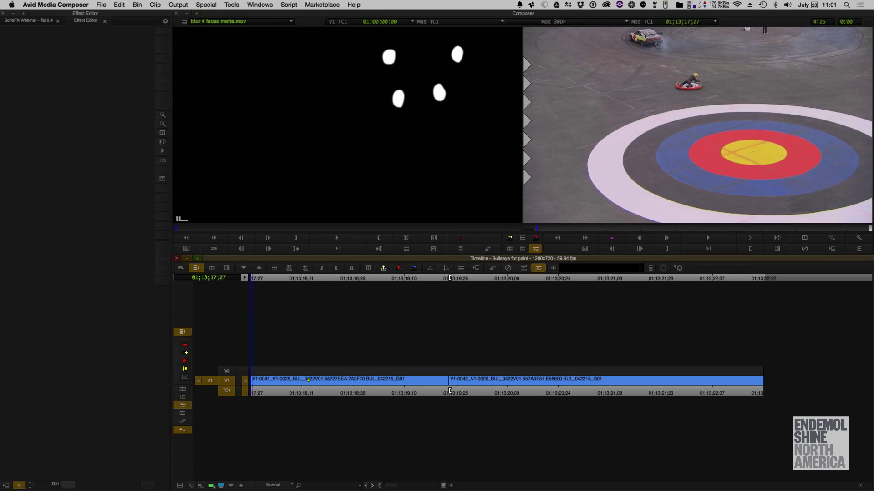
# Step: Arrange the BorisFX Webinar Mocha fun bin beside the Finder window and import Bullseye for paint Fixed.mov into the bin
pyautogui.moveTo(415, 152); pyautogui.dragTo(447, 144)
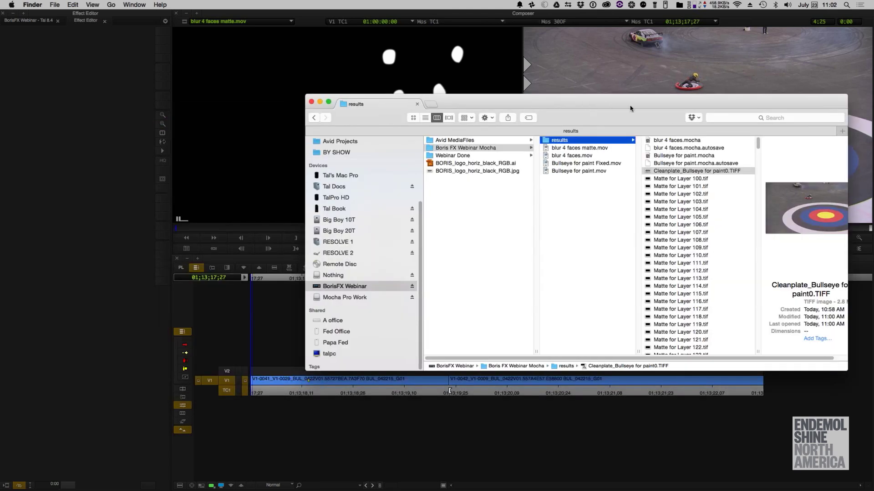
pyautogui.moveTo(631, 108); pyautogui.dragTo(702, 110)
pyautogui.moveTo(349, 144); pyautogui.dragTo(206, 160)
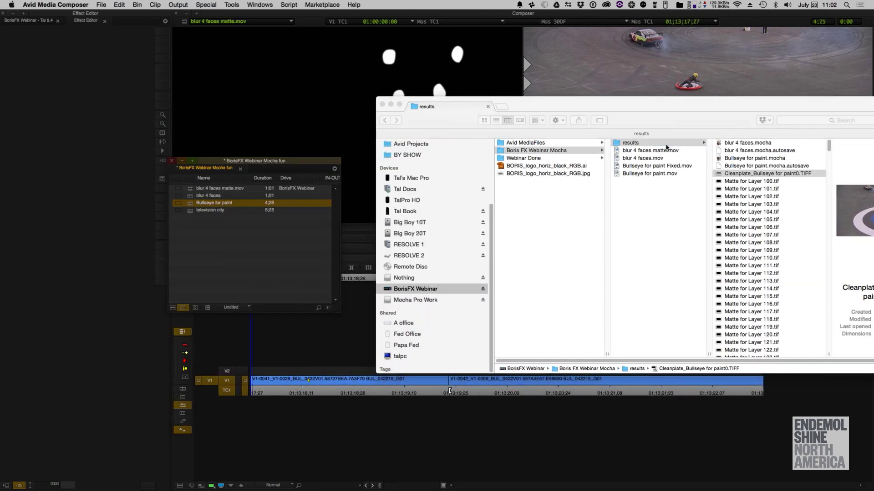
pyautogui.click(677, 166)
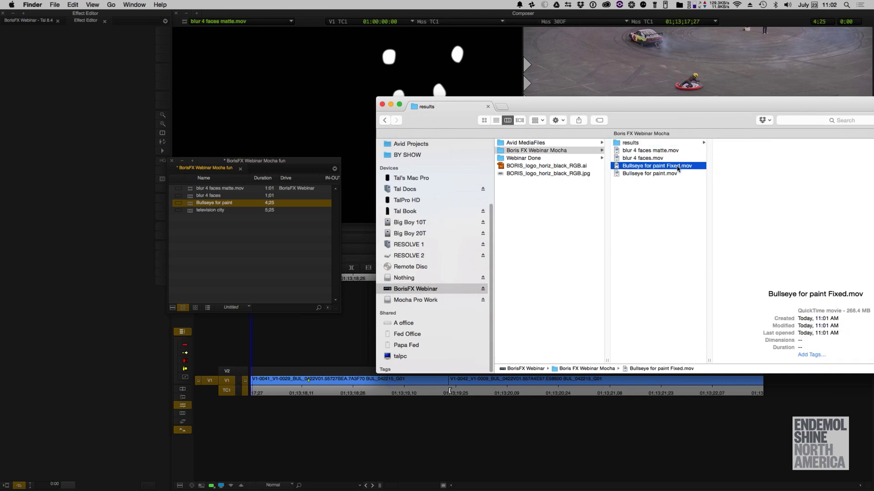
pyautogui.moveTo(677, 168); pyautogui.dragTo(294, 254)
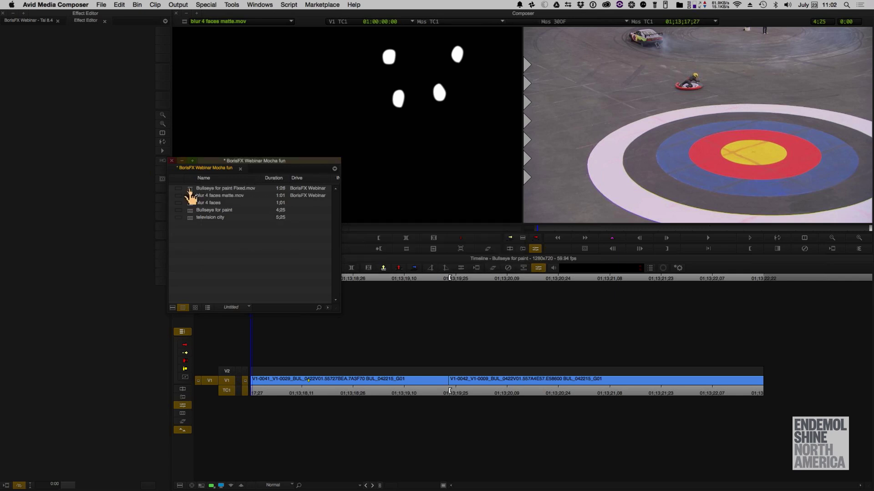
# Step: Load Bullseye for paint Fixed.mov as the source and overwrite it onto V2 above the first bullseye clip
pyautogui.click(190, 189)
pyautogui.doubleClick(189, 189)
pyautogui.press('super+8')
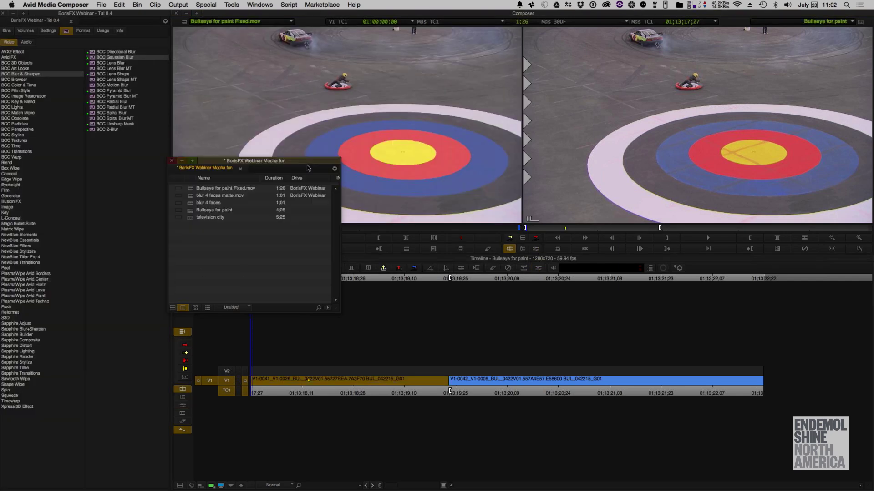
pyautogui.click(226, 371)
pyautogui.press('b')
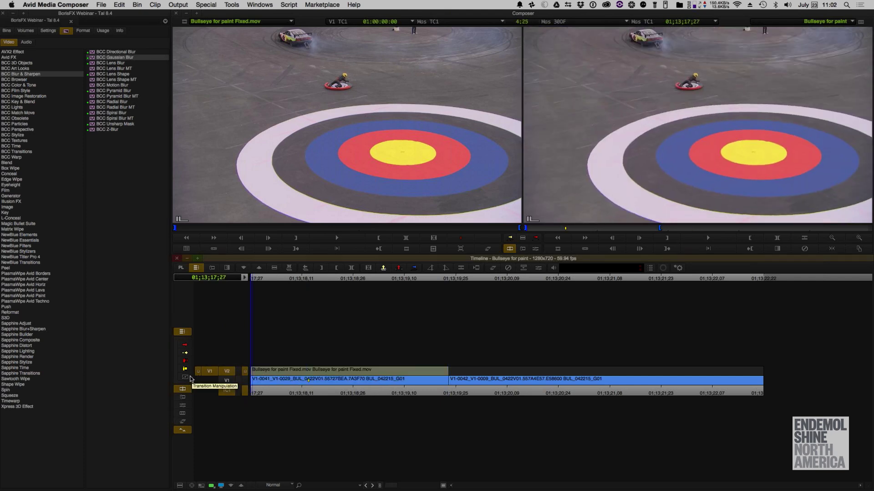
# Step: Play the Bullseye for paint sequence, including in the large single-monitor layout, to check the fixed shot against the untreated next clip
pyautogui.press('space')
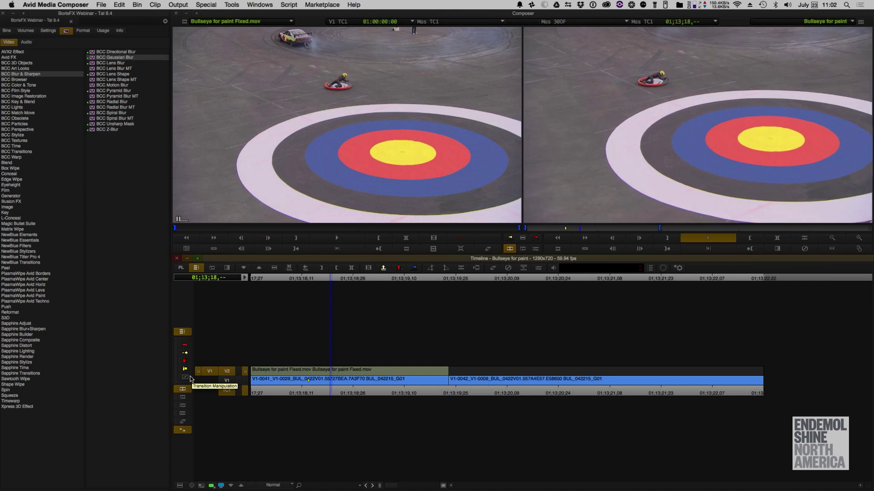
pyautogui.press('space')
pyautogui.press('F5')
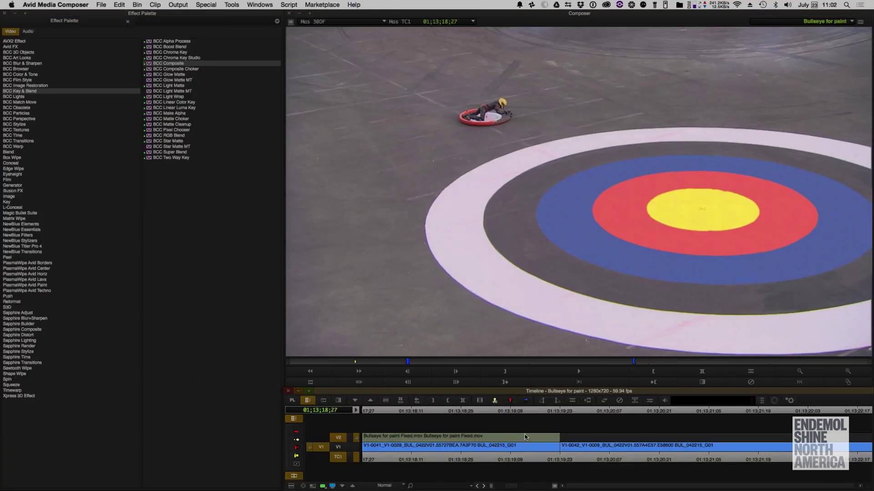
pyautogui.moveTo(411, 454); pyautogui.dragTo(344, 452)
pyautogui.press('space')
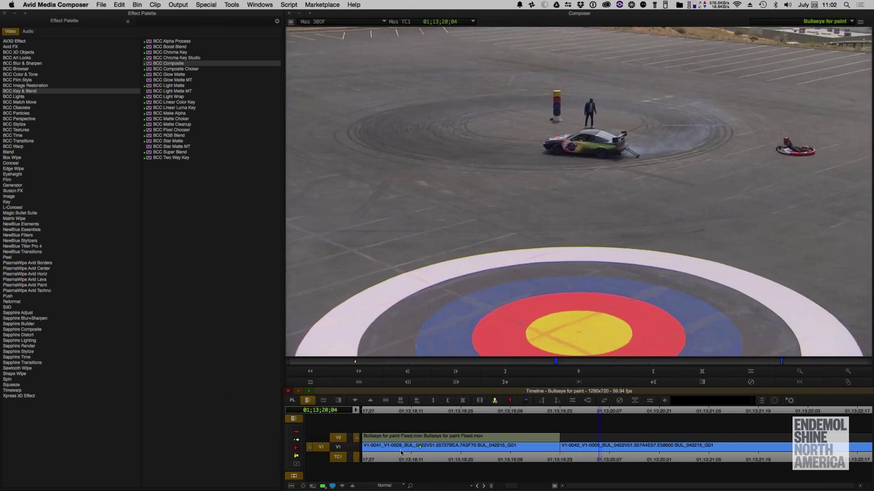
pyautogui.click(514, 452)
pyautogui.moveTo(586, 451); pyautogui.dragTo(358, 448)
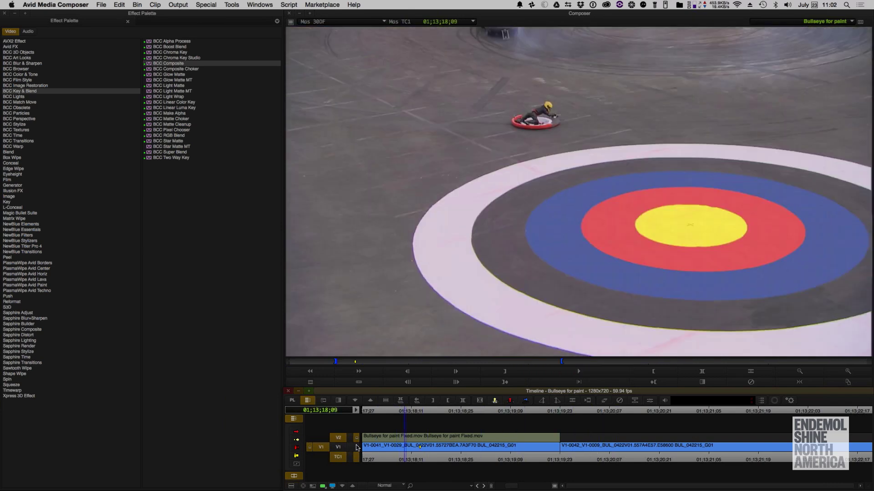
pyautogui.press('space')
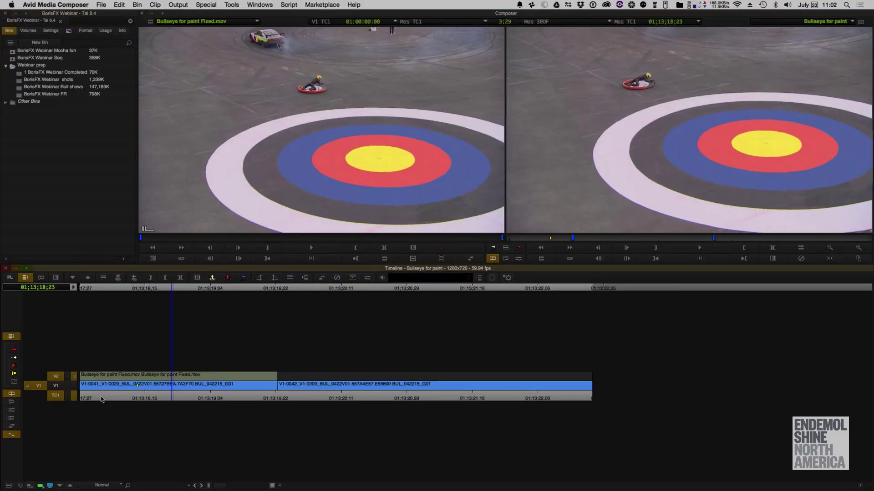
# Step: Load the television city sequence at its start and clear the clip from the source monitor
pyautogui.press('Home')
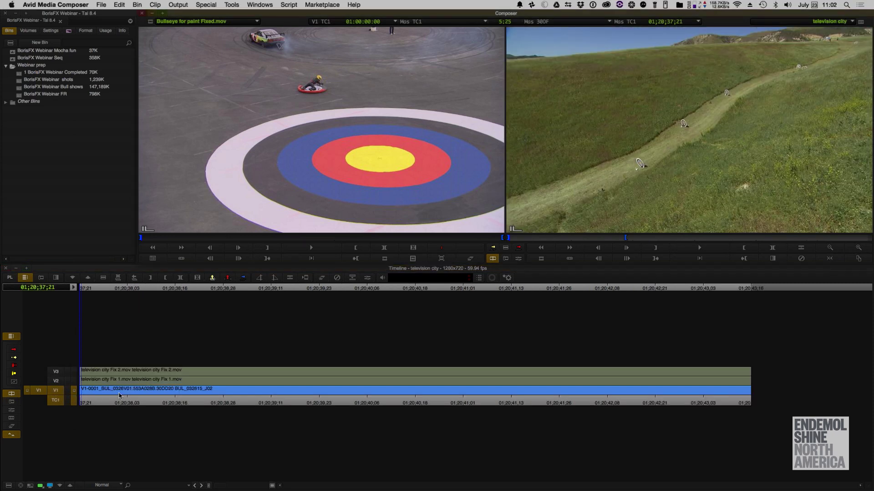
pyautogui.click(210, 21)
pyautogui.click(212, 30)
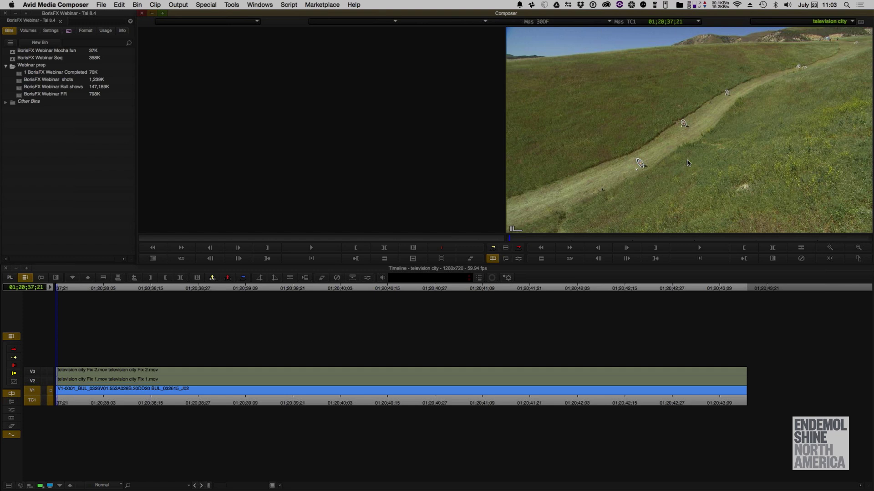
# Step: Play the television city sequence to its end and replay its last part twice to examine the objects along the path
pyautogui.click(382, 323)
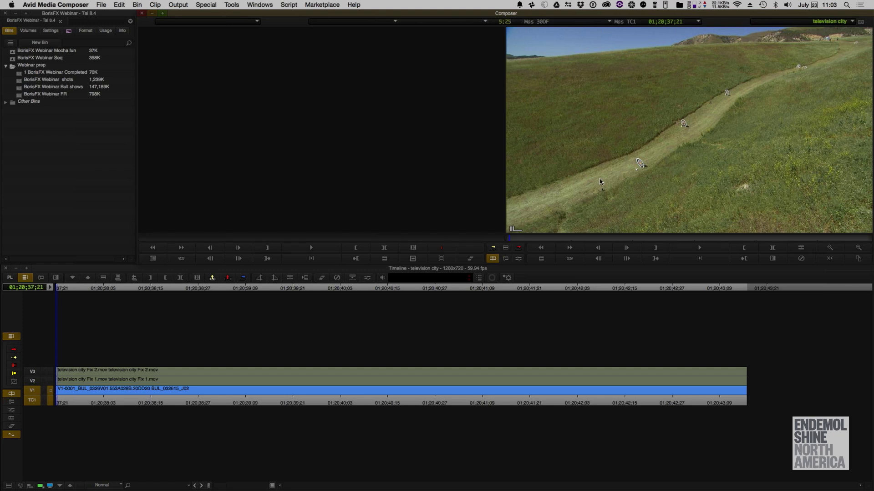
pyautogui.press('space')
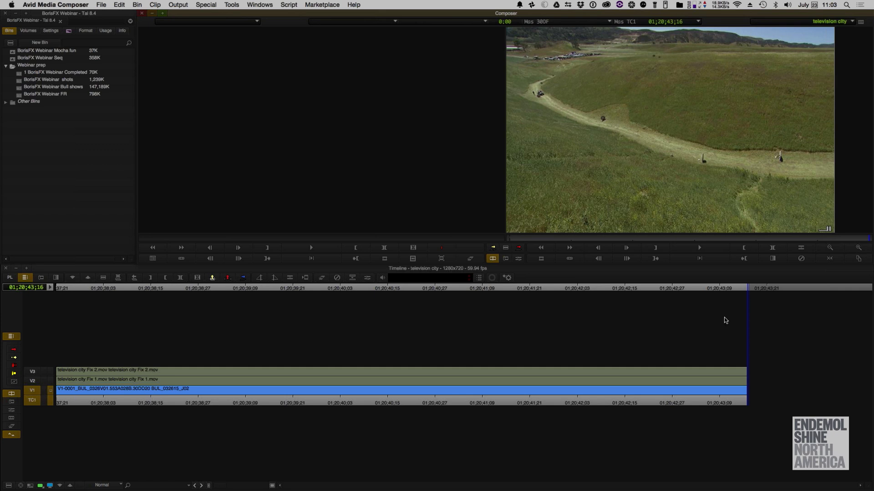
pyautogui.click(742, 390)
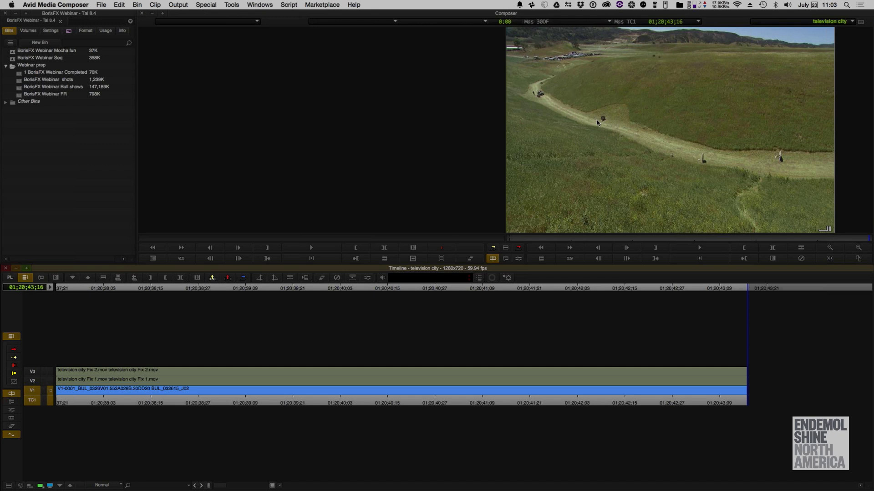
pyautogui.click(725, 239)
pyautogui.press('space')
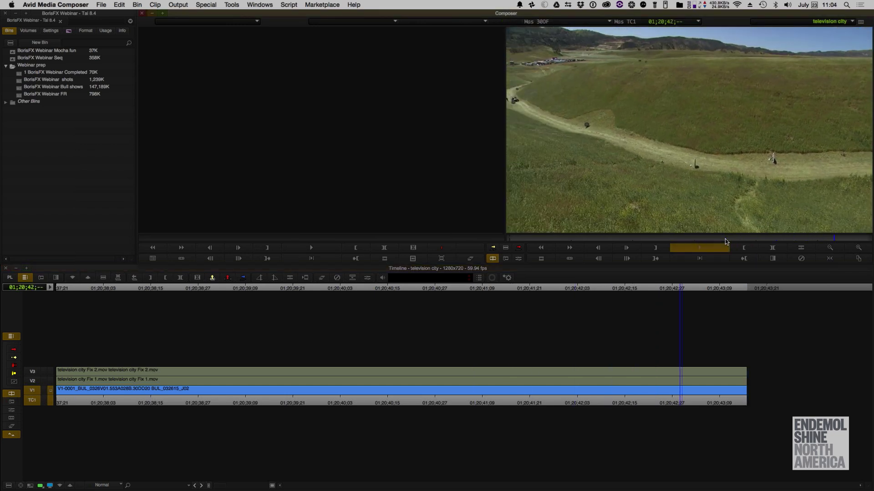
pyautogui.click(725, 239)
pyautogui.press('space')
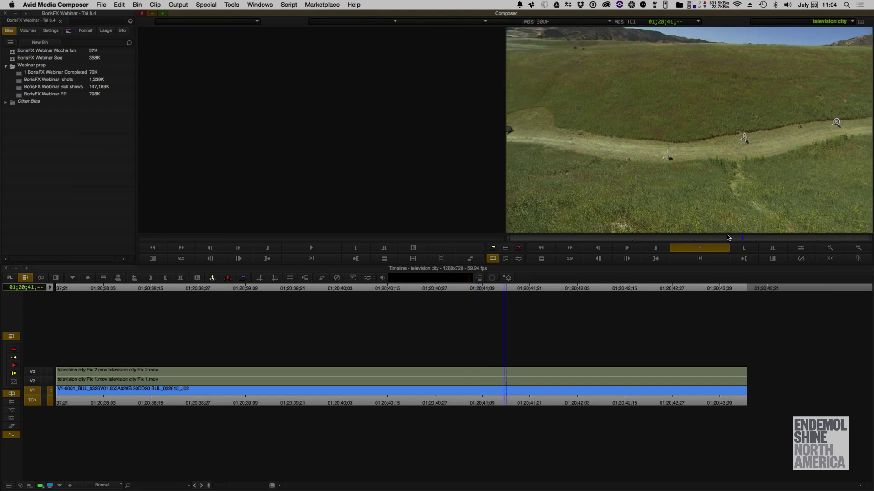
# Step: Monitor V2 with the television city Fix 1 clip from mid-sequence and make V2 the active track instead of V1
pyautogui.click(728, 392)
pyautogui.click(747, 391)
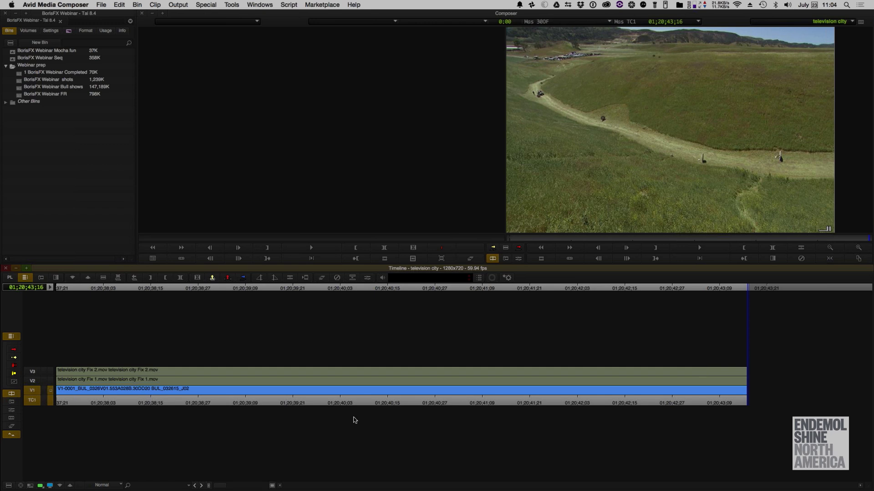
pyautogui.moveTo(593, 394); pyautogui.dragTo(455, 394)
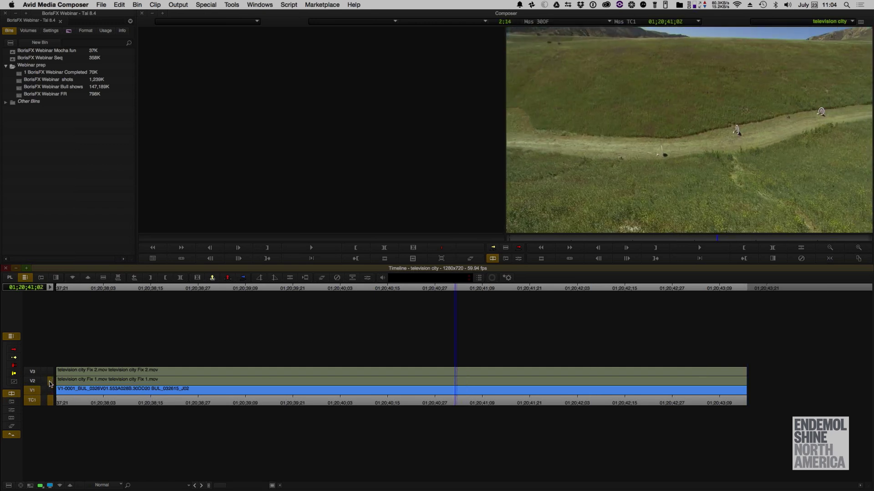
pyautogui.click(29, 383)
pyautogui.click(32, 391)
# Step: Play the later part of the television city sequence repeatedly through to its end to check the first fix on V2
pyautogui.press('space')
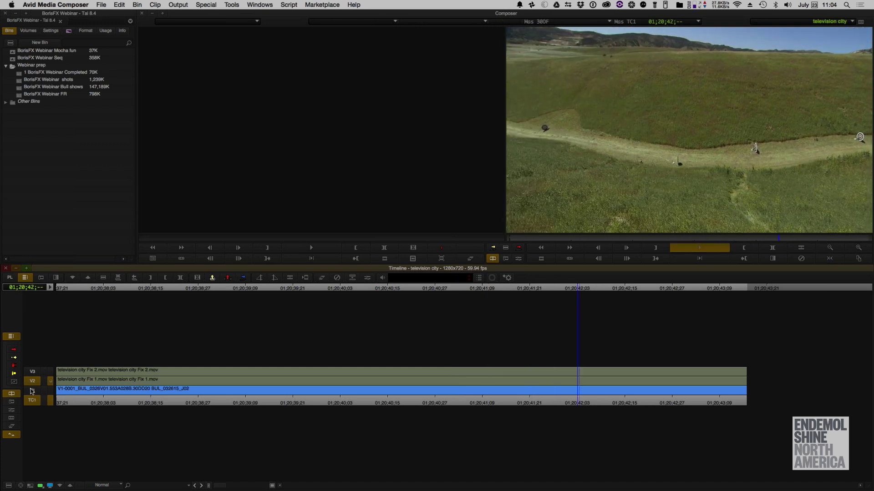
pyautogui.click(509, 403)
pyautogui.press('space')
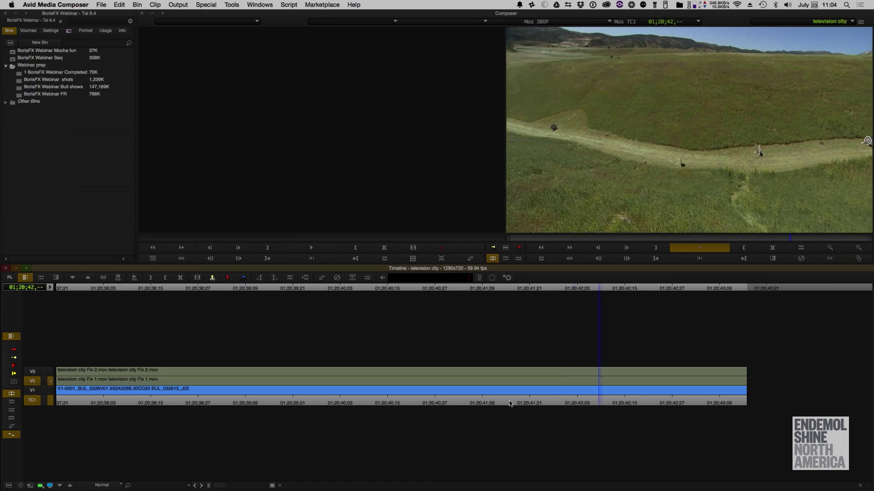
pyautogui.click(508, 404)
pyautogui.press('space')
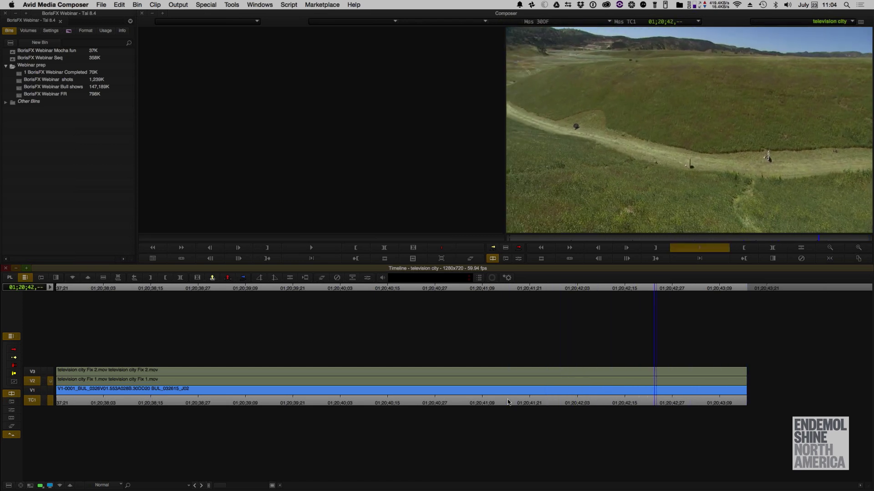
pyautogui.click(509, 403)
pyautogui.click(425, 386)
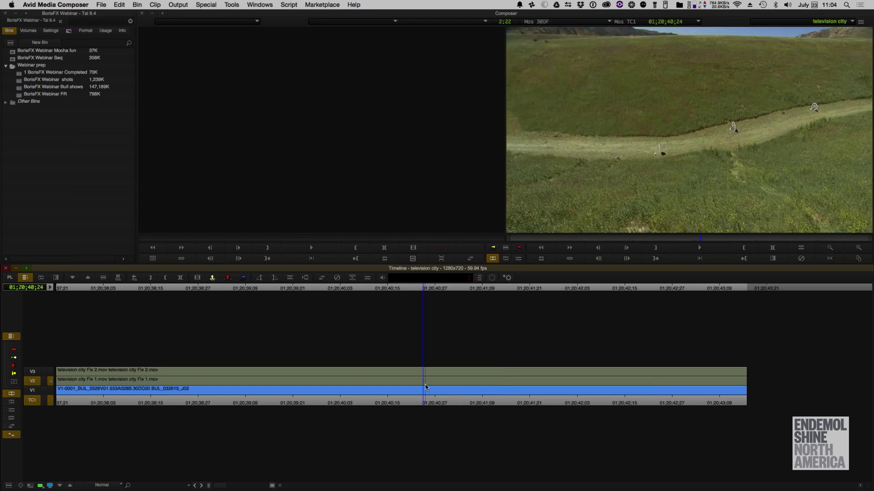
pyautogui.press('space')
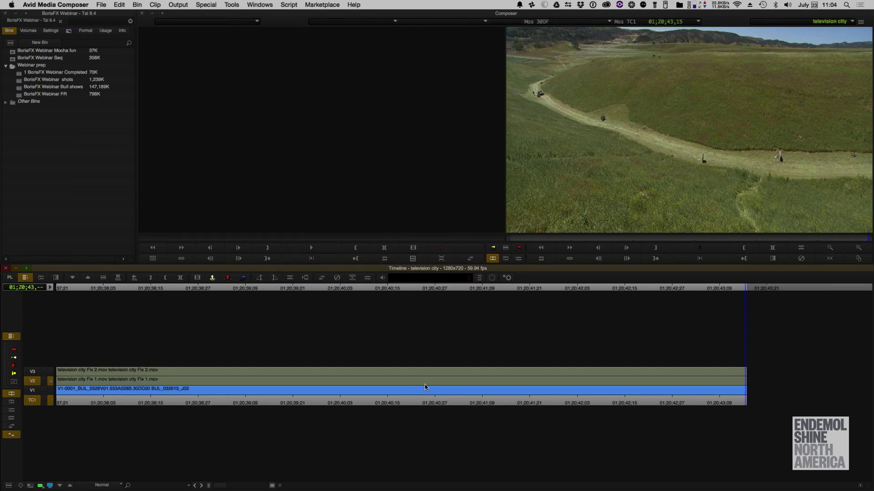
pyautogui.press('Right')
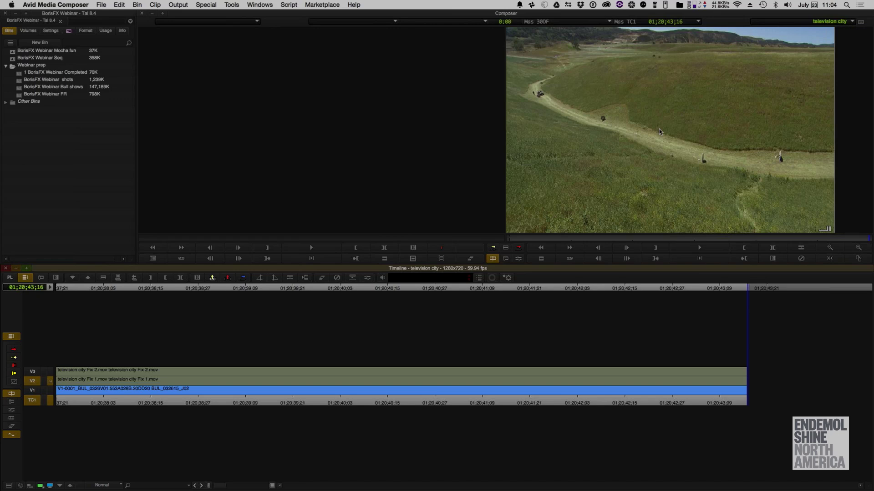
# Step: Switch to the large single-monitor effects workspace and play the shot from 01;20;39;11 with the second fix on V3 monitored
pyautogui.hotkey('shift', 'F2')
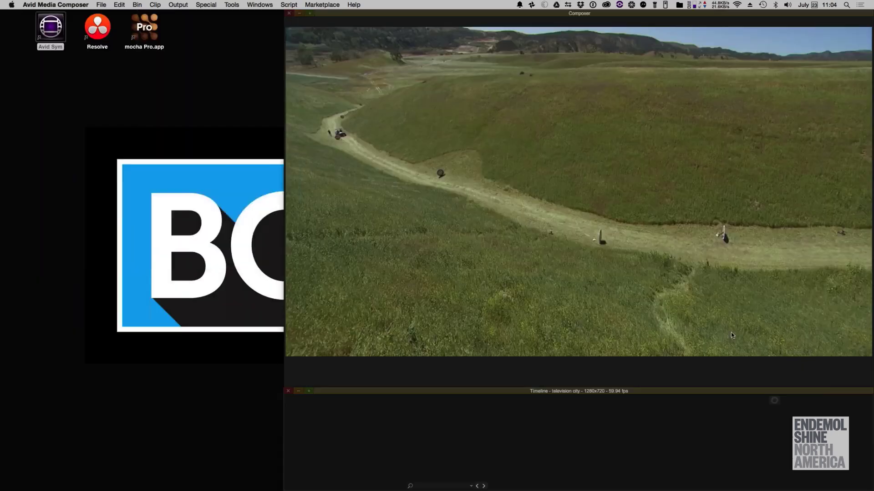
pyautogui.press('space')
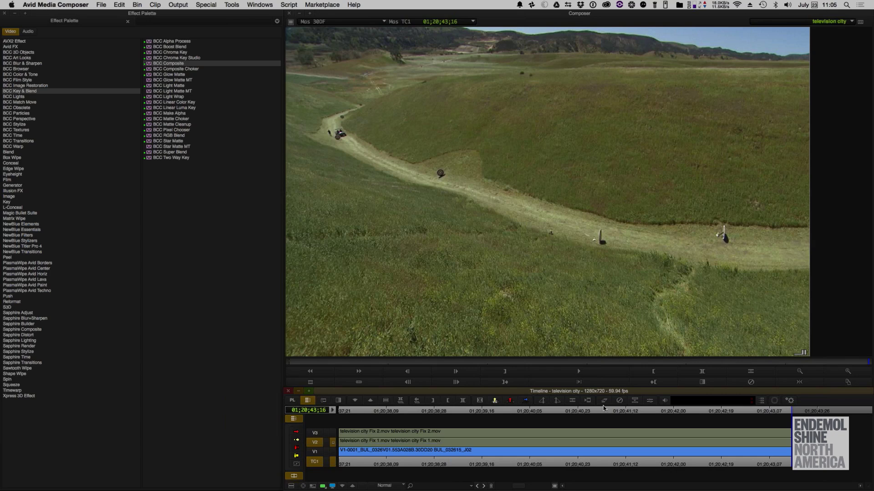
pyautogui.click(468, 446)
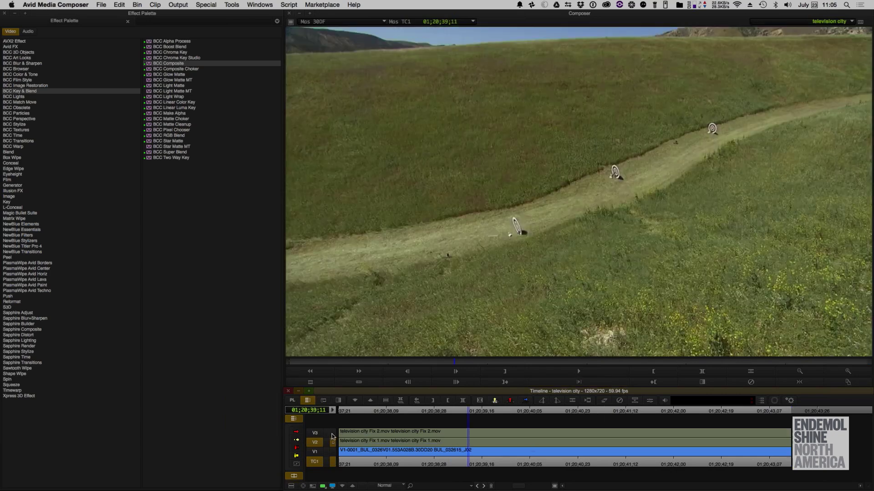
pyautogui.press('space')
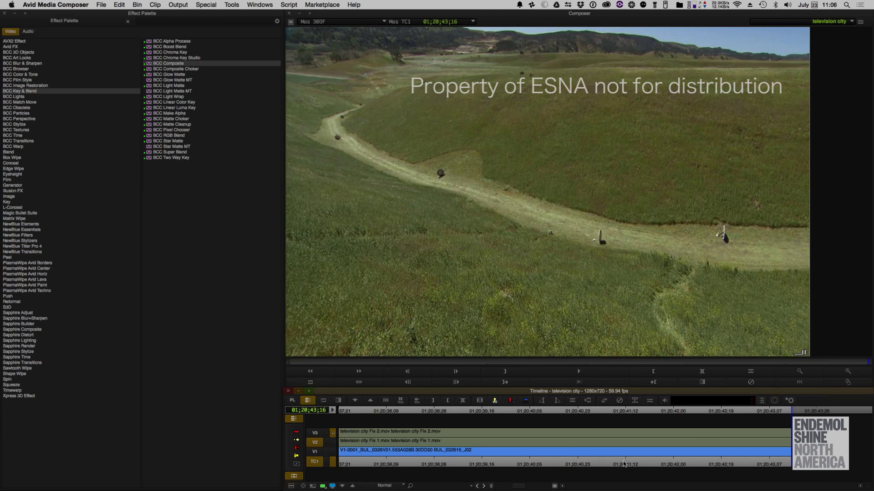
# Step: Park on the frame at 01;20;43;14 near the sequence's end to examine the path in the second fix
pyautogui.click(773, 461)
pyautogui.moveTo(773, 461); pyautogui.dragTo(790, 456)
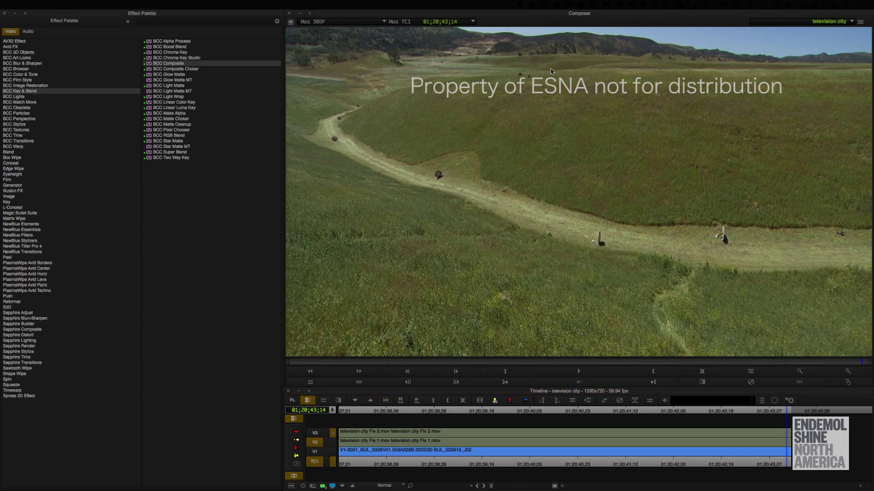
pyautogui.click(486, 117)
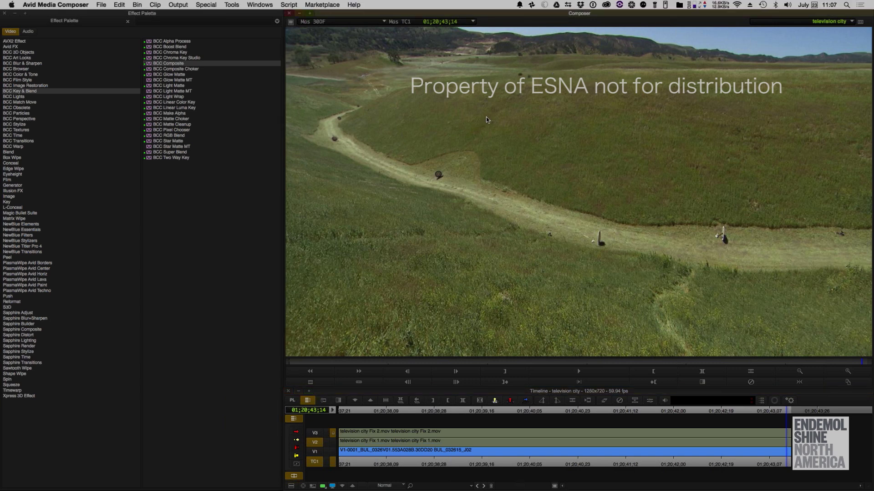